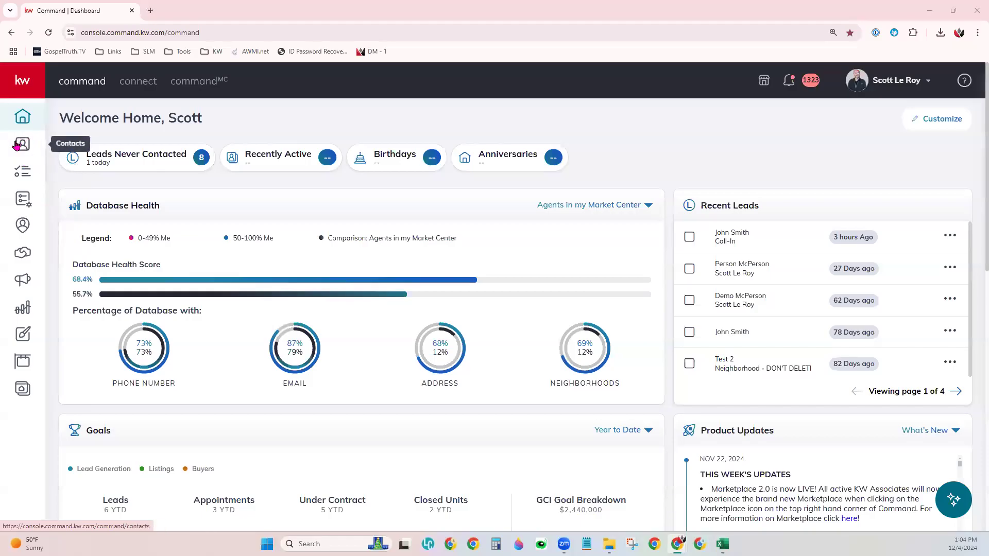
# Step: Open KW Command's Contacts page, listing five contacts under the Class SmartView
pyautogui.click(26, 148)
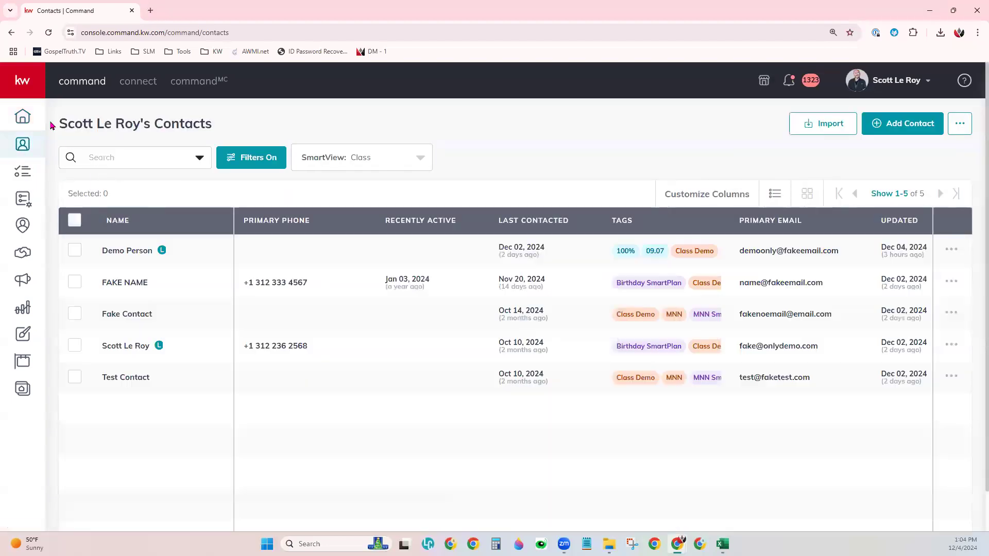
pyautogui.moveTo(24, 255)
# Step: Start a contact import from the Contacts page to get the Upload File dialog
pyautogui.click(829, 126)
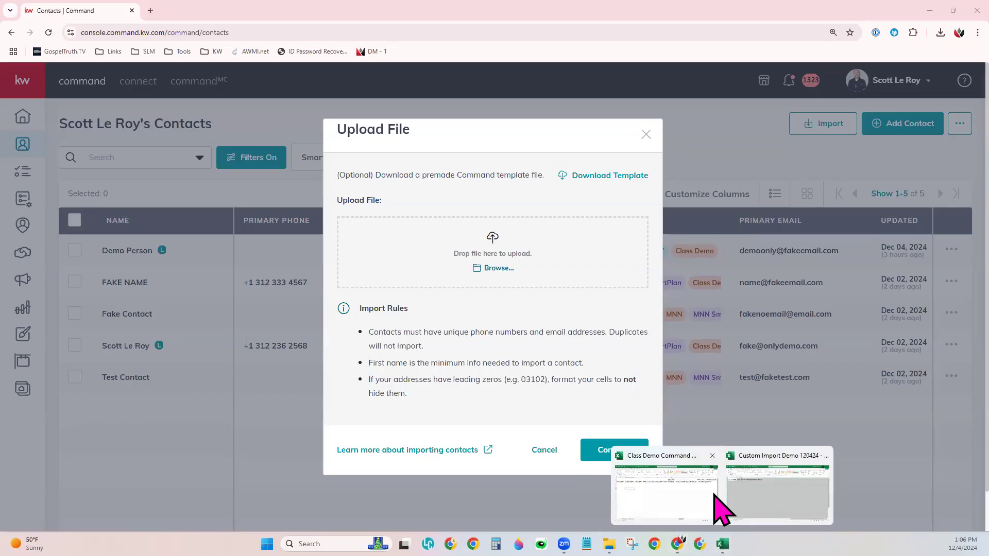
# Step: Switch to the Class Demo Command Template in Excel, review its columns, and select cell A3
pyautogui.click(665, 493)
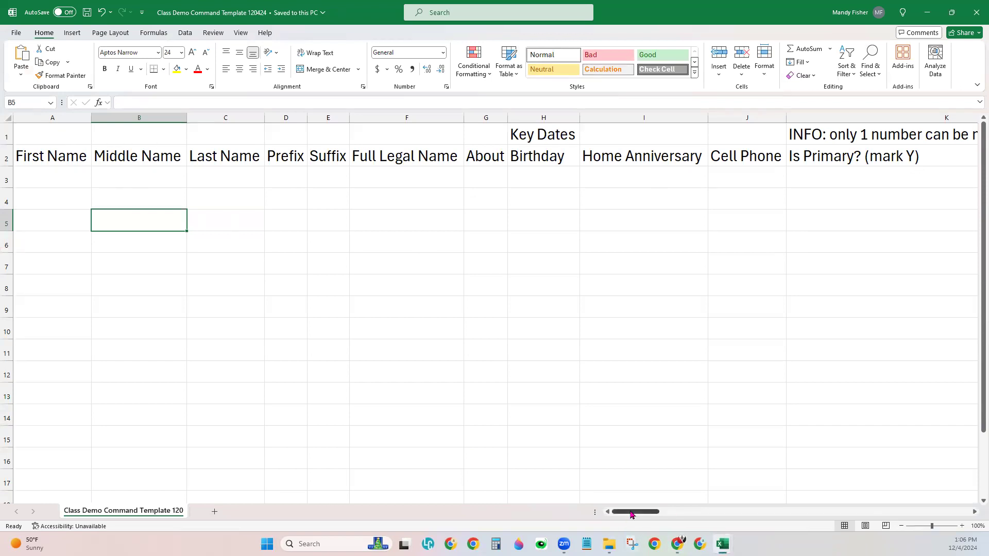
pyautogui.moveTo(632, 515); pyautogui.dragTo(608, 512)
pyautogui.click(247, 314)
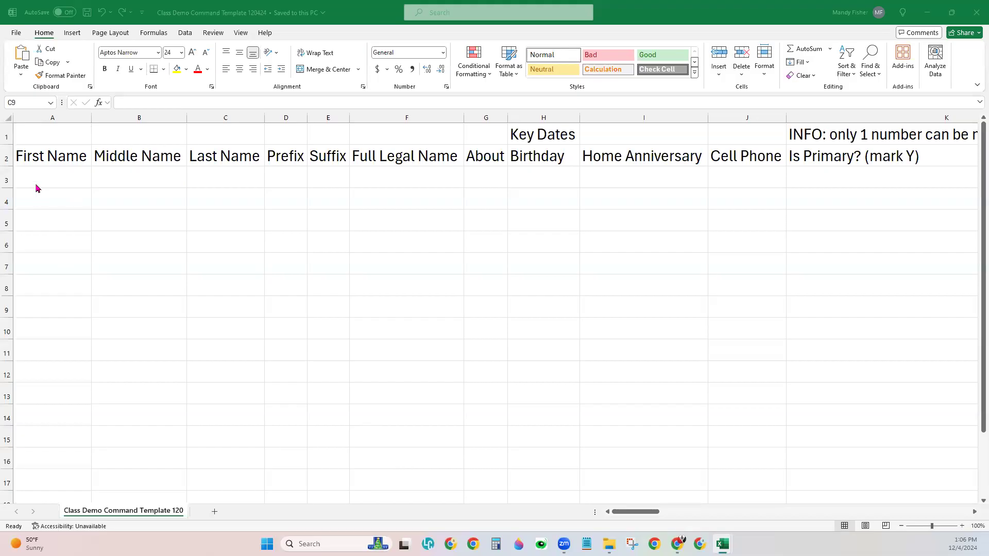
pyautogui.click(69, 183)
# Step: Enter 'Person' as the First Name in cell A3
pyautogui.click(46, 180)
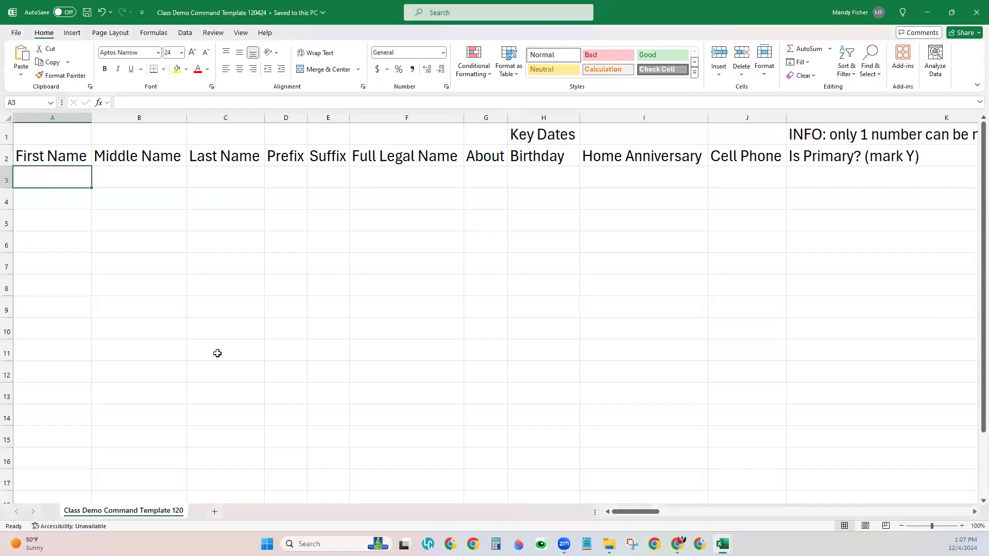
pyautogui.write('Person')
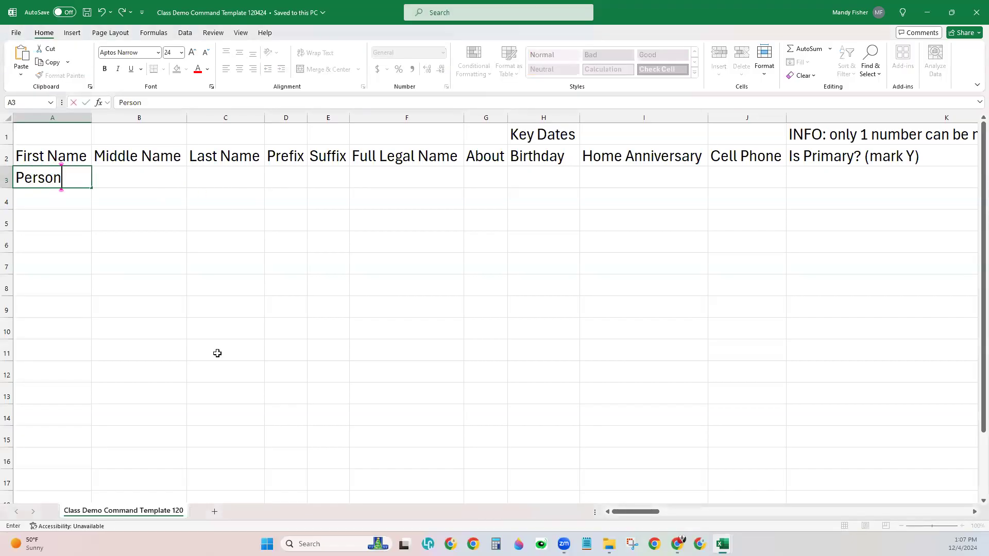
pyautogui.click(218, 353)
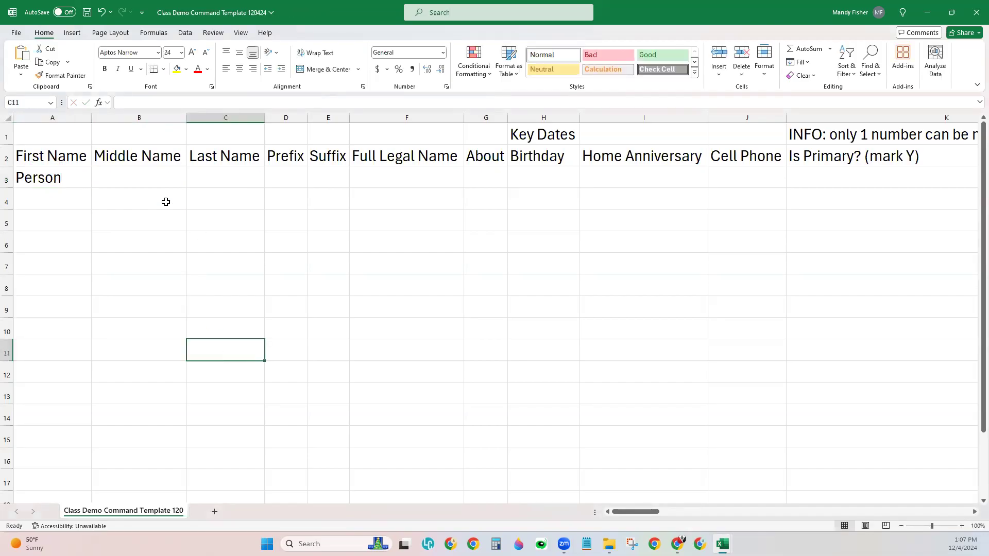
# Step: Step through row 3's Last Name, Middle Name, Prefix, Suffix and Full Legal Name cells, then scroll right
pyautogui.click(200, 178)
pyautogui.click(156, 171)
pyautogui.click(224, 178)
pyautogui.click(301, 179)
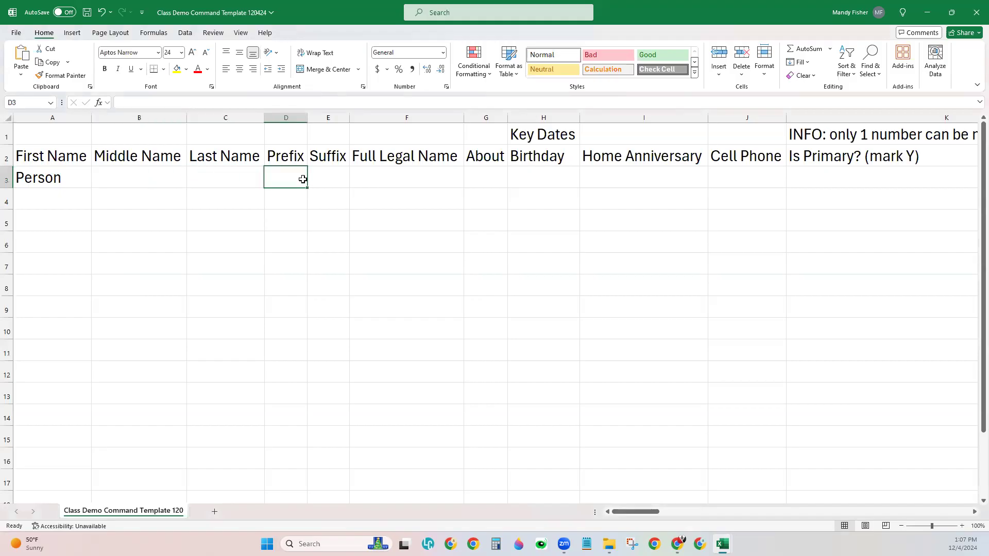
pyautogui.click(326, 181)
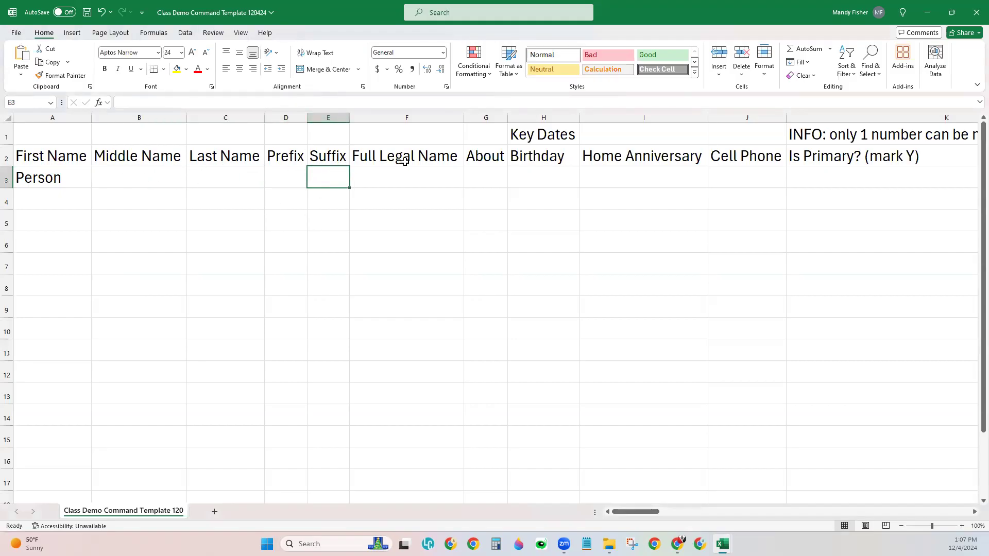
pyautogui.click(438, 183)
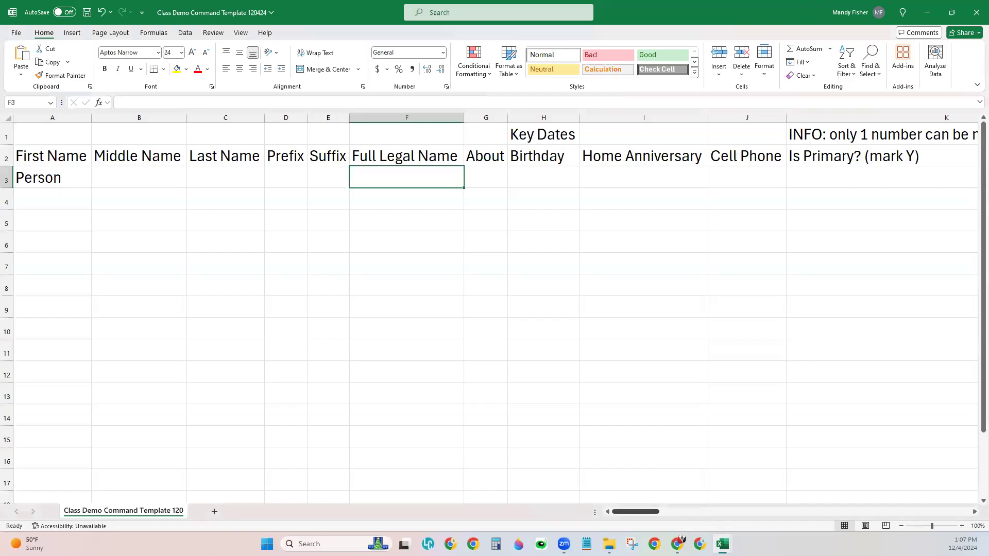
pyautogui.moveTo(639, 512); pyautogui.dragTo(662, 512)
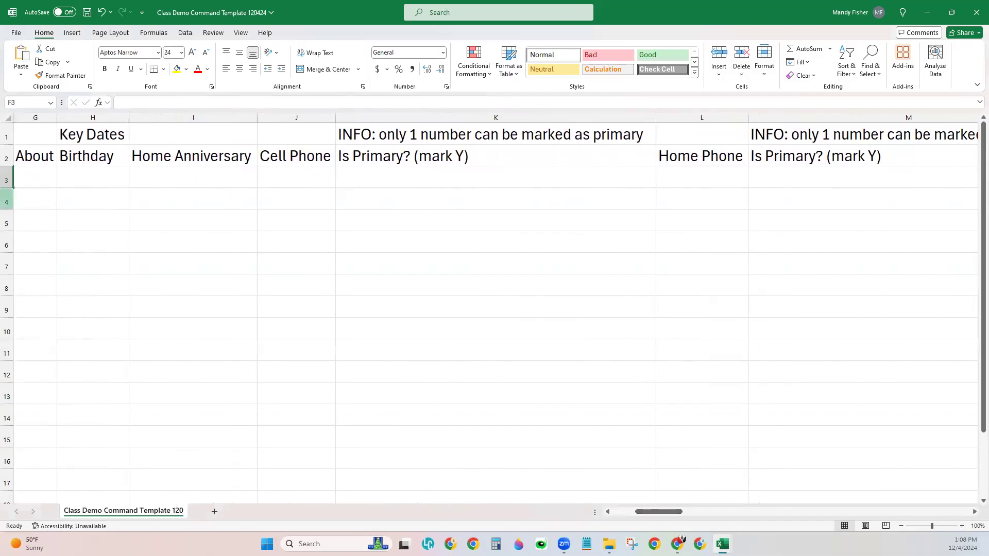
# Step: Enter 11.11.2011 as the Birthday in row 3
pyautogui.click(102, 118)
pyautogui.moveTo(93, 118); pyautogui.dragTo(170, 117)
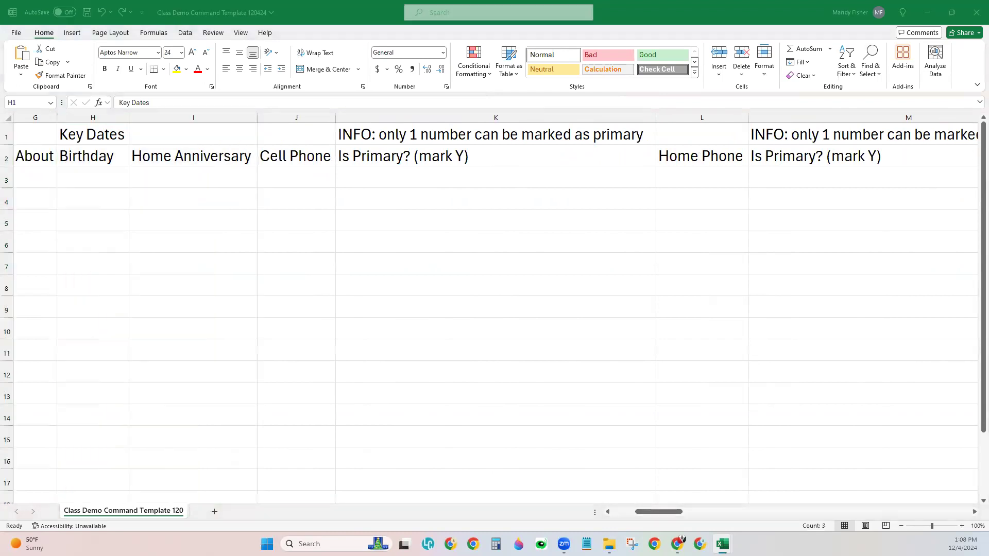
pyautogui.click(101, 177)
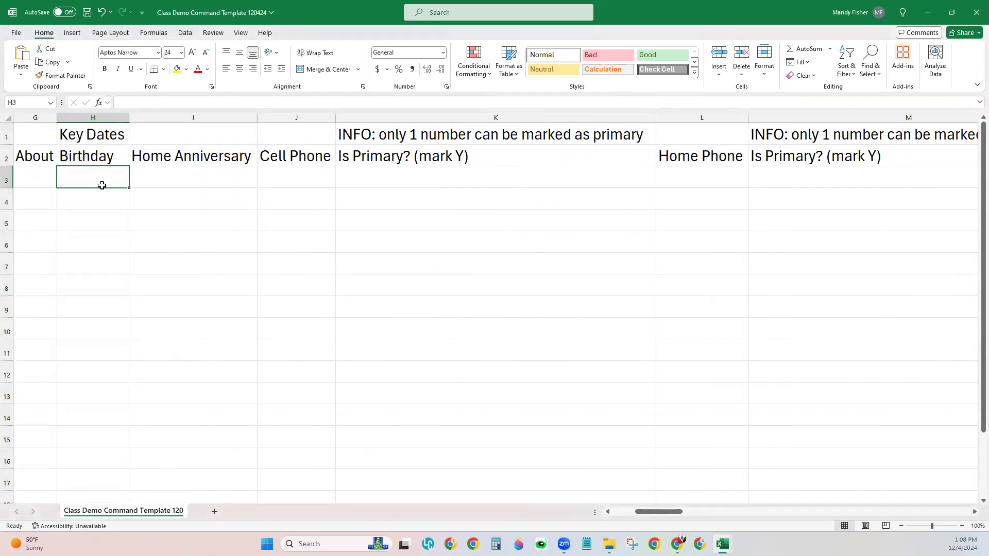
pyautogui.click(165, 170)
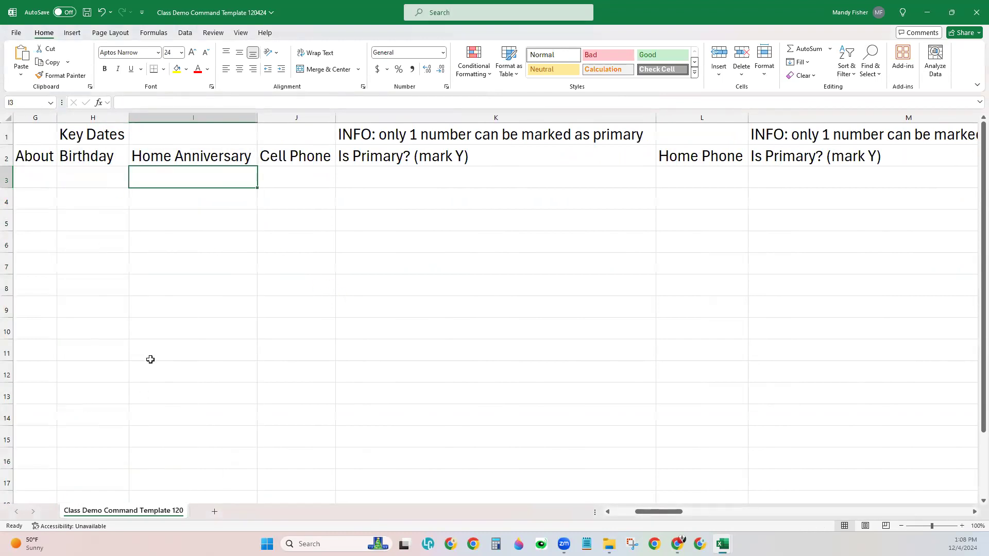
pyautogui.click(98, 172)
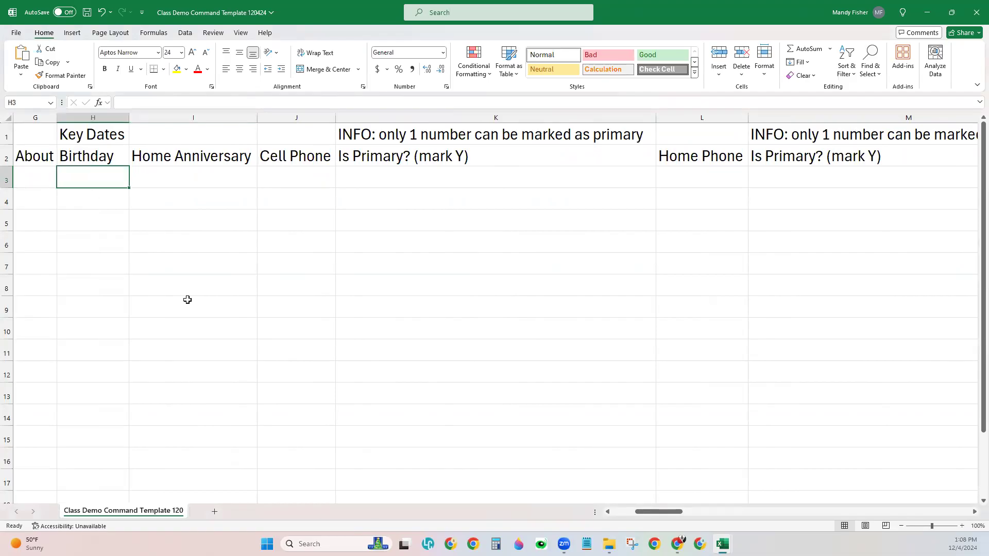
pyautogui.write('11.')
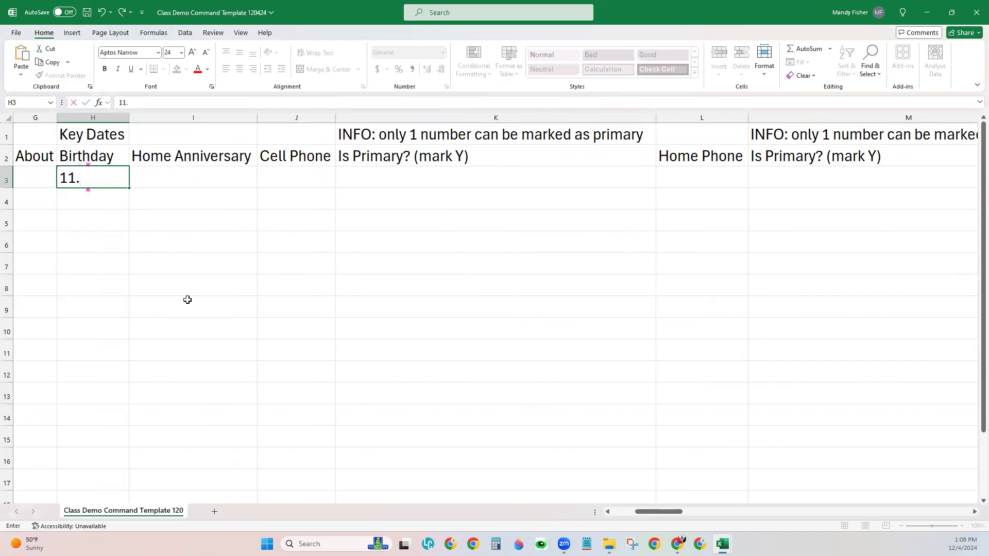
pyautogui.write('11.2011')
pyautogui.press('Return')
# Step: Try the 11-11-2020 and 11-11-11 date formats below it, then delete those trial entries
pyautogui.write('11-1')
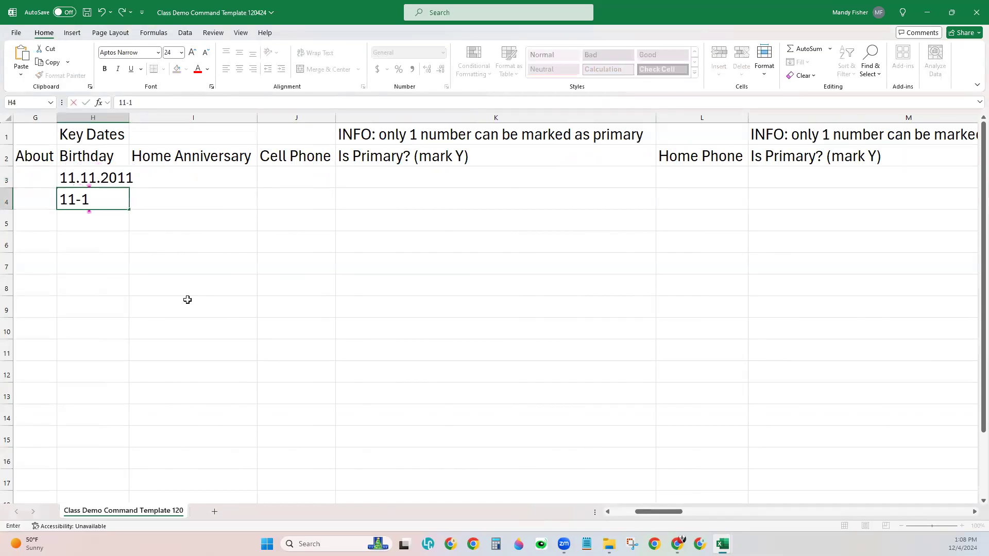
pyautogui.write('1-2020')
pyautogui.press('Return')
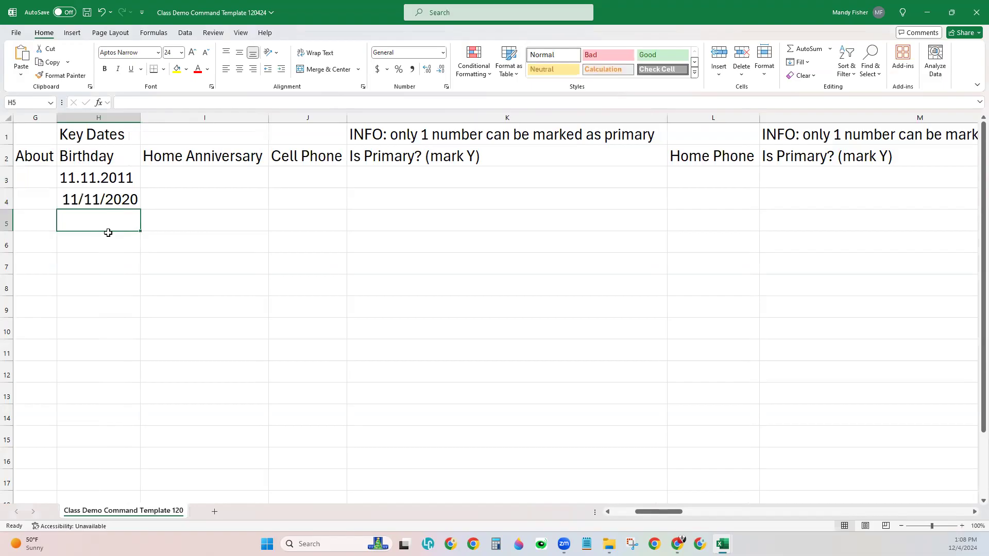
pyautogui.write('11-11-')
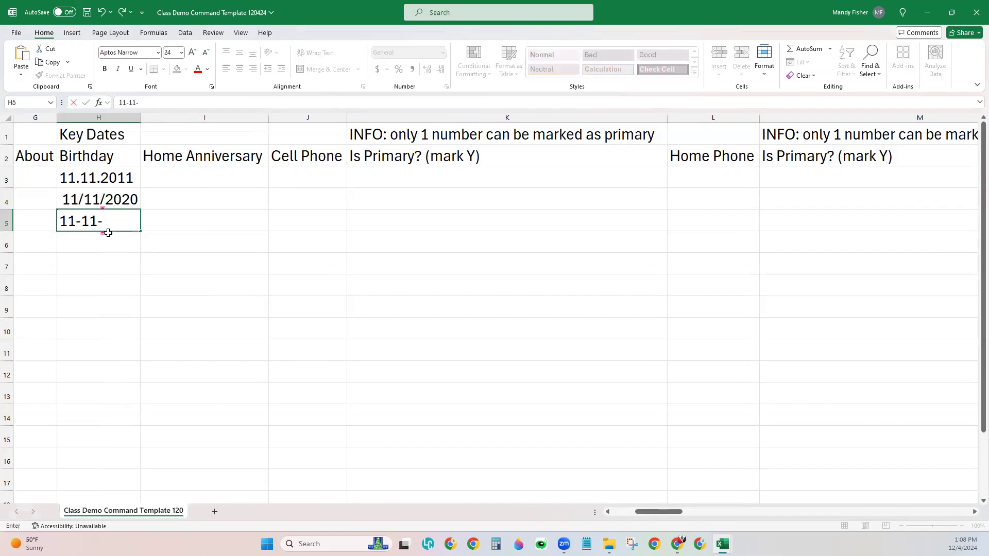
pyautogui.write('11')
pyautogui.press('Return')
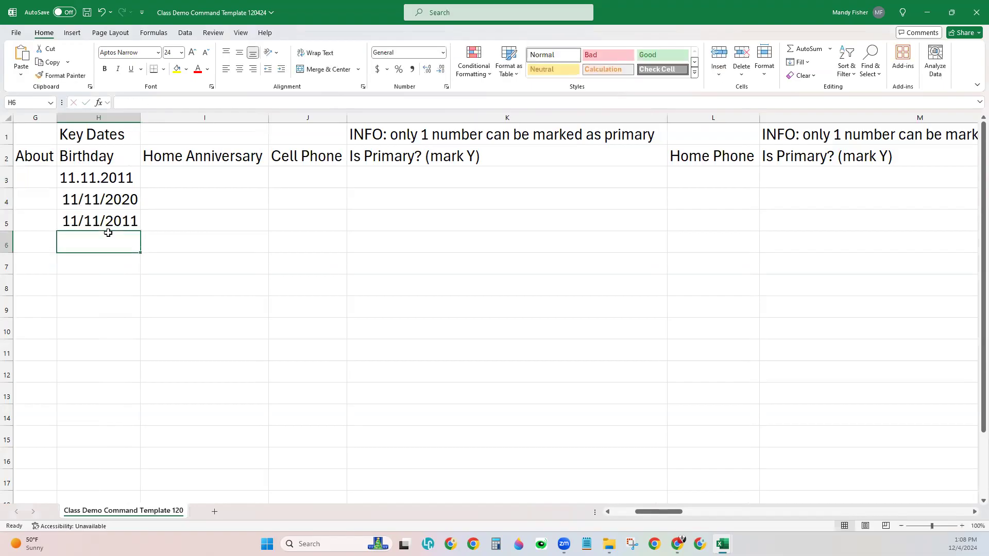
pyautogui.click(105, 221)
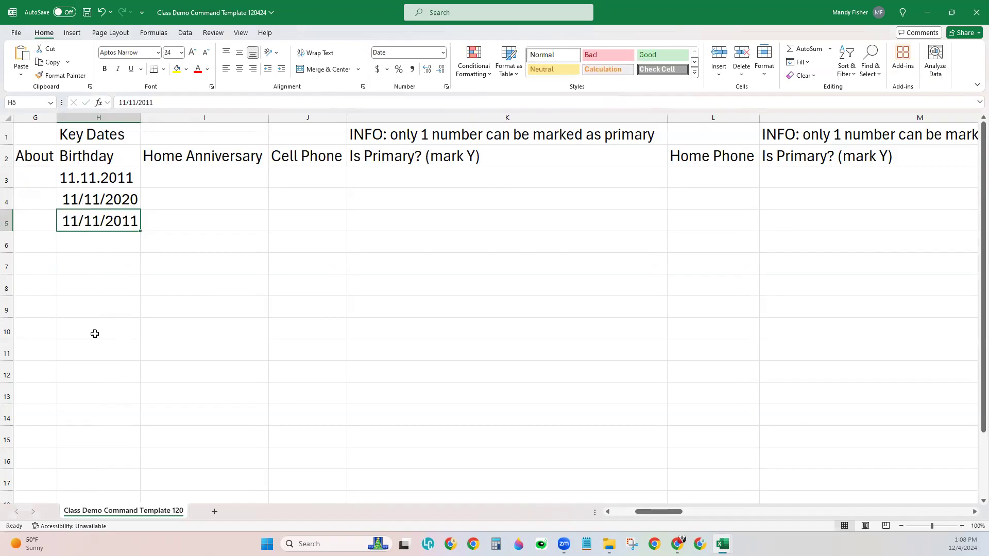
pyautogui.click(115, 203)
pyautogui.press('Delete')
pyautogui.press('Down')
pyautogui.press('Delete')
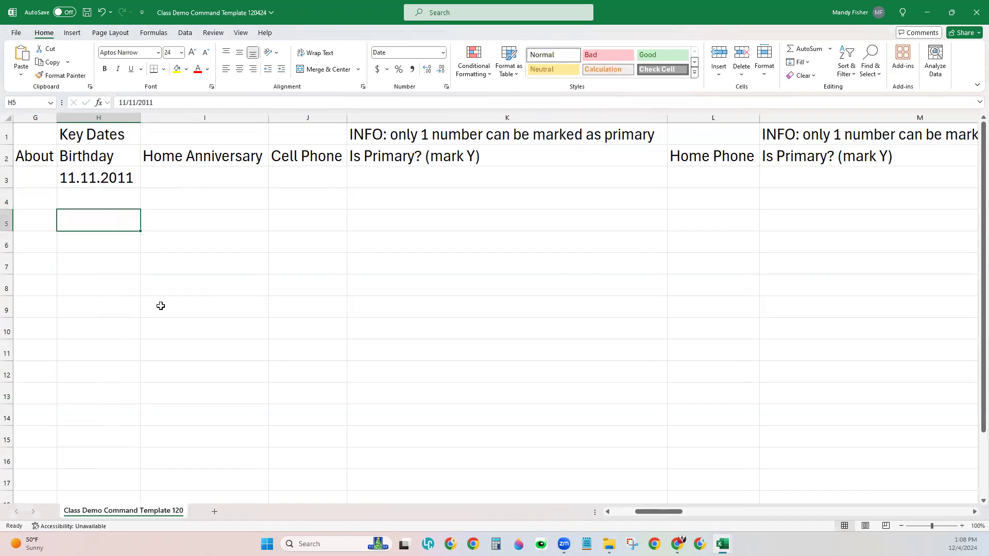
pyautogui.click(210, 190)
pyautogui.click(212, 158)
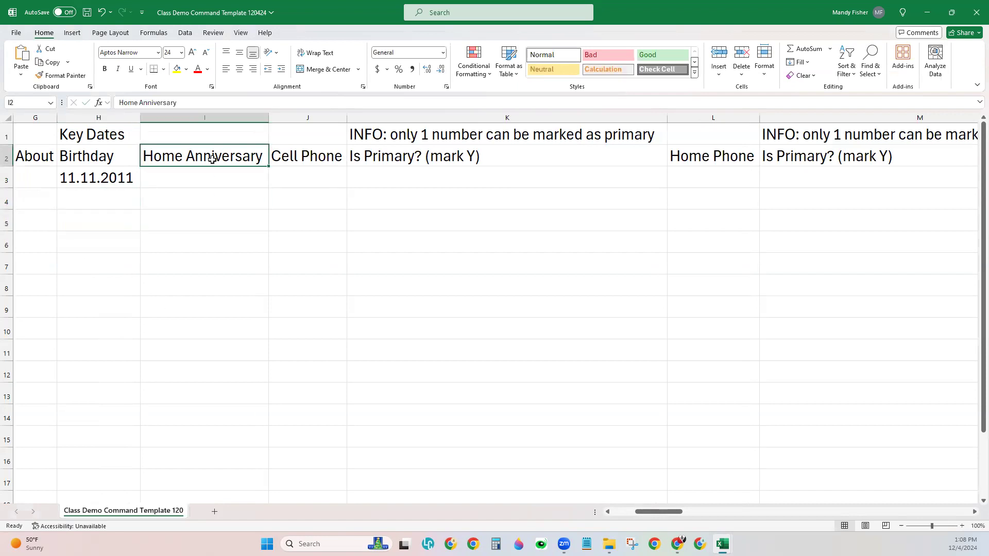
pyautogui.click(216, 184)
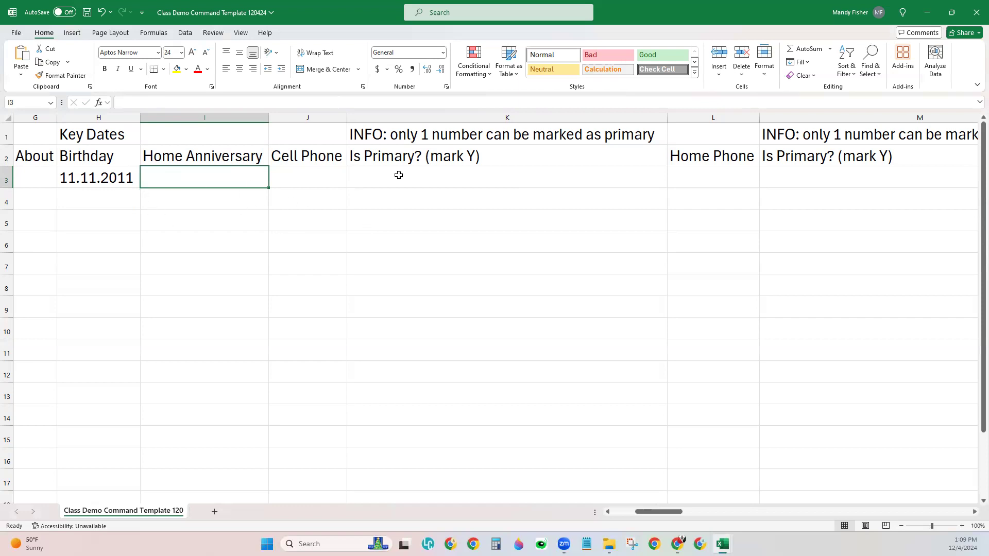
pyautogui.click(331, 173)
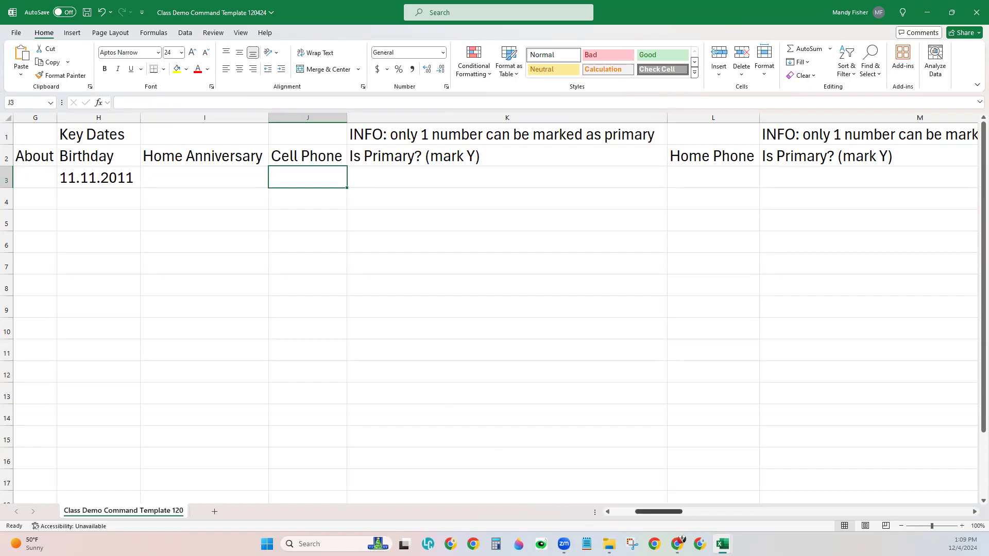
pyautogui.hscroll(3, 172, 185)
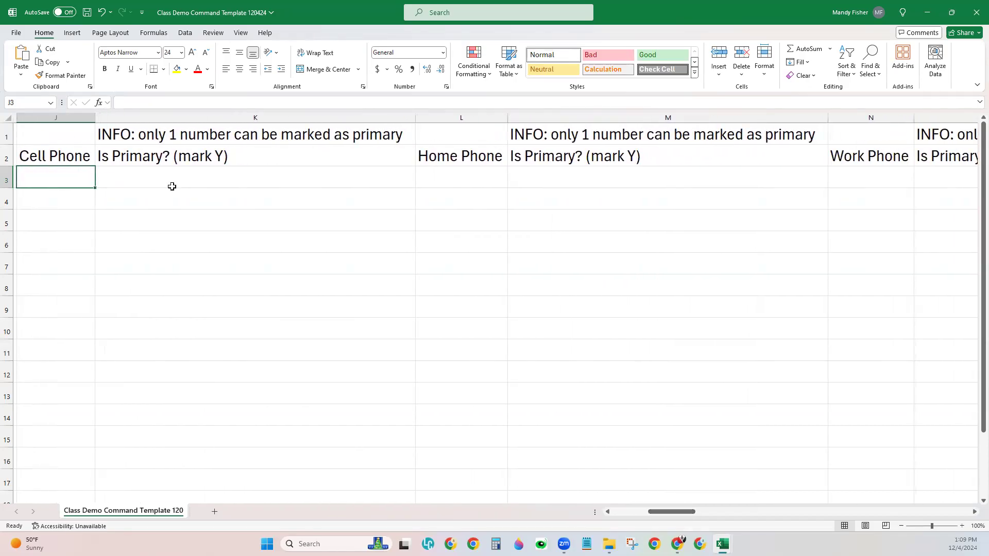
# Step: Narrow the Is Primary? columns M, O and K
pyautogui.click(486, 118)
pyautogui.moveTo(828, 119); pyautogui.dragTo(585, 119)
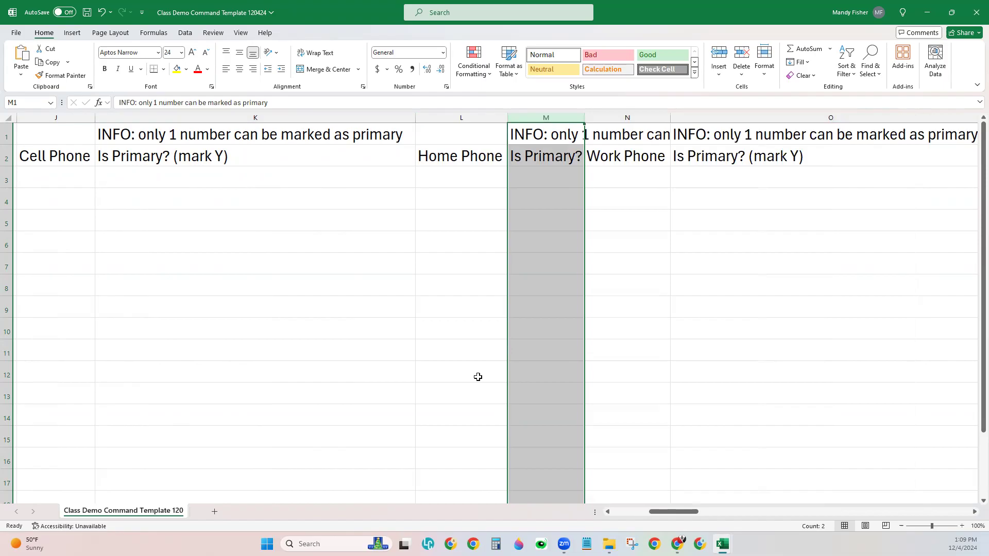
pyautogui.click(460, 322)
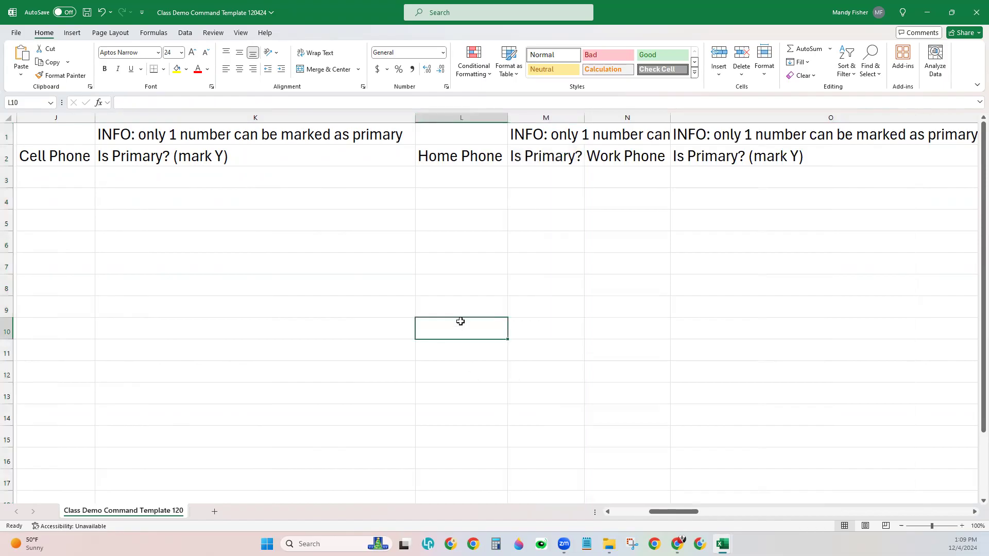
pyautogui.click(73, 119)
pyautogui.click(469, 115)
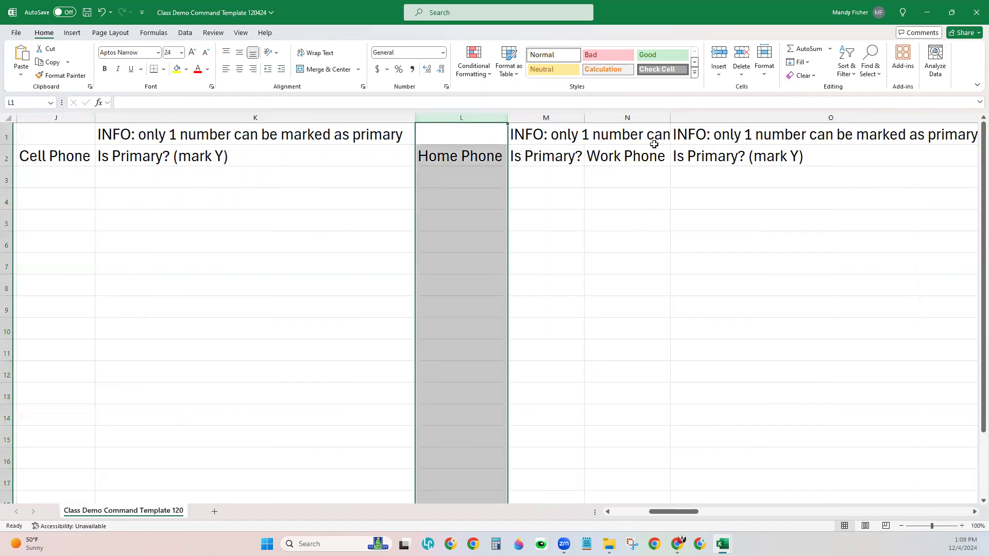
pyautogui.click(646, 117)
pyautogui.moveTo(696, 514); pyautogui.dragTo(705, 514)
pyautogui.moveTo(840, 120); pyautogui.dragTo(599, 134)
pyautogui.moveTo(686, 514)
pyautogui.mouseDown()
pyautogui.moveTo(660, 514)
pyautogui.moveTo(677, 513)
pyautogui.mouseUp()
pyautogui.moveTo(417, 118); pyautogui.dragTo(391, 121)
# Step: Move along row 3 from Cell Phone to Other Phone and back to cell J3
pyautogui.click(67, 163)
pyautogui.click(53, 185)
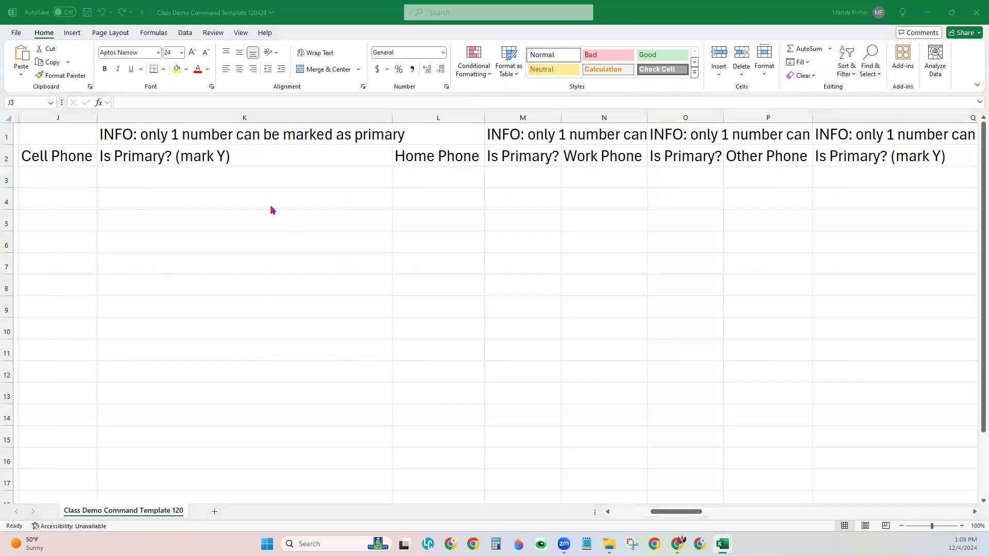
pyautogui.click(81, 184)
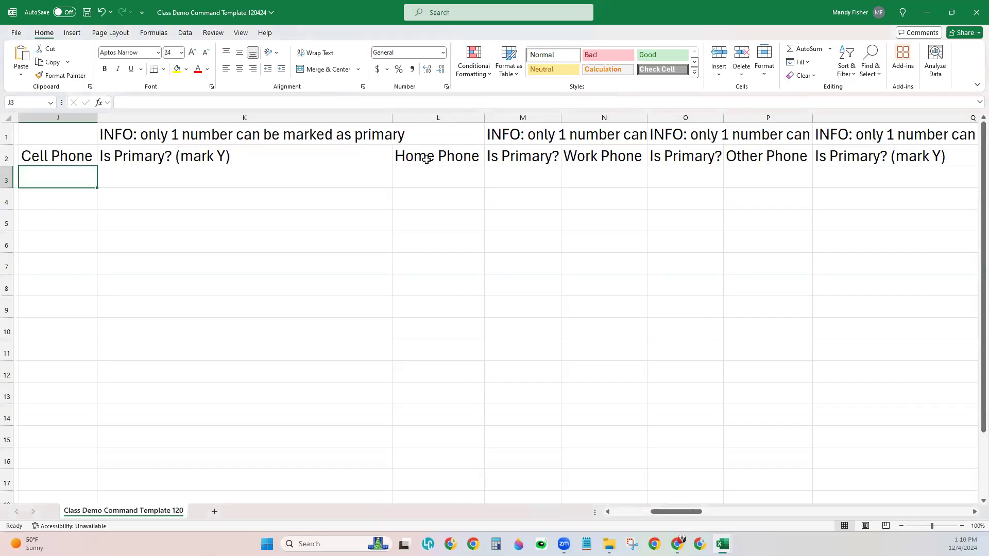
pyautogui.click(598, 180)
pyautogui.click(790, 181)
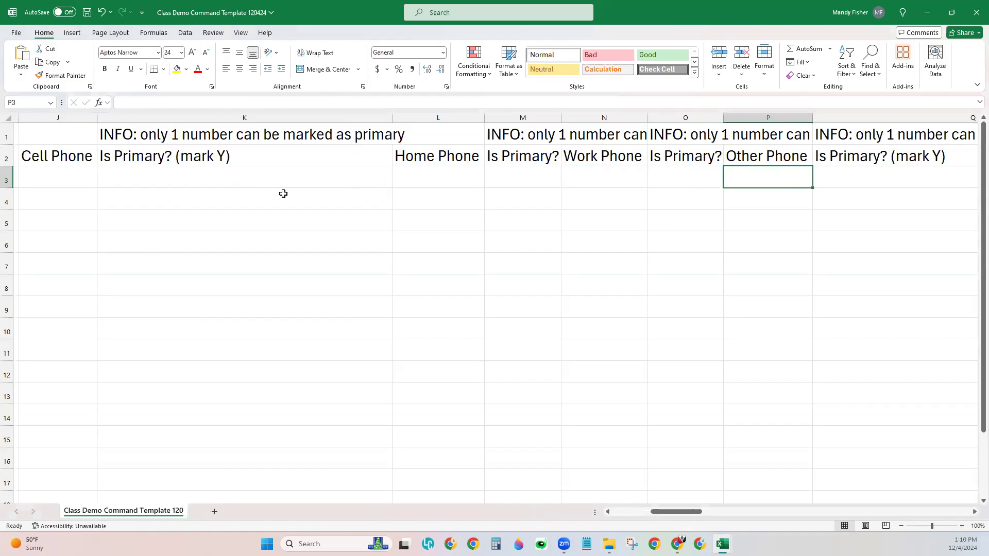
pyautogui.click(68, 183)
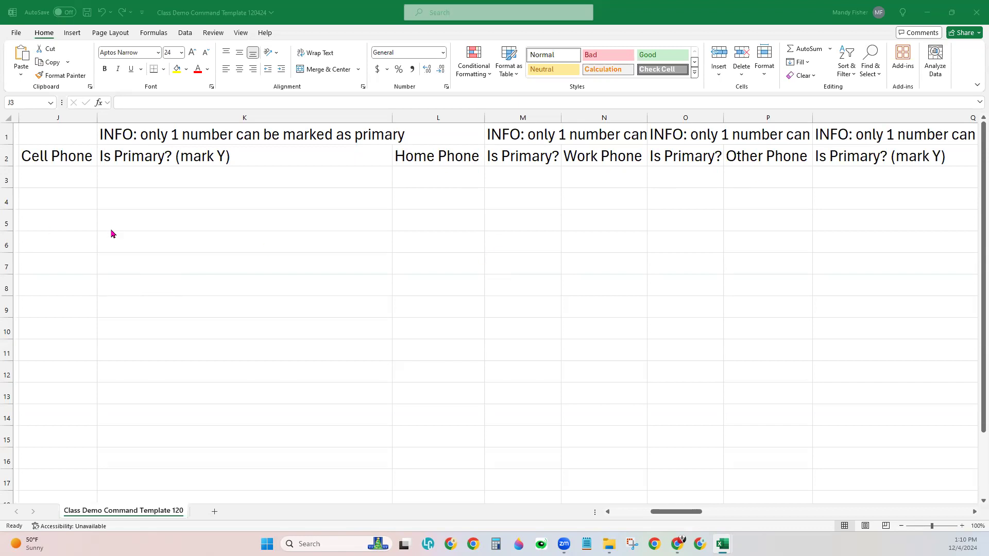
# Step: Enter the contact's cell phone number in J3, correcting a typo along the way
pyautogui.click(68, 190)
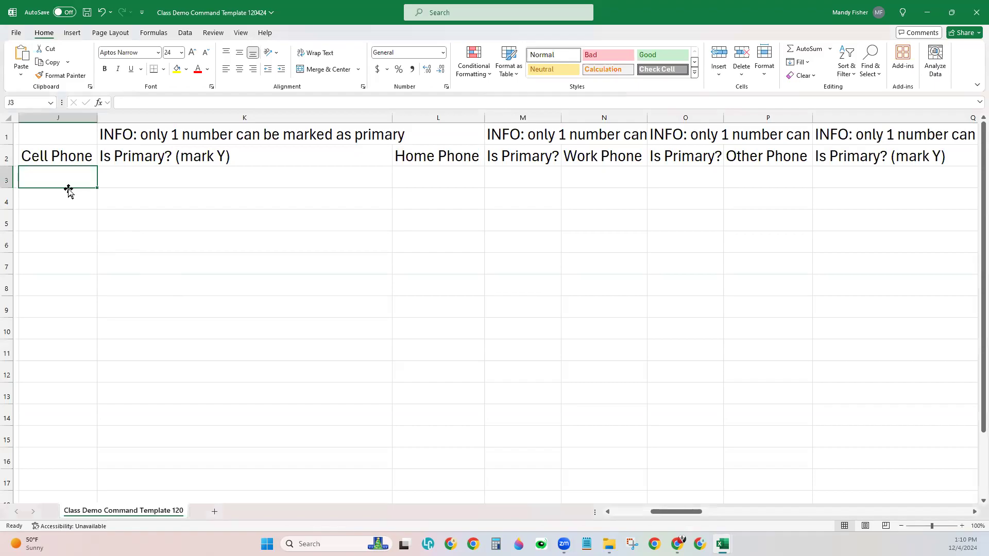
pyautogui.press('Return')
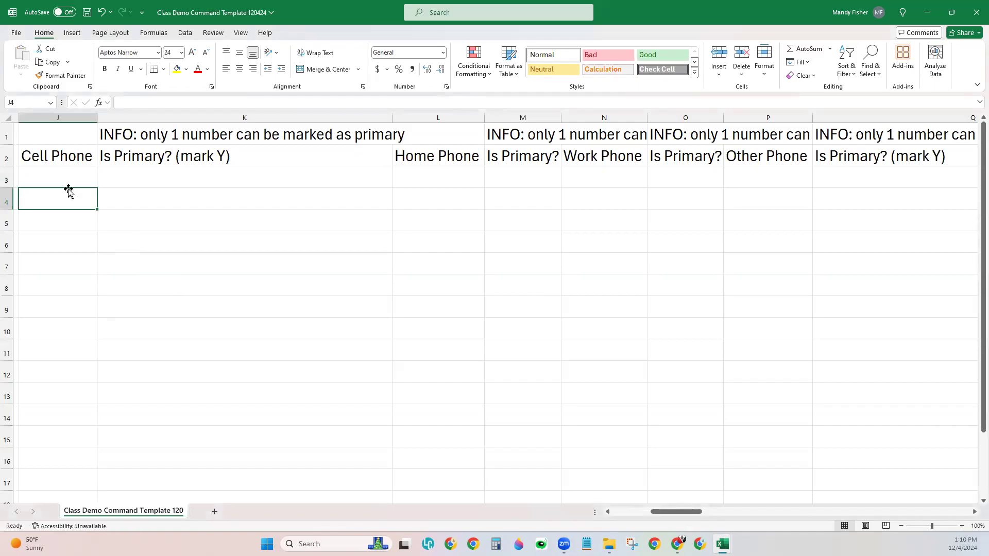
pyautogui.click(69, 179)
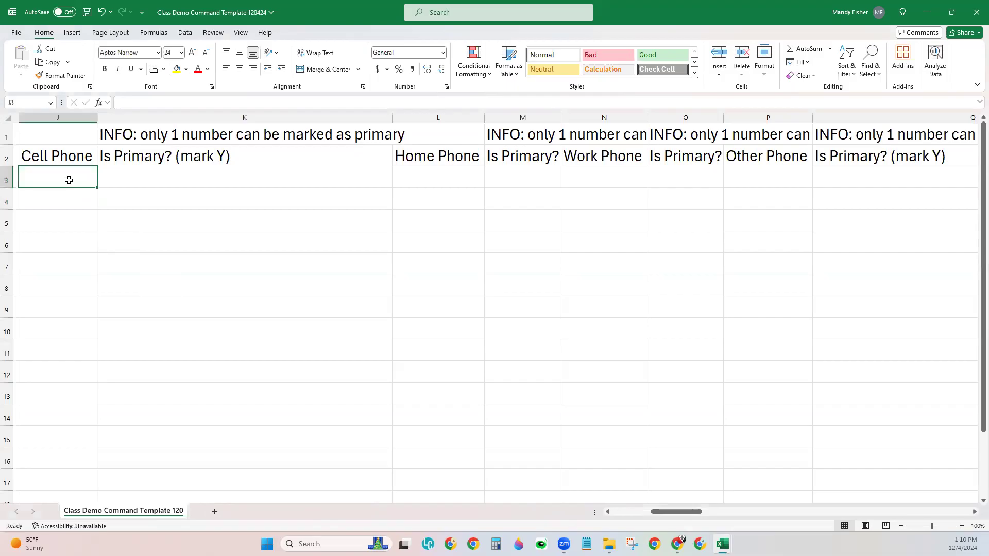
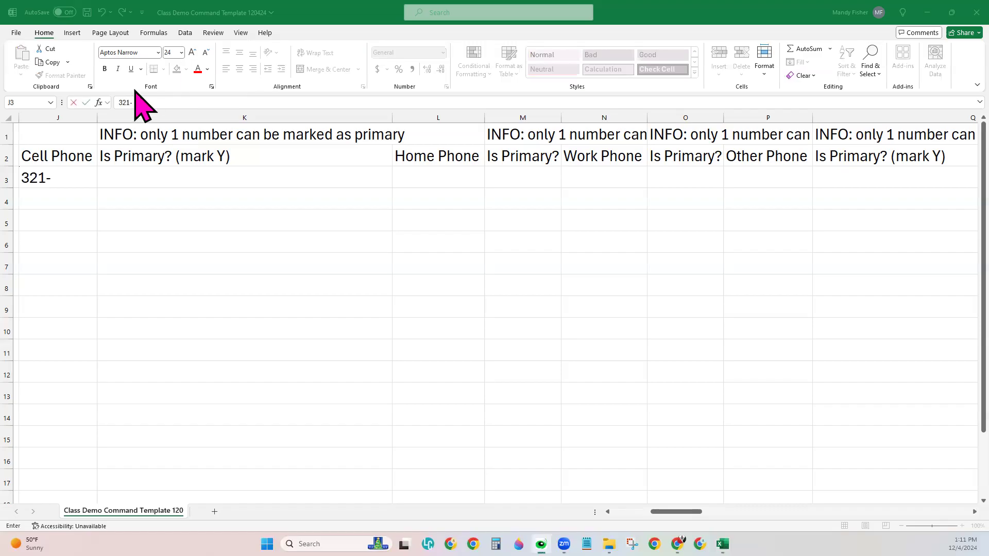
pyautogui.click(57, 181)
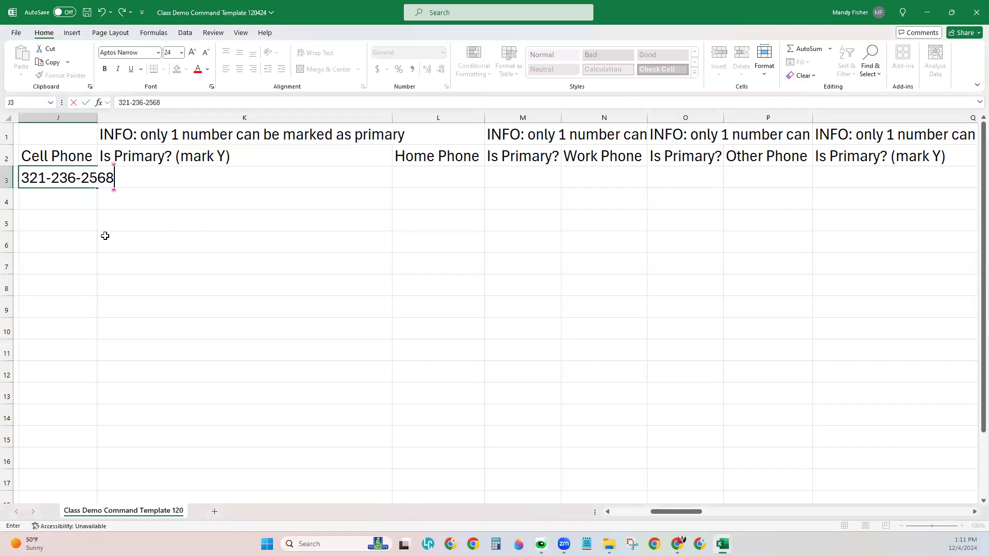
pyautogui.click(145, 214)
pyautogui.click(87, 175)
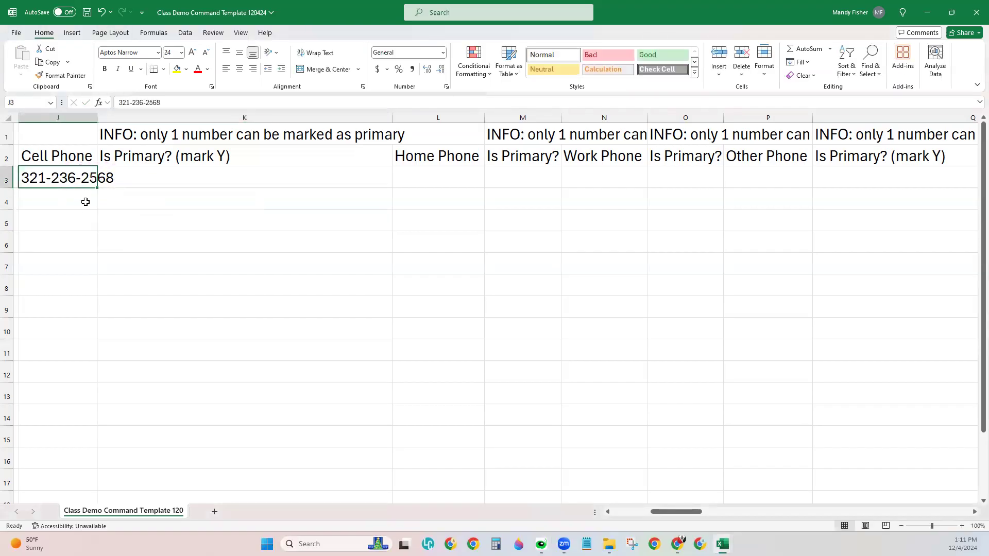
# Step: Enter the contact's home phone number in L3 and widen the Home Phone column to fit
pyautogui.click(403, 183)
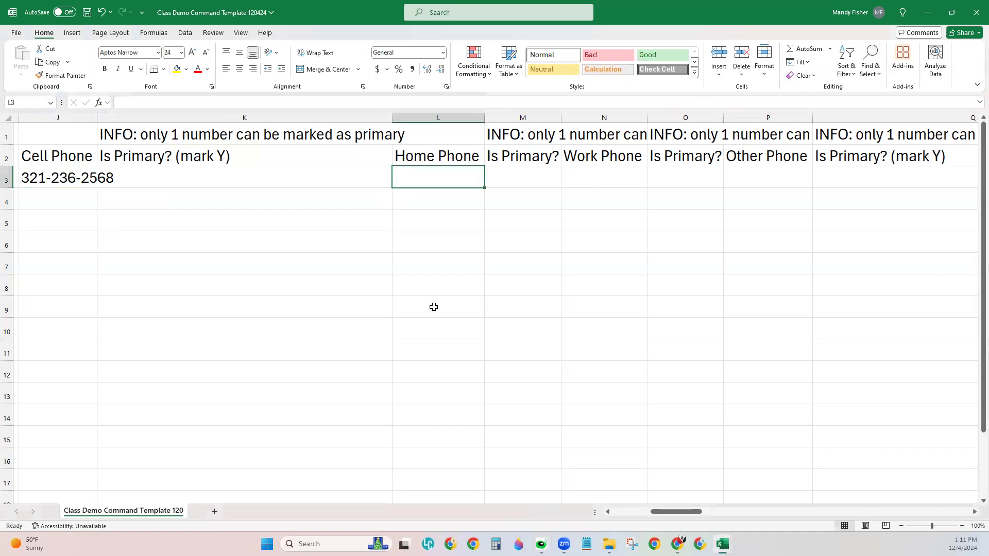
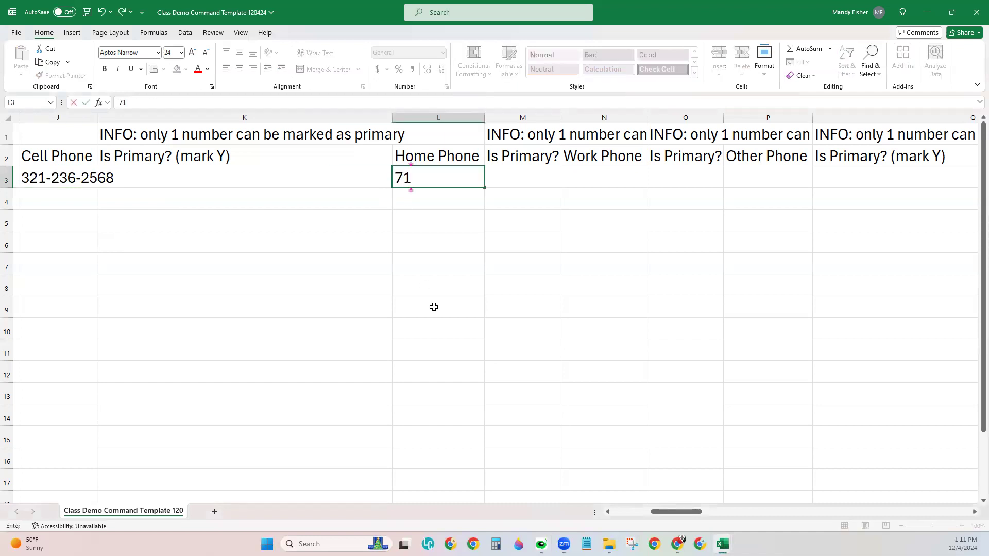
pyautogui.click(434, 307)
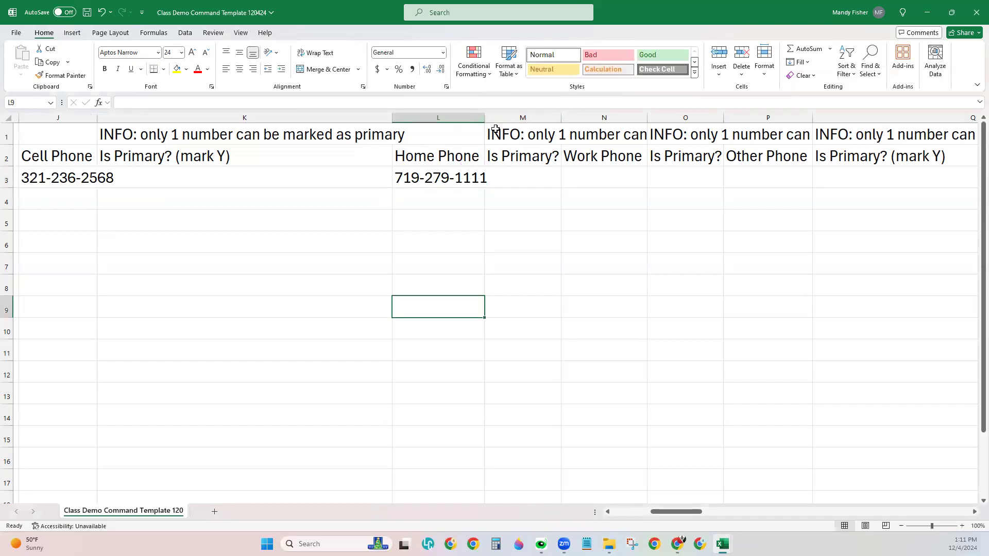
pyautogui.moveTo(485, 122); pyautogui.dragTo(492, 122)
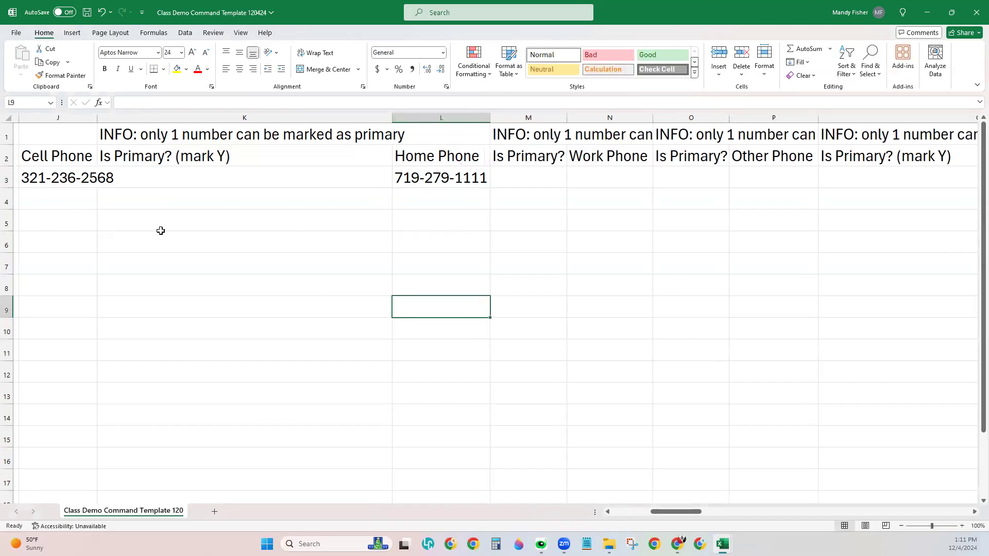
# Step: Widen the Cell Phone column J so the full number shows
pyautogui.click(158, 226)
pyautogui.moveTo(97, 122); pyautogui.dragTo(114, 122)
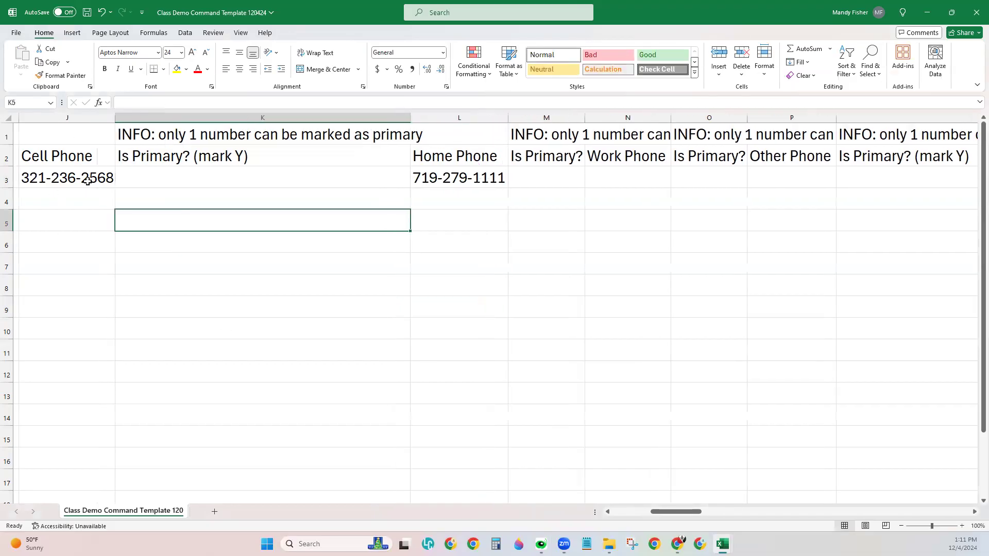
pyautogui.click(270, 284)
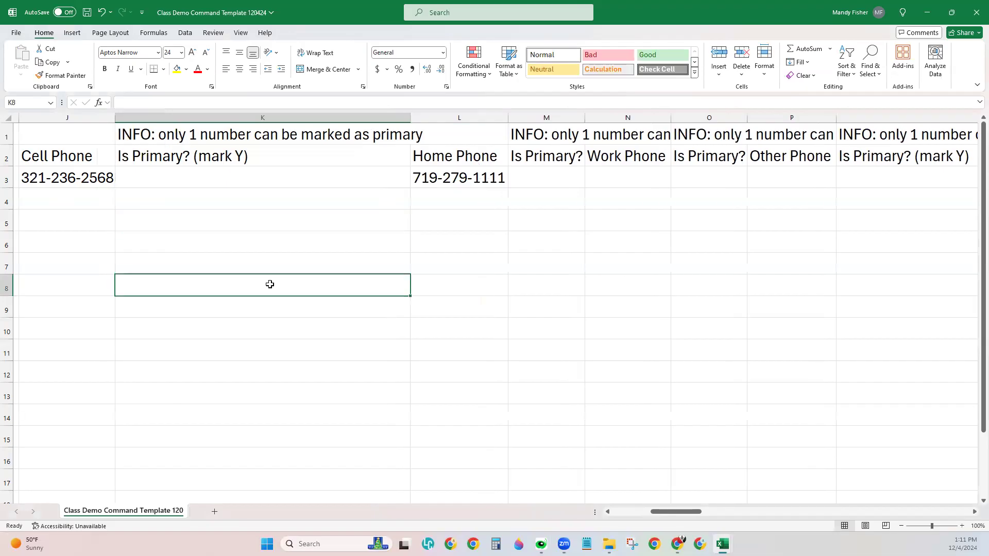
# Step: Select the Is Primary? columns K, M, O and Q together
pyautogui.click(262, 112)
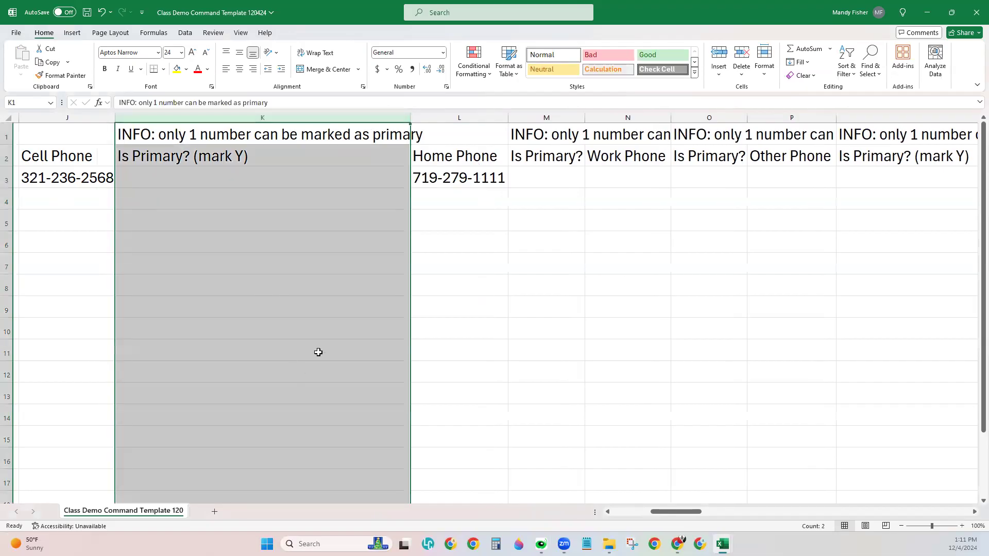
pyautogui.keyDown('ctrl'); pyautogui.click(554, 115); pyautogui.keyUp('ctrl')
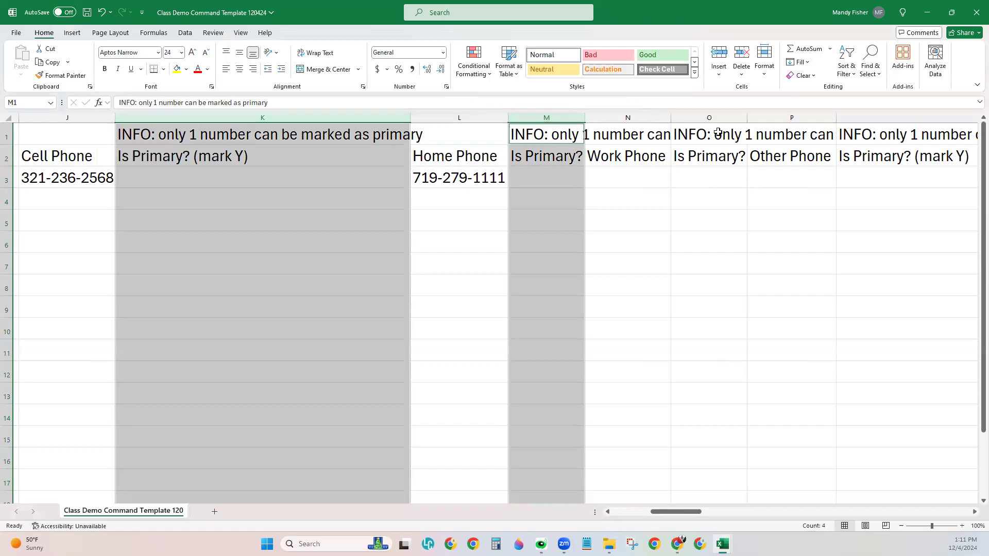
pyautogui.keyDown('ctrl'); pyautogui.click(719, 114); pyautogui.keyUp('ctrl')
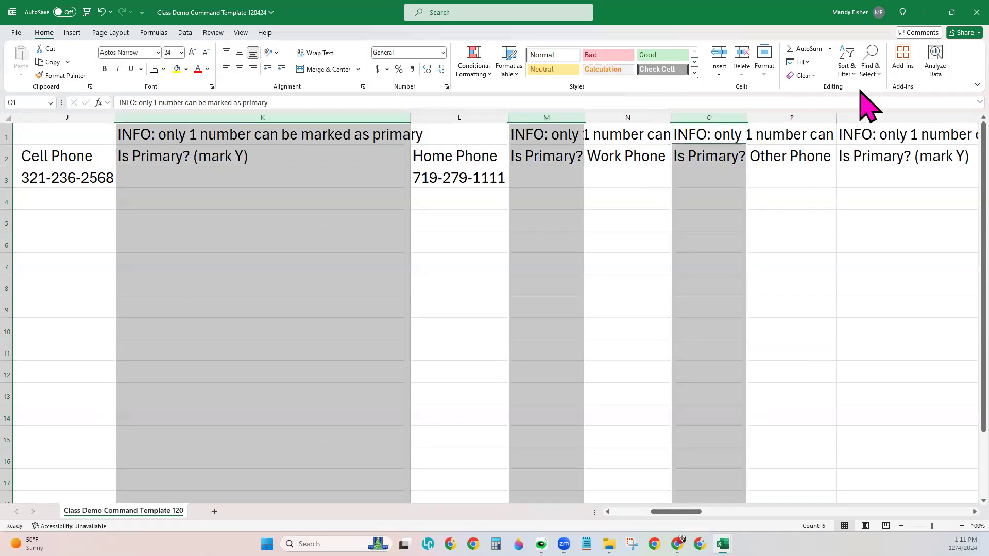
pyautogui.keyDown('ctrl'); pyautogui.click(876, 117); pyautogui.keyUp('ctrl')
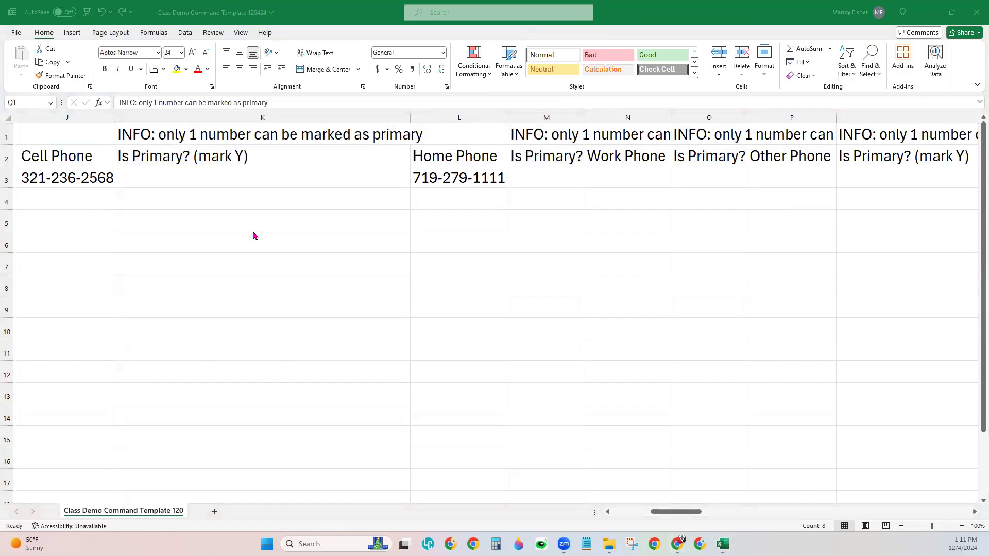
# Step: Type Y in cell K3 to mark the cell phone as primary
pyautogui.click(196, 182)
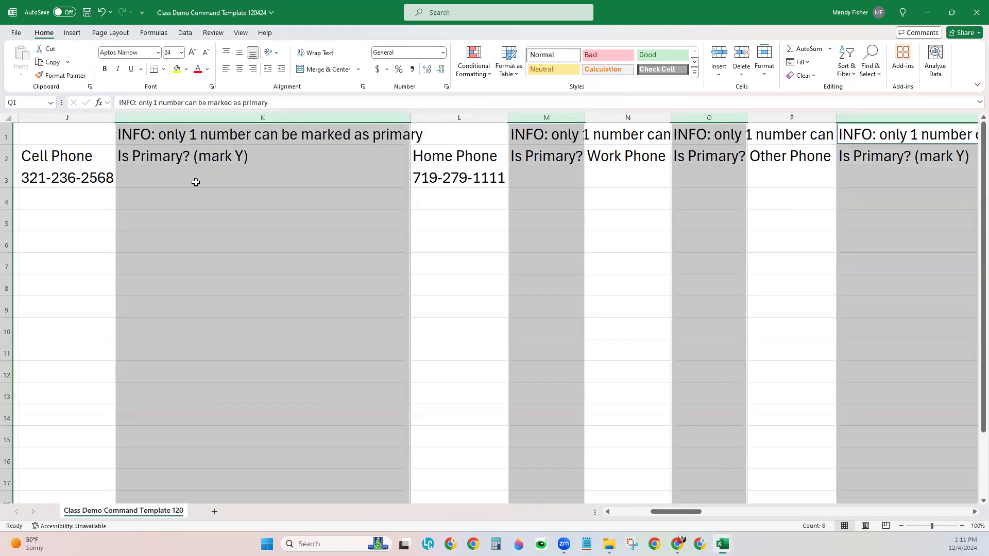
pyautogui.click(195, 182)
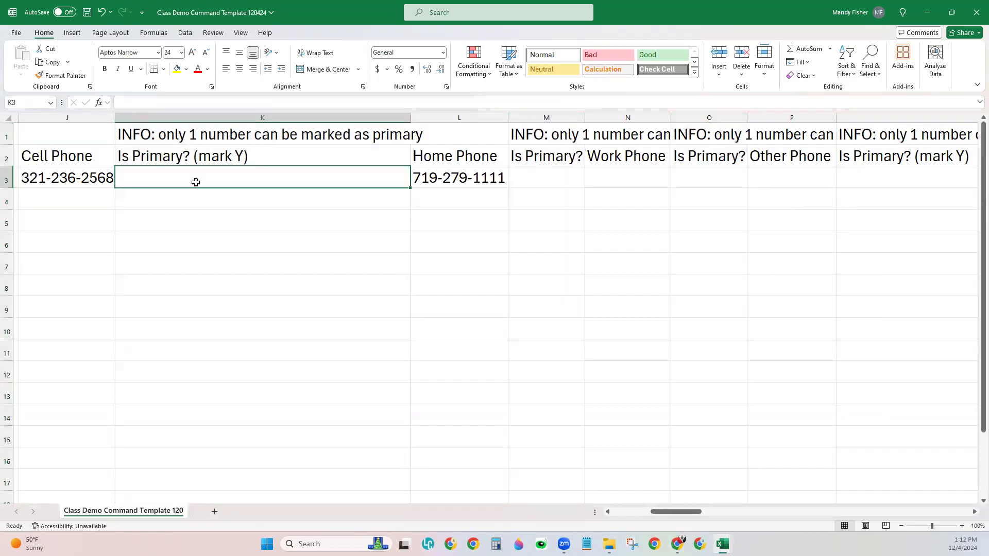
pyautogui.write('Y')
pyautogui.click(196, 183)
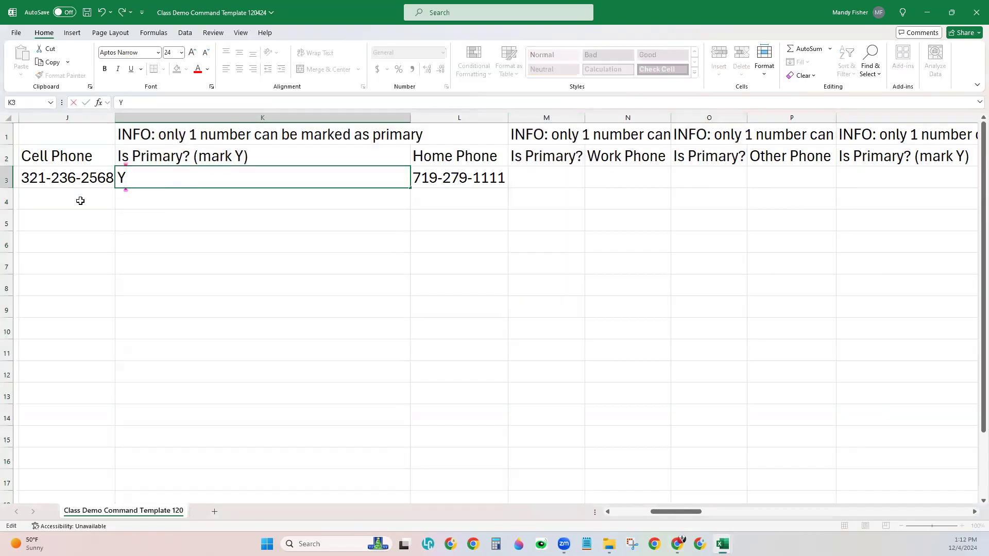
pyautogui.click(124, 280)
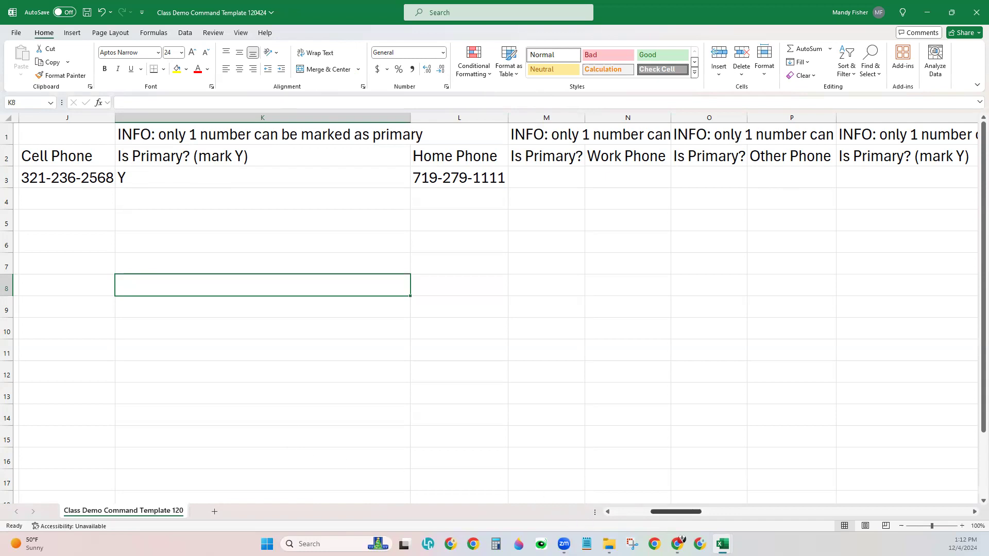
# Step: Narrow the Primary? (mark Y) columns U and S
pyautogui.moveTo(676, 512); pyautogui.dragTo(739, 511)
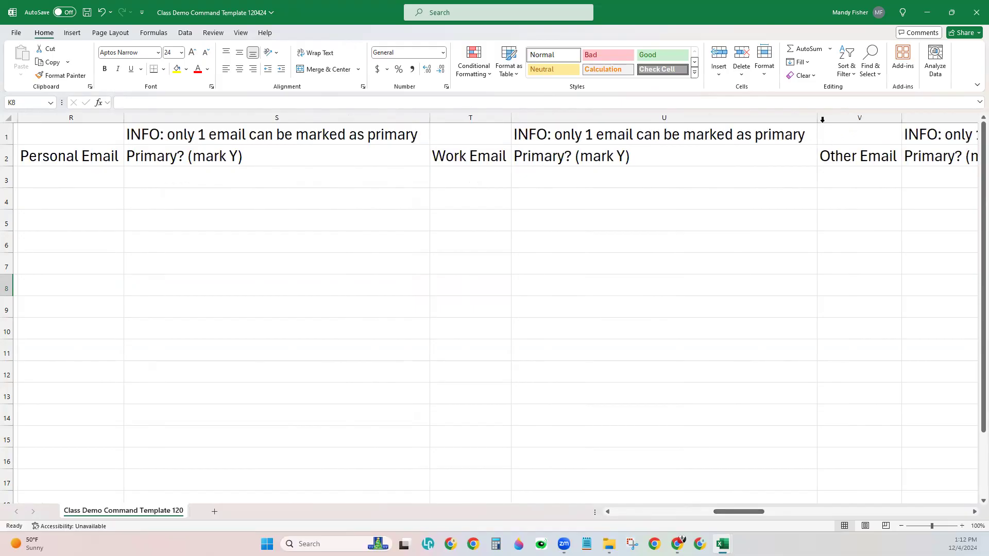
pyautogui.moveTo(817, 118); pyautogui.dragTo(802, 118)
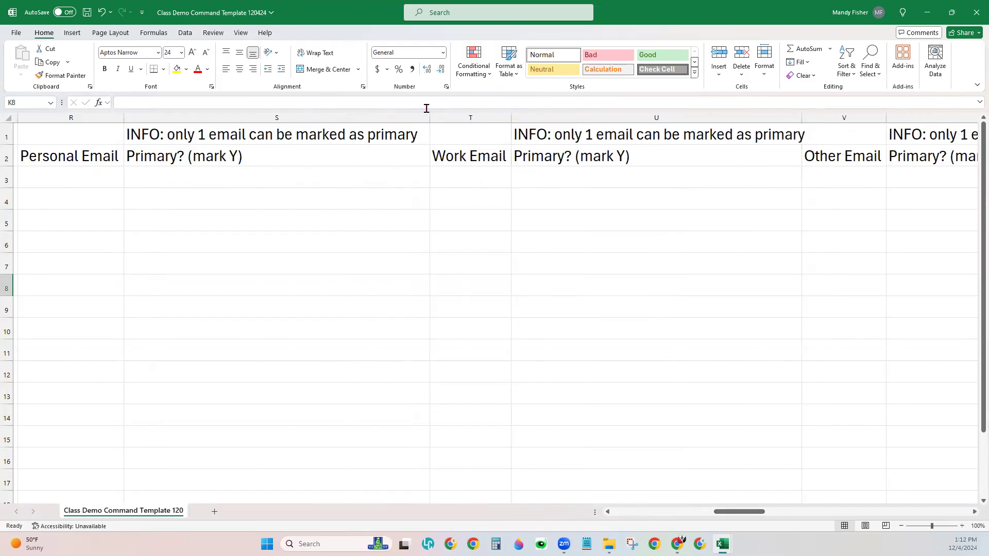
pyautogui.moveTo(429, 118); pyautogui.dragTo(423, 121)
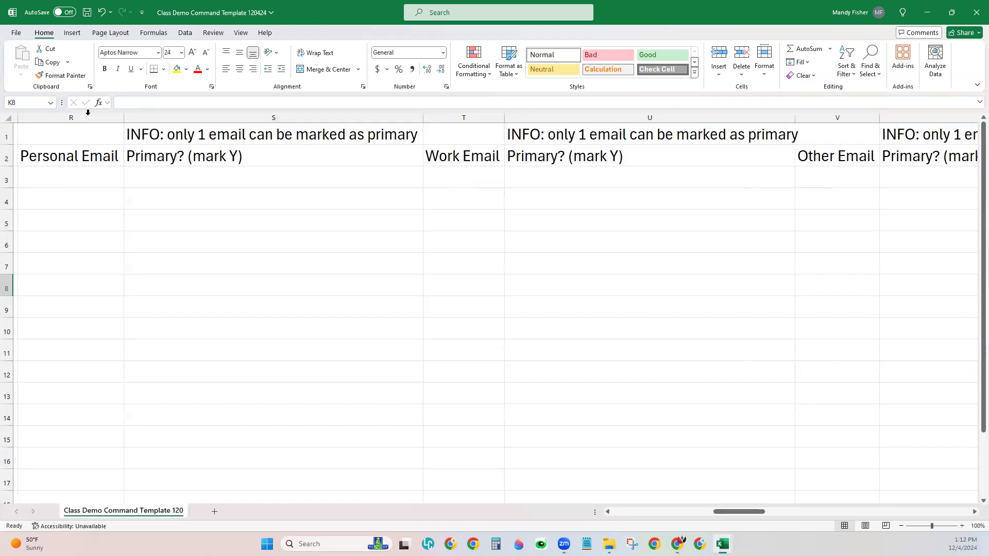
# Step: Select the Personal, Work and Other Email columns, then go to Personal Email cell R3
pyautogui.click(71, 118)
pyautogui.keyDown('ctrl'); pyautogui.click(492, 118); pyautogui.keyUp('ctrl')
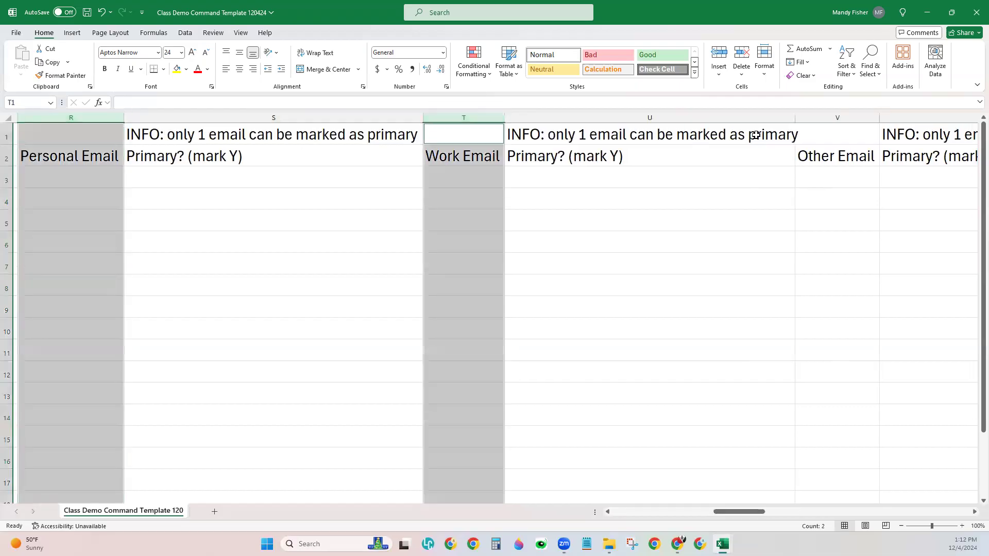
pyautogui.keyDown('ctrl'); pyautogui.click(817, 118); pyautogui.keyUp('ctrl')
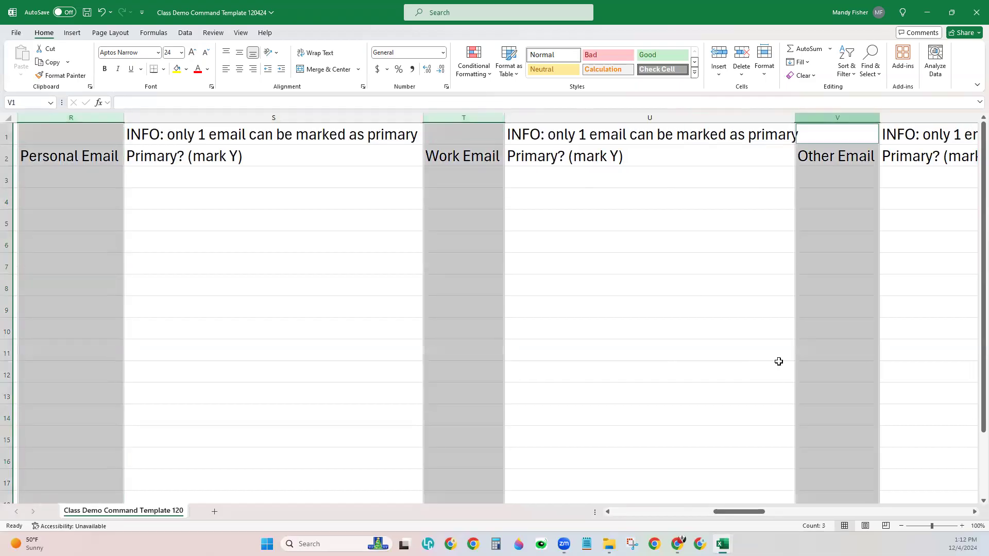
pyautogui.click(107, 184)
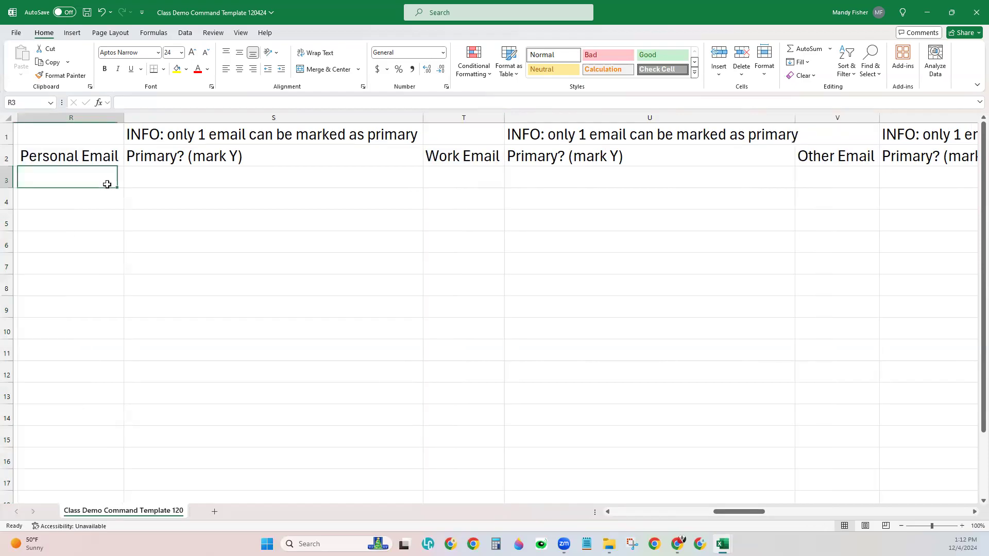
pyautogui.click(467, 192)
pyautogui.click(826, 178)
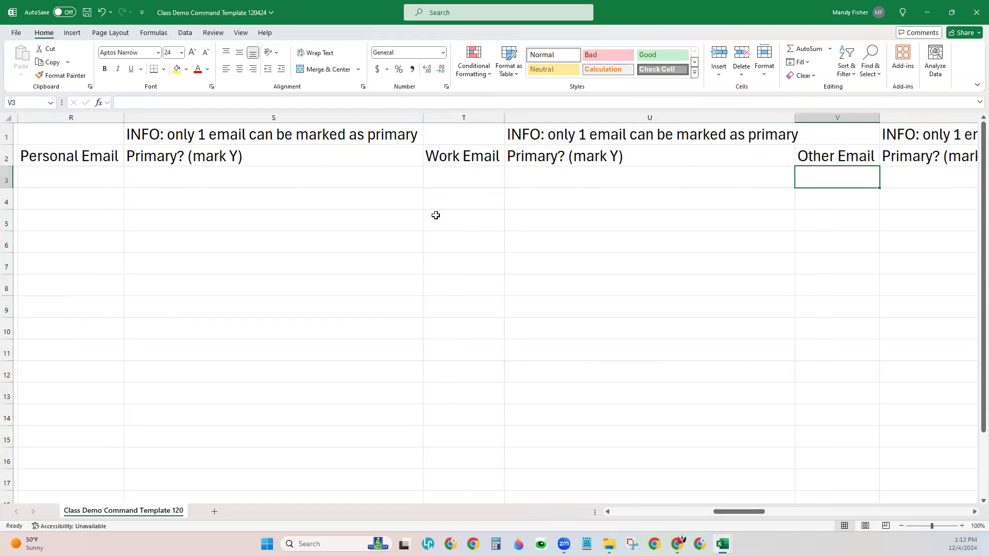
pyautogui.click(84, 182)
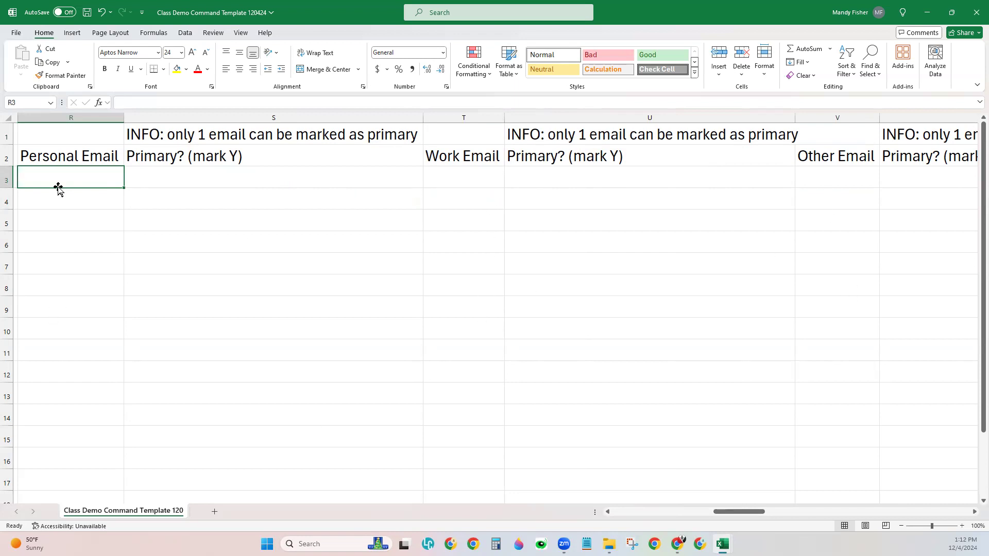
# Step: Enter the contact's personal email in R3 and flag it as primary with Y in S3
pyautogui.write('fakeper')
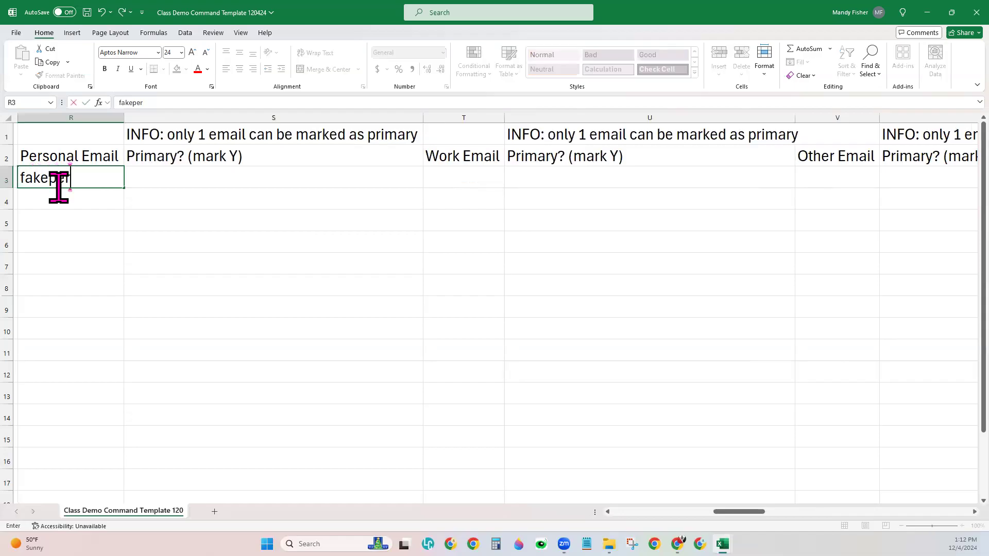
pyautogui.write('son@noemail.com')
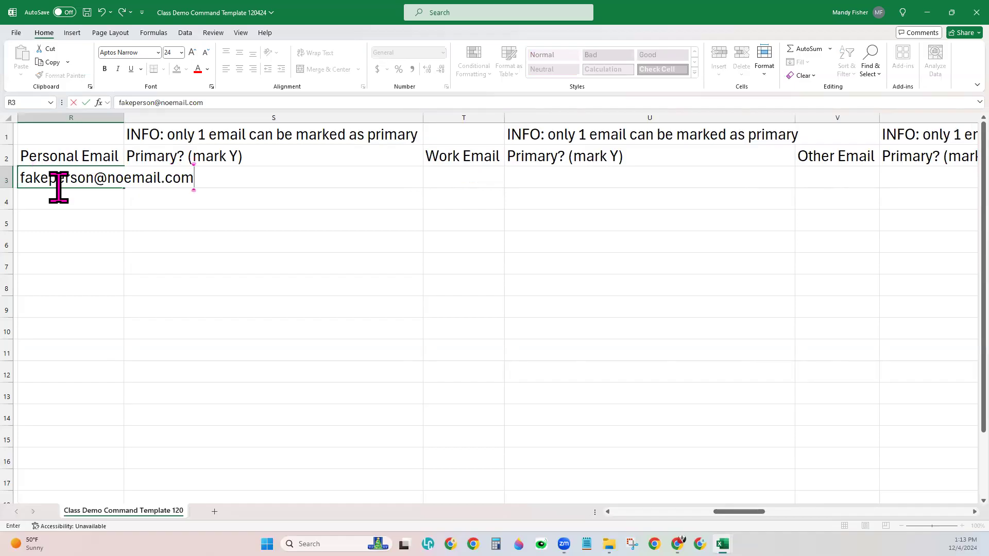
pyautogui.press('Tab')
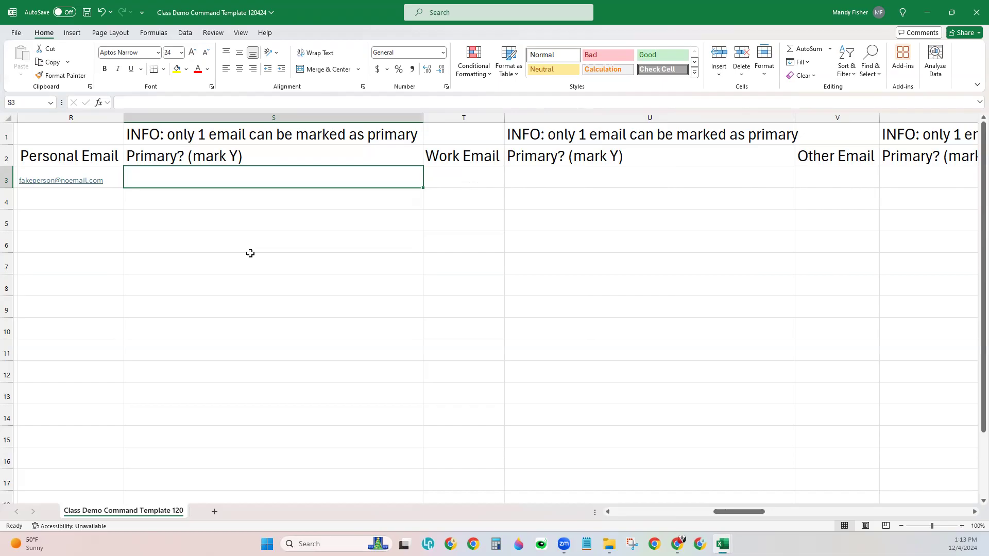
pyautogui.write('Y')
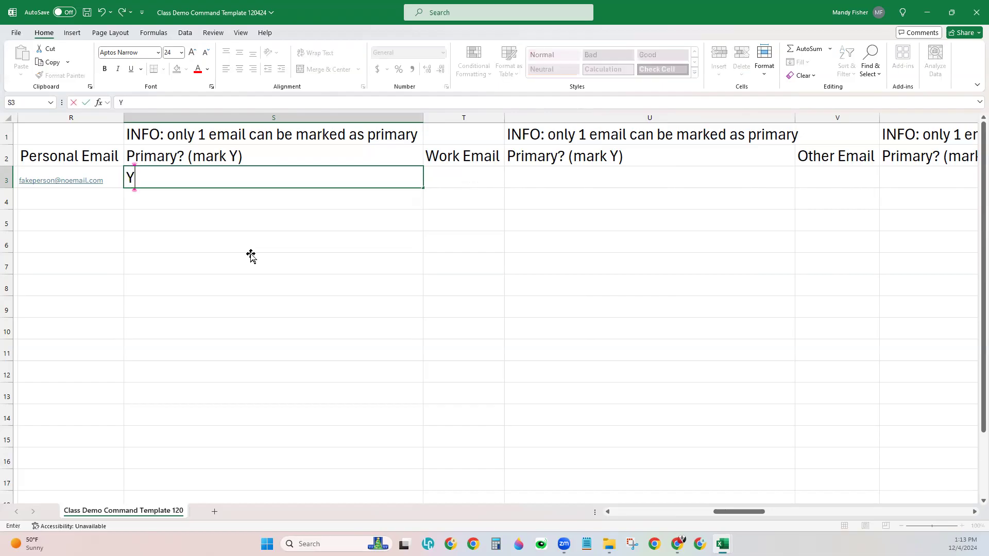
pyautogui.click(251, 253)
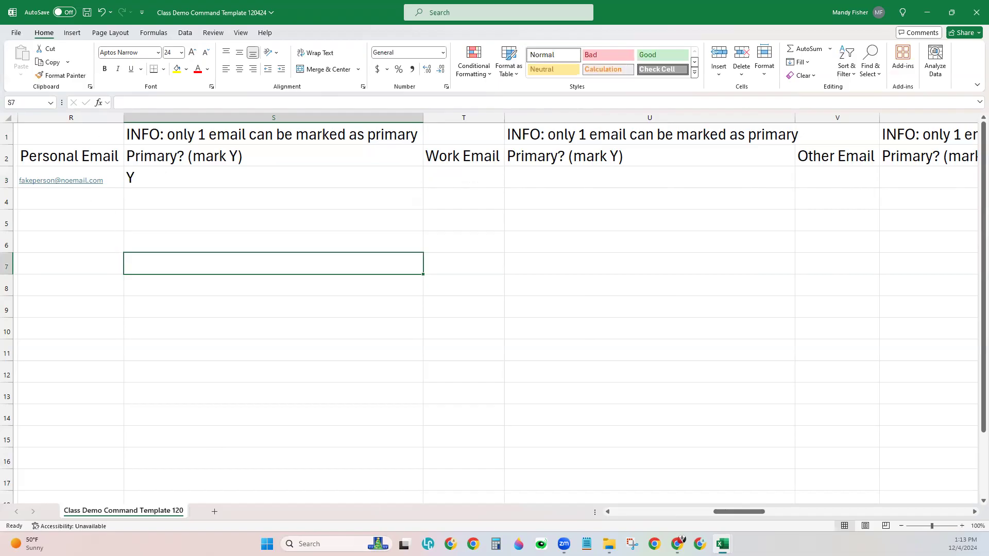
pyautogui.moveTo(748, 512); pyautogui.dragTo(808, 524)
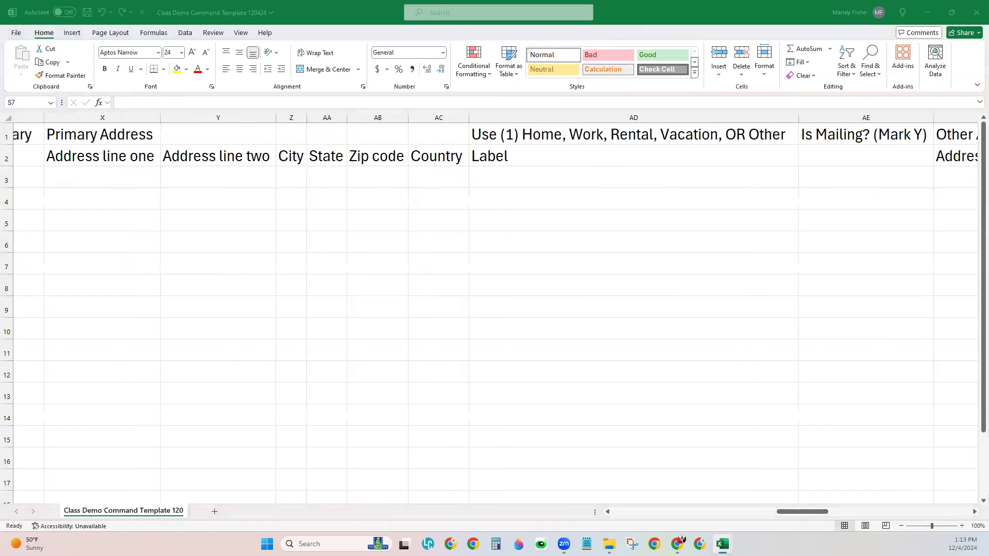
# Step: Scroll to the Primary Address columns and select the Address line one cell in row 3
pyautogui.click(206, 179)
pyautogui.click(130, 175)
pyautogui.moveTo(182, 176); pyautogui.dragTo(636, 172)
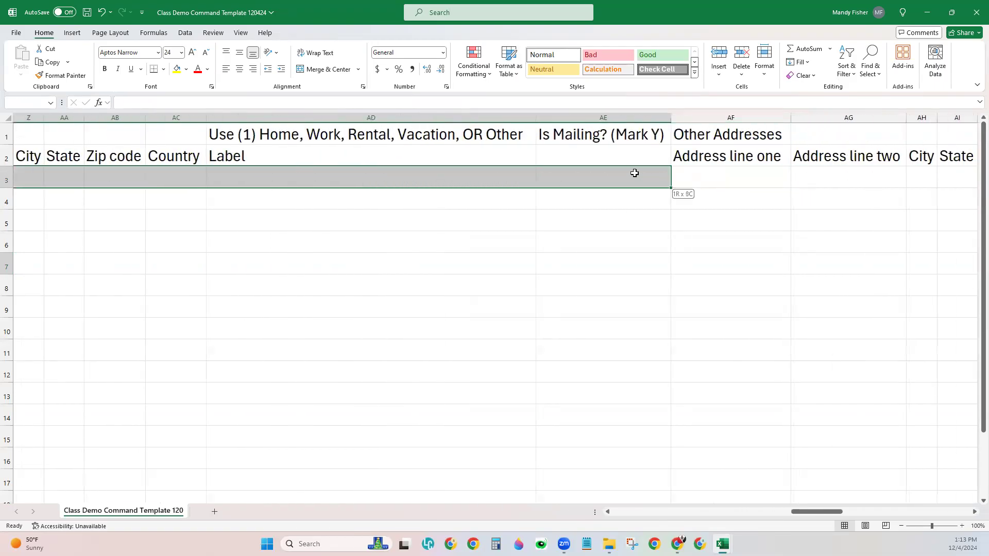
pyautogui.click(608, 511)
pyautogui.click(608, 511)
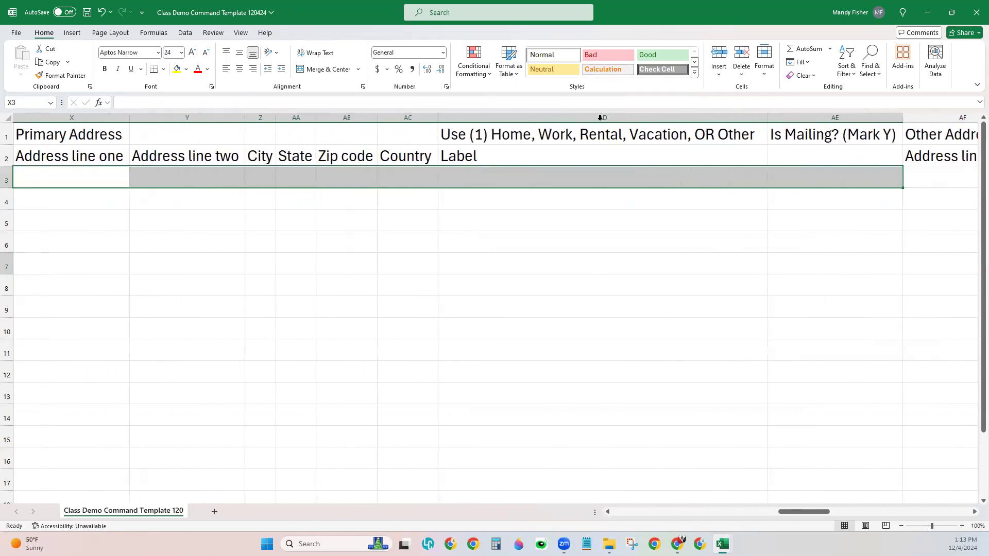
pyautogui.click(67, 183)
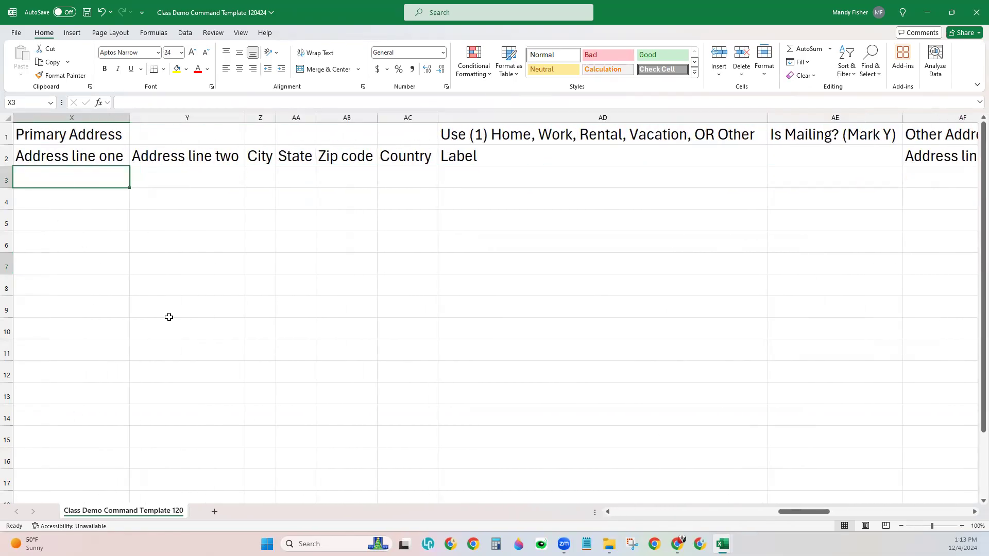
# Step: Fill row 3's street, city, state, zip code and country cells across the Primary Address columns
pyautogui.write('123 Main St')
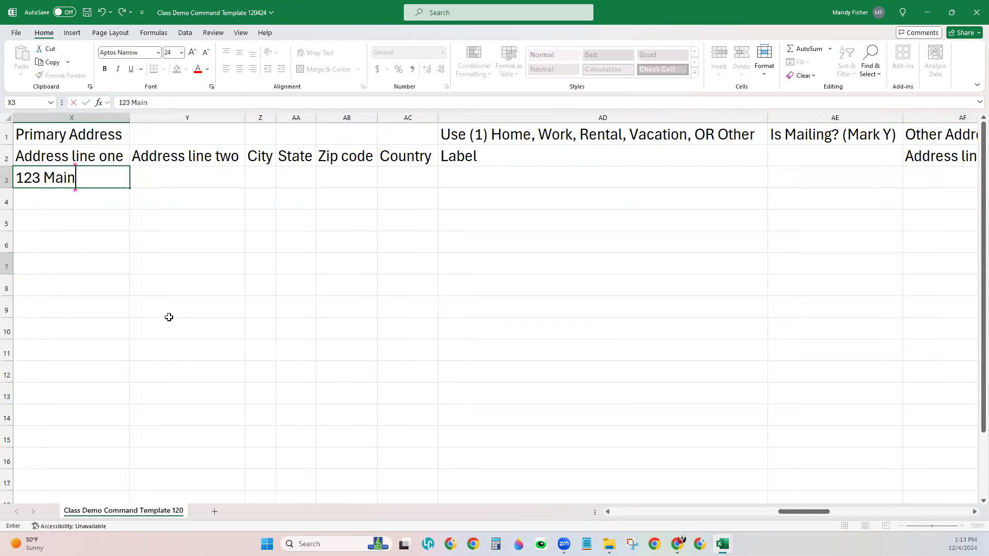
pyautogui.press('Tab')
pyautogui.press('Tab')
pyautogui.write('Somehw')
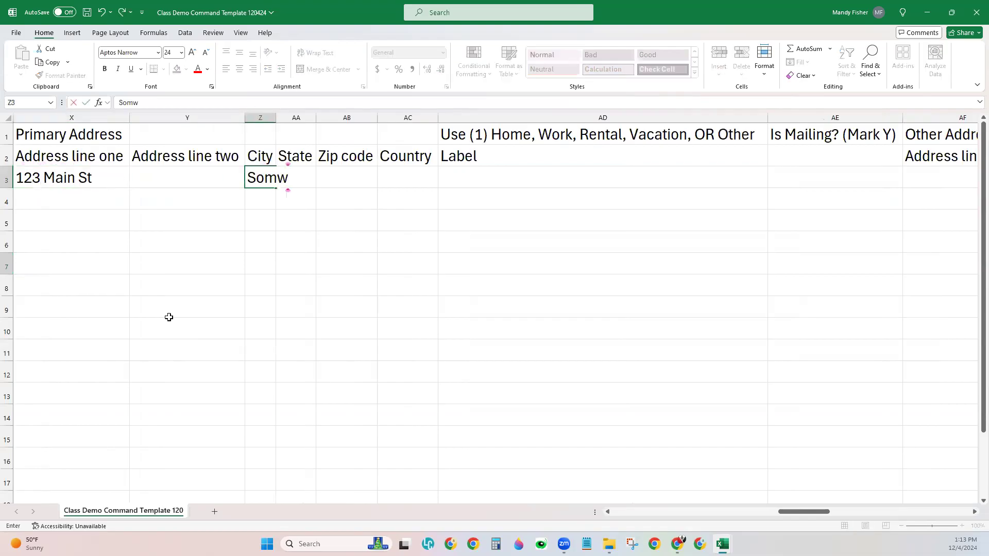
pyautogui.press('BackSpace')
pyautogui.press('BackSpace')
pyautogui.write('where')
pyautogui.press('Tab')
pyautogui.write('MT')
pyautogui.press('Tab')
pyautogui.write('12345')
pyautogui.press('Tab')
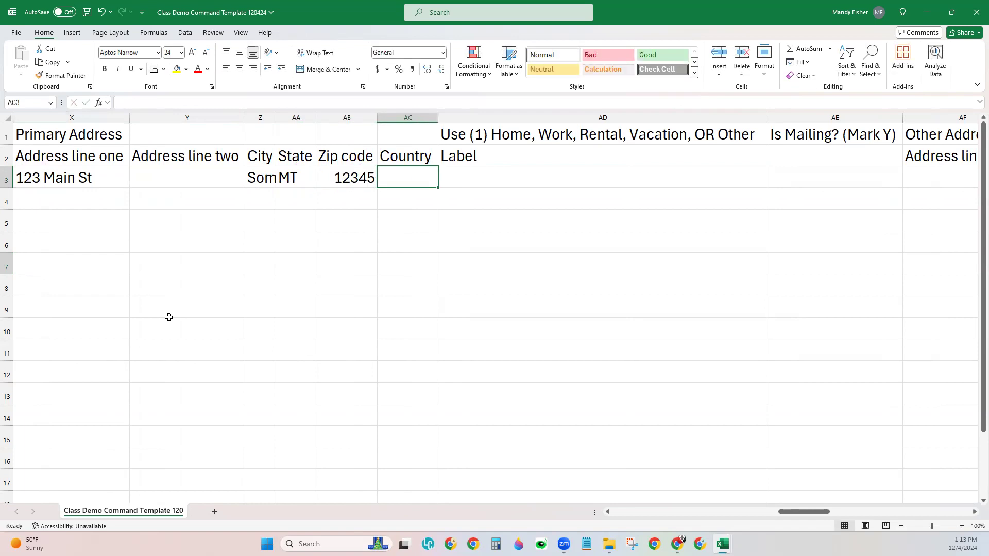
pyautogui.write('US')
pyautogui.press('Tab')
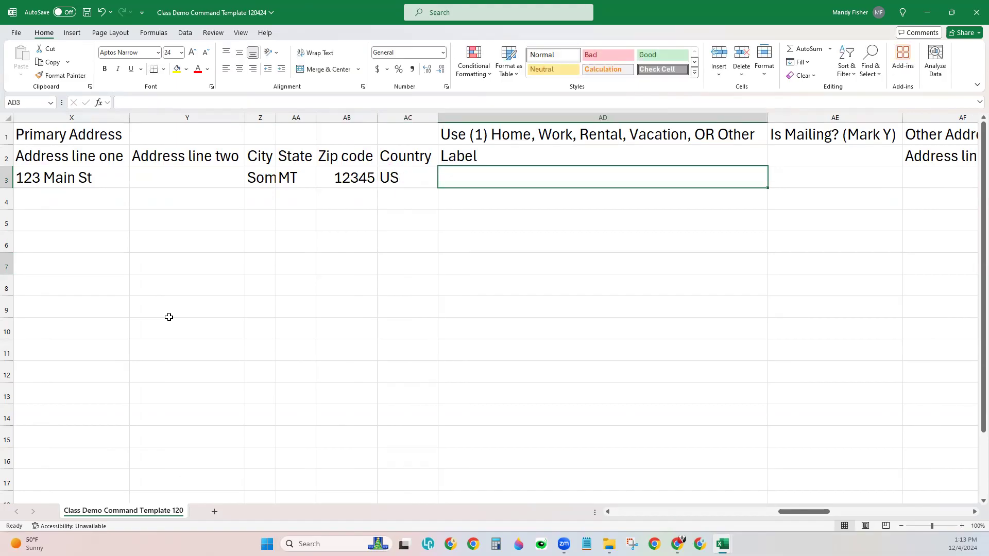
# Step: Set the row 3 address Label to 'Work' and mark Is Mailing? with Y
pyautogui.moveTo(664, 112); pyautogui.dragTo(774, 112)
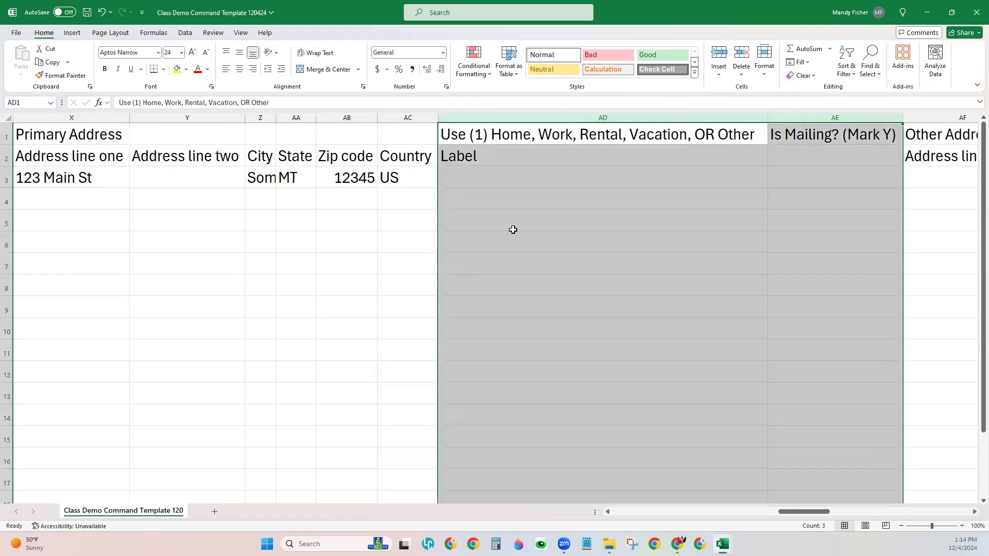
pyautogui.click(478, 188)
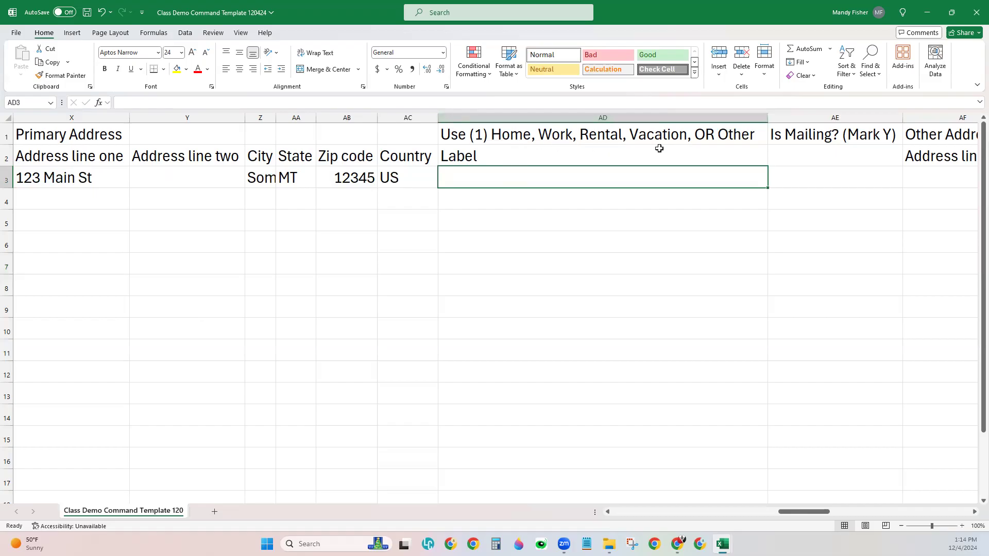
pyautogui.write('Work')
pyautogui.press('Tab')
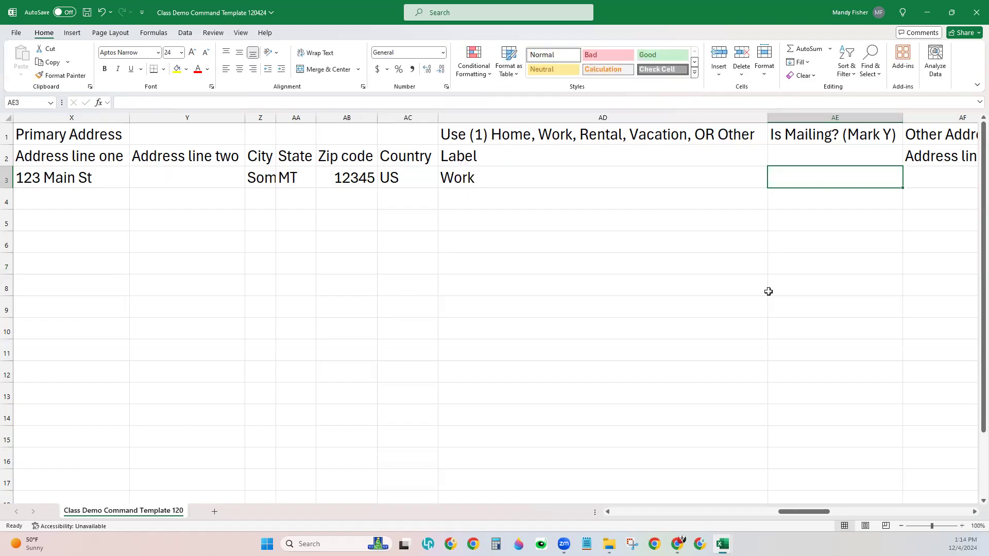
pyautogui.write('Y')
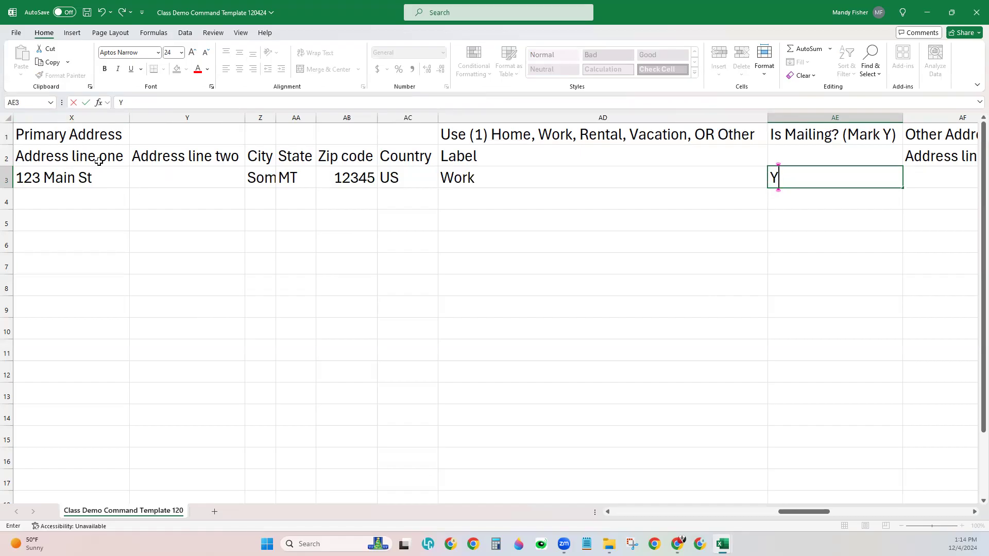
pyautogui.moveTo(795, 518); pyautogui.dragTo(825, 518)
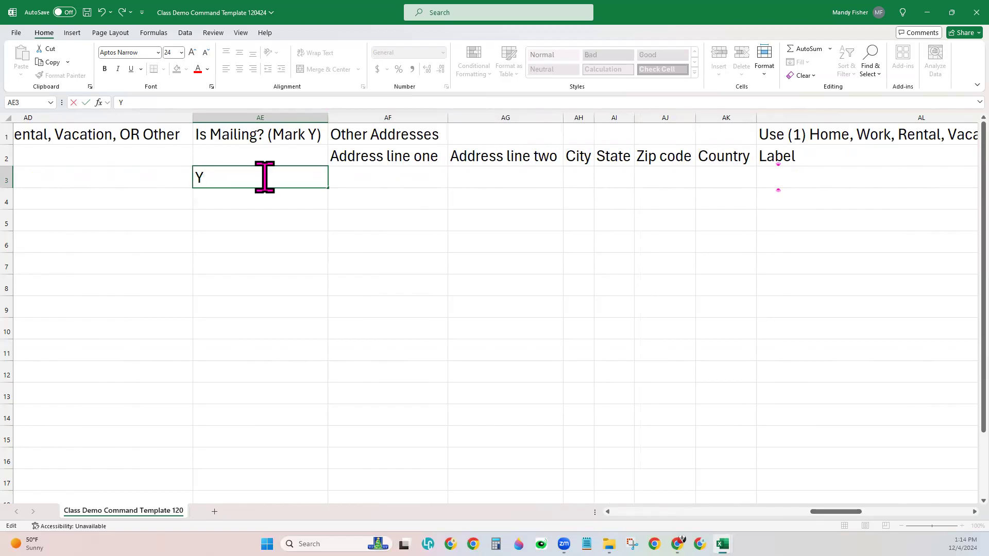
pyautogui.click(199, 238)
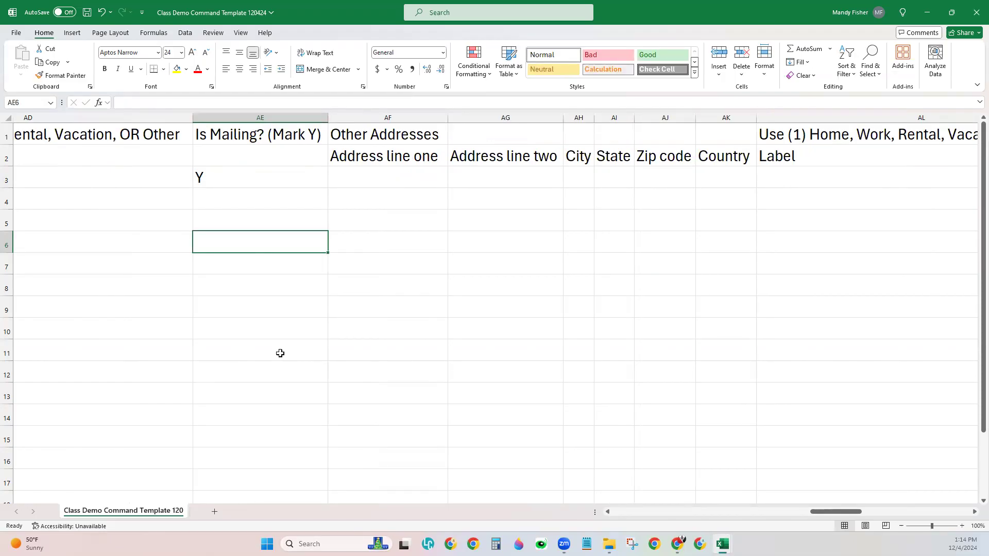
pyautogui.click(607, 512)
pyautogui.click(608, 512)
pyautogui.click(608, 512)
pyautogui.click(608, 512)
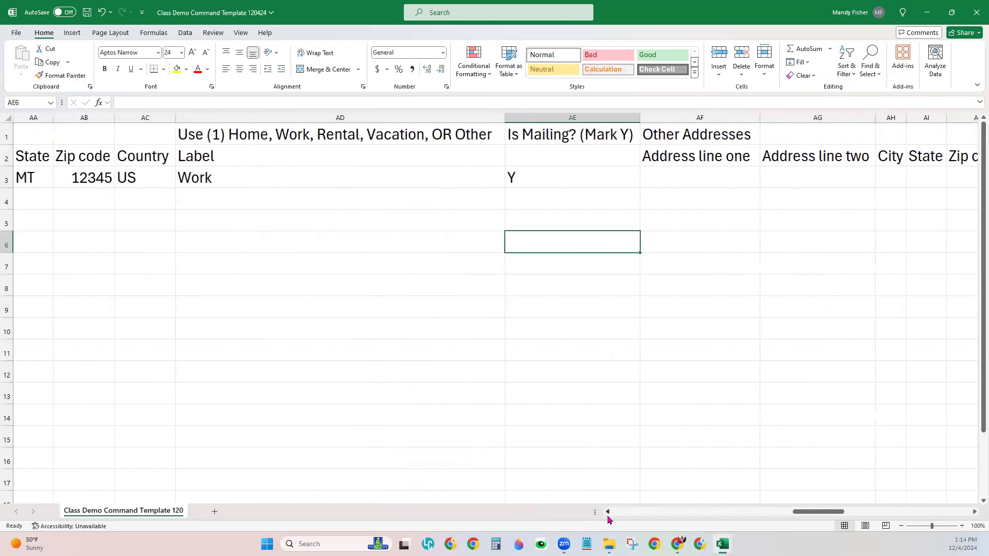
pyautogui.moveTo(819, 511); pyautogui.dragTo(942, 508)
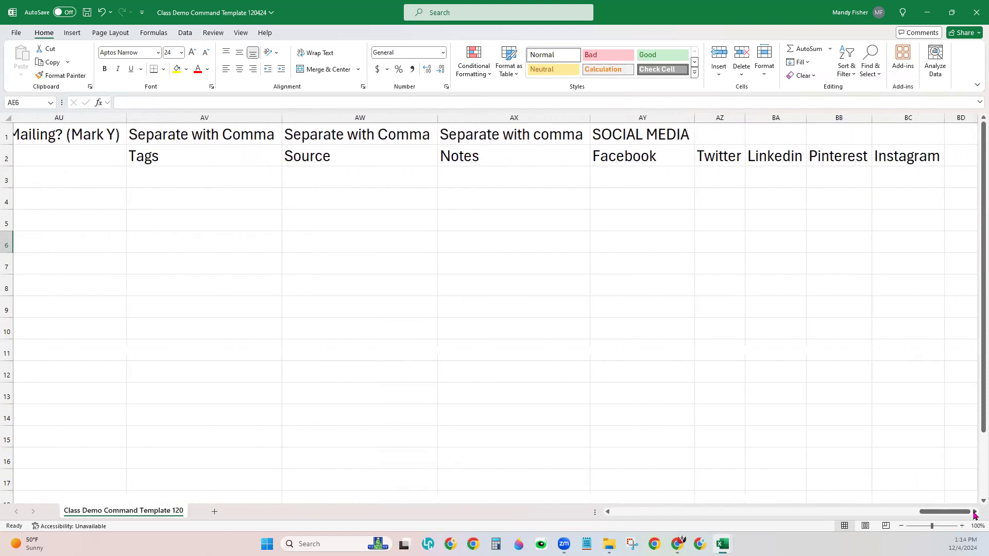
pyautogui.click(974, 512)
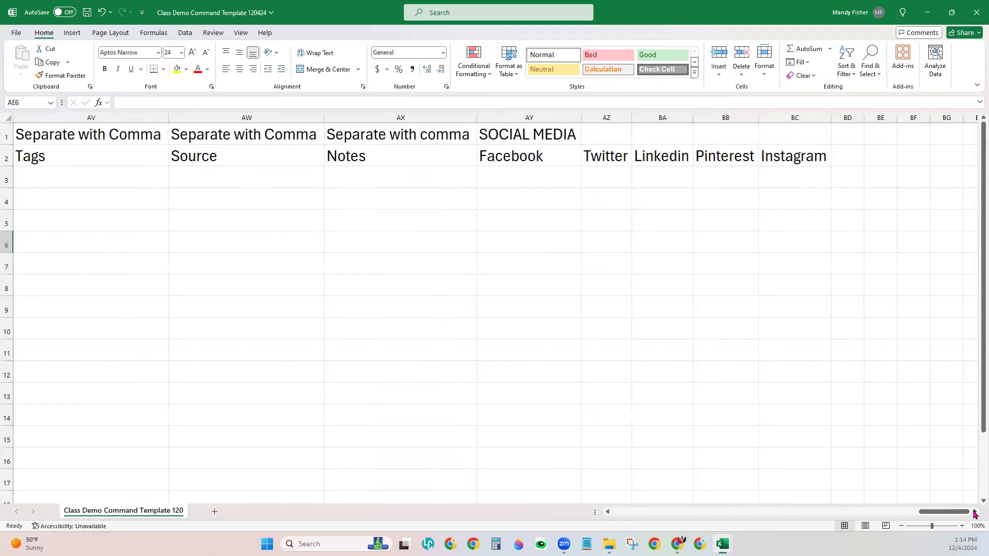
pyautogui.moveTo(934, 515); pyautogui.dragTo(933, 516)
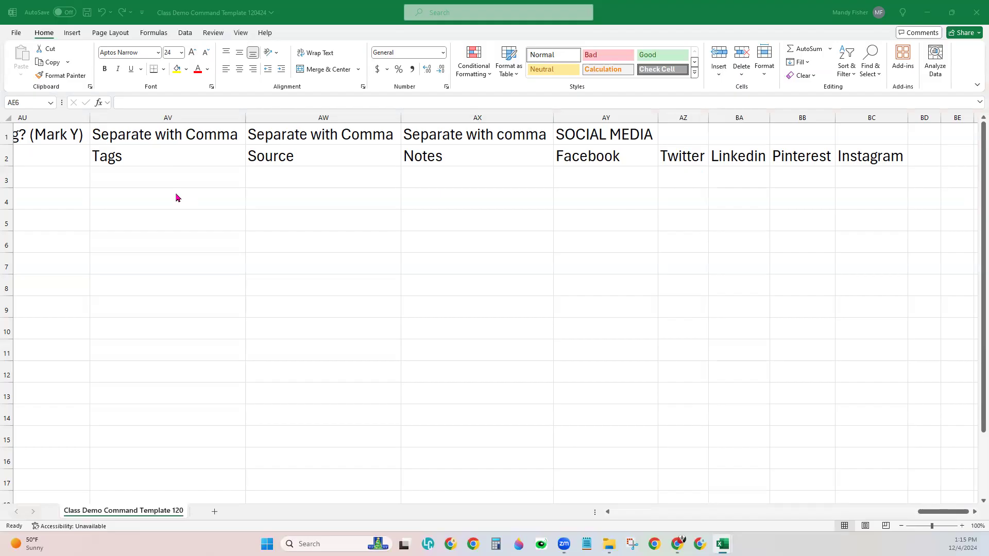
pyautogui.click(146, 176)
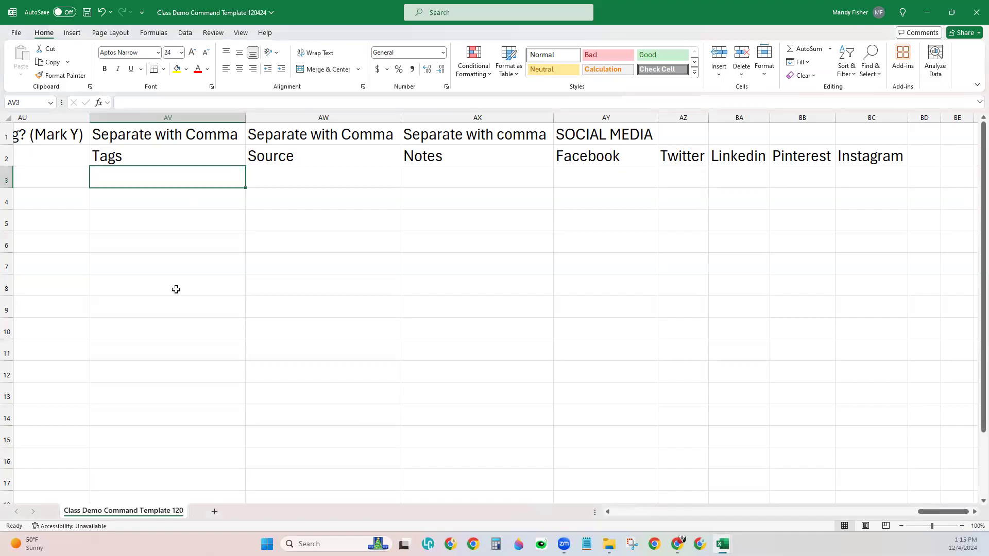
# Step: Type the tags 'Family, Sports, Buyer, Seller,' into cell AV3
pyautogui.click(73, 161)
pyautogui.click(124, 174)
pyautogui.write('Family, ')
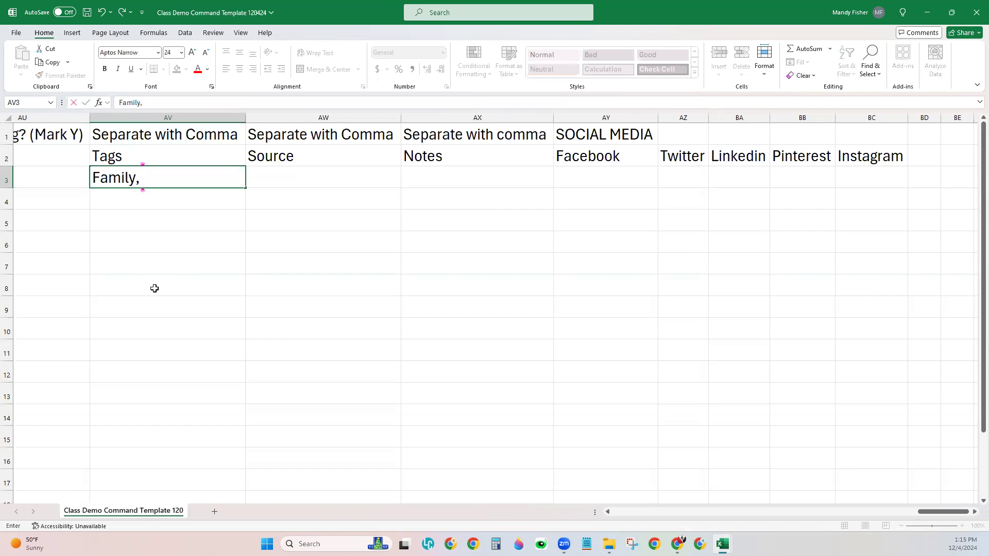
pyautogui.write('Sports,')
pyautogui.write('Buyer')
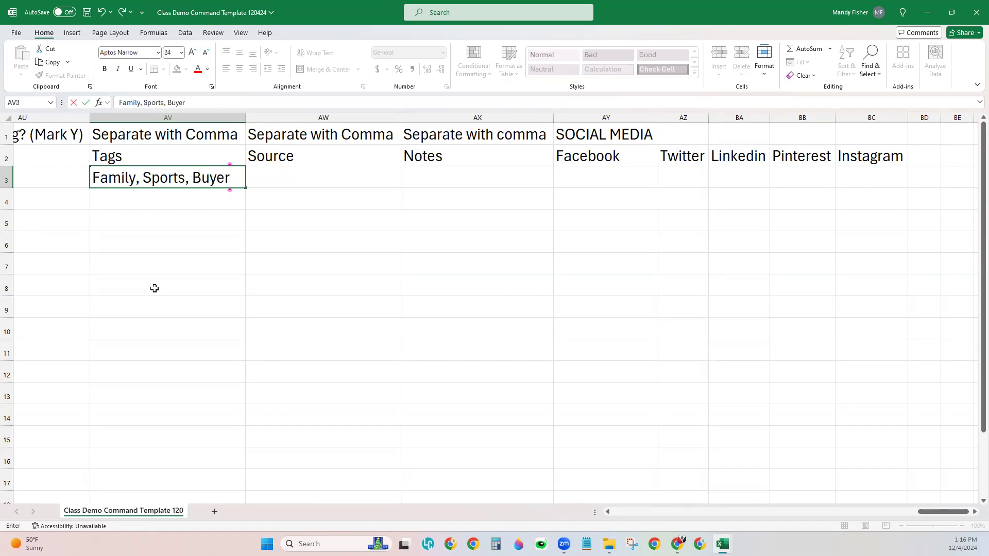
pyautogui.write(', Se')
pyautogui.press('BackSpace')
pyautogui.press('BackSpace')
pyautogui.write('Seller,')
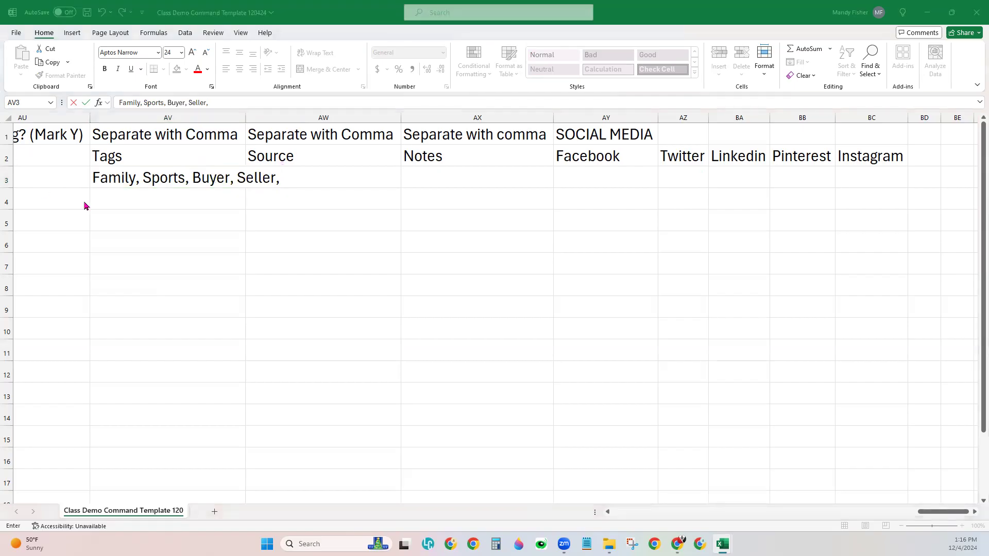
# Step: Append 'Import 12/04/24' to the tags entry and commit it
pyautogui.click(227, 184)
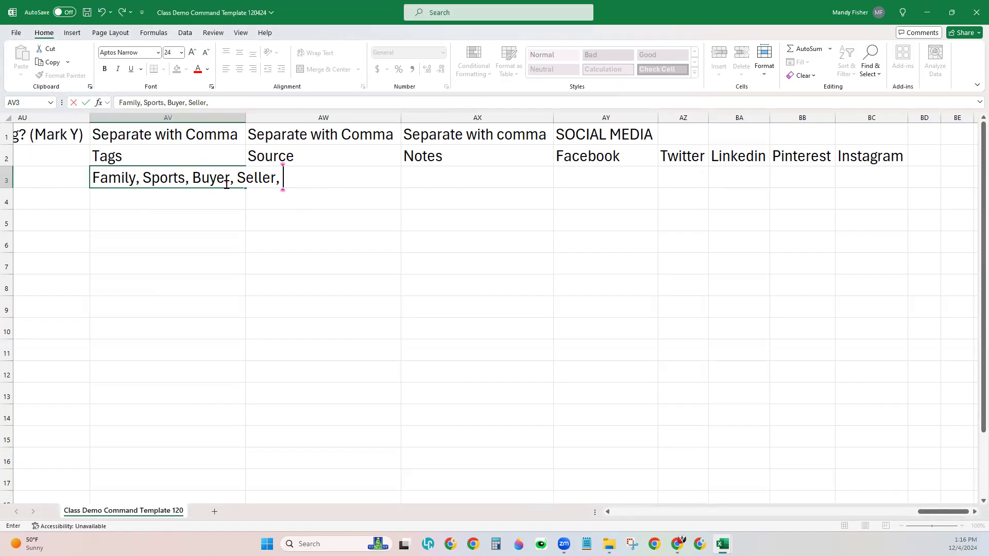
pyautogui.click(227, 103)
pyautogui.write('Import 12/04/24')
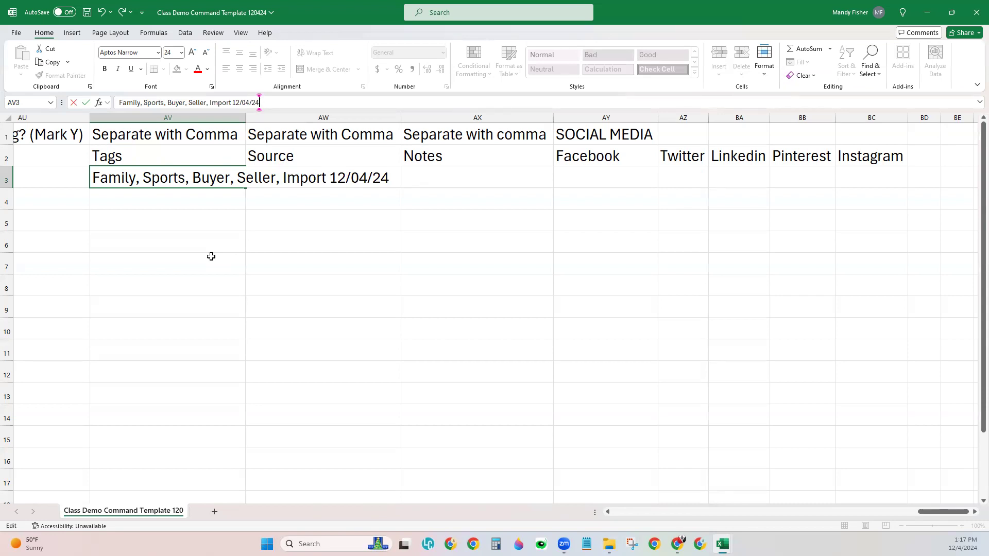
pyautogui.click(211, 256)
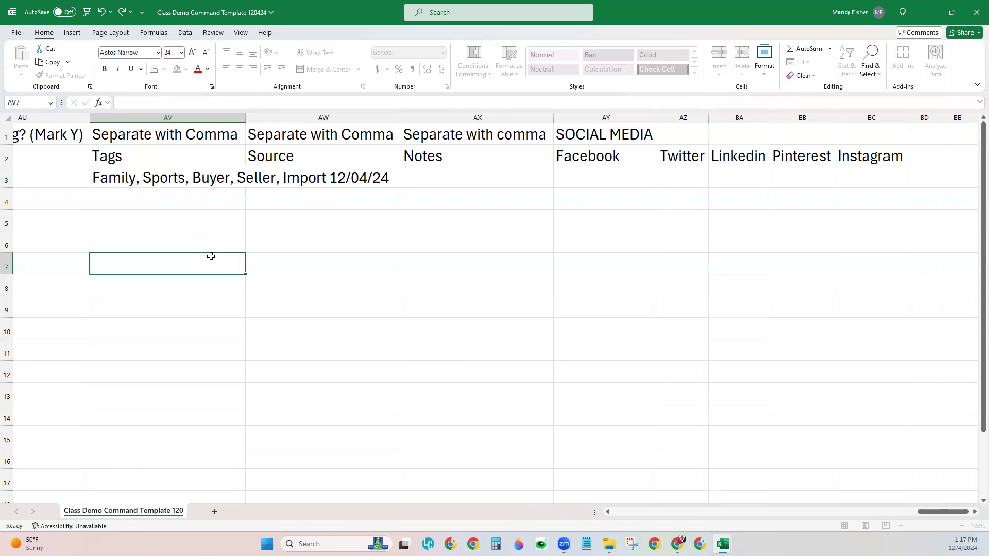
pyautogui.click(398, 180)
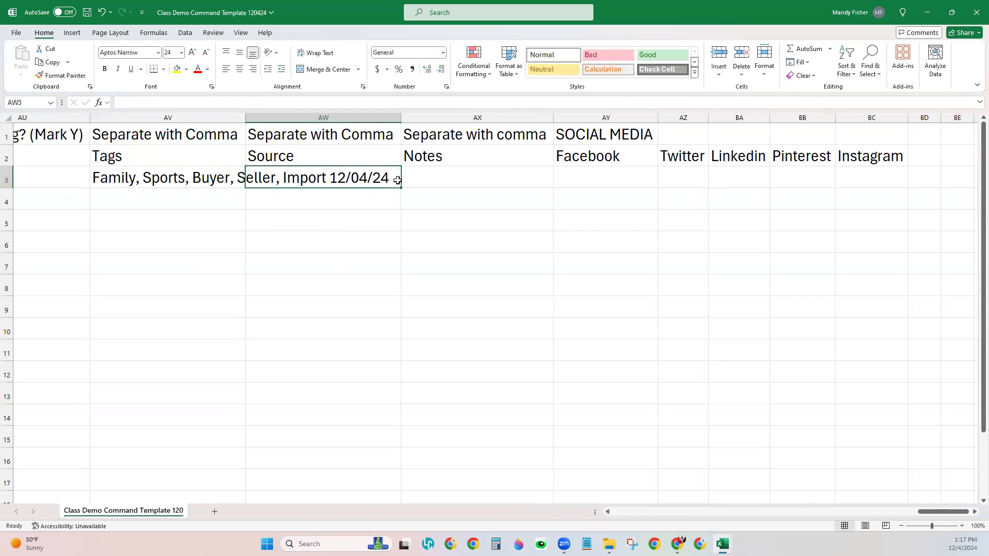
# Step: Autofit the Tags column AV and set the Source in AW3 to Family
pyautogui.click(244, 124)
pyautogui.moveTo(244, 117); pyautogui.dragTo(244, 117)
pyautogui.doubleClick(244, 117)
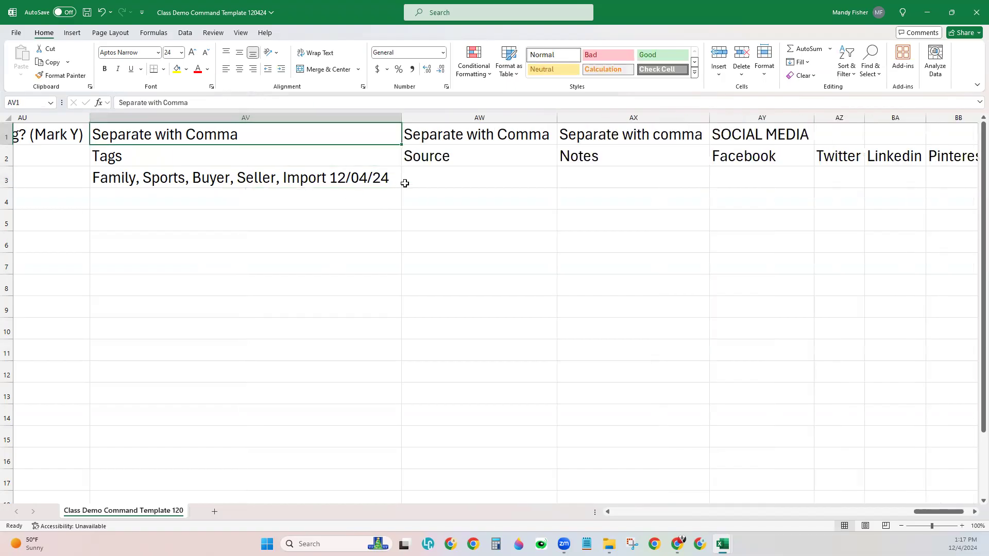
pyautogui.click(464, 179)
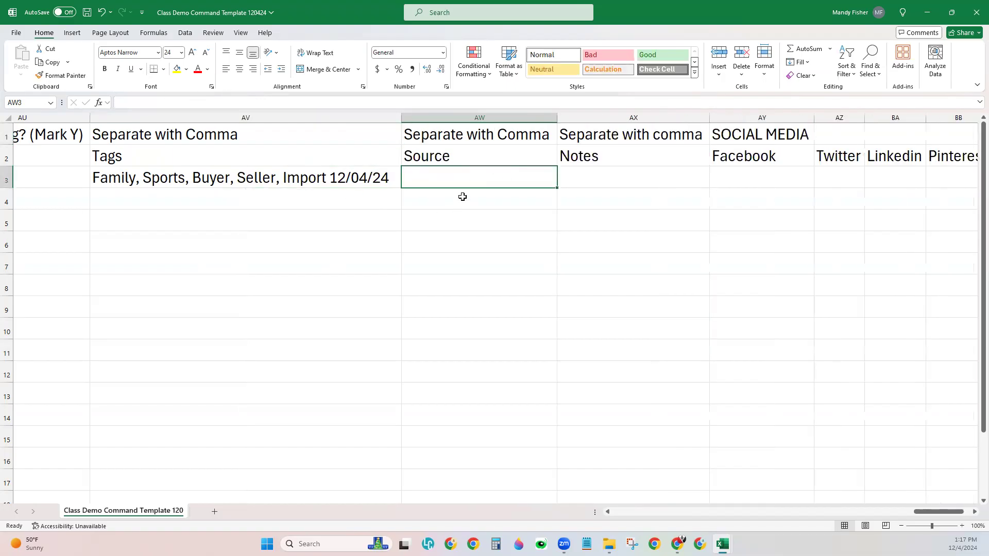
pyautogui.write('Family')
pyautogui.press('Tab')
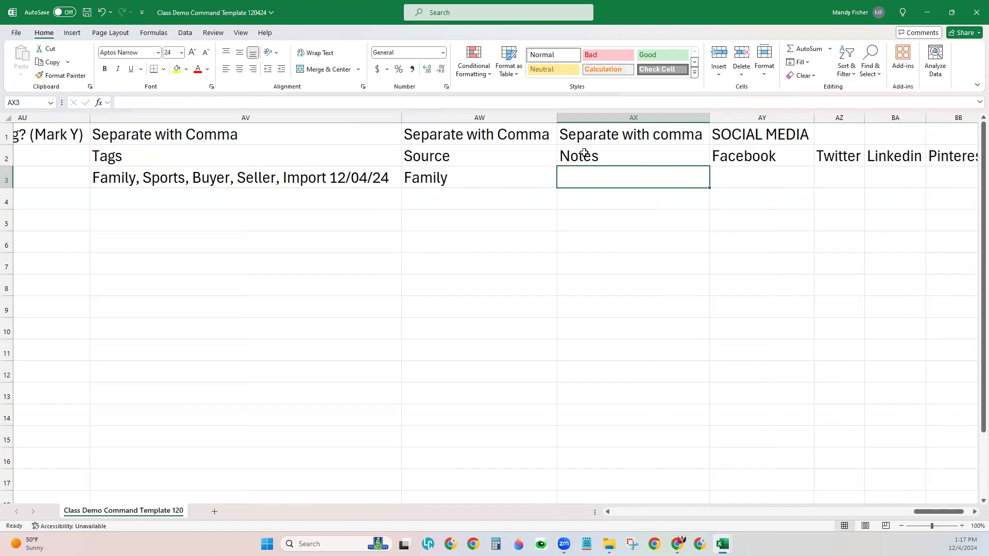
# Step: Leave the social media cells AY3:BC3 empty, save the template, and minimize Excel
pyautogui.moveTo(925, 511); pyautogui.dragTo(933, 512)
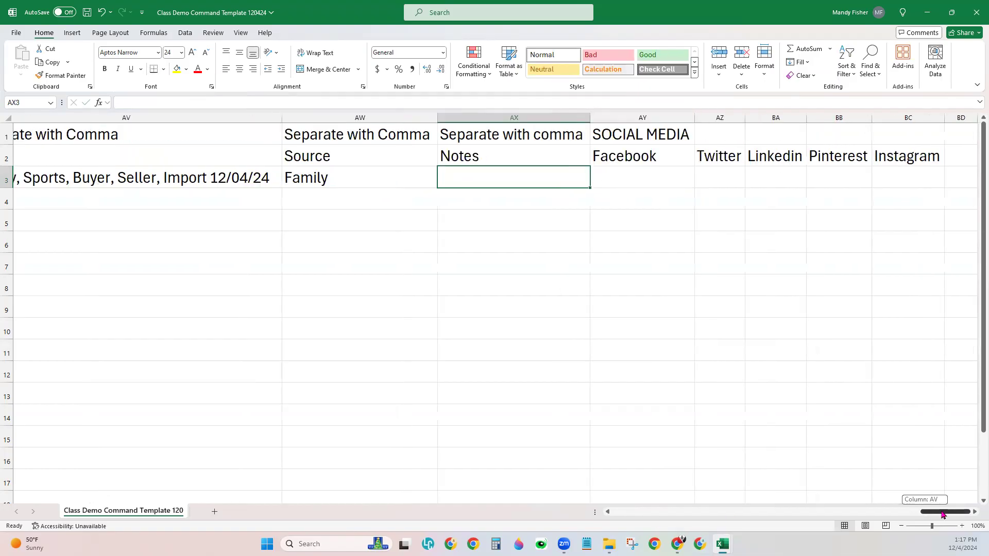
pyautogui.click(635, 118)
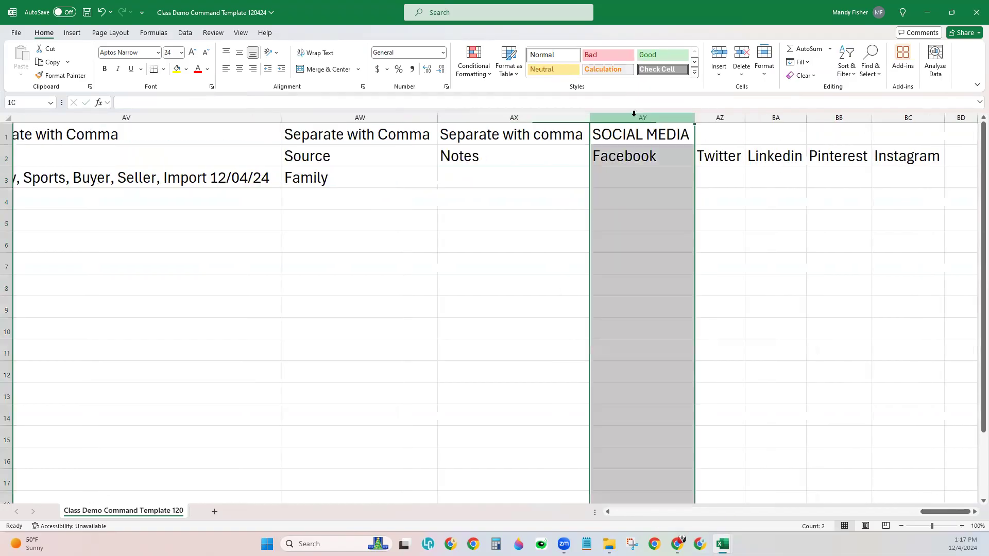
pyautogui.click(655, 181)
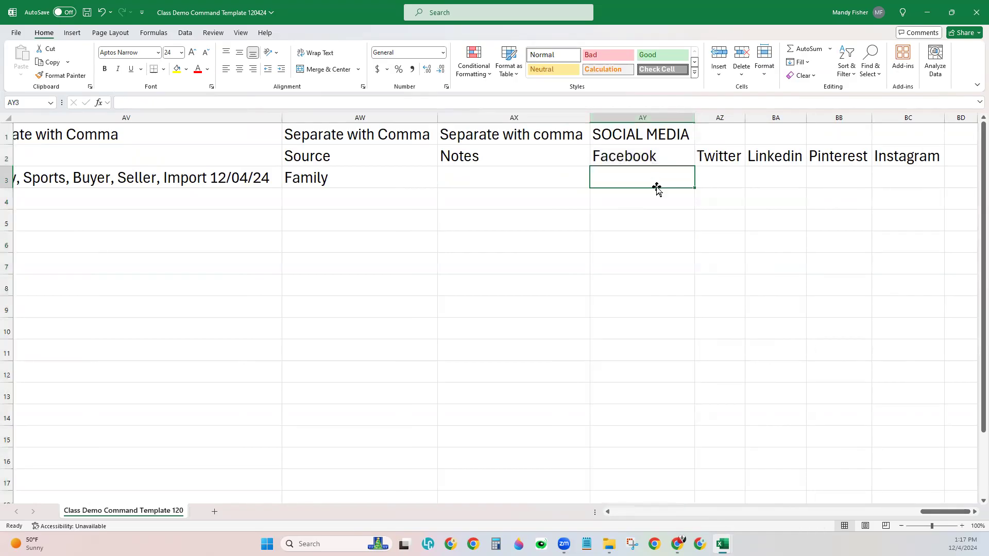
pyautogui.moveTo(679, 183); pyautogui.dragTo(907, 184)
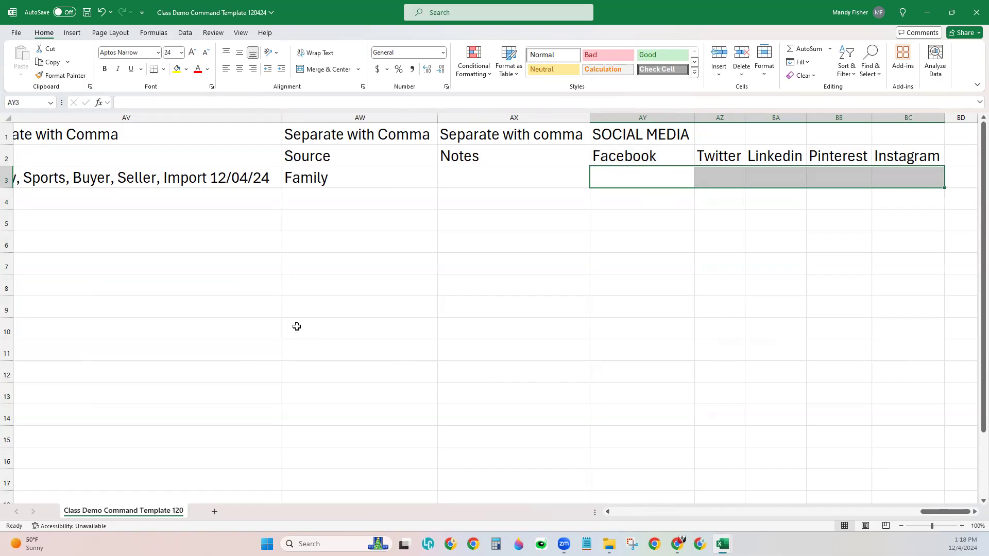
pyautogui.click(88, 12)
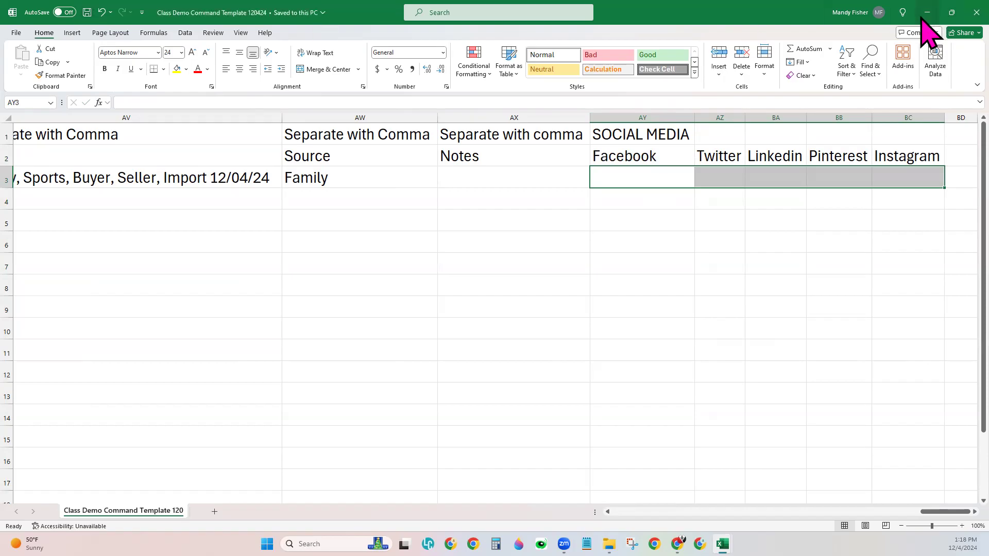
pyautogui.click(927, 12)
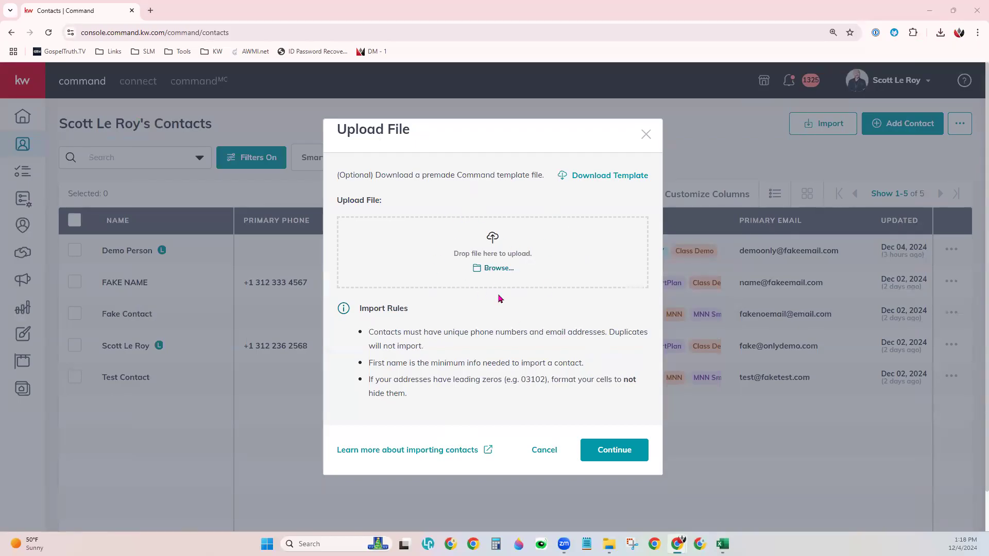
# Step: Upload Class Demo Command Template 120424 from the Downloads folder as the import file
pyautogui.click(490, 269)
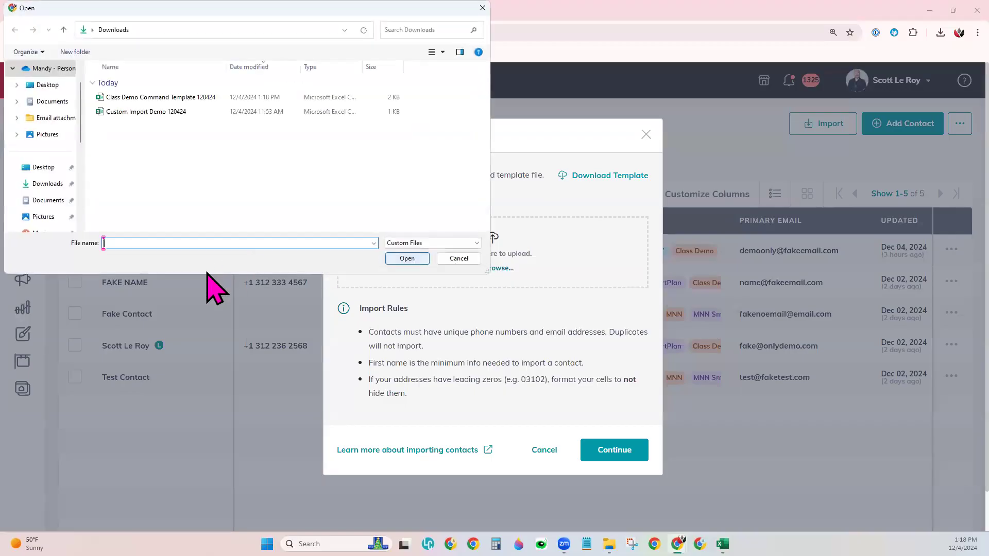
pyautogui.click(69, 184)
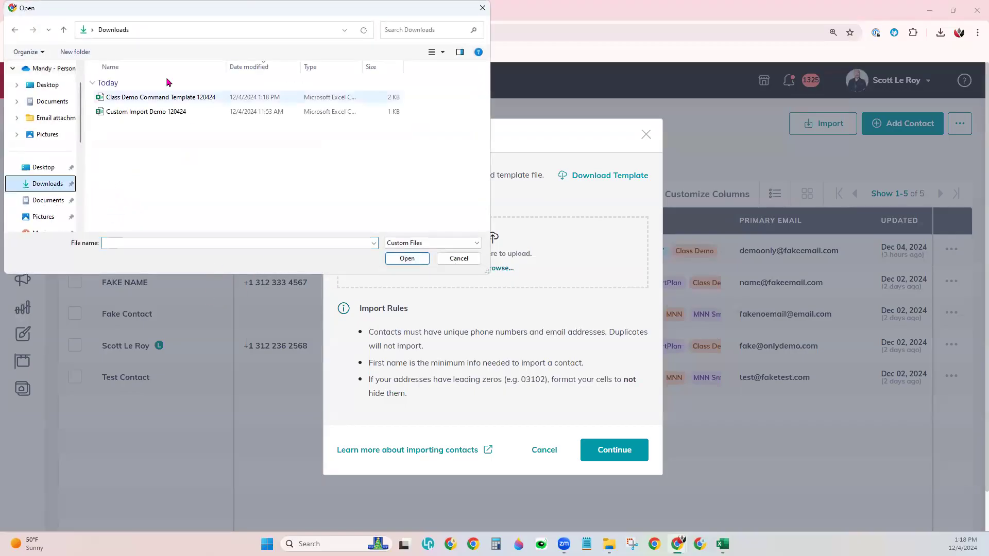
pyautogui.click(160, 98)
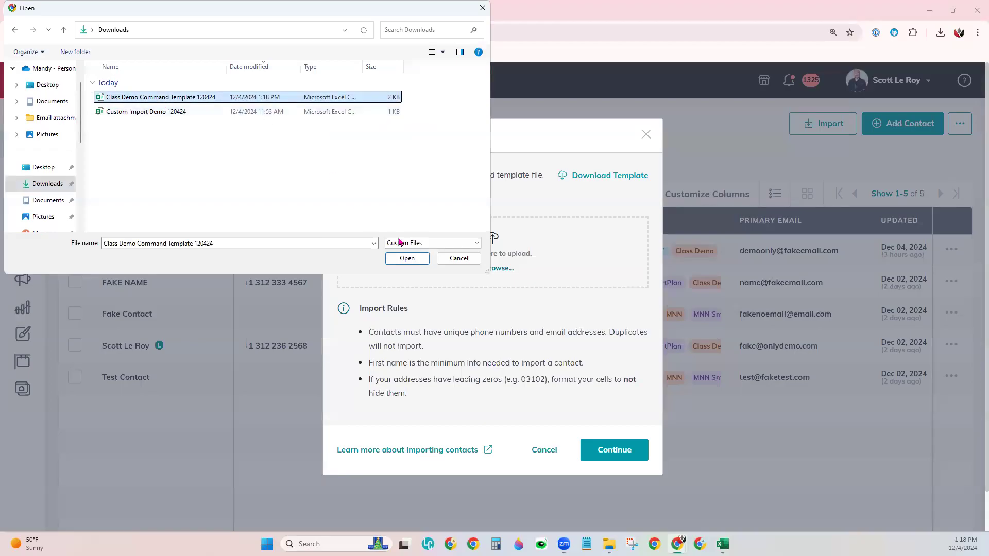
pyautogui.click(409, 259)
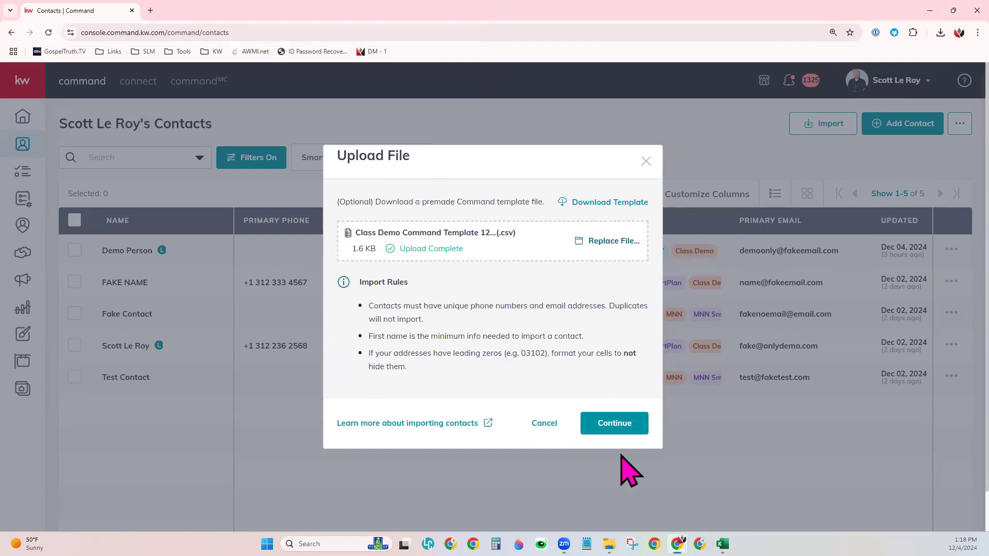
# Step: Review the mapped fields, finalize the one-contact import, and go back to Contacts
pyautogui.click(614, 433)
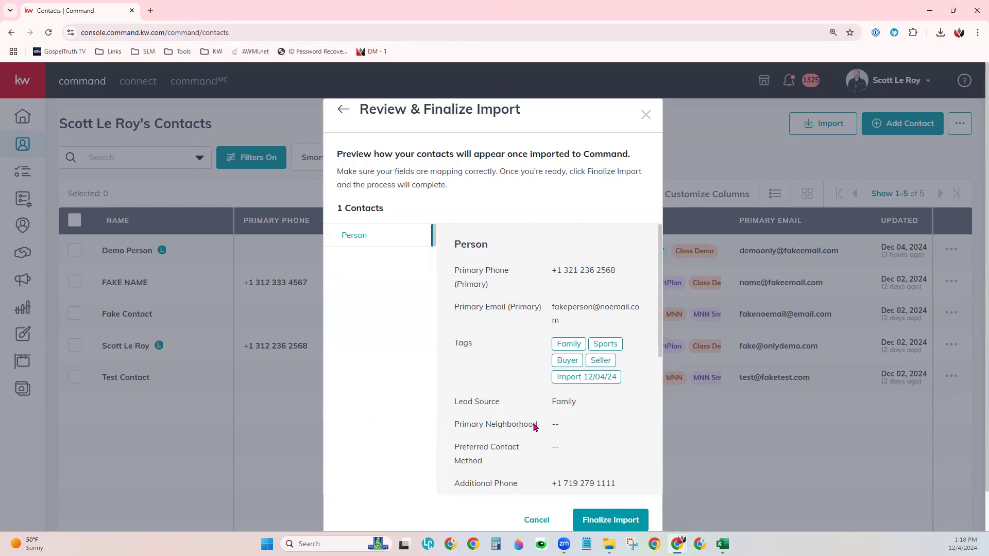
pyautogui.click(620, 522)
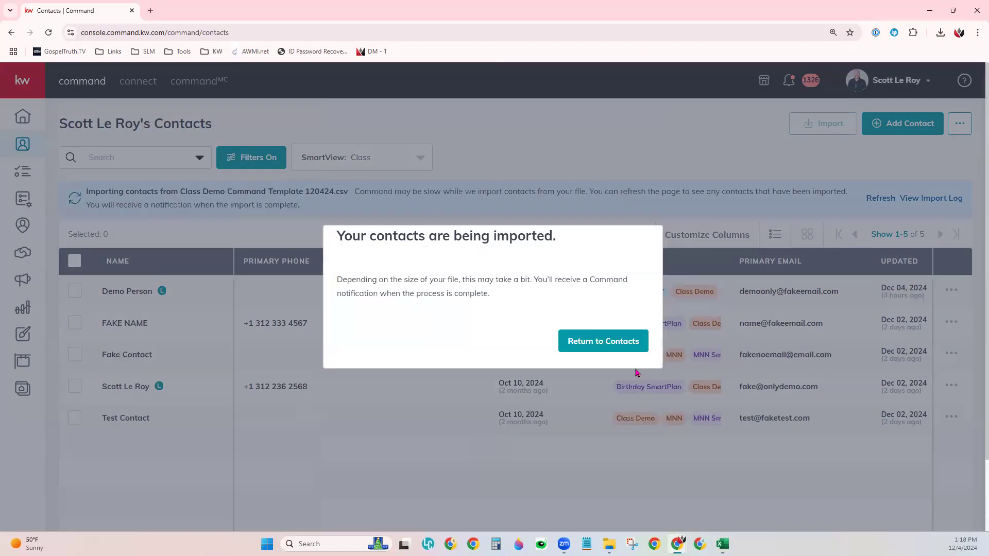
pyautogui.click(599, 350)
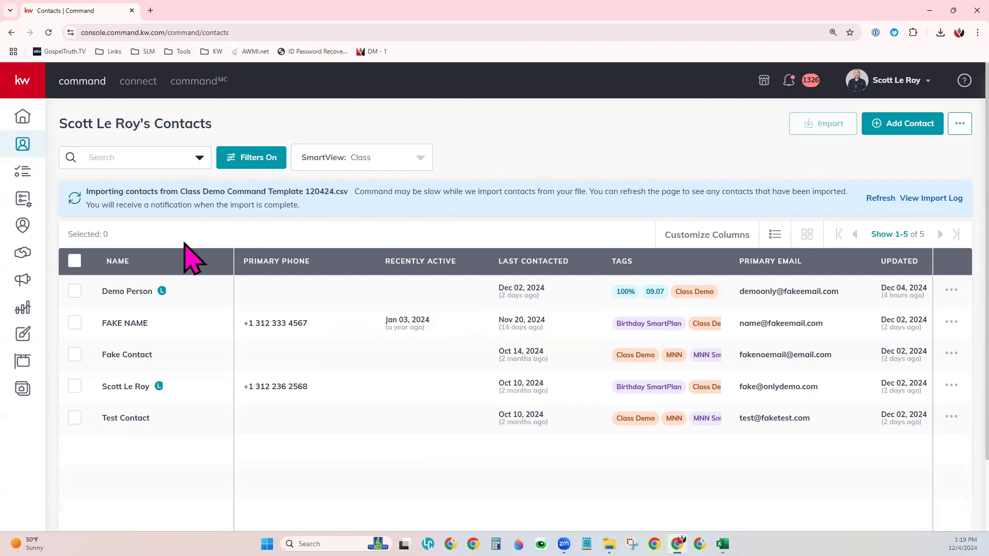
# Step: Reload the Contacts page and check the Contact Import notification reporting a failure
pyautogui.click(51, 33)
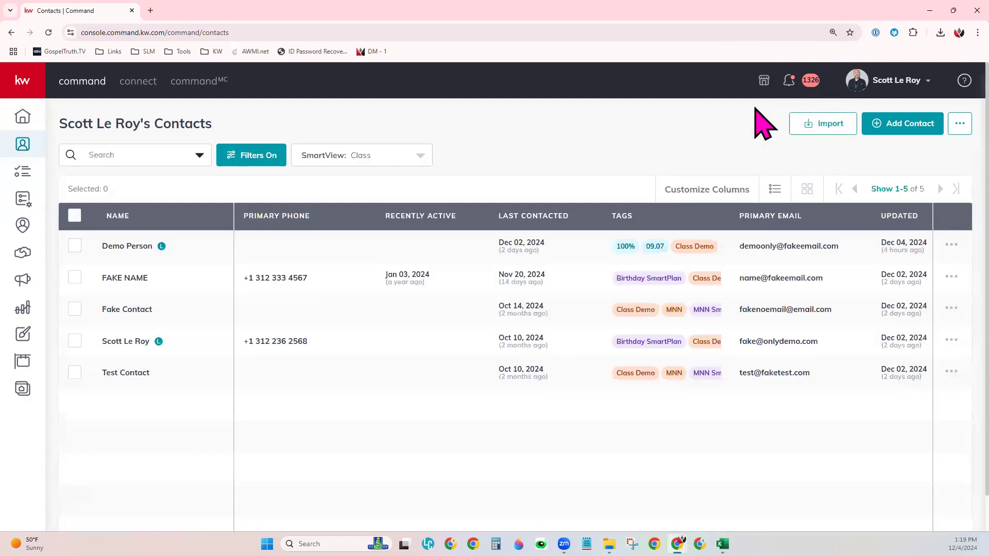
pyautogui.click(801, 81)
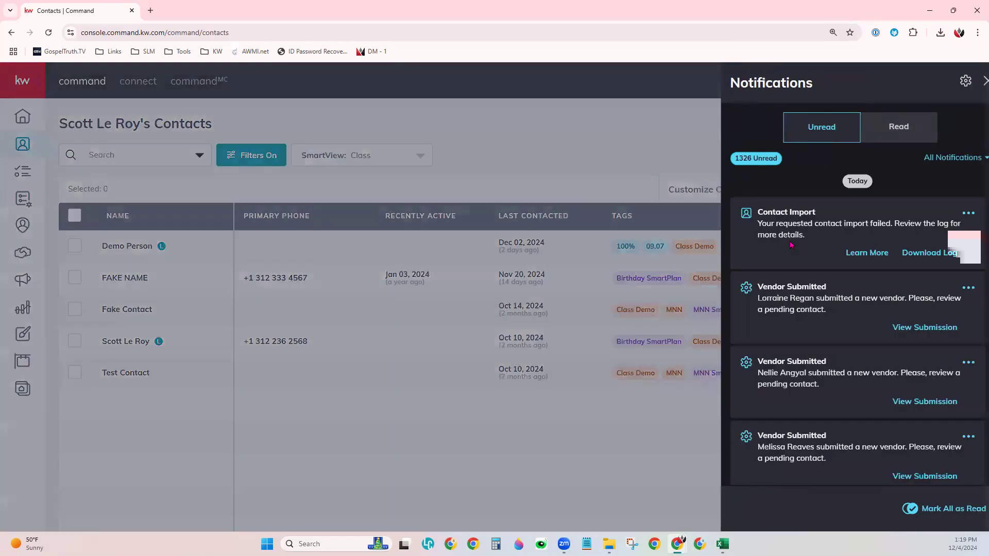
pyautogui.moveTo(743, 214); pyautogui.dragTo(818, 214)
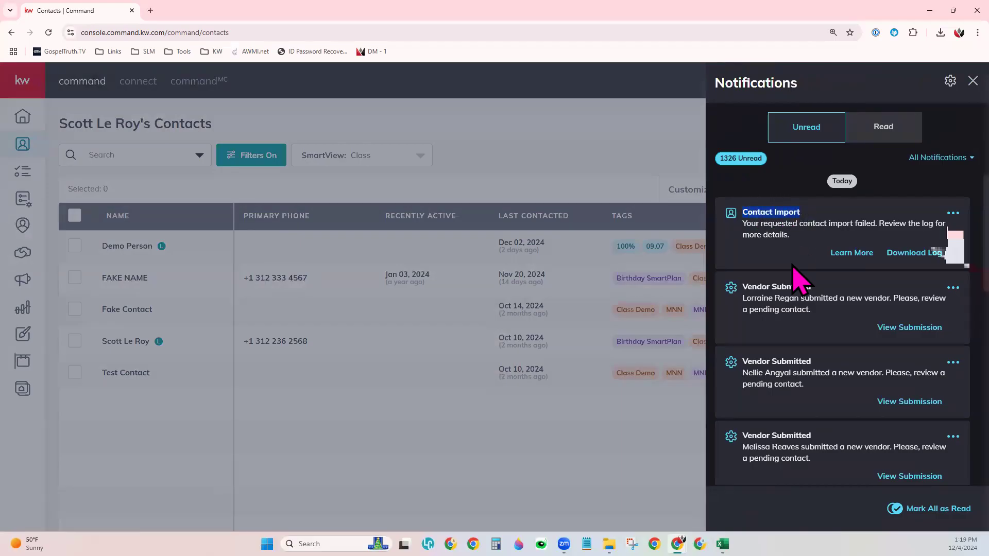
pyautogui.click(788, 213)
pyautogui.doubleClick(864, 224)
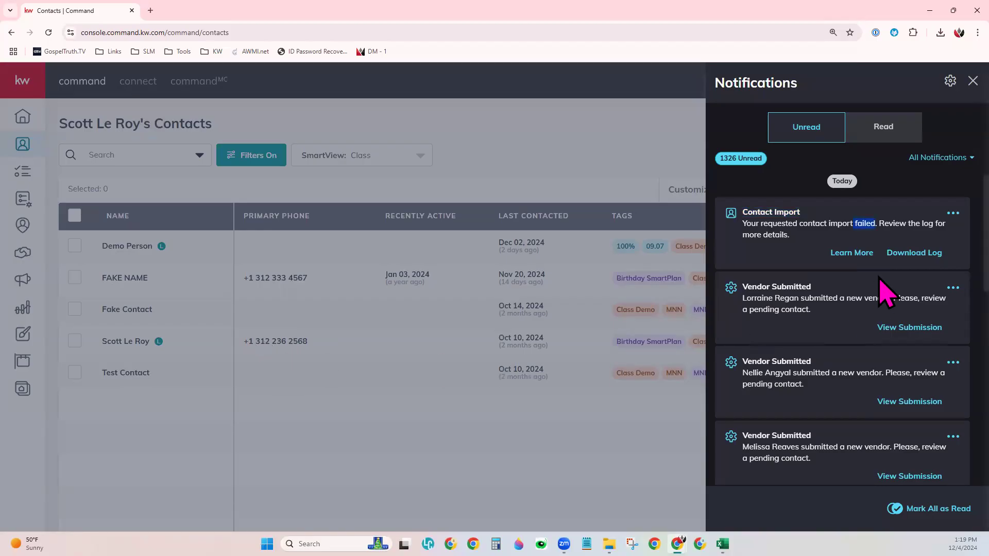
pyautogui.click(876, 236)
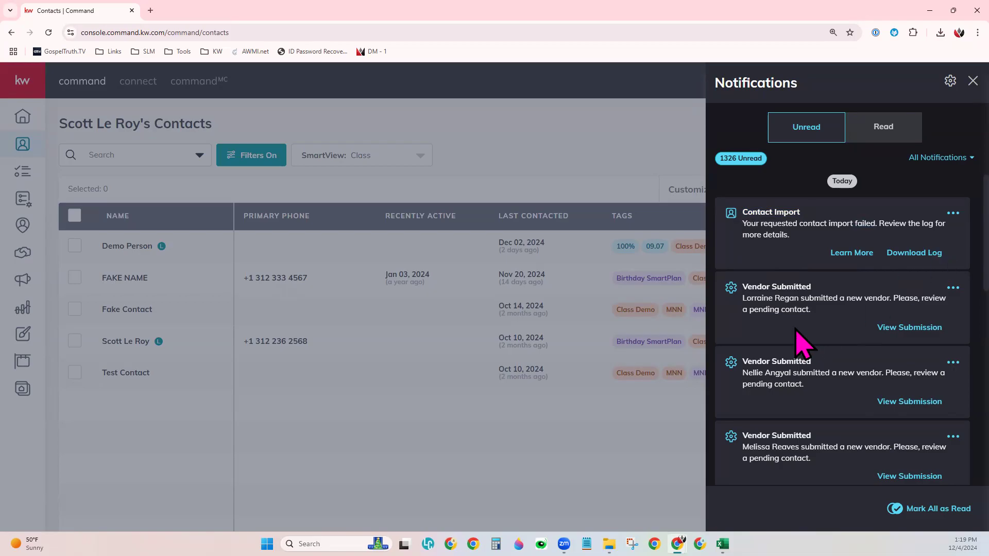
pyautogui.click(468, 152)
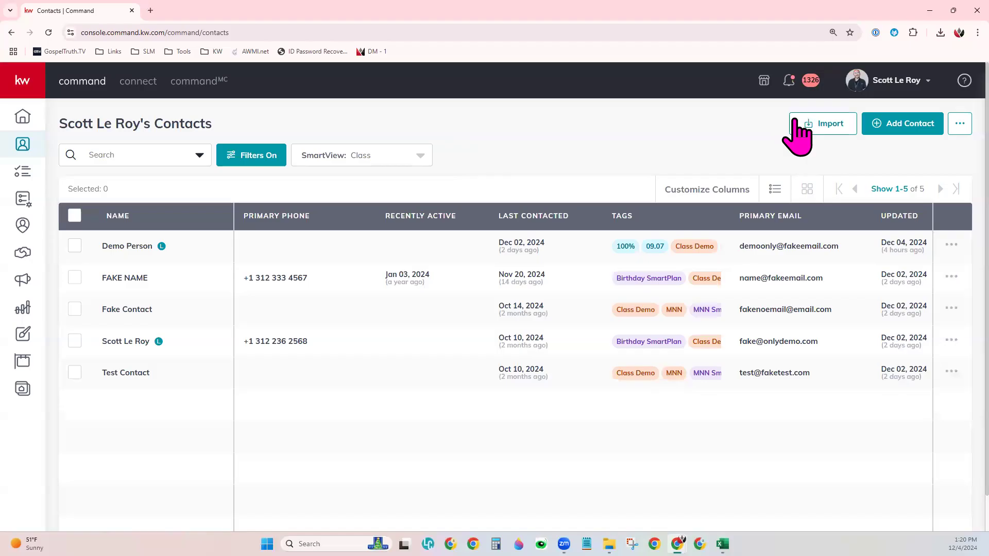
# Step: Open the contacts file import window, then switch to the Custom Import Demo 120424 spreadsheet
pyautogui.click(833, 127)
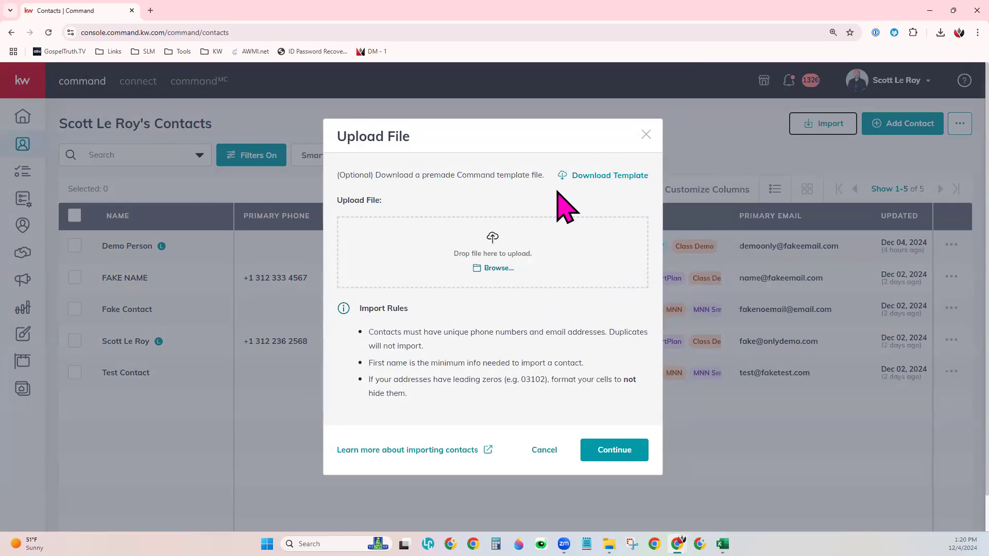
pyautogui.moveTo(722, 544)
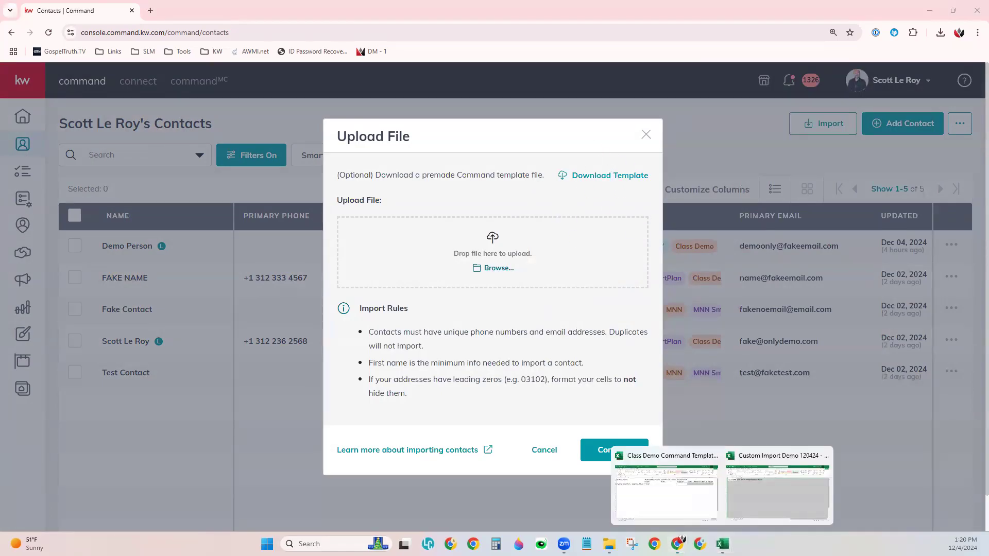
pyautogui.click(778, 492)
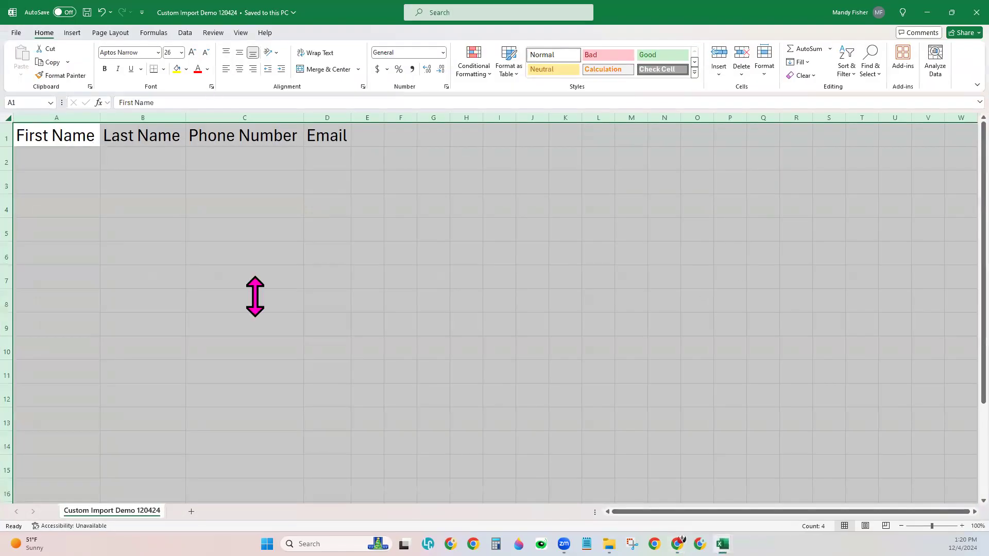
pyautogui.click(367, 276)
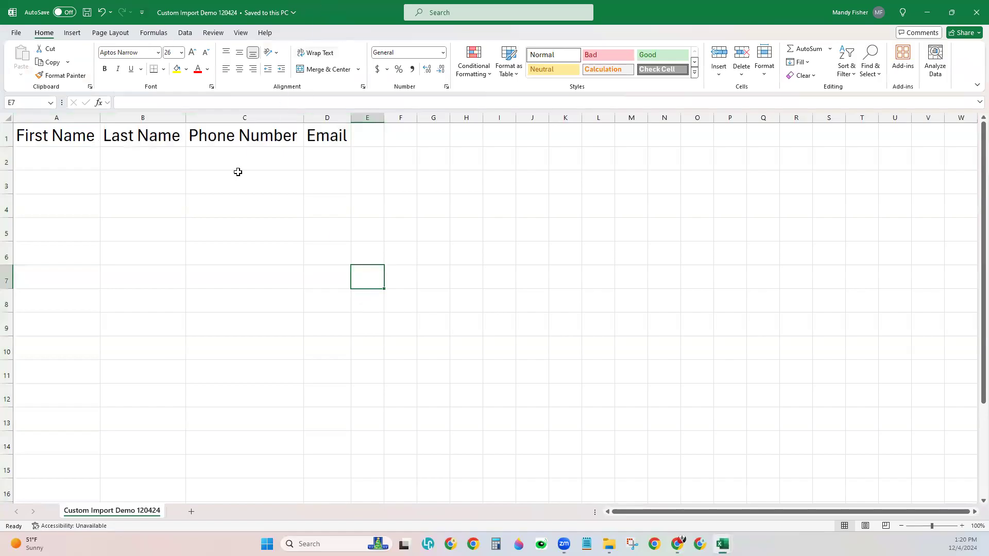
pyautogui.click(95, 136)
pyautogui.press('Tab')
pyautogui.press('Tab')
pyautogui.press('Tab')
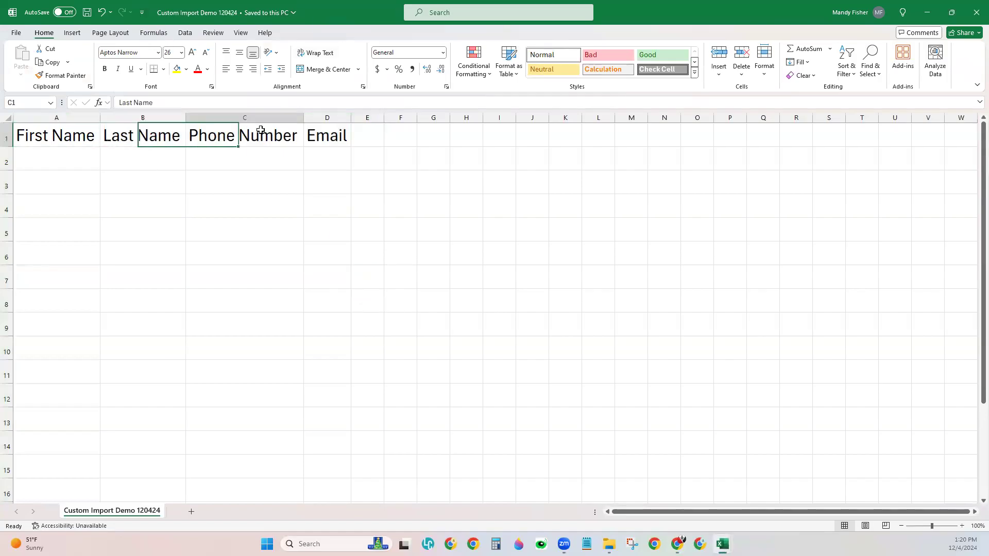
pyautogui.press('Return')
pyautogui.press('Tab')
pyautogui.press('Tab')
pyautogui.press('Tab')
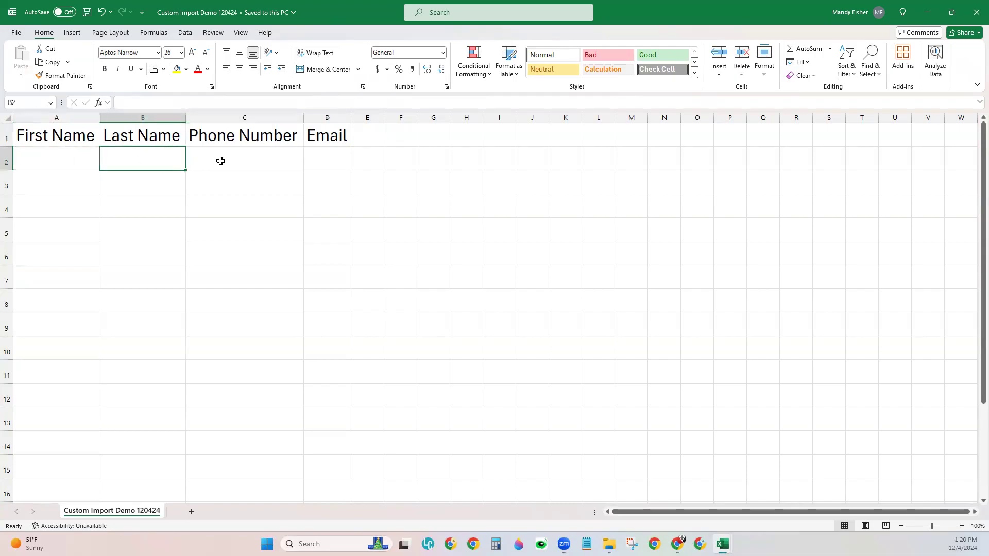
pyautogui.click(62, 165)
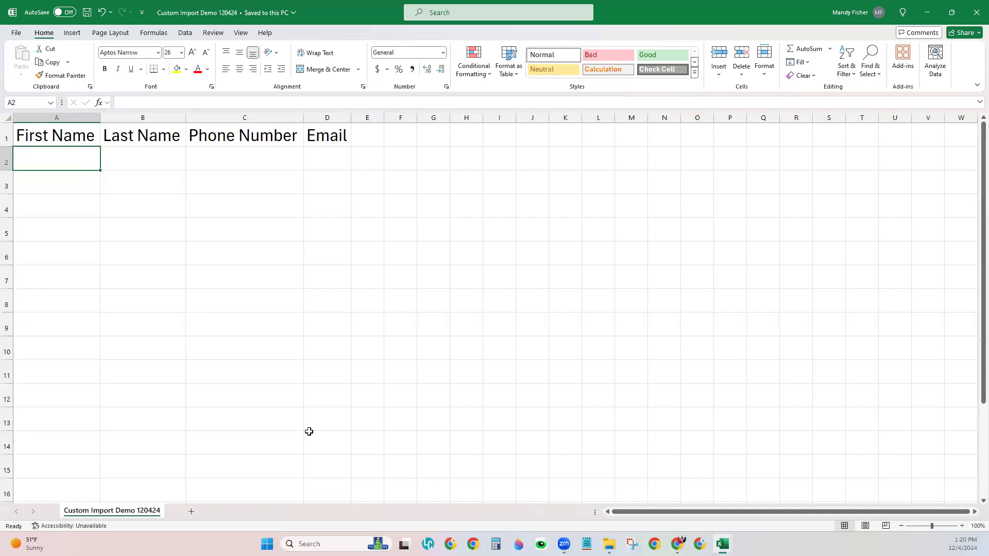
# Step: Enter the contact's first name, last name and email in A2, B2 and D2, skipping phone
pyautogui.write('Bob')
pyautogui.press('Tab')
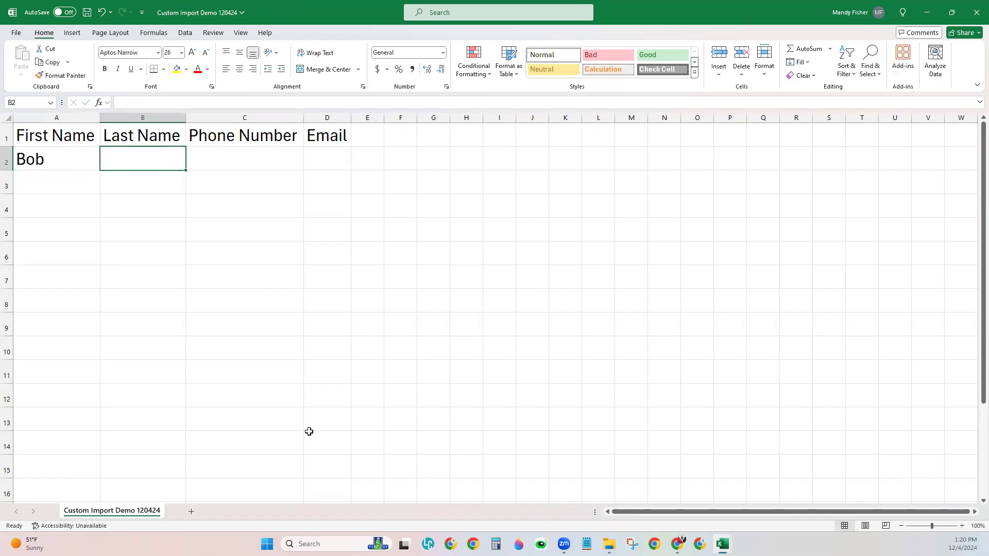
pyautogui.write('Notreal')
pyautogui.press('Tab')
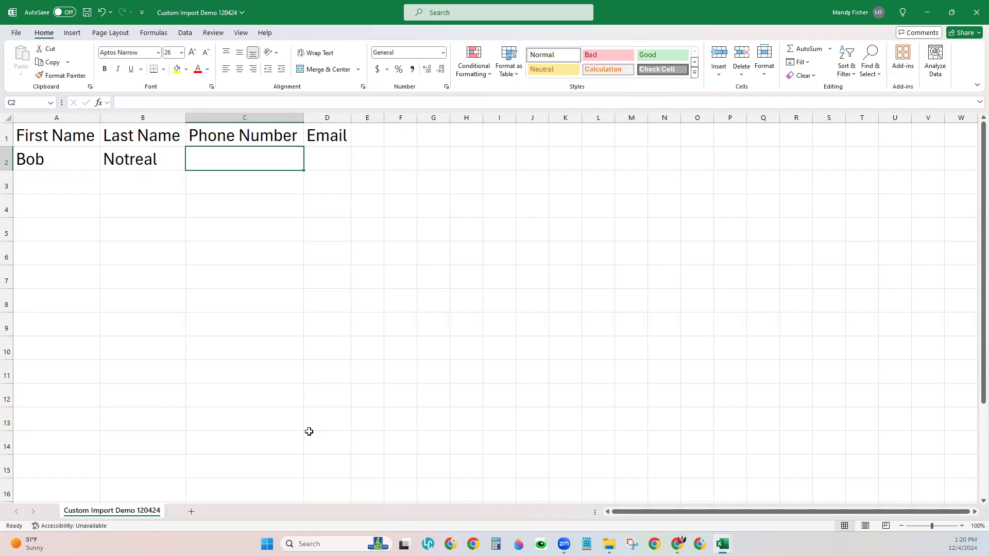
pyautogui.press('Tab')
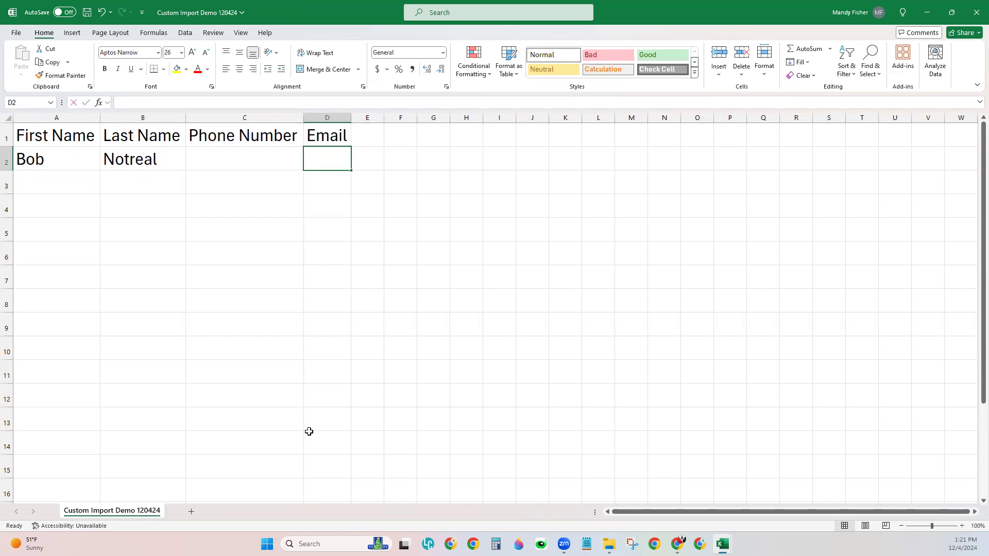
pyautogui.write('bob@not')
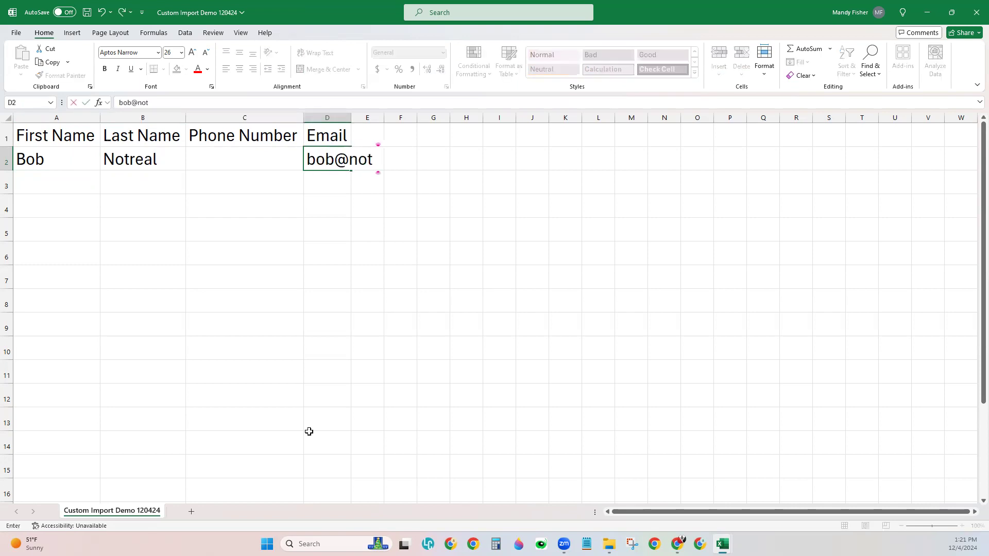
pyautogui.write('realemail.com')
pyautogui.press('Tab')
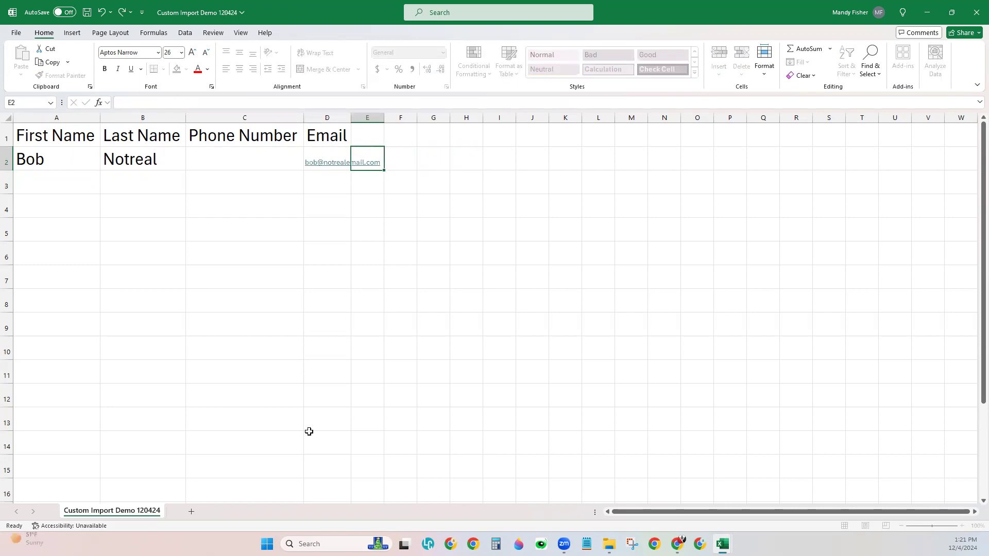
pyautogui.click(299, 262)
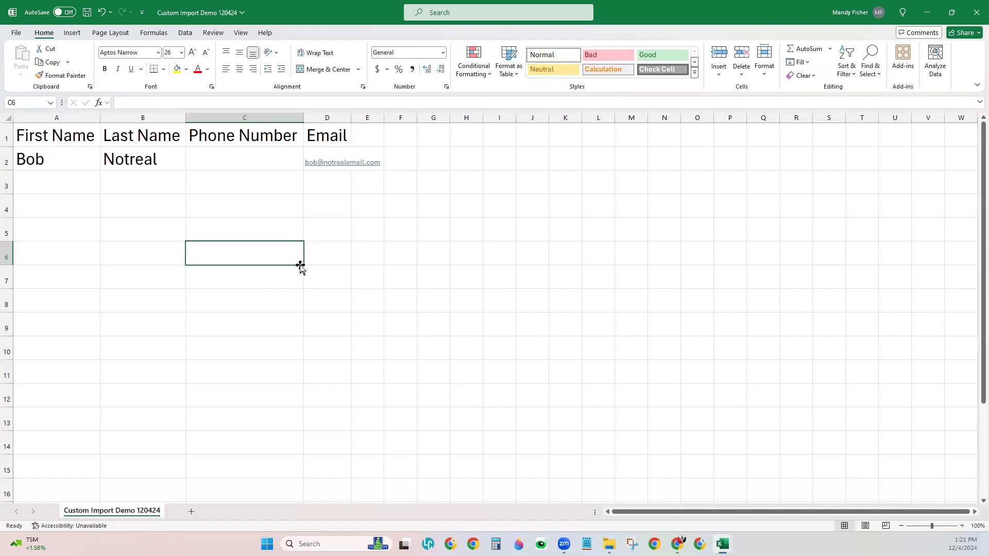
# Step: Add a 'Tags' header in E1 and widen the Email (D) and Tags (E) columns
pyautogui.click(379, 130)
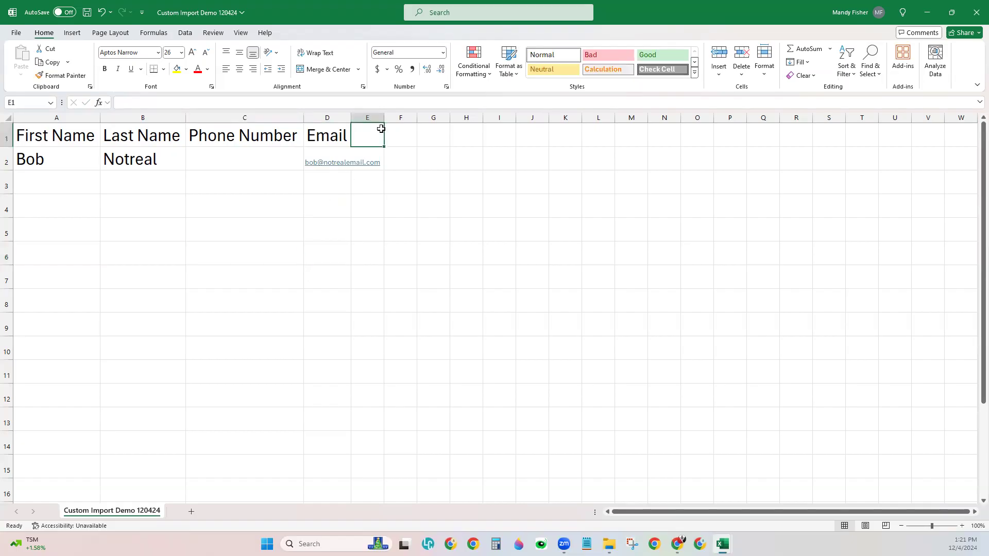
pyautogui.write('Tags')
pyautogui.press('Return')
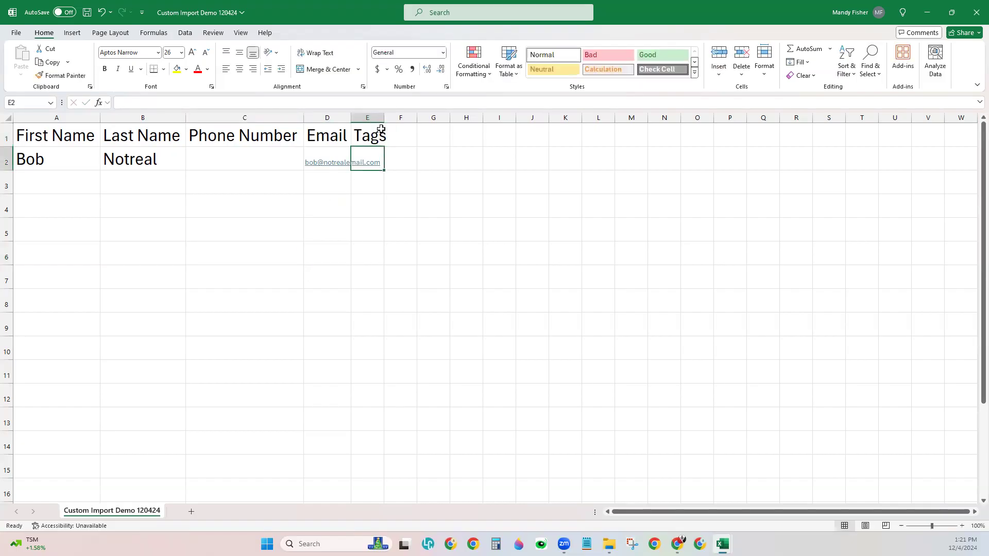
pyautogui.moveTo(385, 122); pyautogui.dragTo(464, 122)
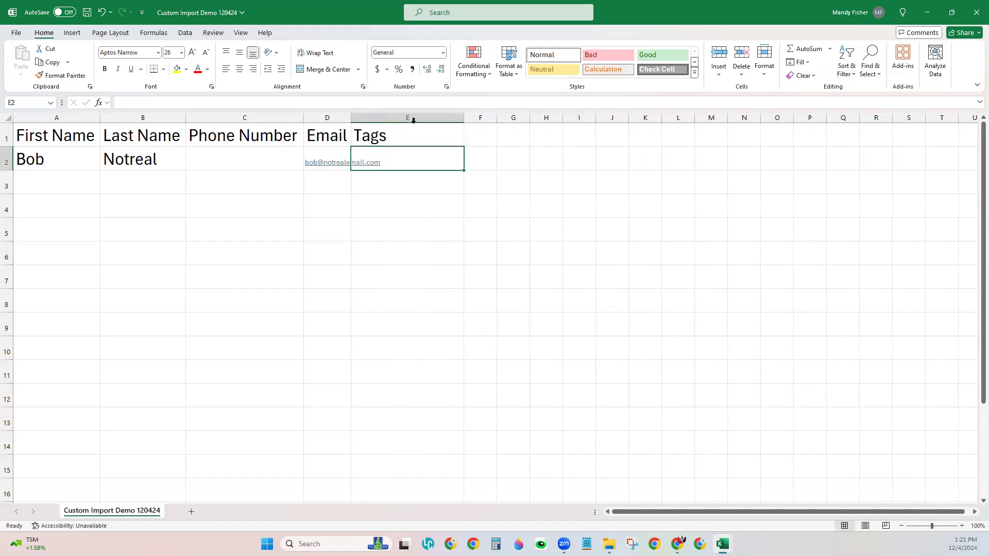
pyautogui.click(348, 127)
pyautogui.moveTo(350, 121); pyautogui.dragTo(384, 119)
pyautogui.click(419, 136)
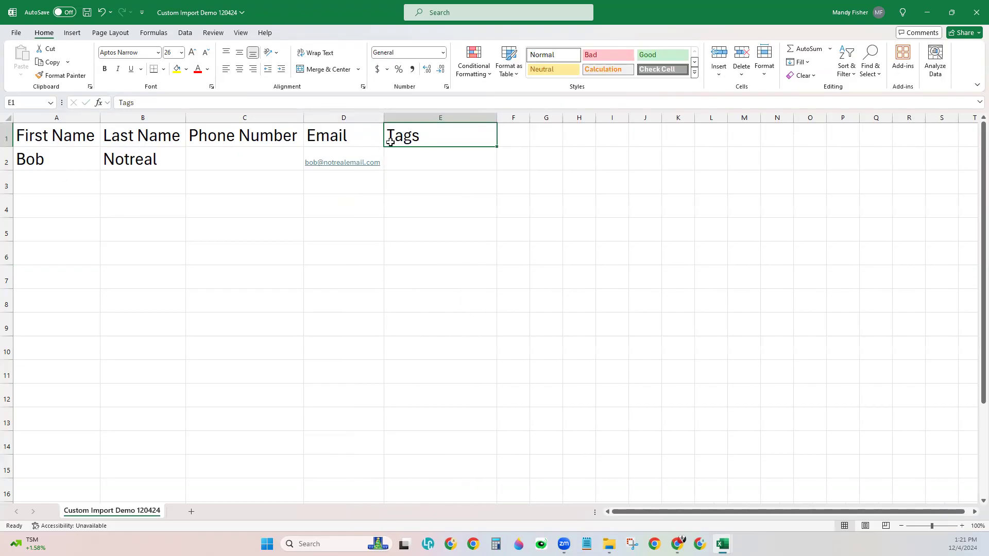
# Step: Enter 'Import 120424, Buyer, Family' as the contact's tags in E2
pyautogui.click(407, 159)
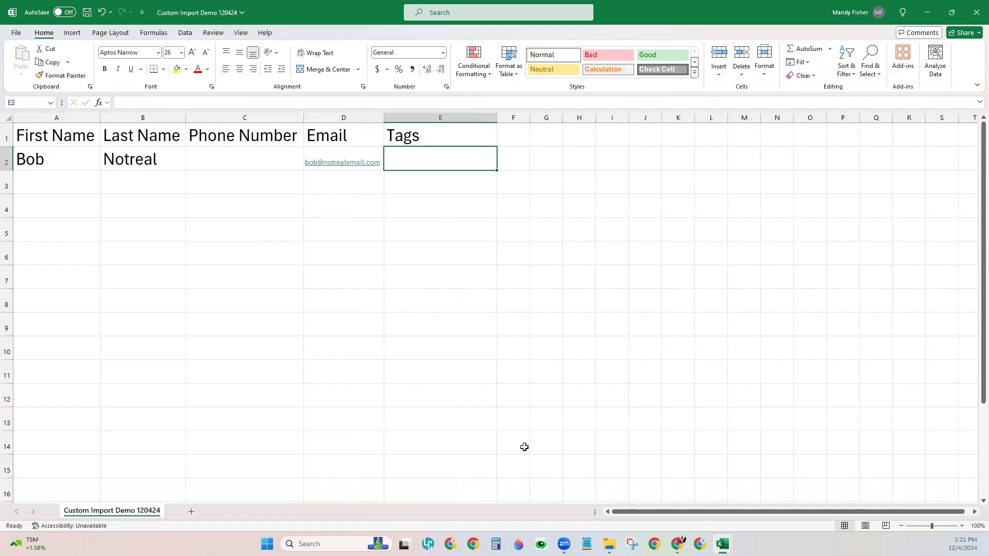
pyautogui.write('Import')
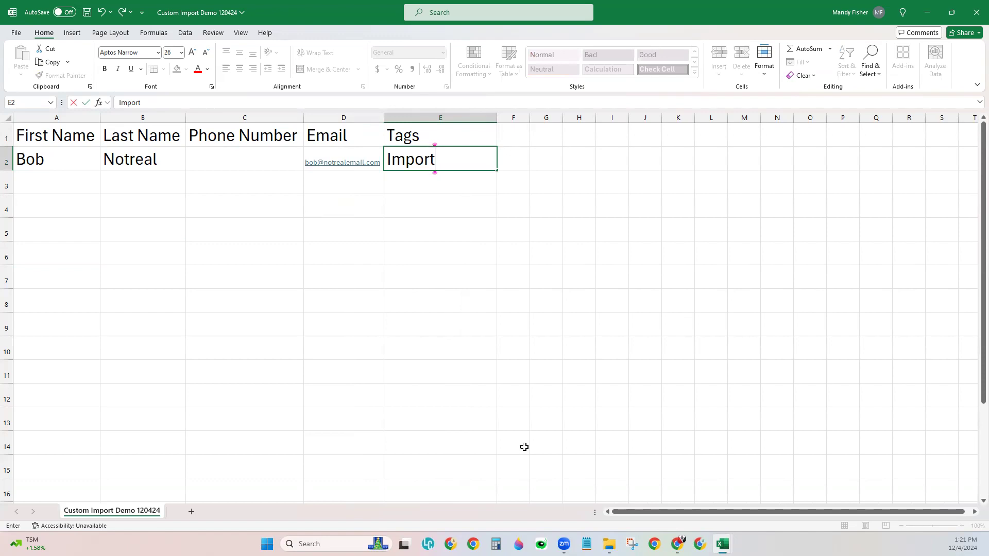
pyautogui.write(' 120424')
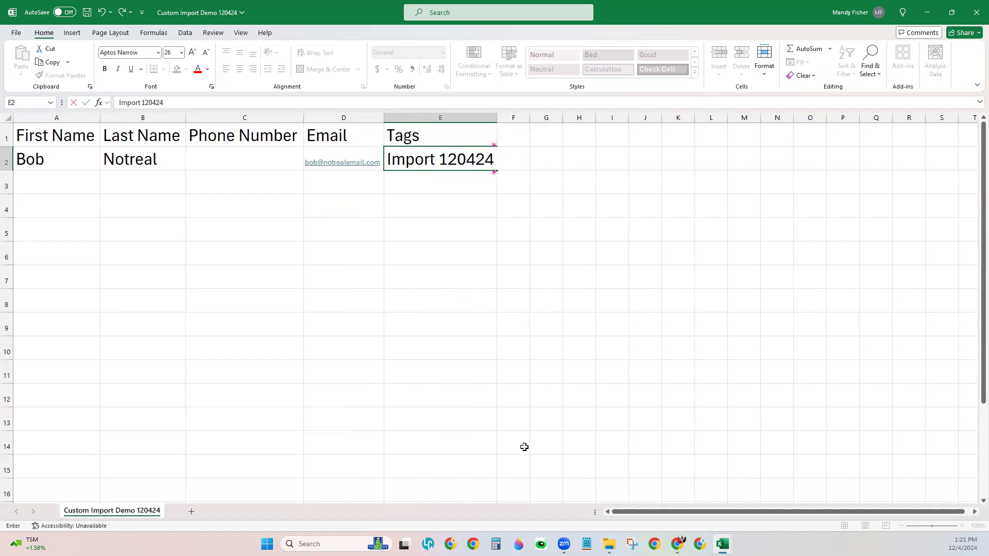
pyautogui.press('Return')
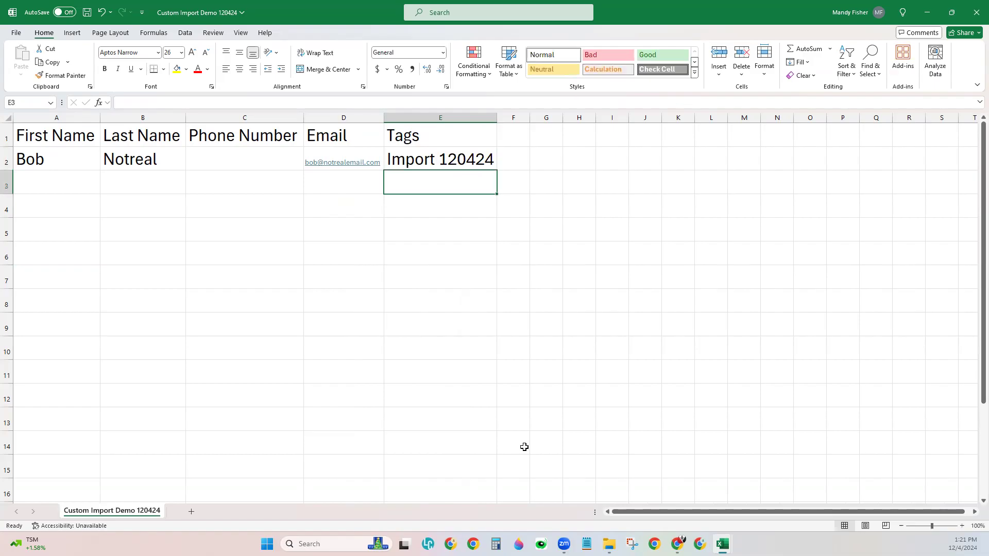
pyautogui.click(459, 160)
pyautogui.click(170, 103)
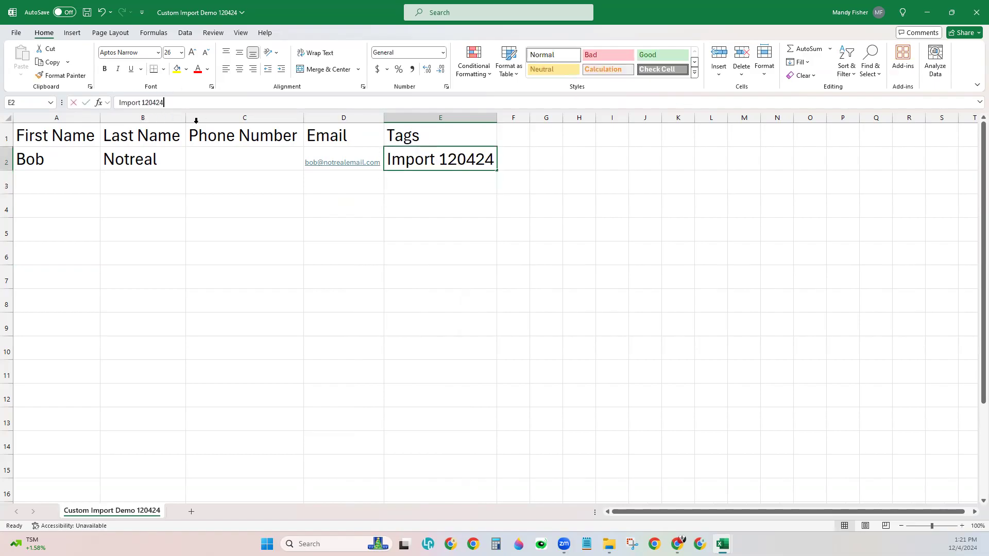
pyautogui.write(',')
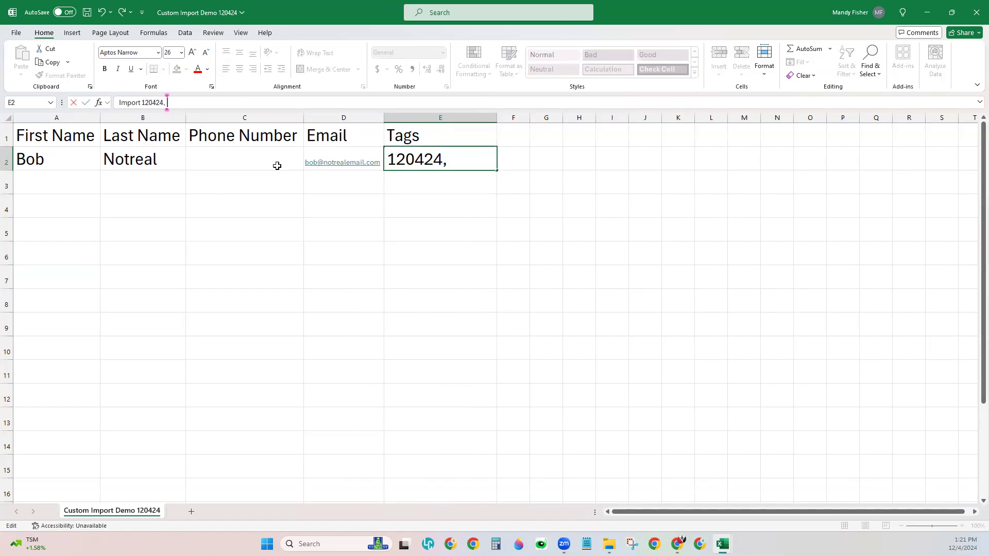
pyautogui.write(' Buyer, Family')
pyautogui.press('Return')
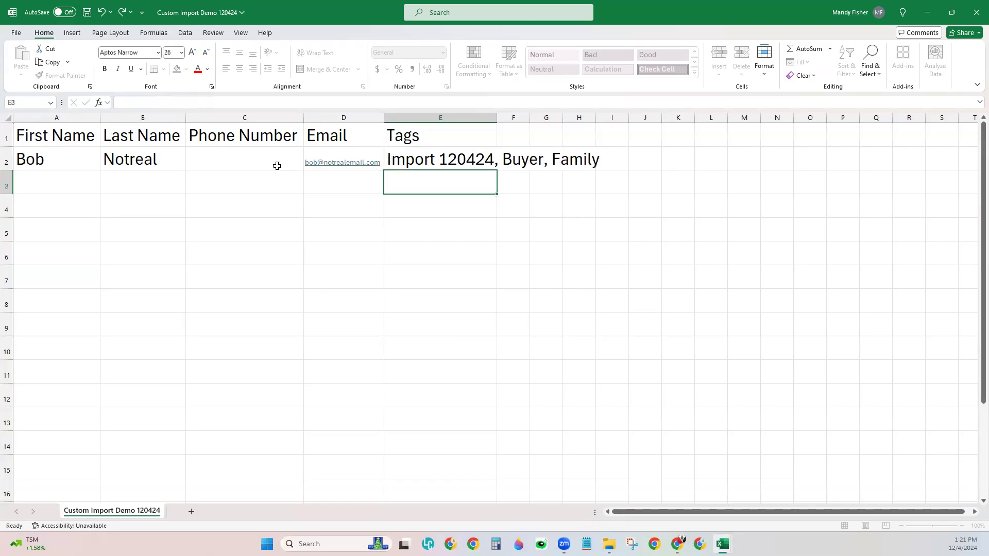
pyautogui.click(432, 273)
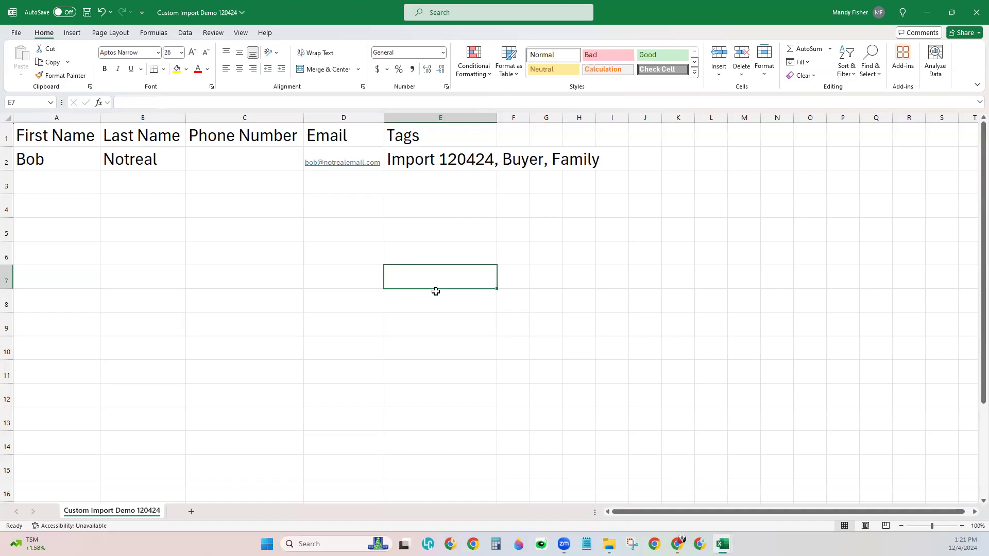
# Step: Save the workbook, upload Custom Import Demo 120424.csv to KW Command, and continue to Match Fields
pyautogui.click(90, 15)
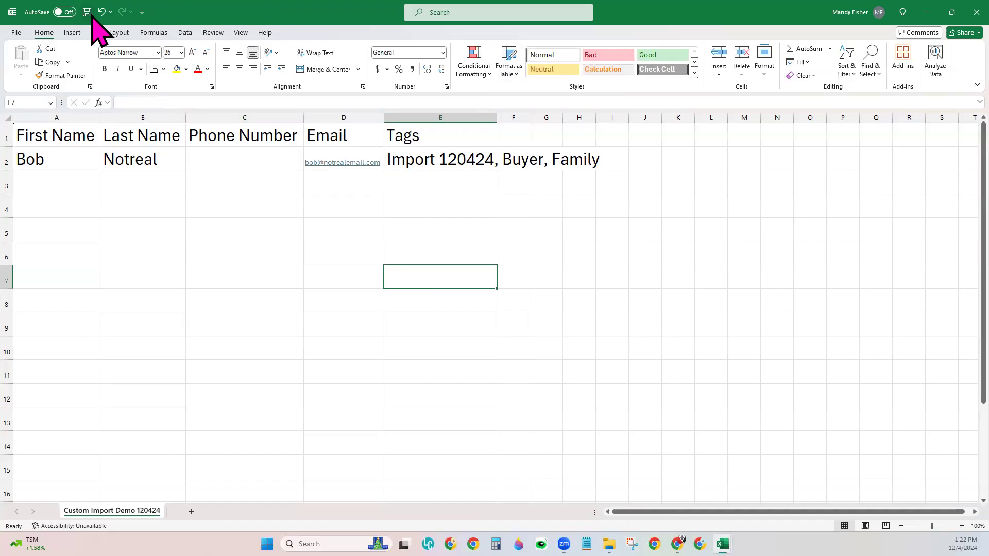
pyautogui.click(927, 12)
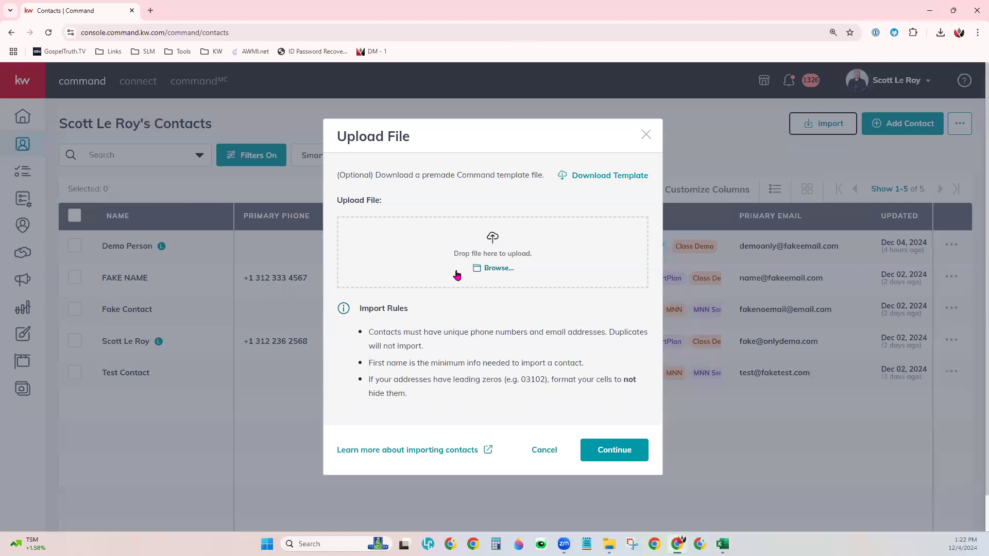
pyautogui.click(502, 273)
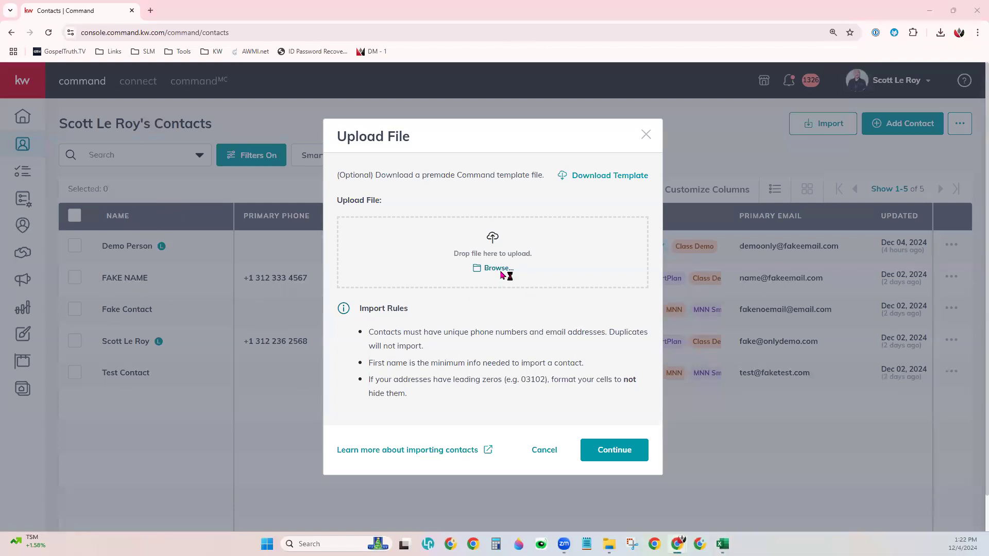
pyautogui.click(135, 97)
pyautogui.click(413, 259)
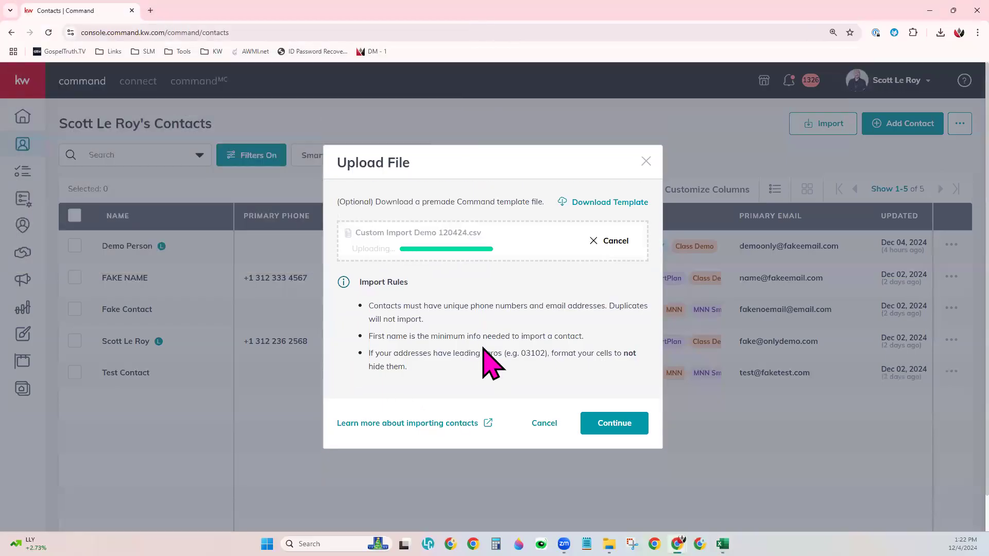
pyautogui.click(596, 434)
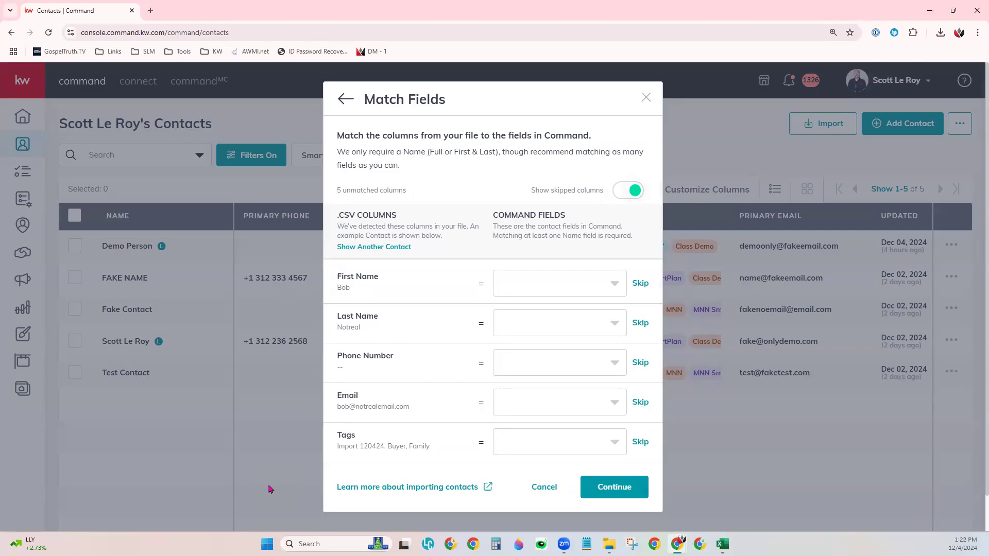
# Step: Highlight the file-column and Command-field headings and the First Name example row
pyautogui.moveTo(336, 216); pyautogui.dragTo(403, 217)
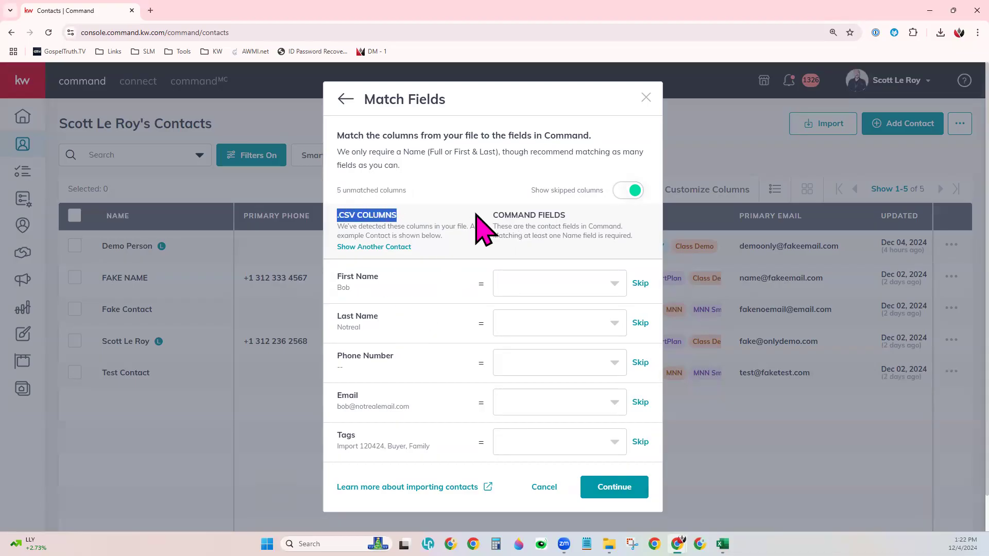
pyautogui.moveTo(494, 214); pyautogui.dragTo(566, 215)
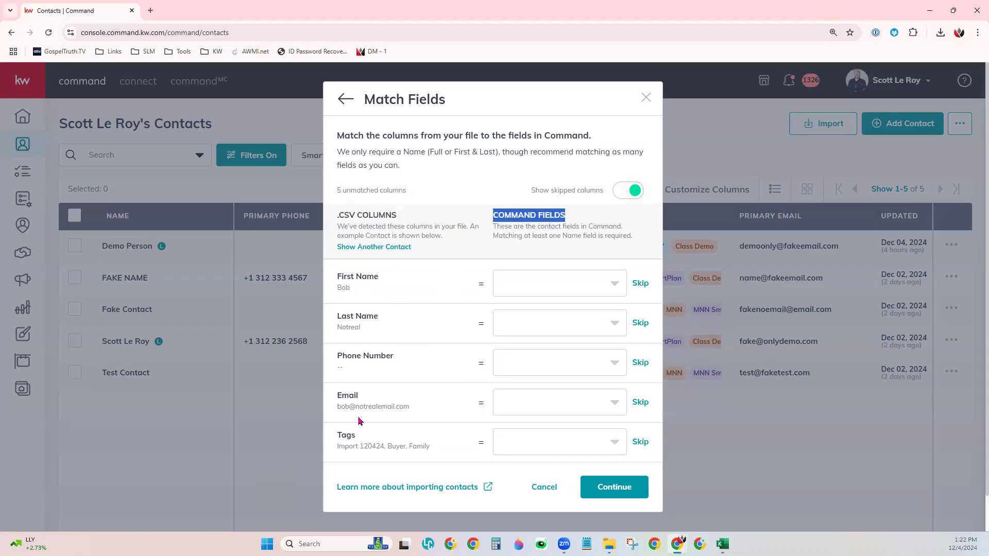
pyautogui.click(346, 291)
pyautogui.moveTo(336, 278); pyautogui.dragTo(384, 291)
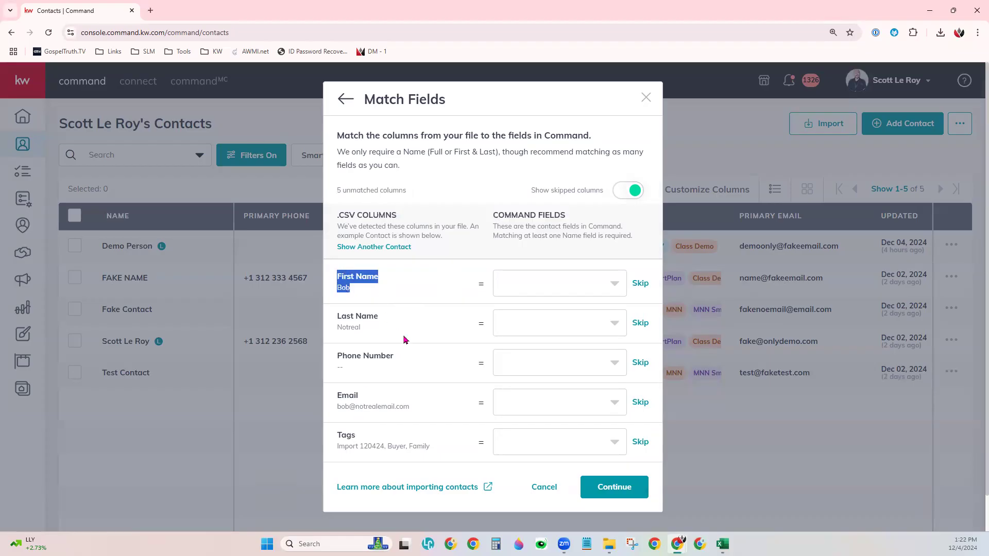
# Step: Map the First Name and Last Name columns to Command's First Name and Last Name fields
pyautogui.click(573, 297)
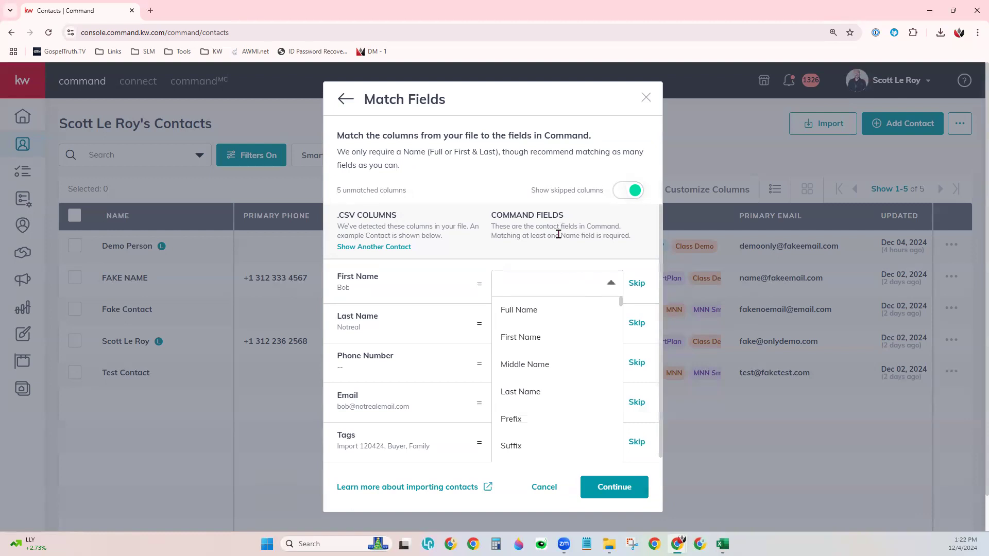
pyautogui.click(536, 340)
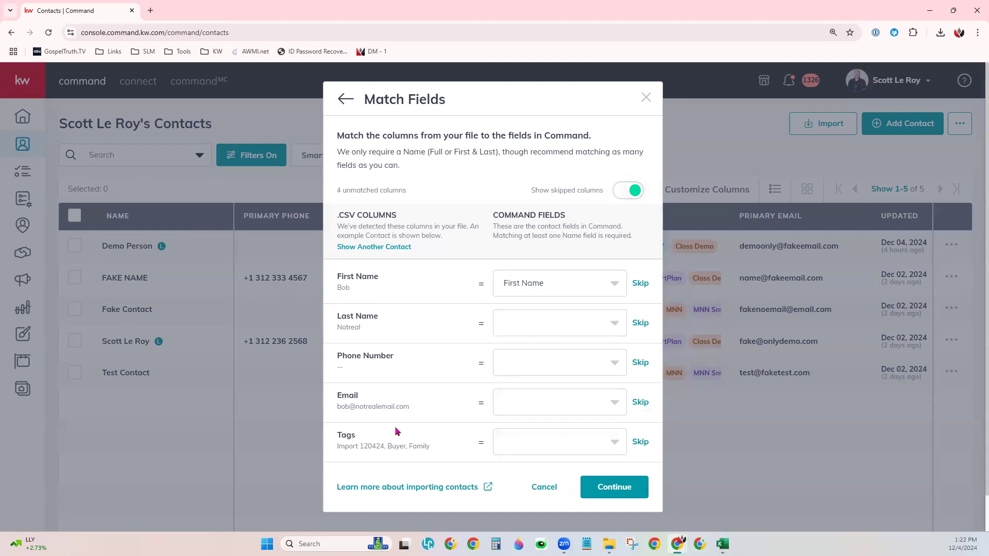
pyautogui.click(547, 324)
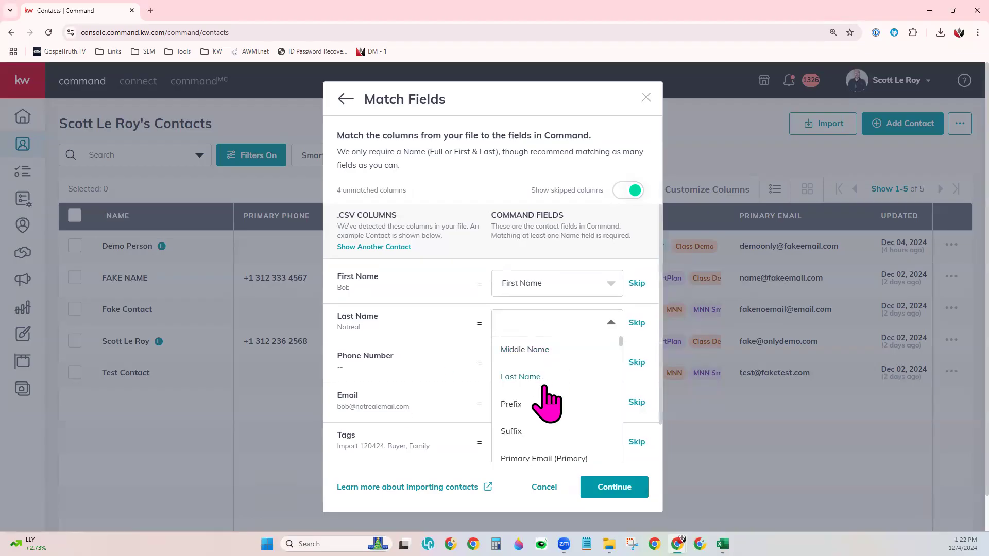
pyautogui.click(520, 377)
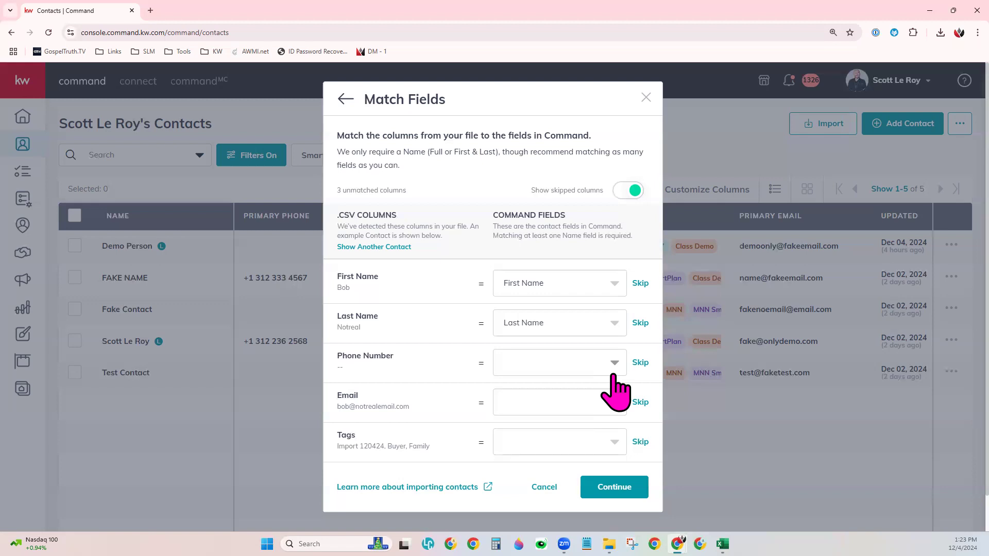
pyautogui.moveTo(722, 544)
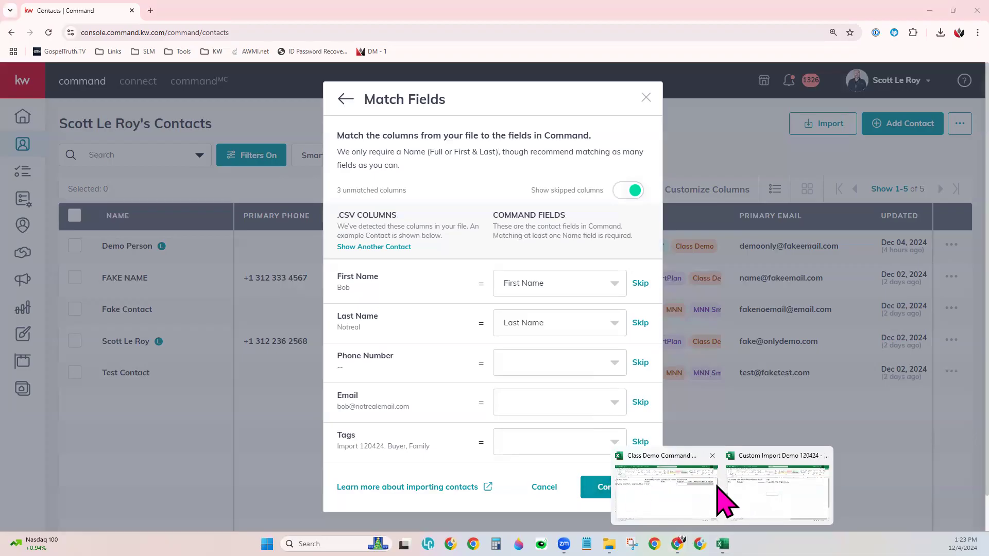
pyautogui.click(691, 489)
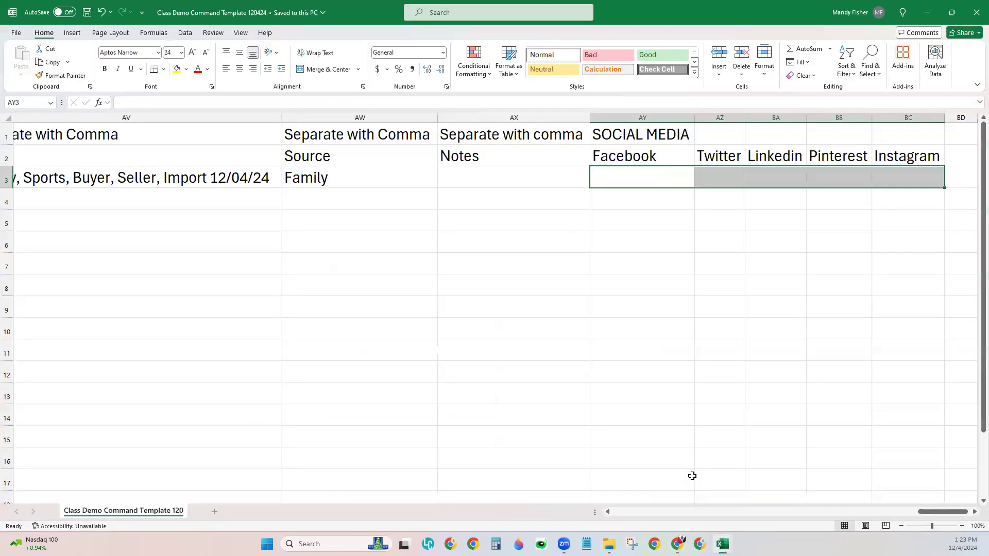
pyautogui.click(513, 308)
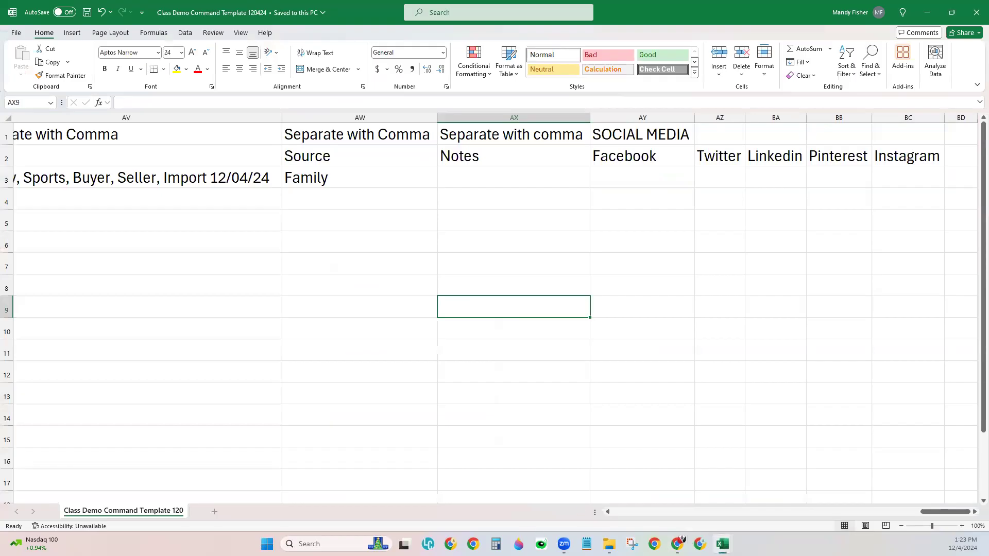
pyautogui.click(901, 526)
pyautogui.click(902, 526)
pyautogui.click(901, 526)
pyautogui.click(901, 526)
pyautogui.moveTo(905, 512); pyautogui.dragTo(621, 512)
pyautogui.moveTo(5, 126); pyautogui.dragTo(6, 135)
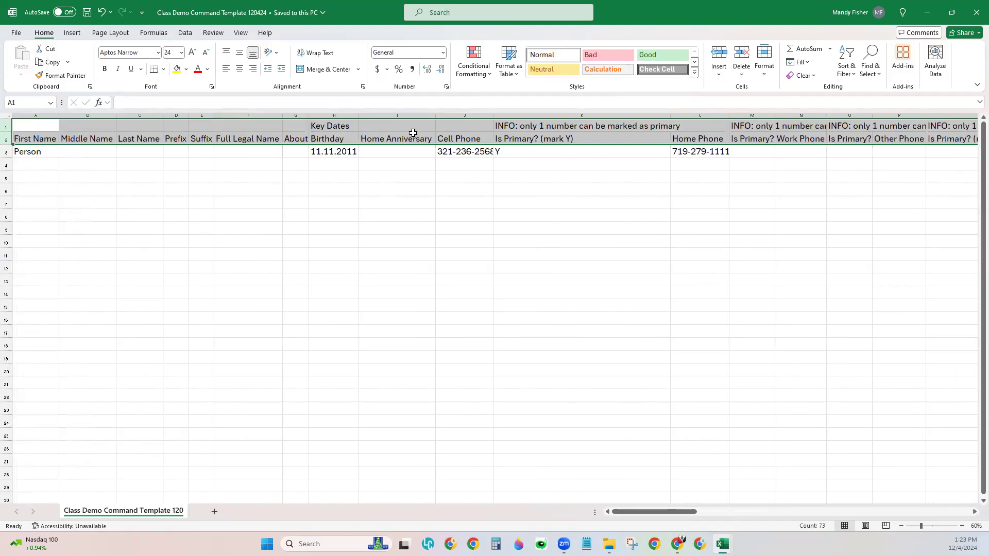
pyautogui.click(412, 299)
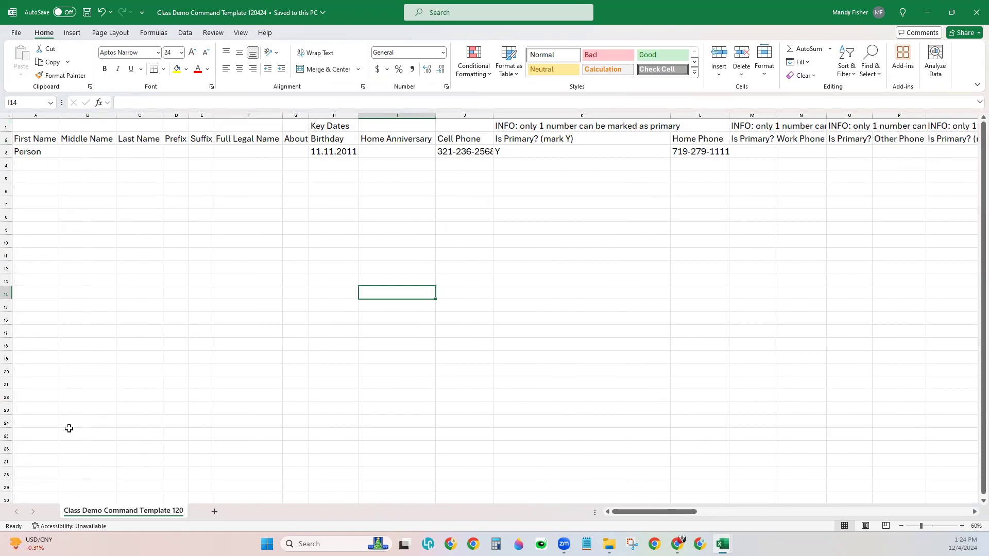
pyautogui.click(81, 135)
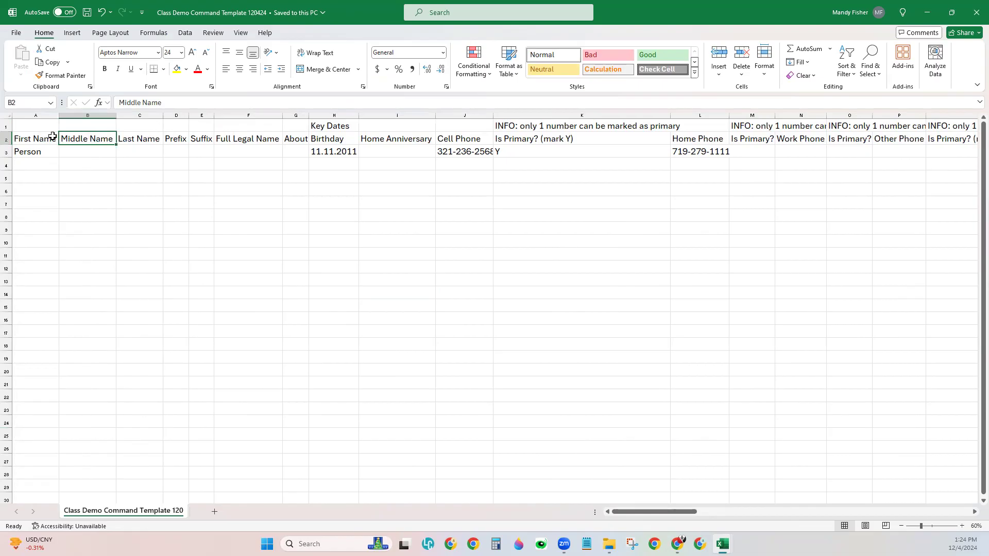
pyautogui.moveTo(6, 127); pyautogui.dragTo(5, 139)
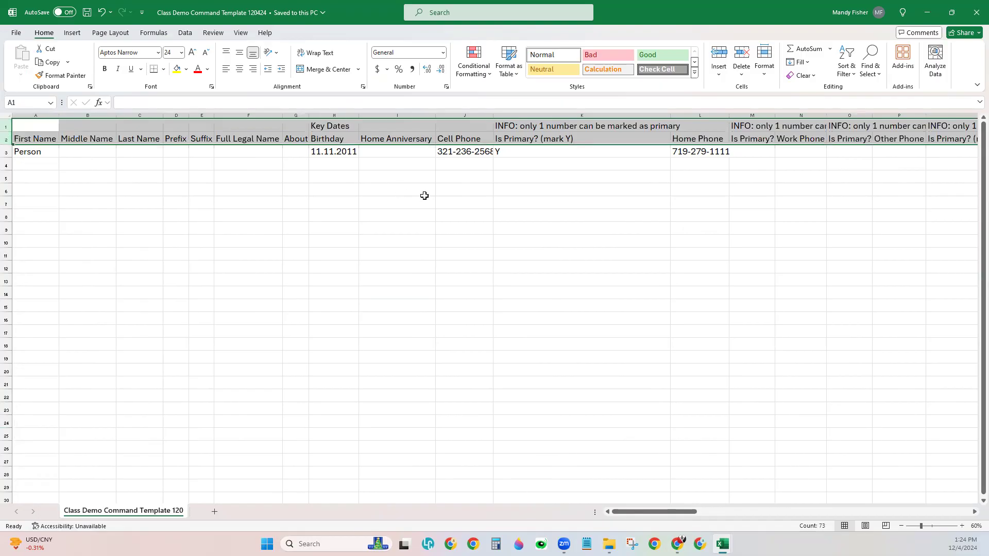
pyautogui.click(927, 12)
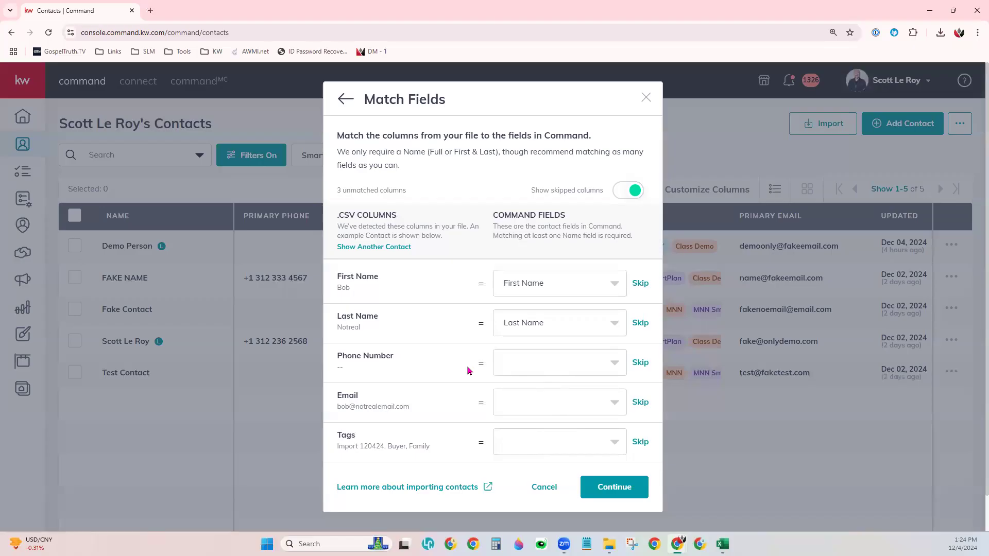
# Step: Skip Phone Number, map Email to Primary Email (Primary), and map the Tags column to Tags
pyautogui.scroll(-1, 463, 373)
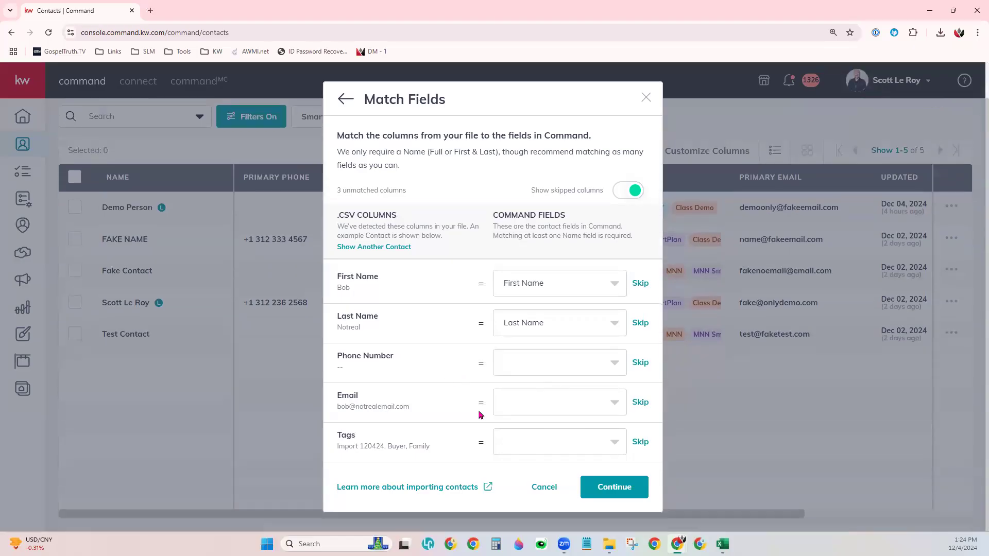
pyautogui.click(641, 363)
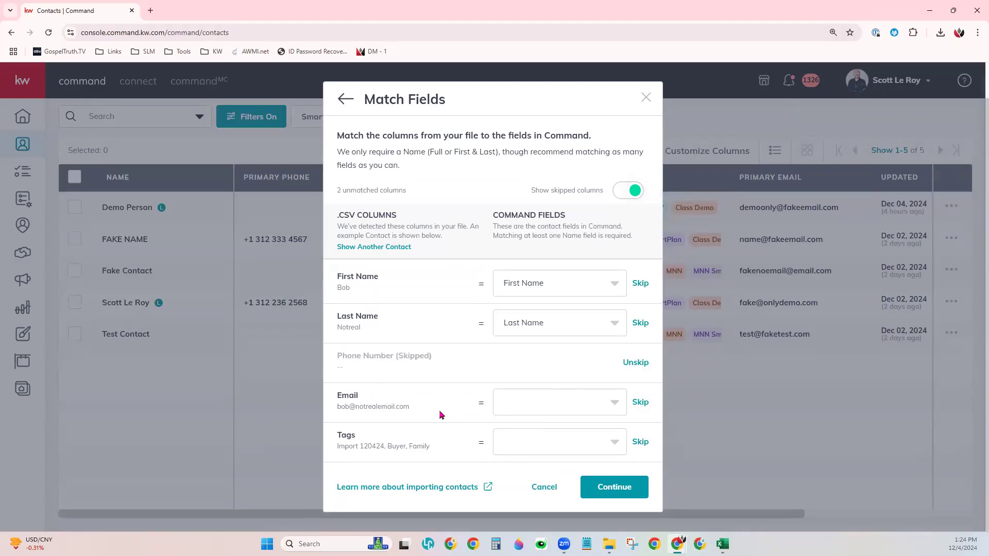
pyautogui.click(550, 409)
pyautogui.scroll(-2, 561, 415)
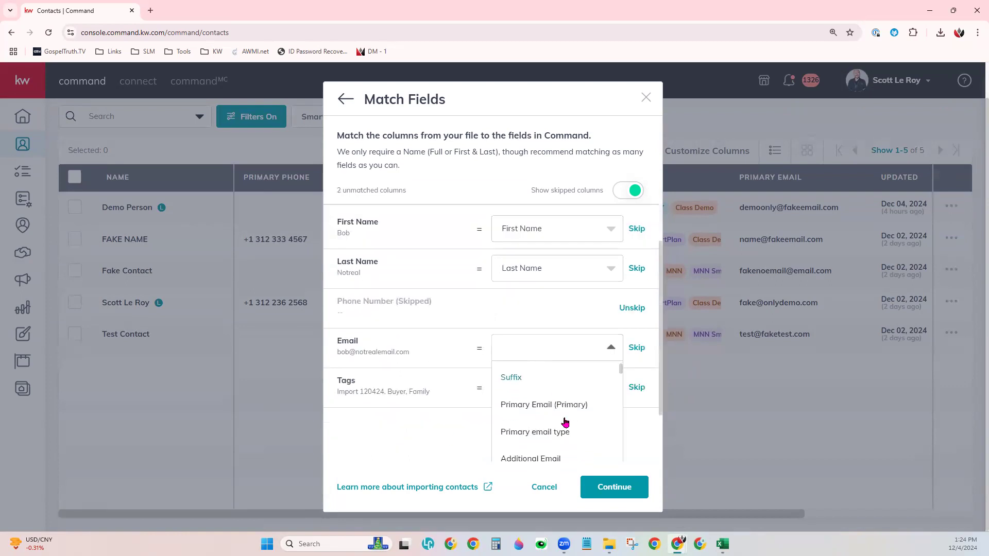
pyautogui.click(537, 405)
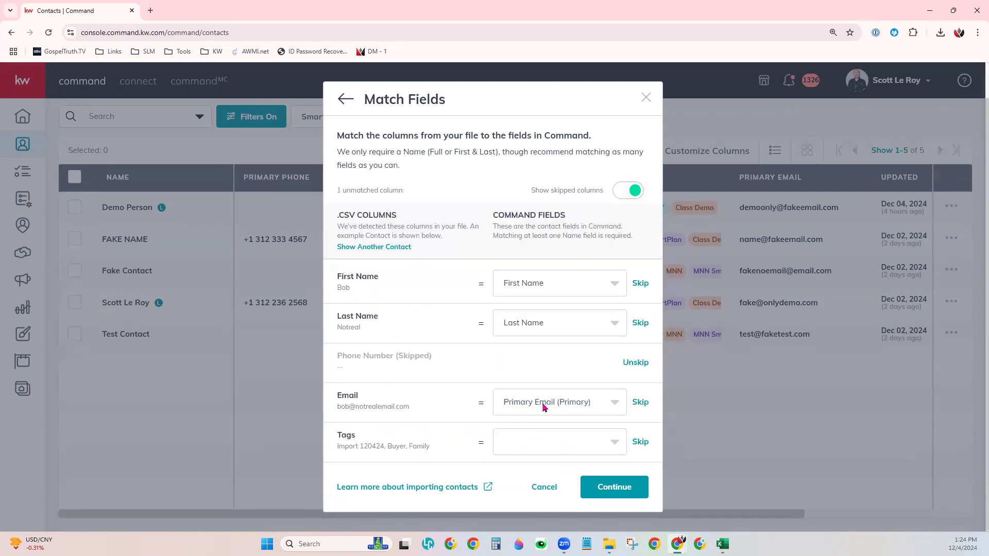
pyautogui.click(521, 441)
pyautogui.scroll(-3, 554, 412)
pyautogui.scroll(-5, 559, 438)
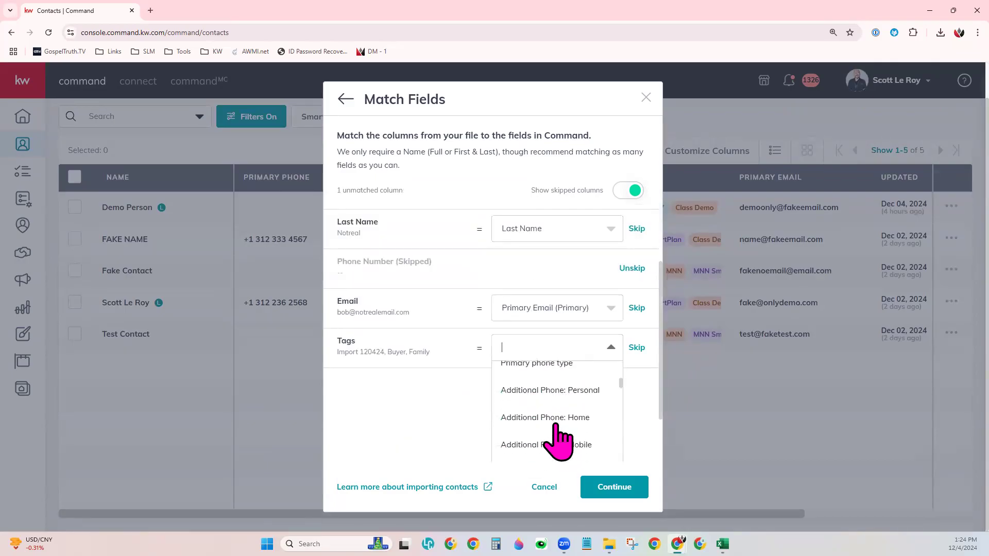
pyautogui.scroll(-2, 559, 438)
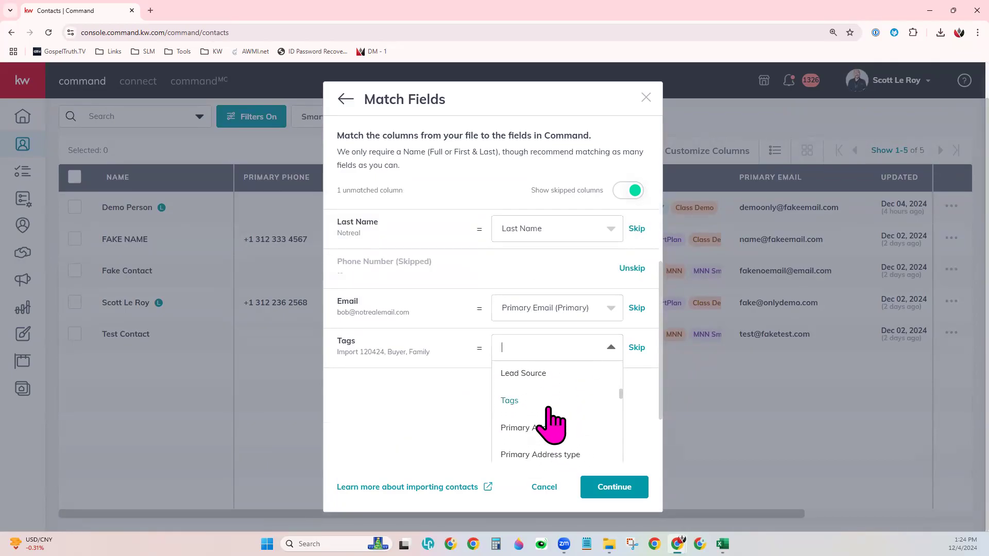
pyautogui.click(547, 404)
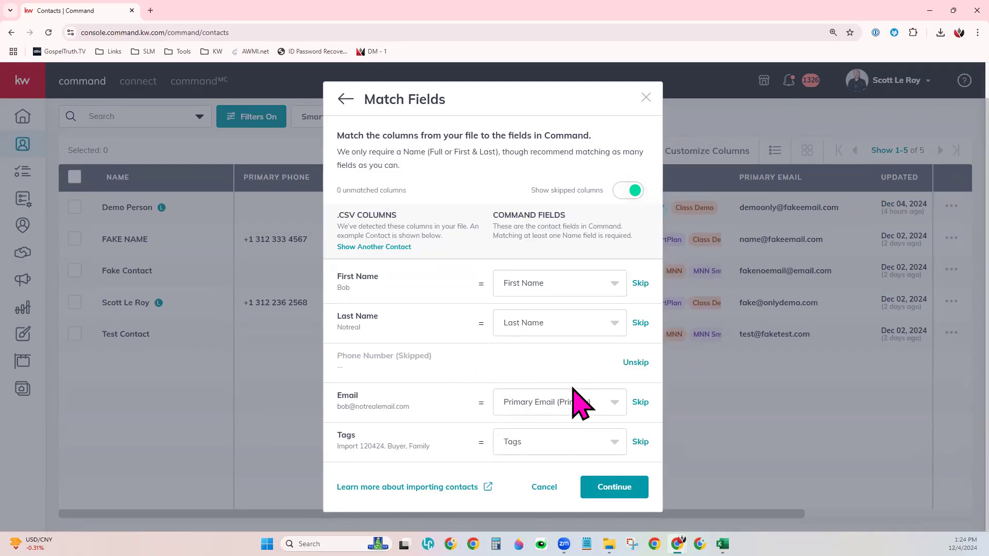
# Step: Review and finalize the one-contact import, then return to and refresh the Contacts list
pyautogui.click(629, 487)
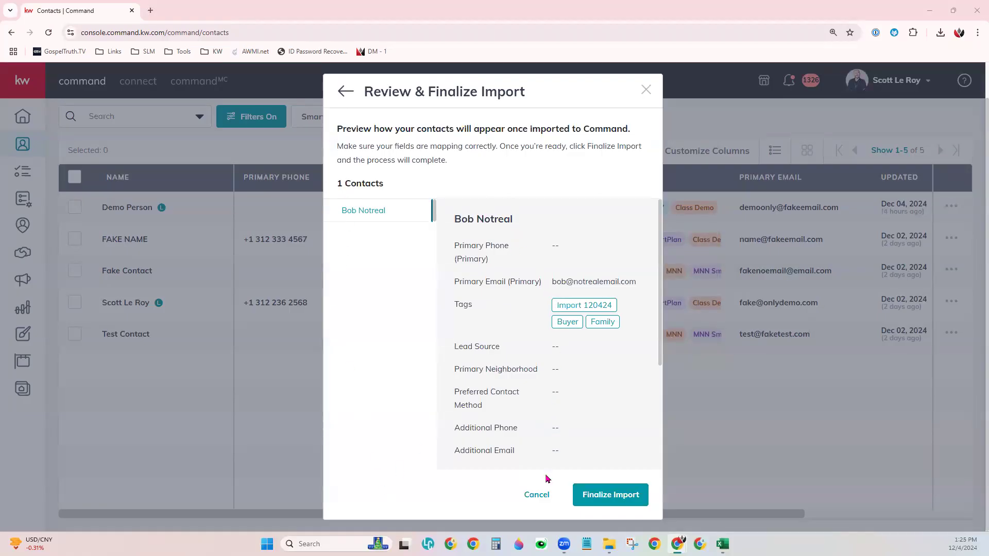
pyautogui.click(610, 495)
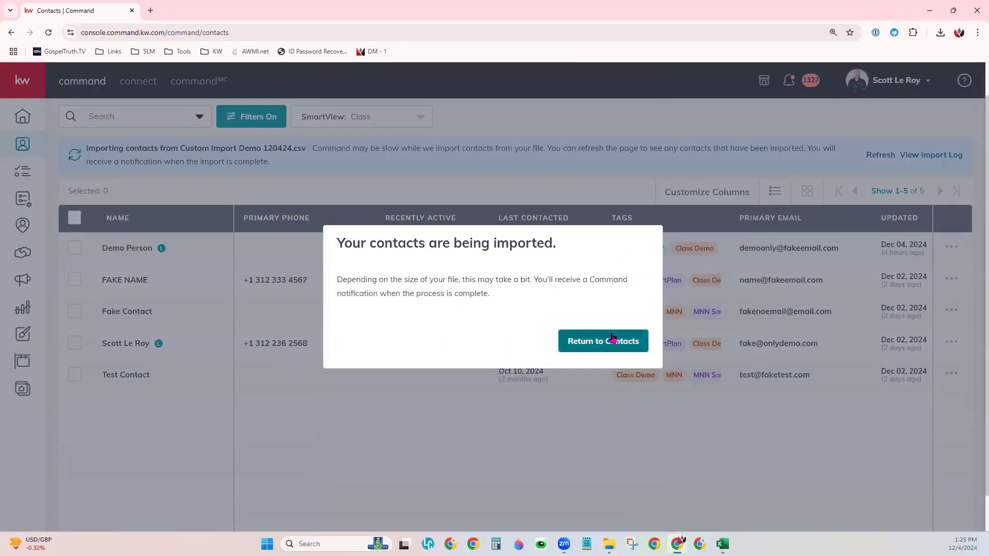
pyautogui.click(613, 338)
pyautogui.click(48, 32)
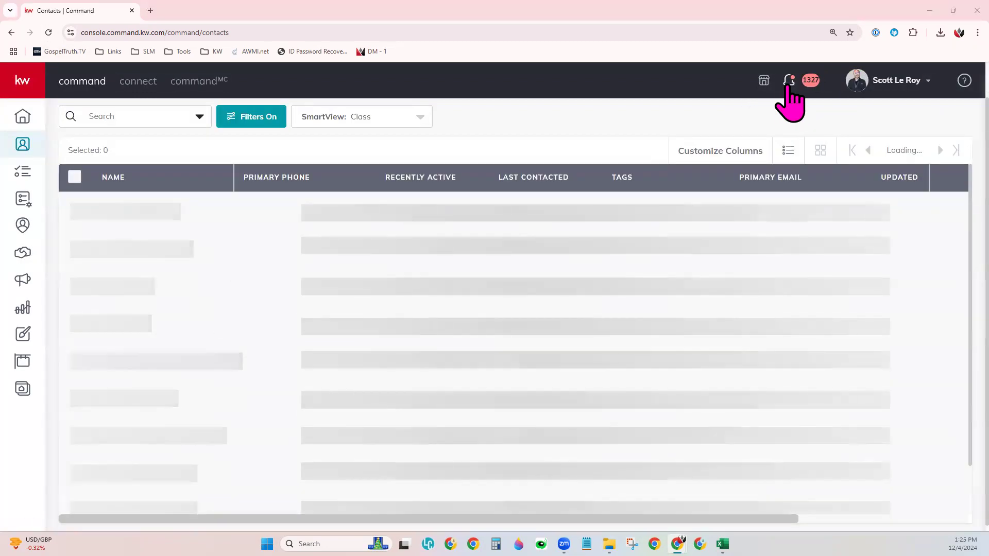
# Step: Check the notifications panel for the successful import message
pyautogui.click(788, 80)
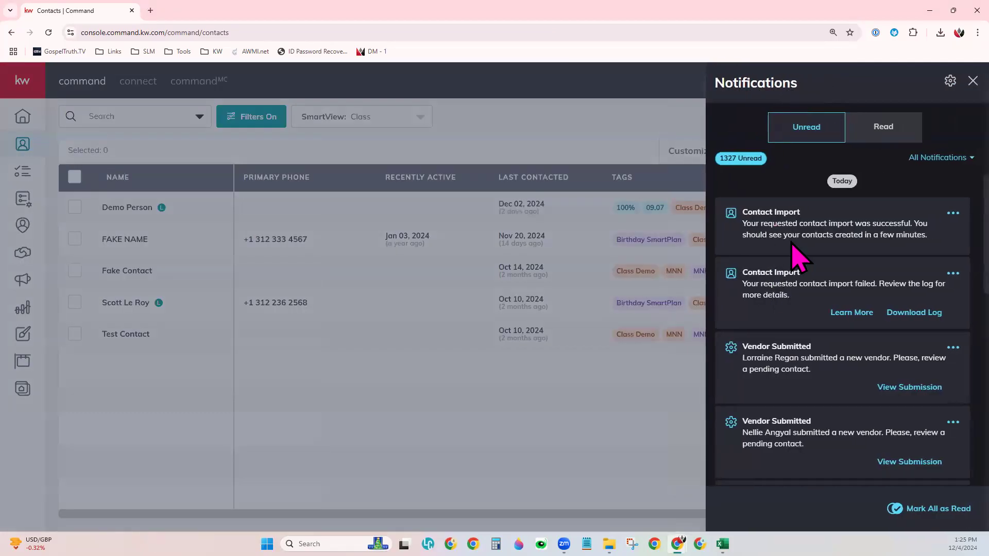
pyautogui.moveTo(740, 225); pyautogui.dragTo(930, 224)
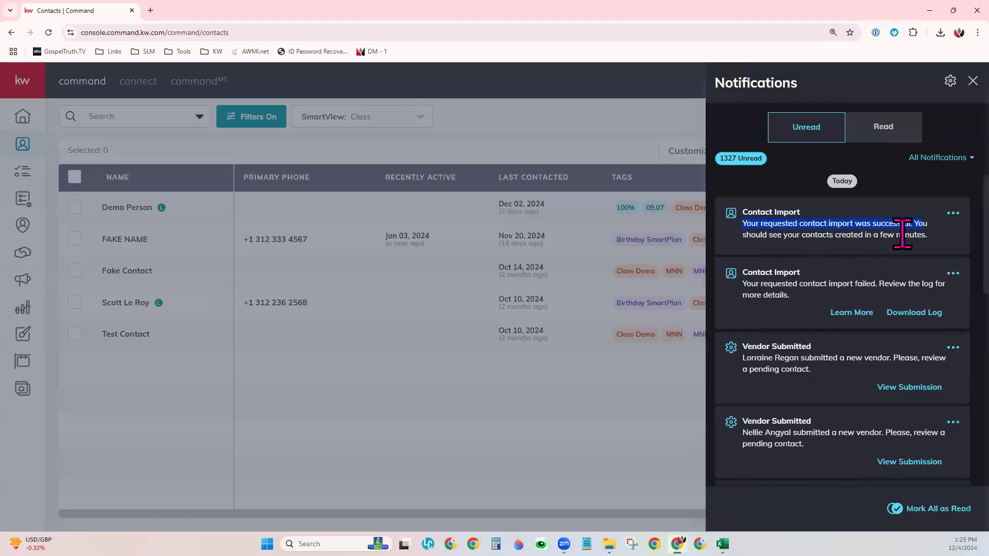
pyautogui.click(591, 435)
# Step: Search contacts for the imported contact's first name and clear the ClassDemo tag filter
pyautogui.click(129, 155)
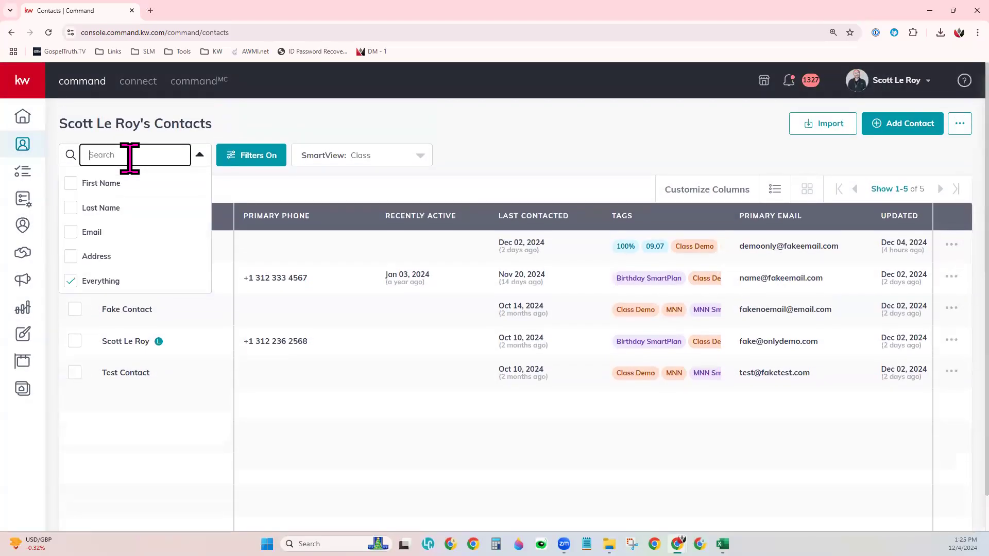
pyautogui.write('bob')
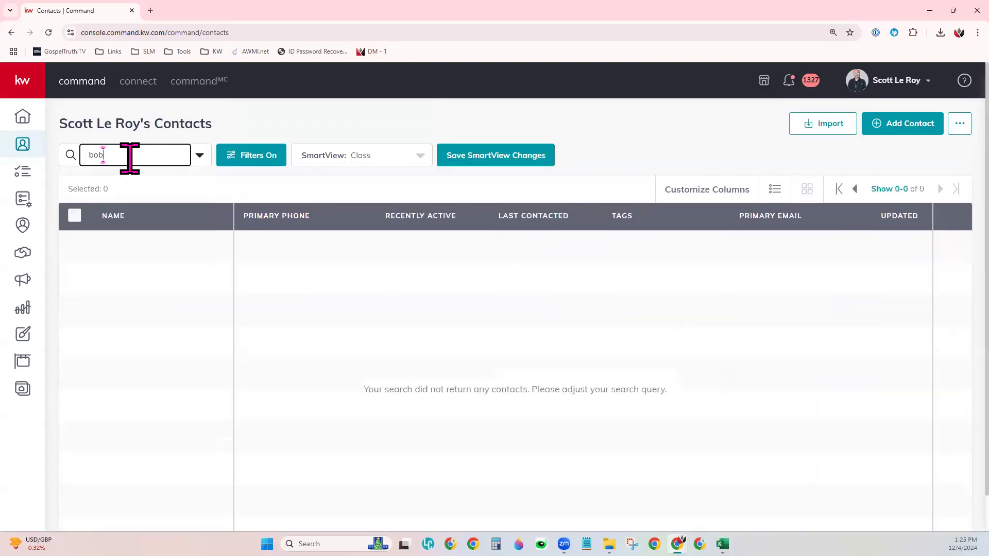
pyautogui.click(260, 158)
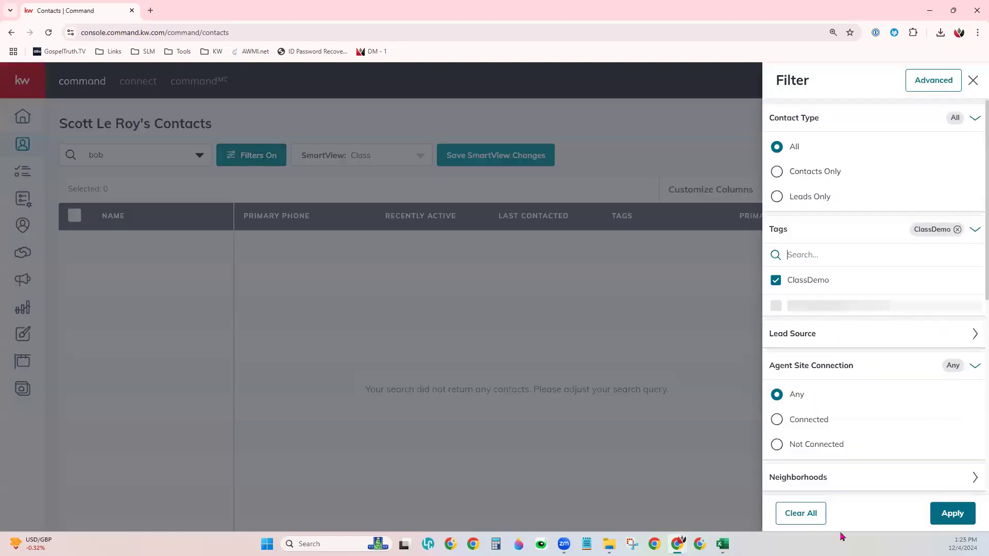
pyautogui.click(820, 519)
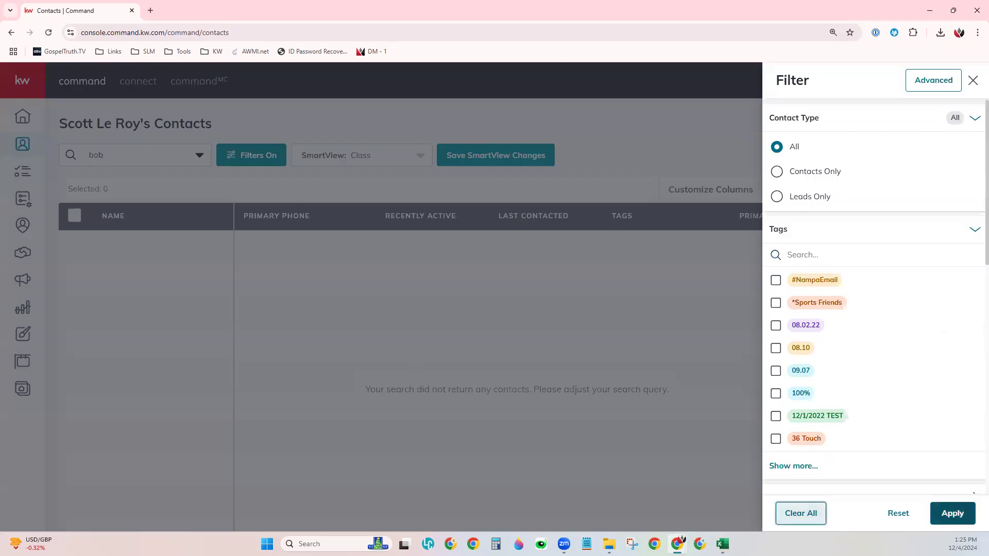
pyautogui.click(952, 514)
# Step: Add the Class Demo tag to the selected contact, then switch to the Class smart view
pyautogui.click(77, 248)
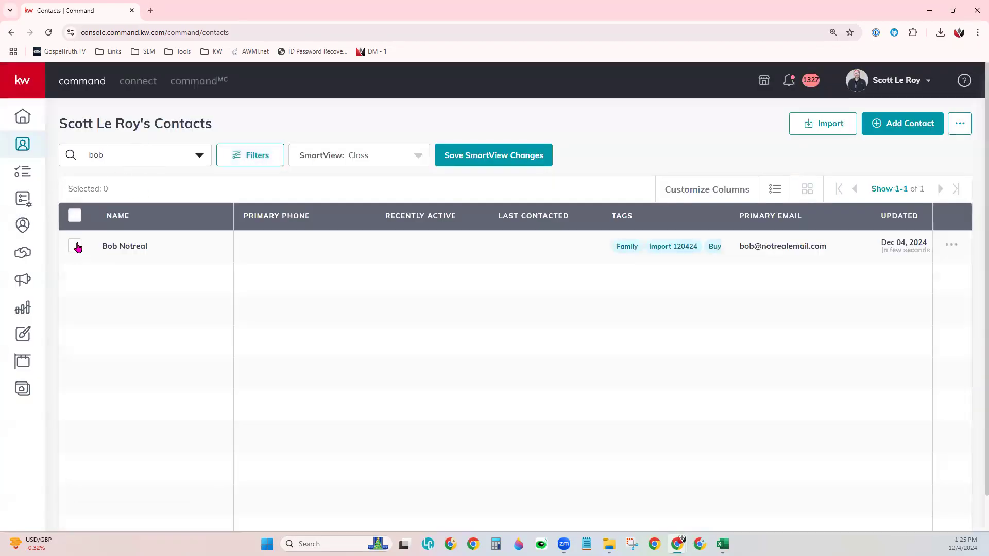
pyautogui.click(165, 191)
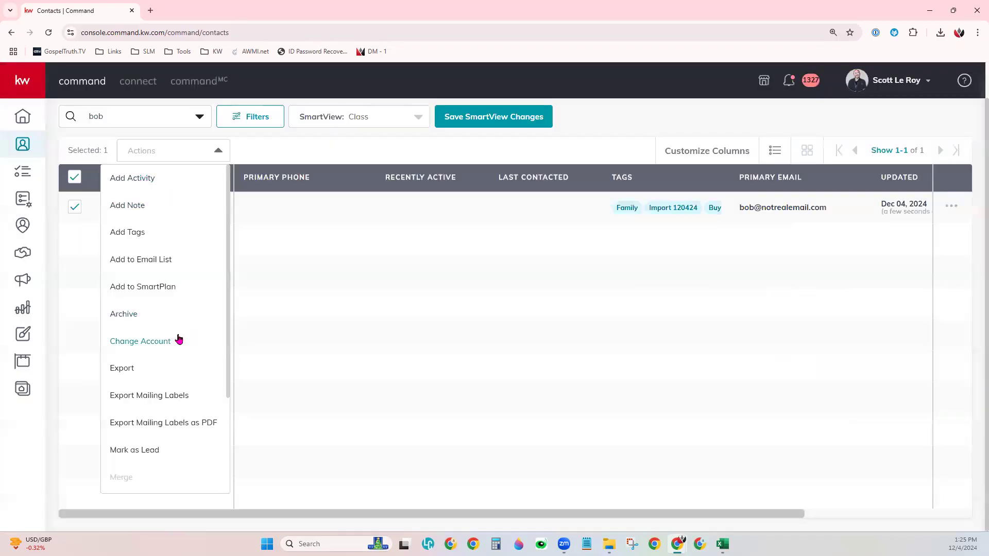
pyautogui.click(149, 239)
pyautogui.click(474, 205)
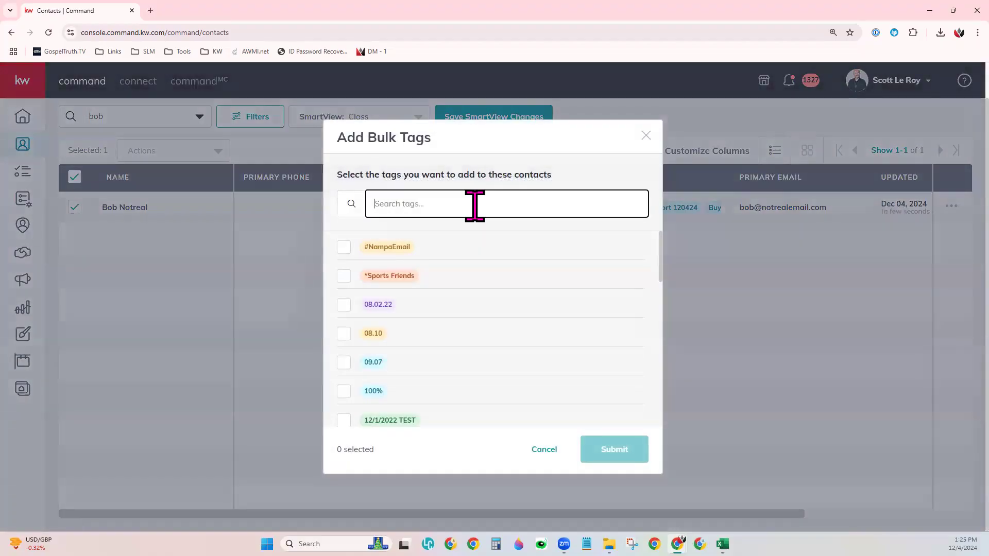
pyautogui.write('class')
pyautogui.click(344, 247)
pyautogui.click(612, 449)
pyautogui.click(417, 120)
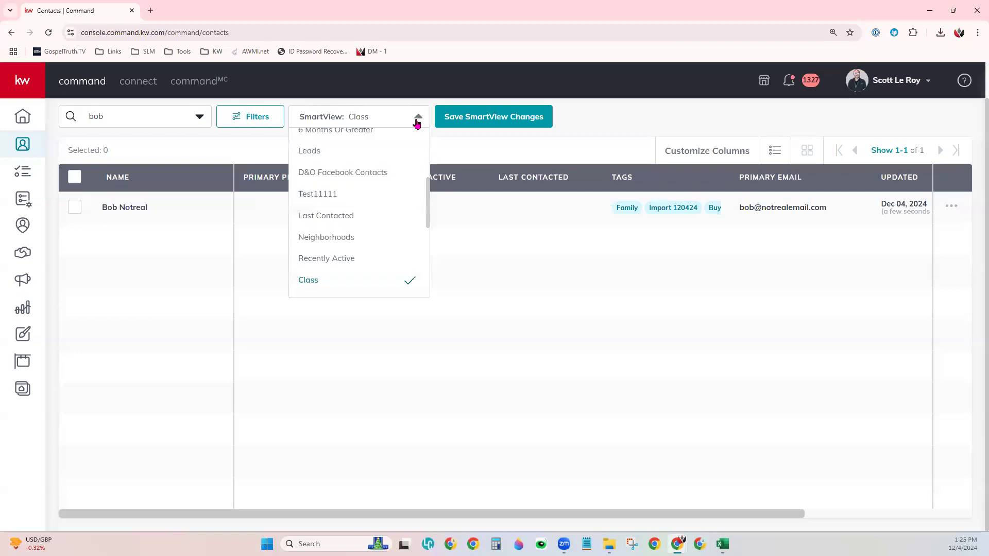
pyautogui.click(342, 280)
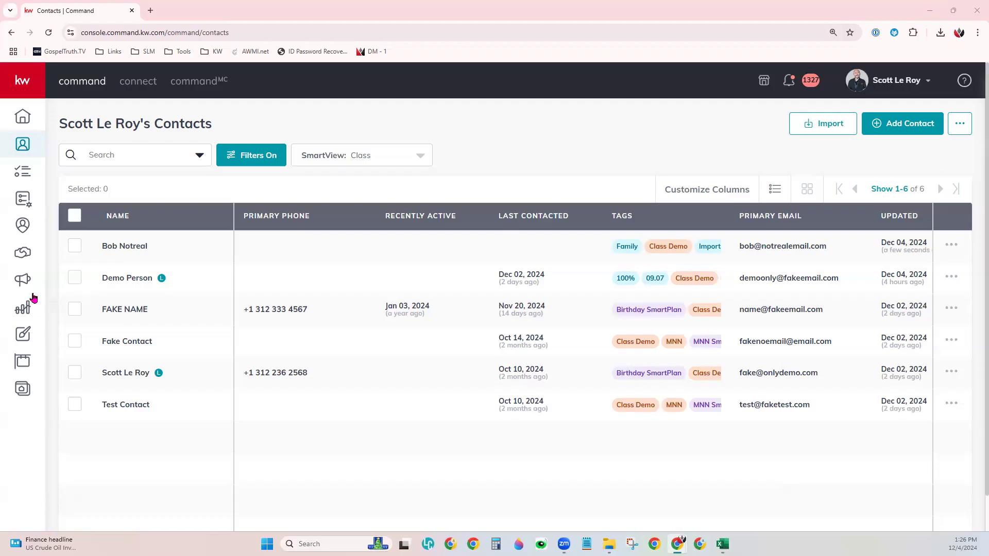
# Step: Start a new contact with Full Name 'First Last'
pyautogui.click(910, 127)
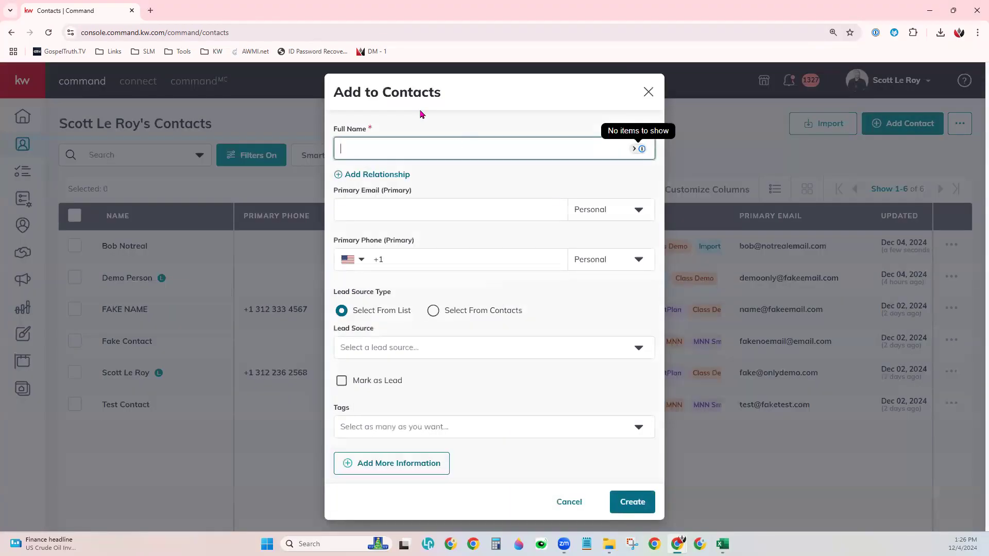
pyautogui.click(418, 139)
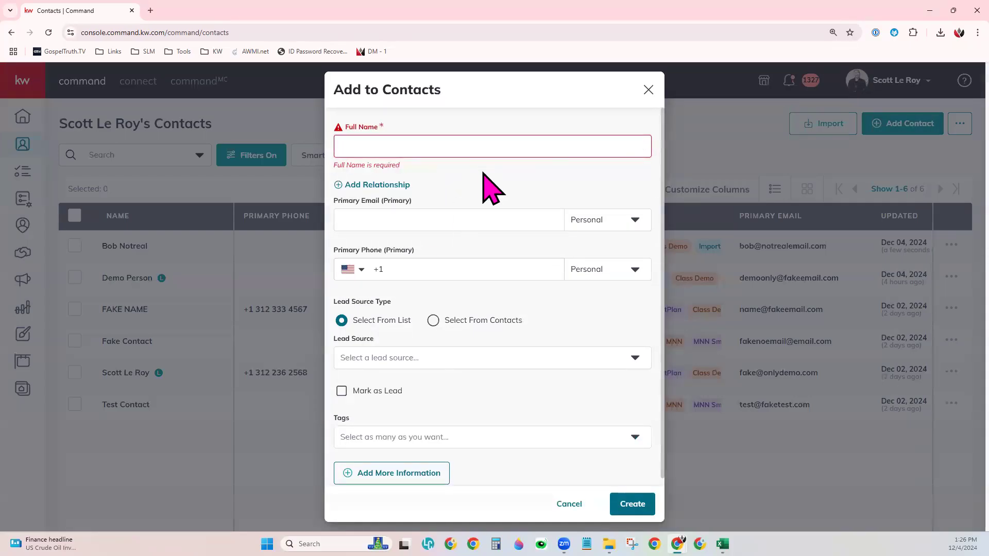
pyautogui.click(467, 153)
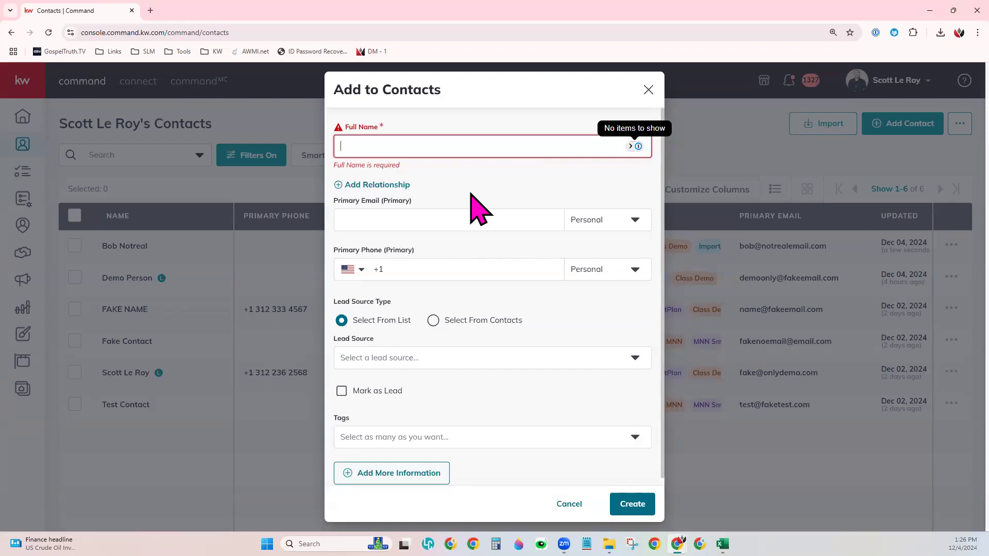
pyautogui.write('First Las')
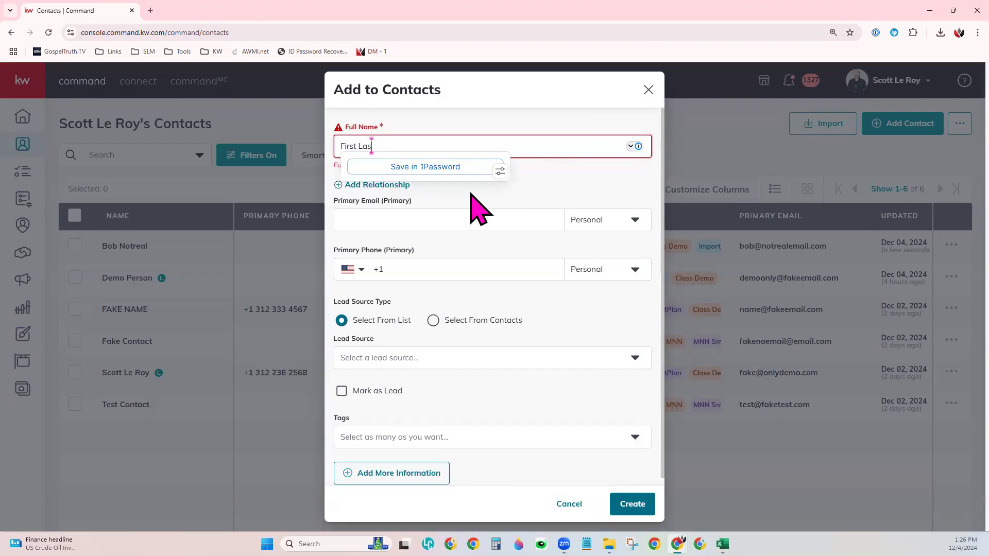
pyautogui.write('t')
# Step: Enter a placeholder primary email address and set its type to Other
pyautogui.click(453, 216)
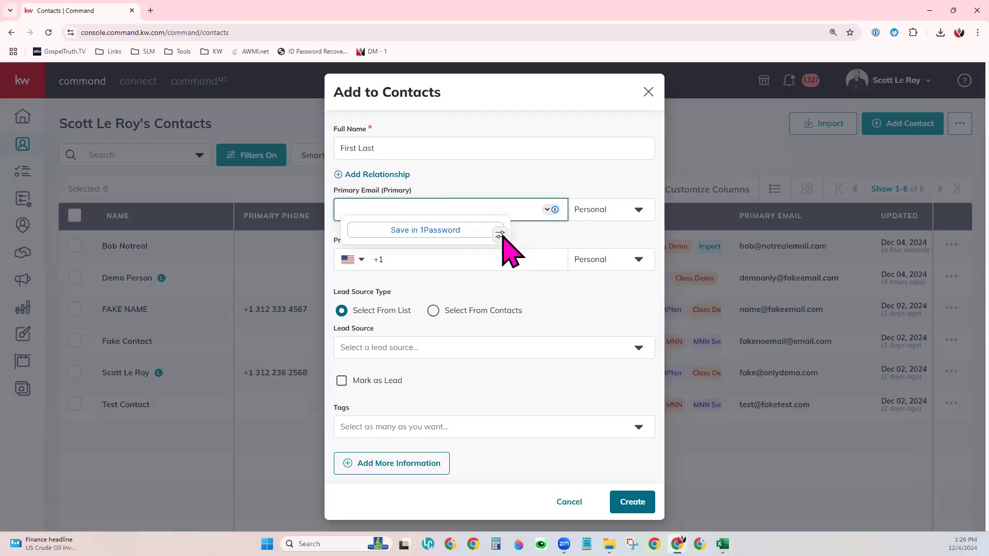
pyautogui.click(525, 234)
pyautogui.click(537, 214)
pyautogui.click(550, 210)
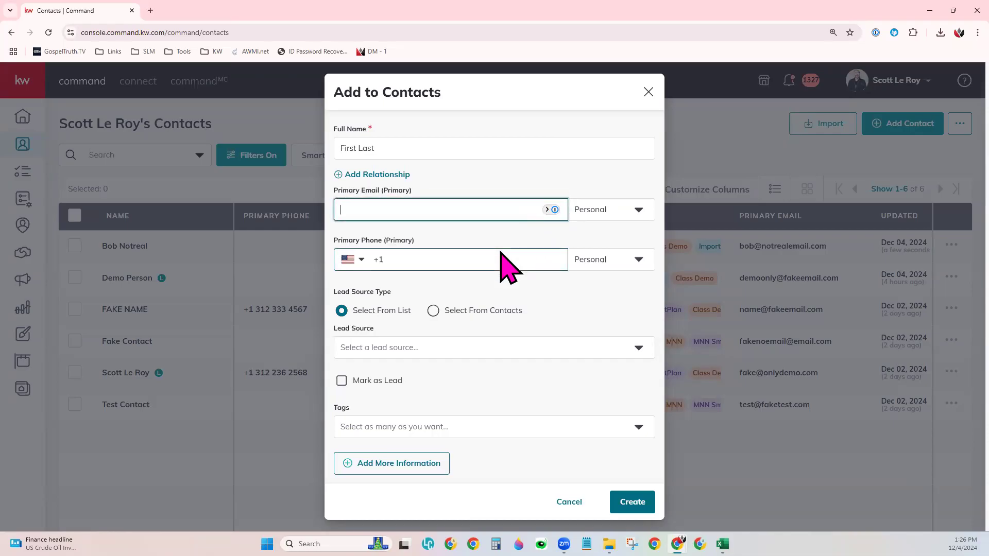
pyautogui.write('Pirmary')
pyautogui.press('BackSpace')
pyautogui.press('BackSpace')
pyautogui.press('BackSpace')
pyautogui.press('BackSpace')
pyautogui.press('BackSpace')
pyautogui.write('rimary')
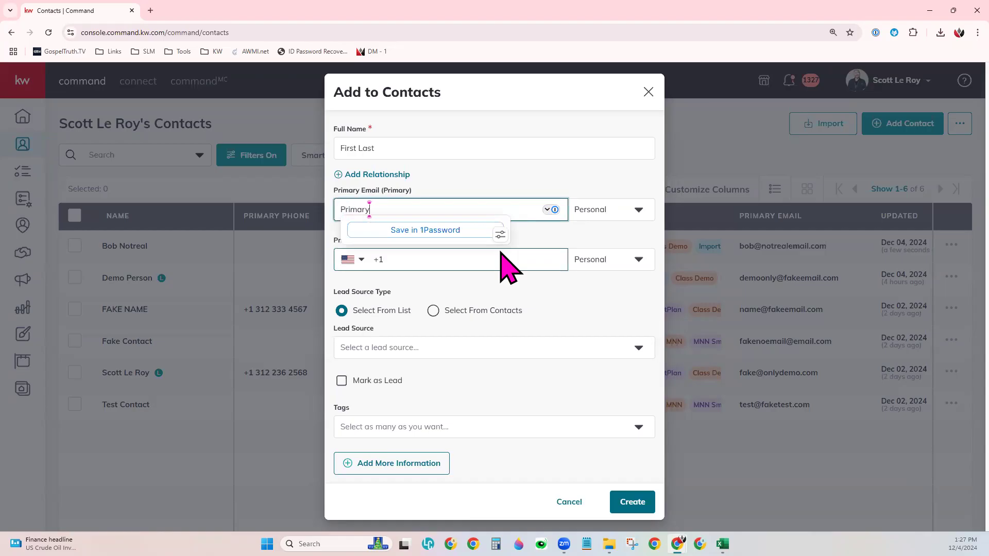
pyautogui.write('@fakeemail.com')
pyautogui.click(608, 217)
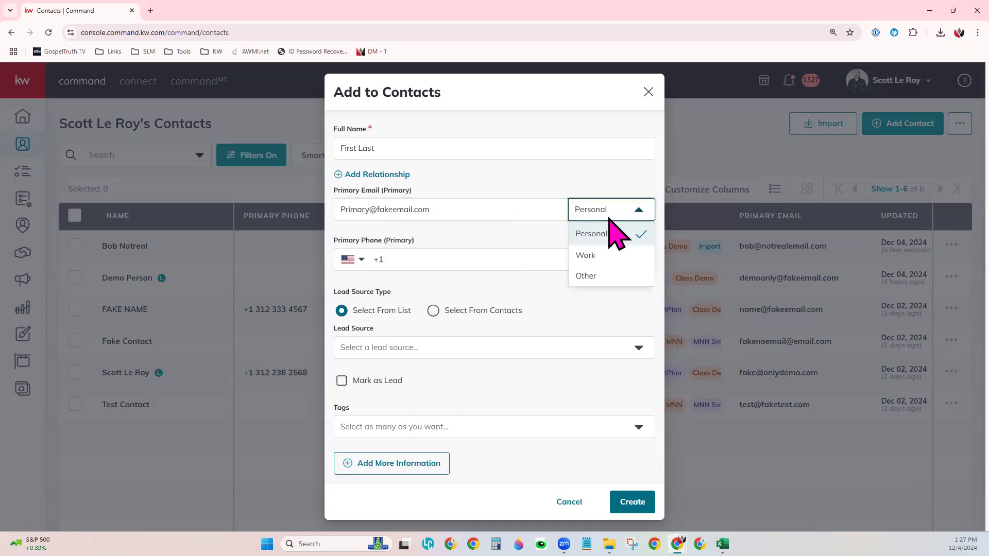
pyautogui.click(606, 272)
pyautogui.click(453, 254)
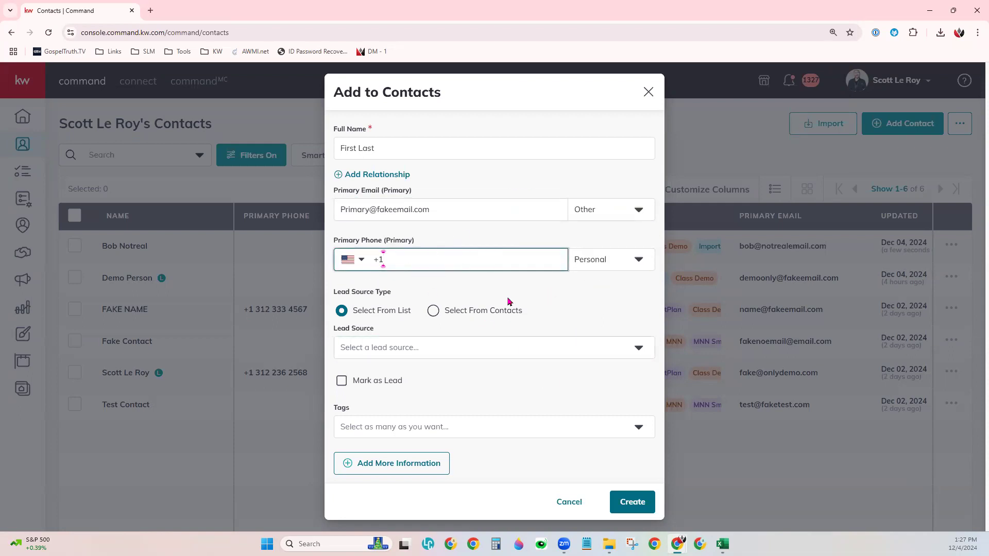
pyautogui.click(594, 259)
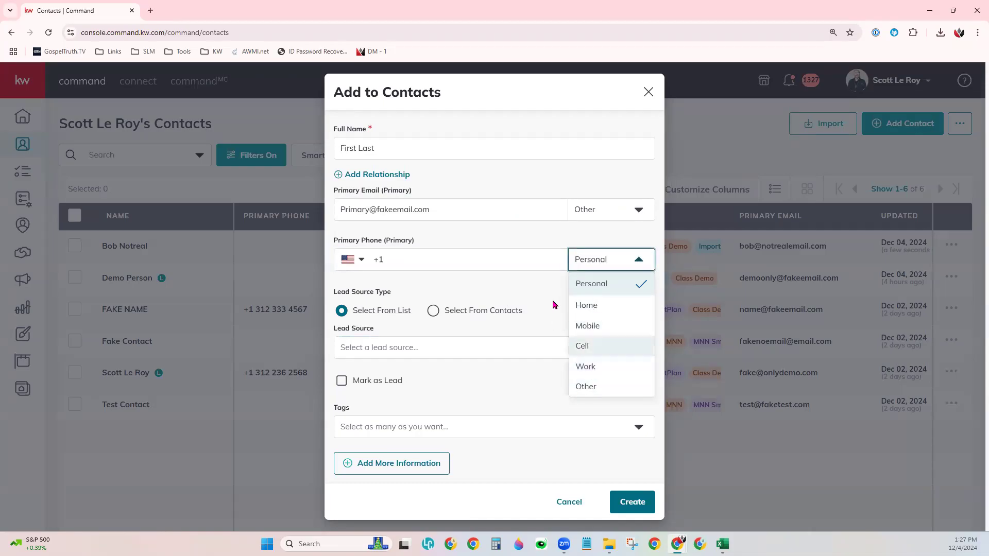
pyautogui.click(550, 325)
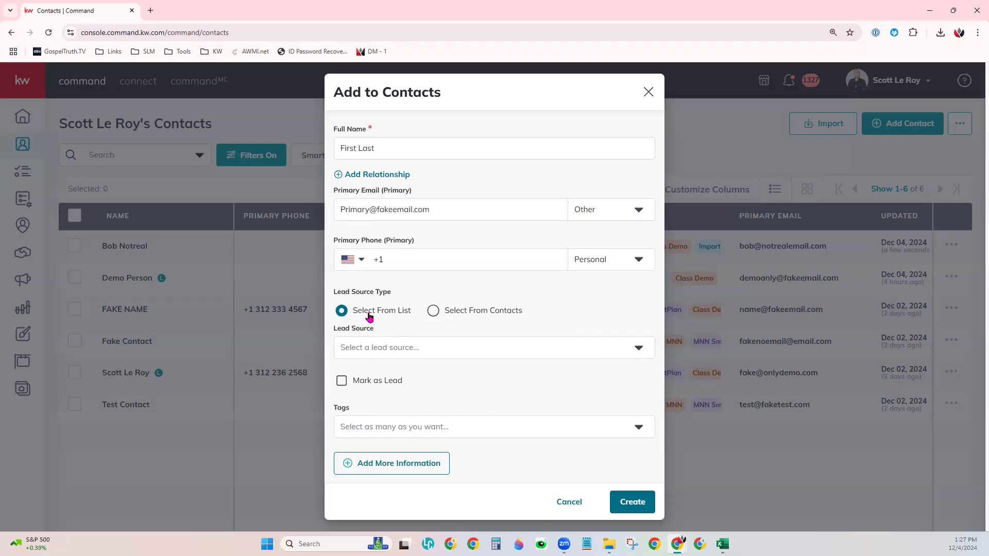
# Step: Set the lead source to Select From Contacts and choose an existing contact as Lead Contact
pyautogui.click(391, 346)
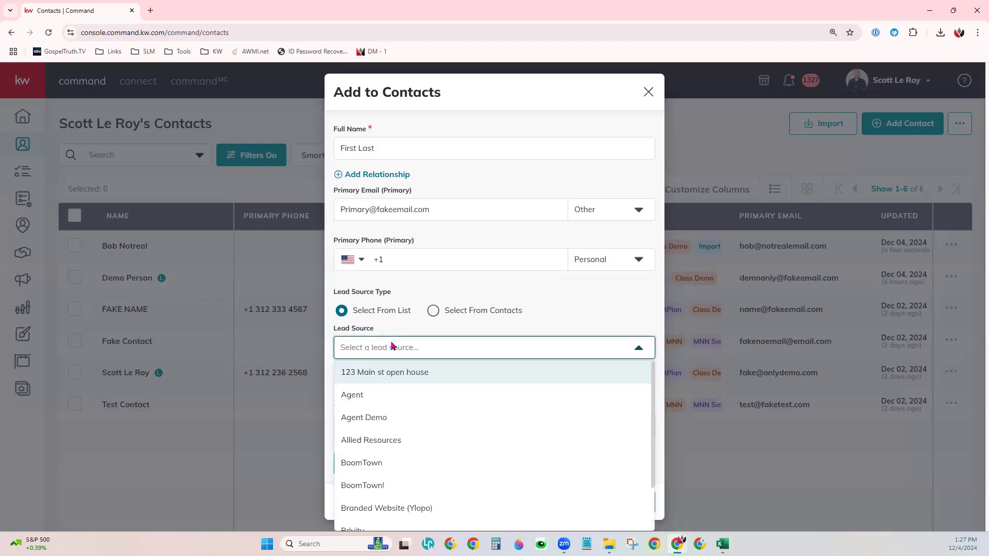
pyautogui.scroll(-3, 425, 437)
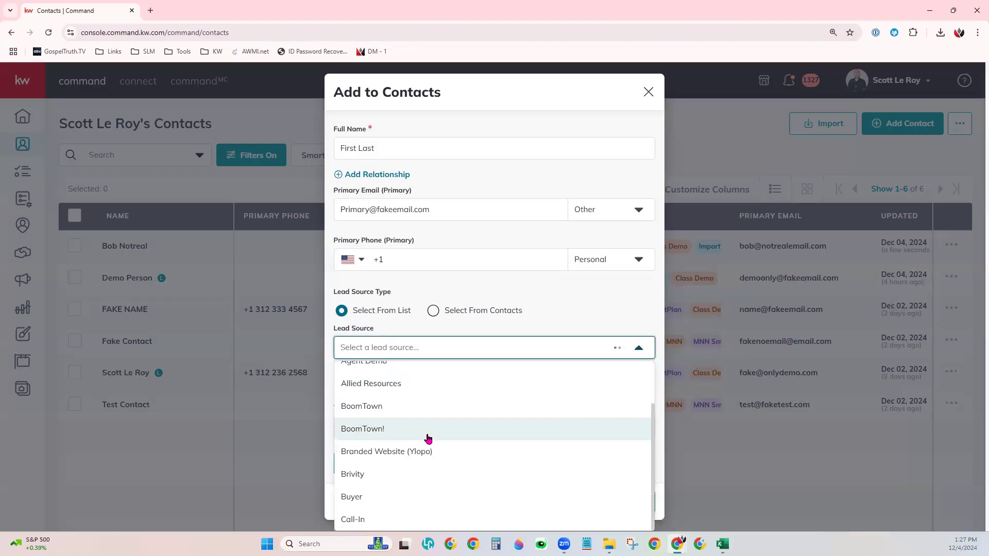
pyautogui.scroll(-4, 426, 451)
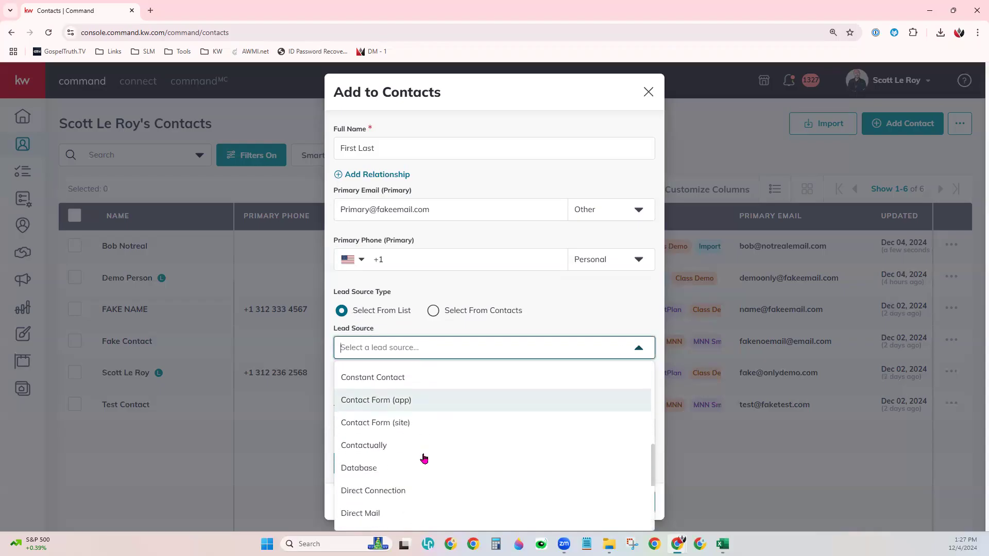
pyautogui.write('Random')
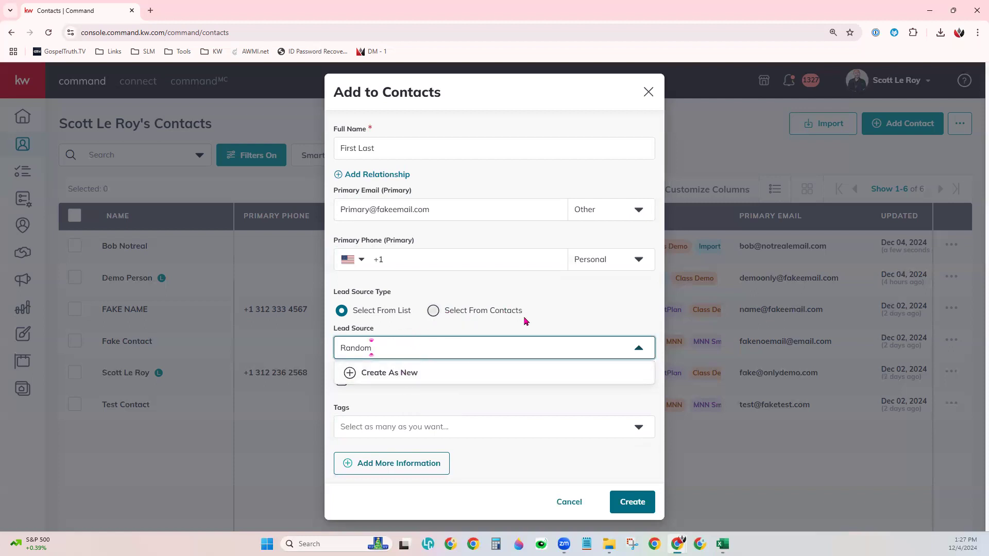
pyautogui.click(433, 311)
pyautogui.click(411, 349)
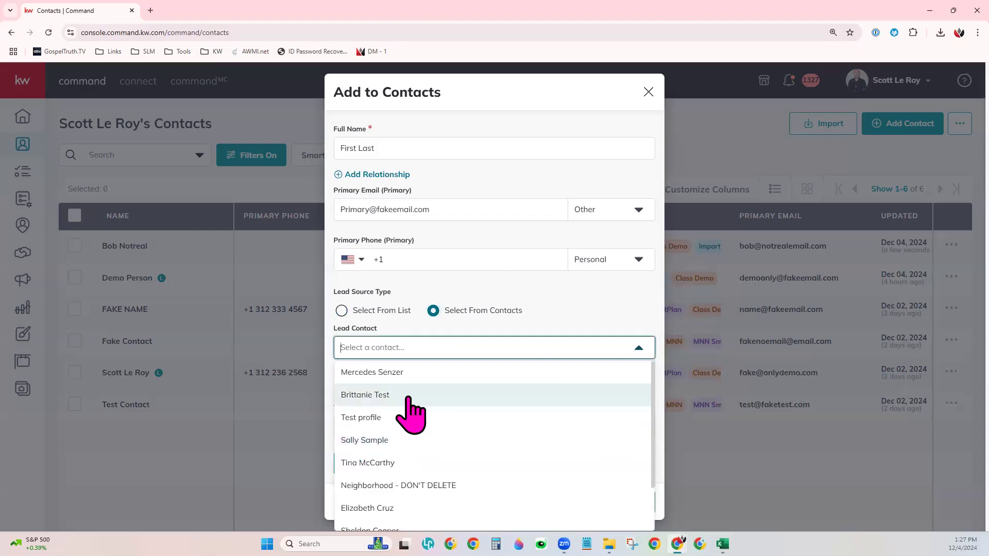
pyautogui.scroll(-1, 410, 399)
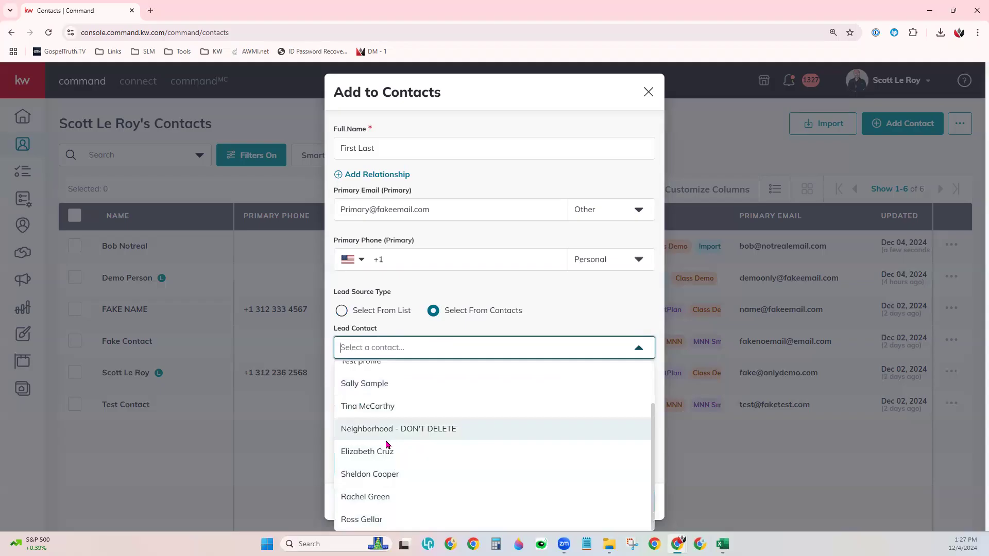
pyautogui.scroll(1, 388, 448)
pyautogui.click(388, 443)
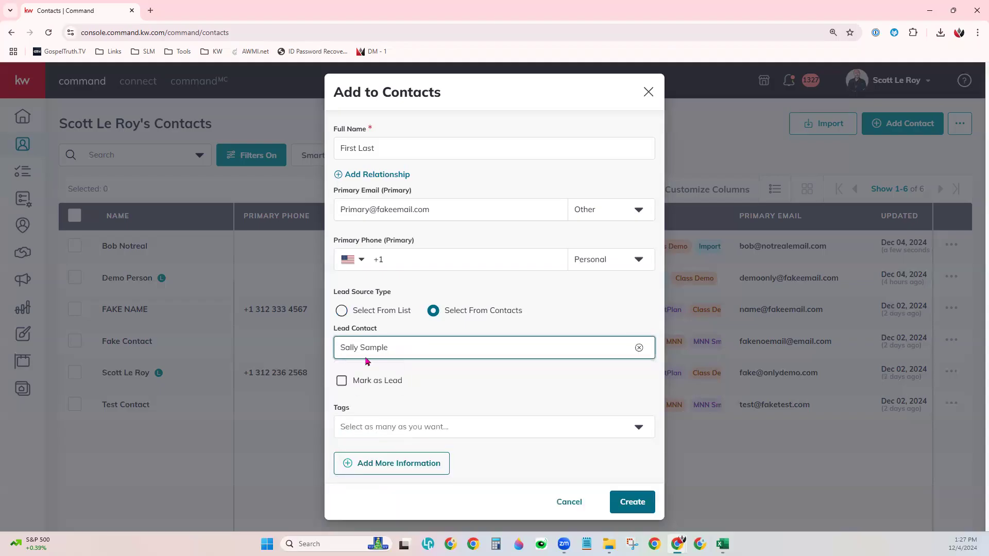
pyautogui.click(459, 387)
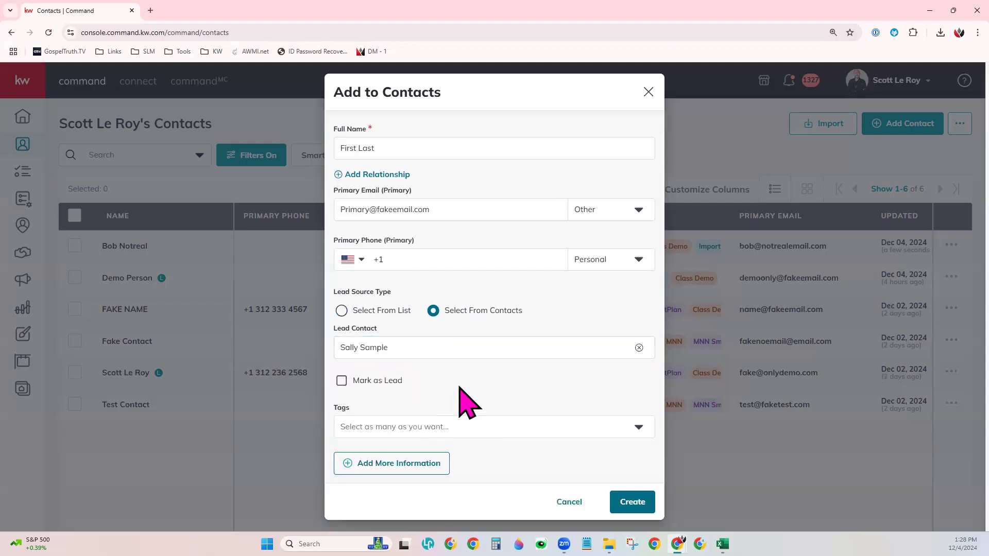
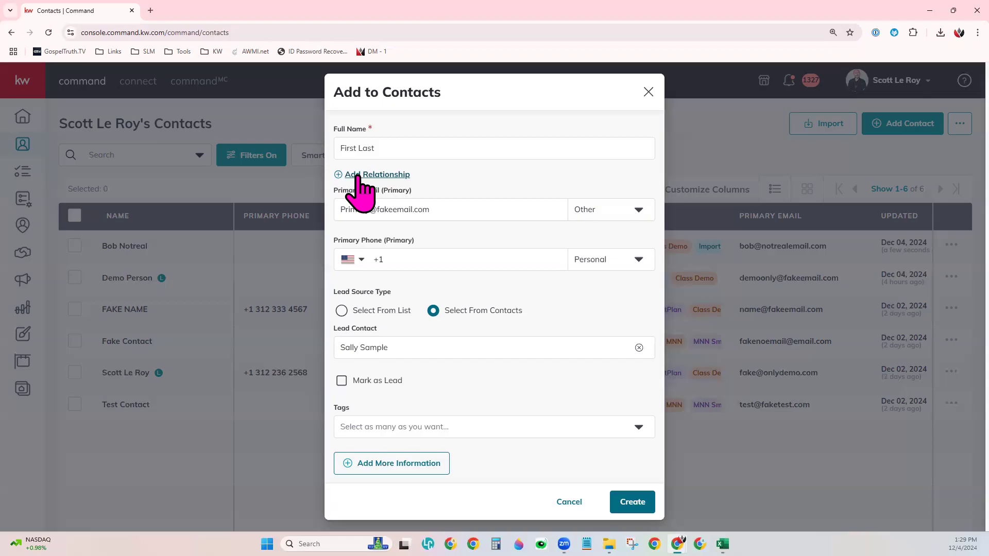
# Step: Add a relationship to an existing contact found by name search, with relationship type Cousin
pyautogui.click(358, 176)
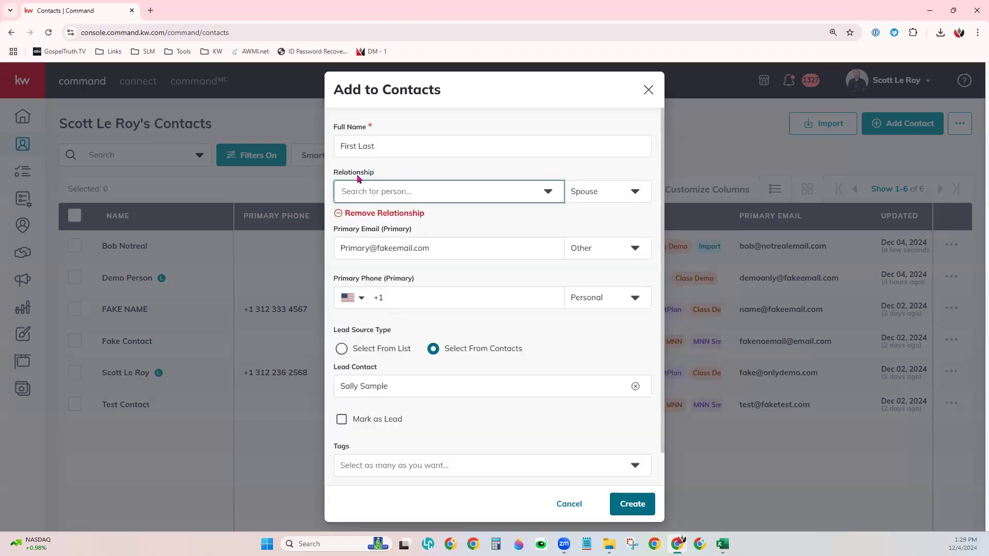
pyautogui.click(379, 200)
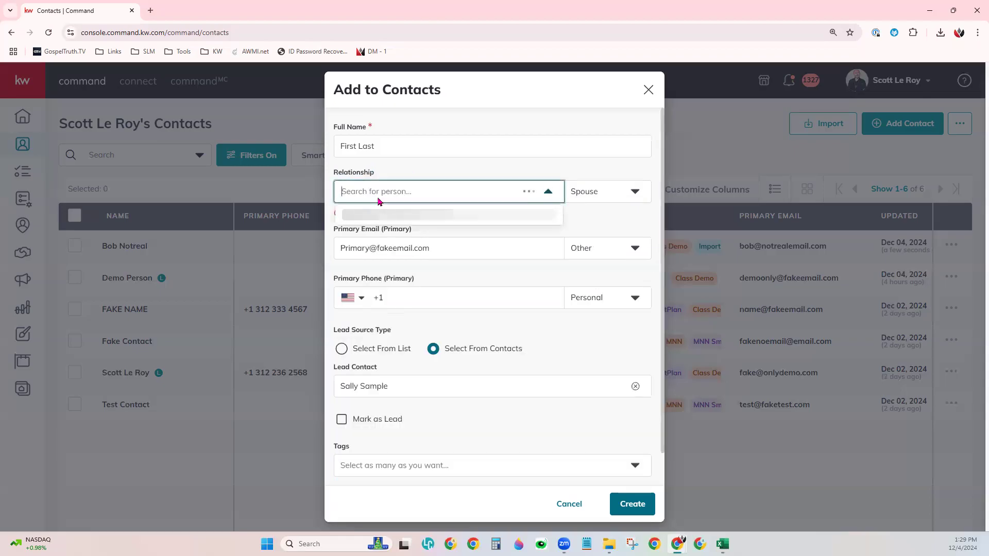
pyautogui.write('sally')
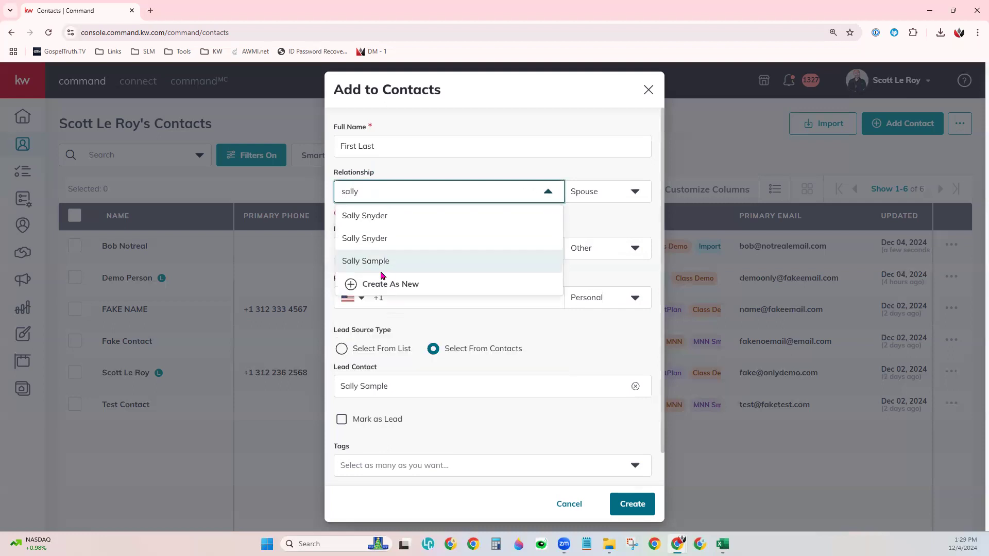
pyautogui.click(381, 264)
pyautogui.click(592, 192)
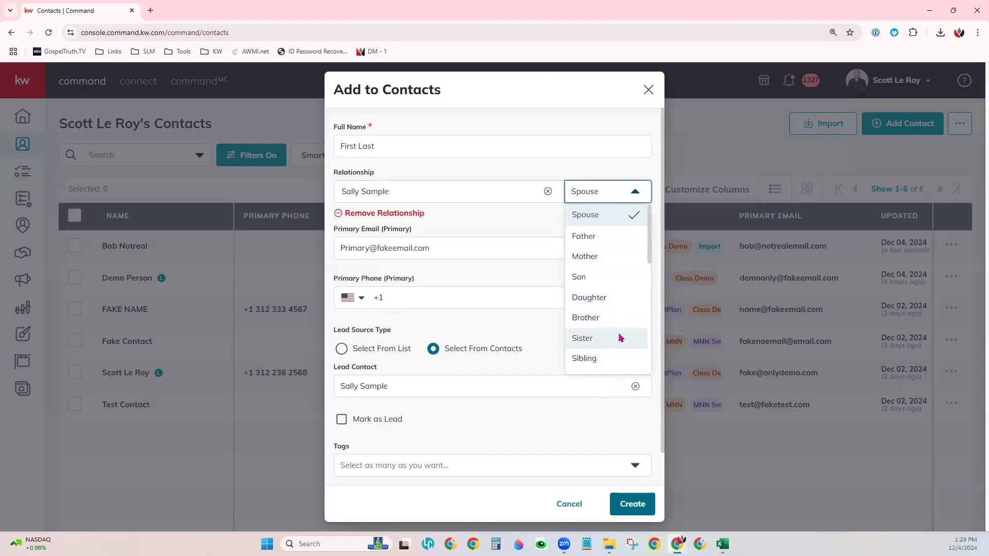
pyautogui.scroll(-3, 621, 340)
pyautogui.scroll(-2, 620, 353)
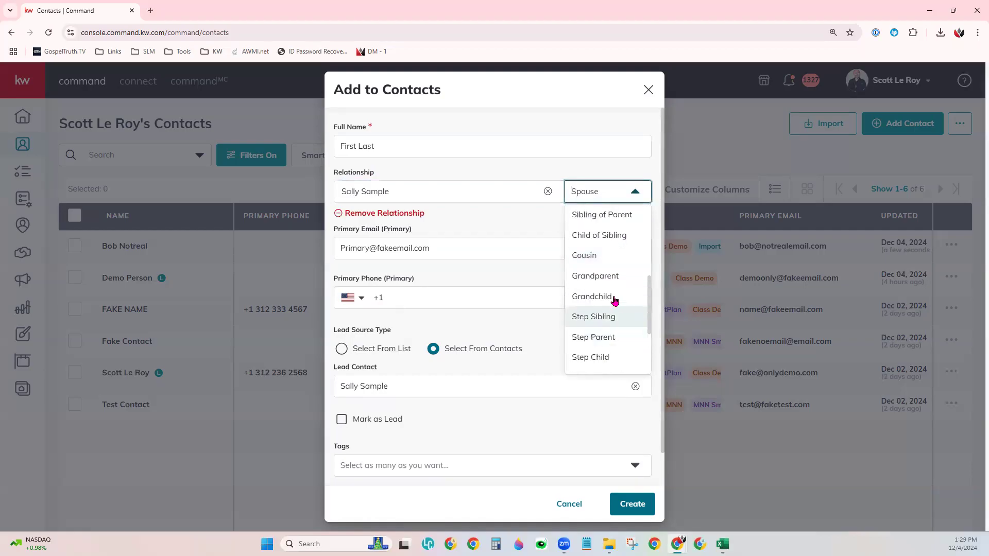
pyautogui.click(618, 260)
pyautogui.click(504, 227)
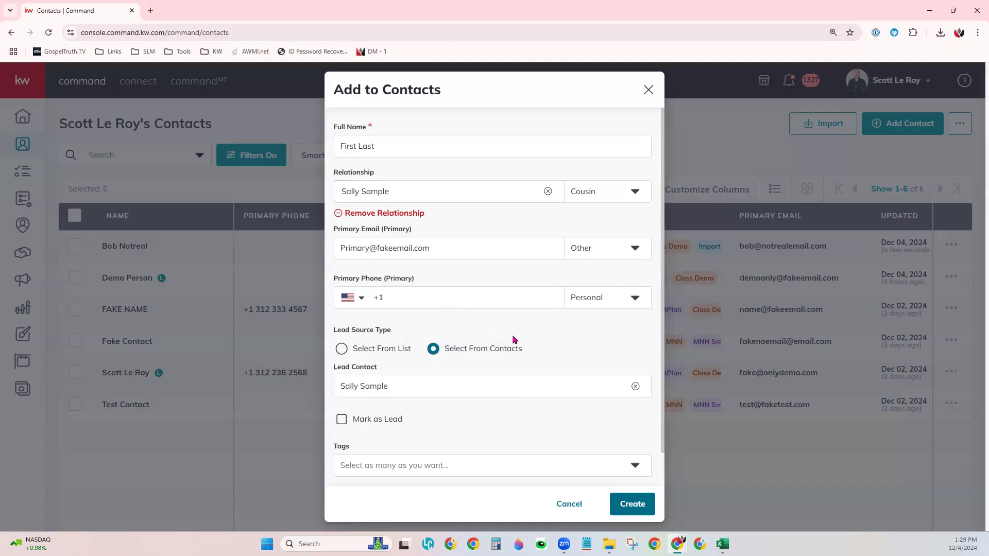
# Step: Mark the new contact as a lead
pyautogui.scroll(-1, 512, 340)
pyautogui.click(362, 391)
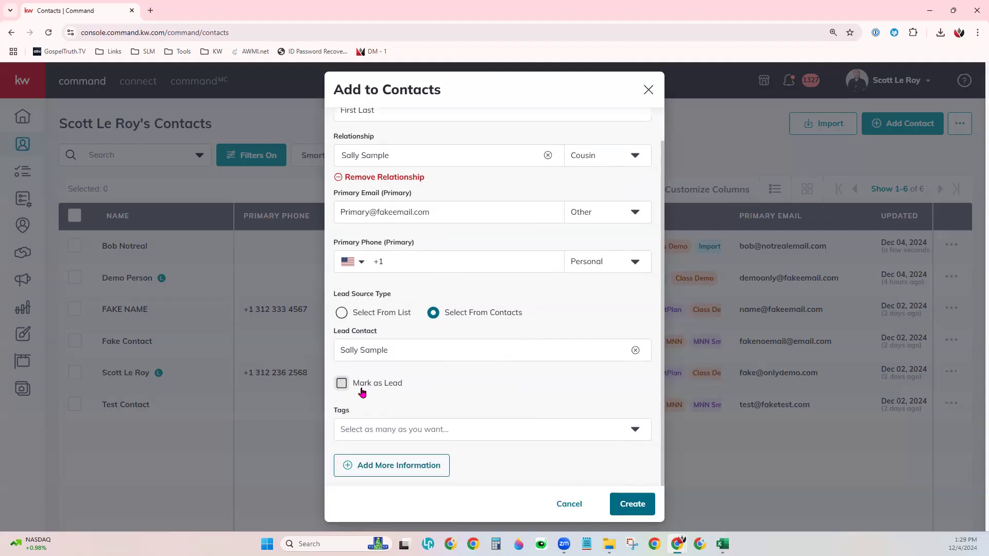
pyautogui.click(362, 391)
pyautogui.click(388, 391)
# Step: Tag the contact with the existing Class Demo tag
pyautogui.click(376, 429)
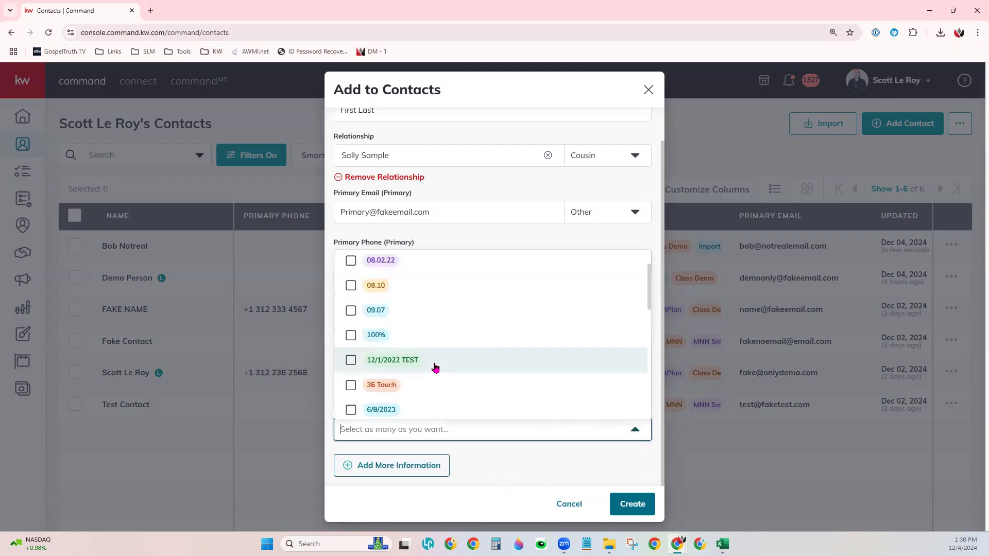
pyautogui.scroll(-3, 435, 367)
pyautogui.scroll(-5, 435, 367)
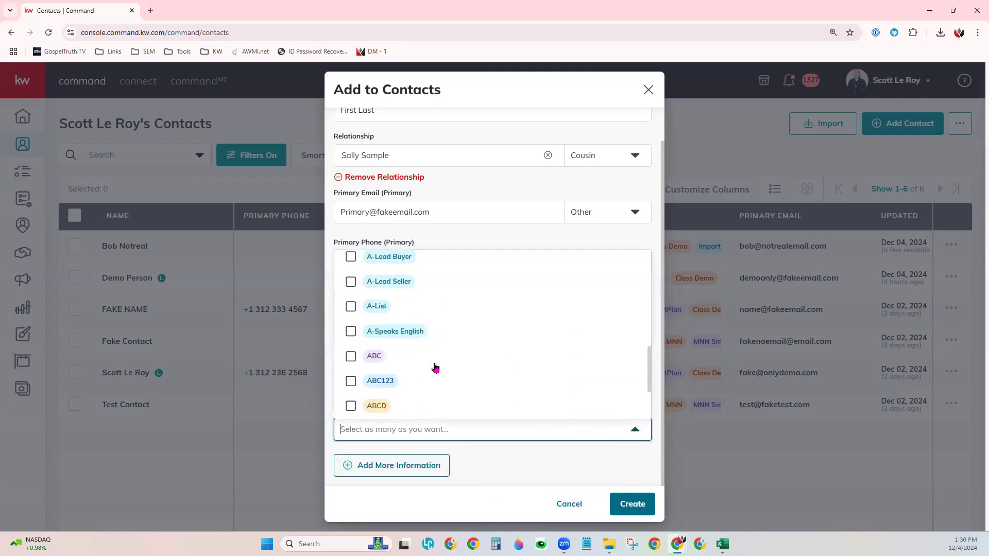
pyautogui.click(409, 431)
pyautogui.write('Class Demo')
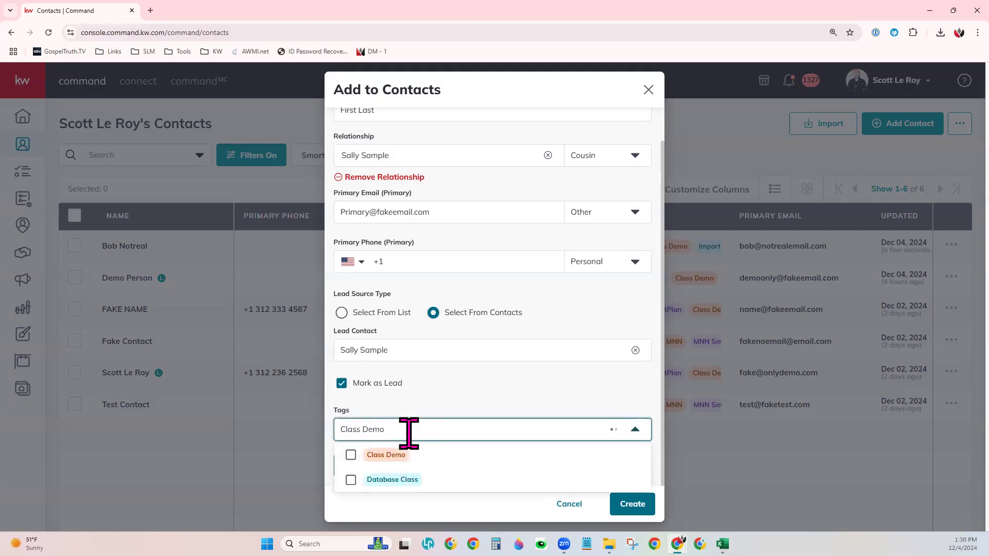
pyautogui.click(352, 455)
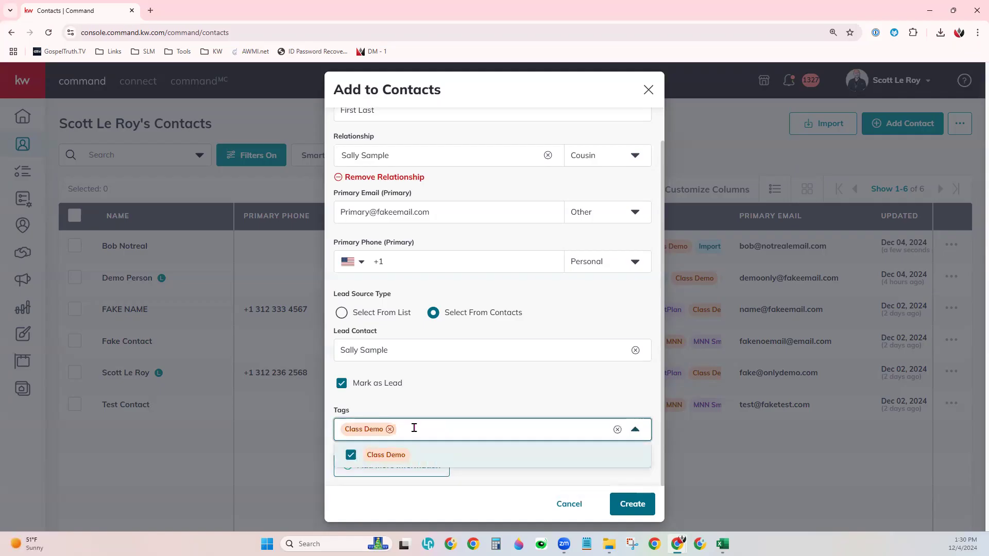
# Step: Create a new red tag named Random123 and apply it to the contact
pyautogui.write('Random')
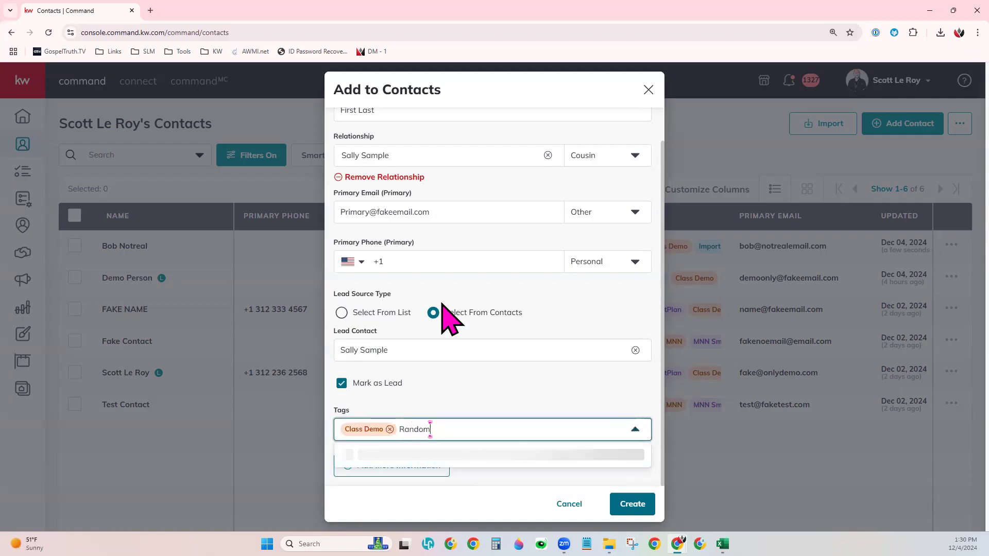
pyautogui.write('123')
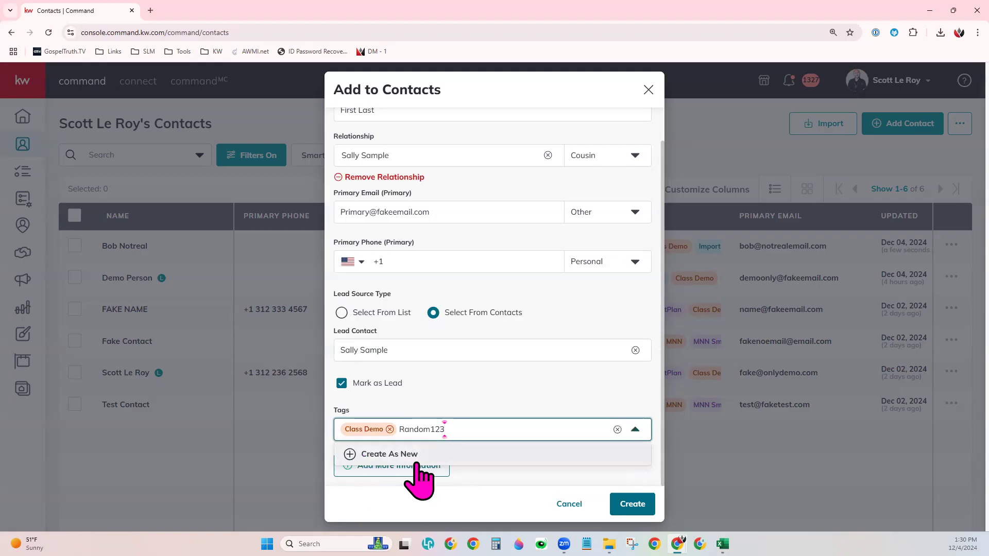
pyautogui.click(387, 454)
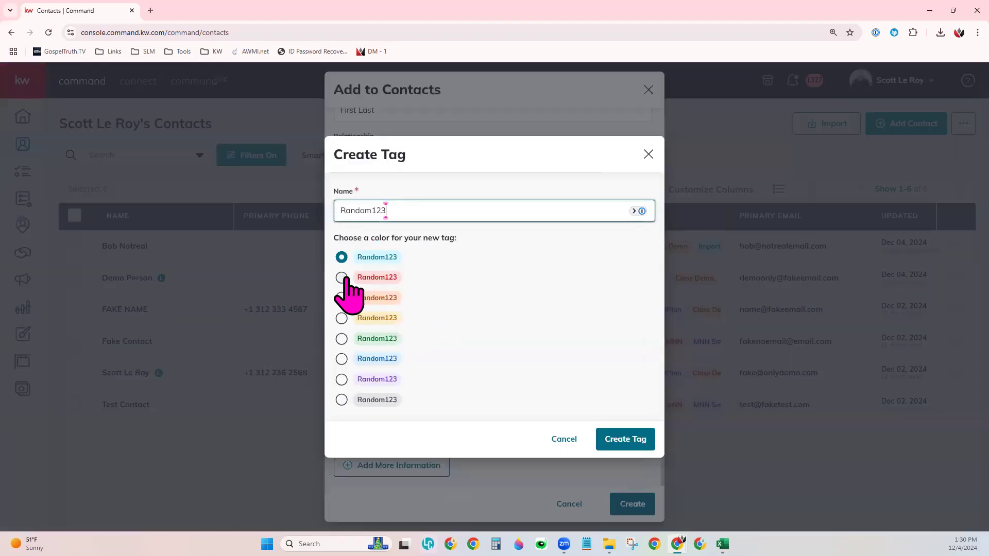
pyautogui.click(343, 278)
pyautogui.click(610, 438)
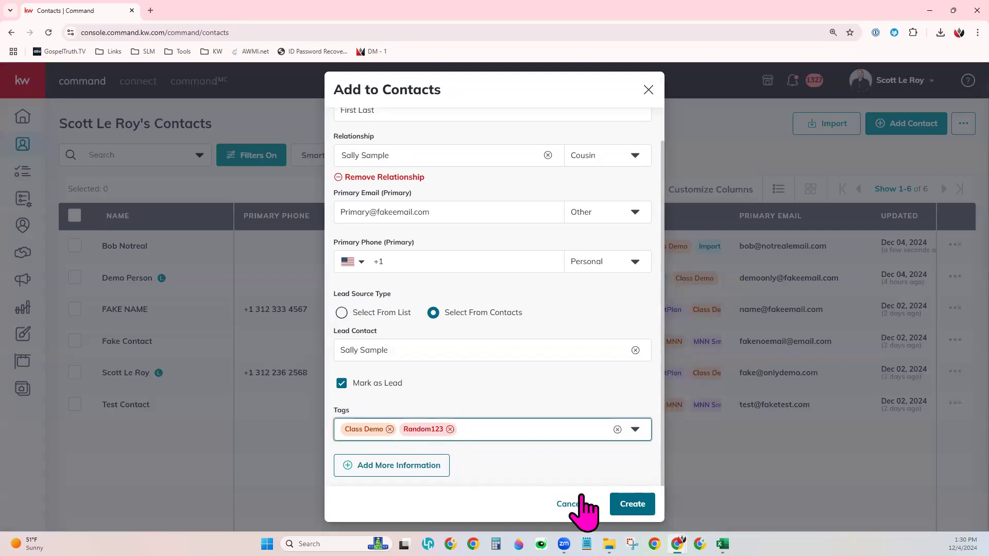
# Step: Expand Additional Contact Information and scroll through preferred method, email, phone and address fields
pyautogui.click(405, 466)
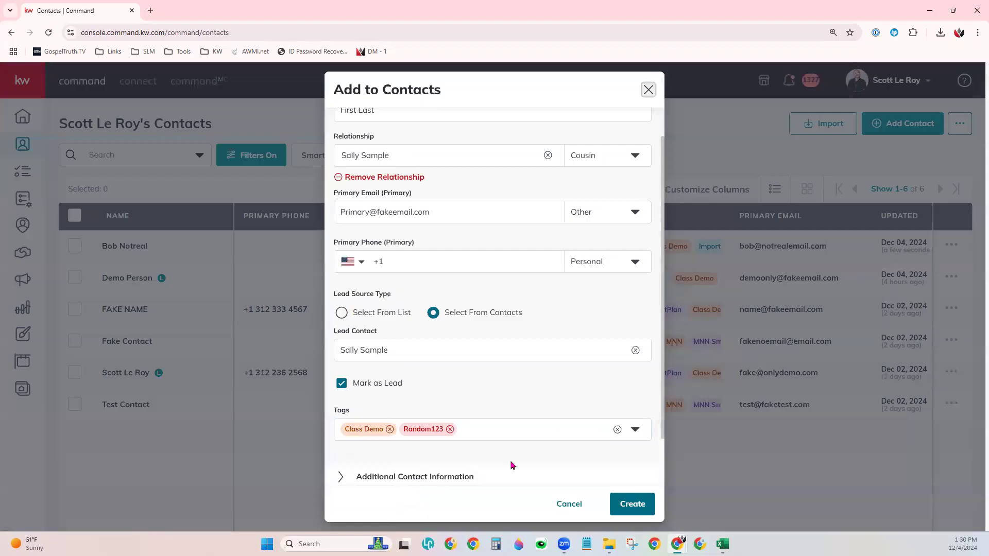
pyautogui.scroll(-1, 511, 461)
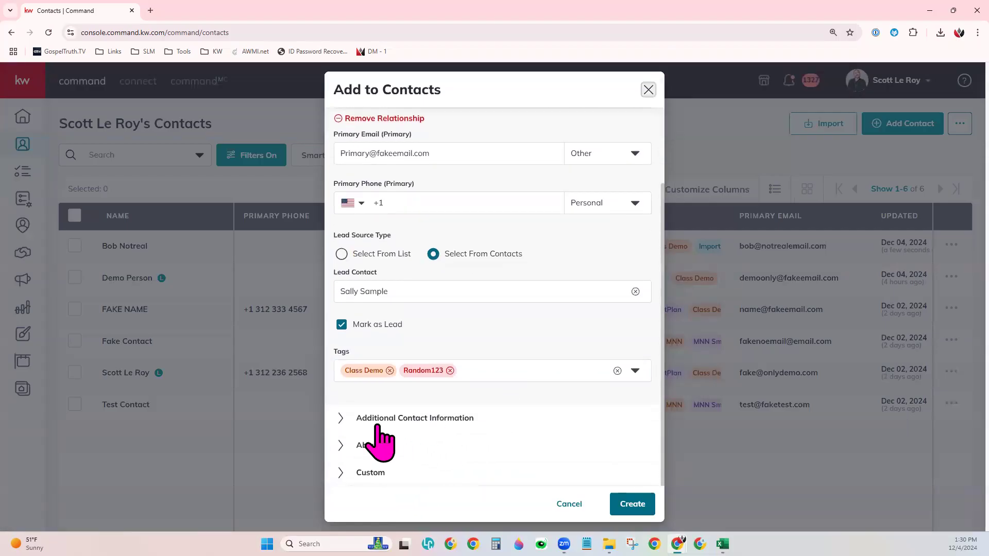
pyautogui.click(416, 418)
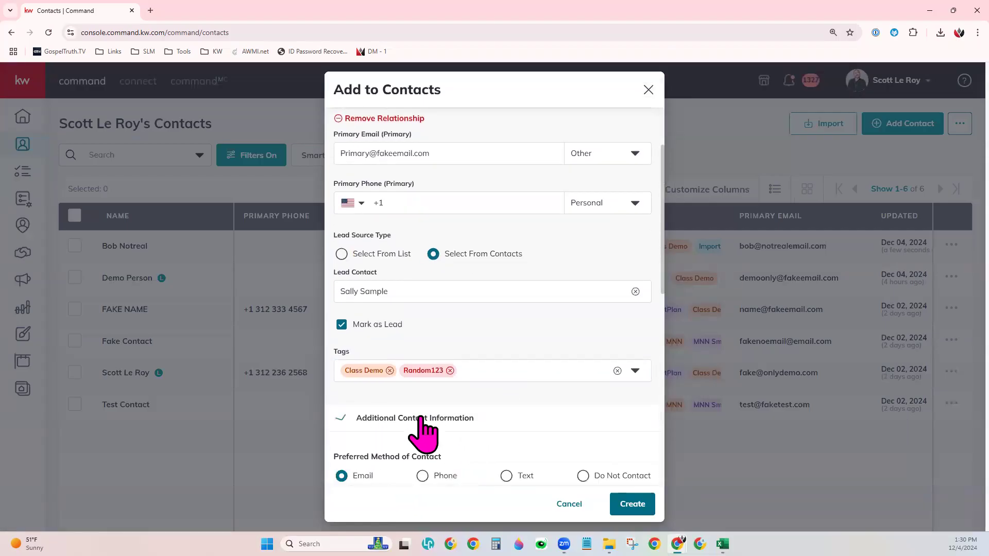
pyautogui.scroll(-5, 431, 397)
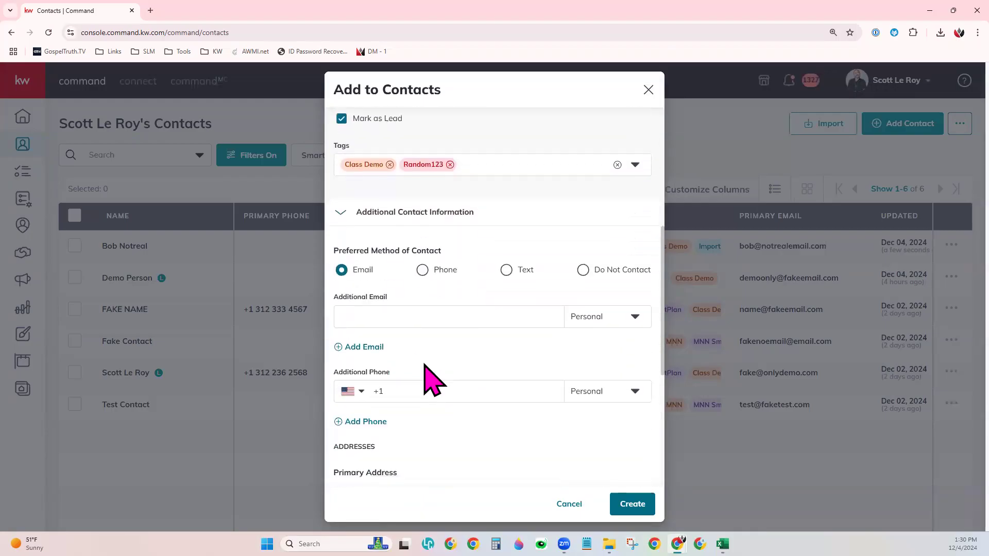
pyautogui.scroll(-2, 430, 380)
pyautogui.scroll(1, 349, 159)
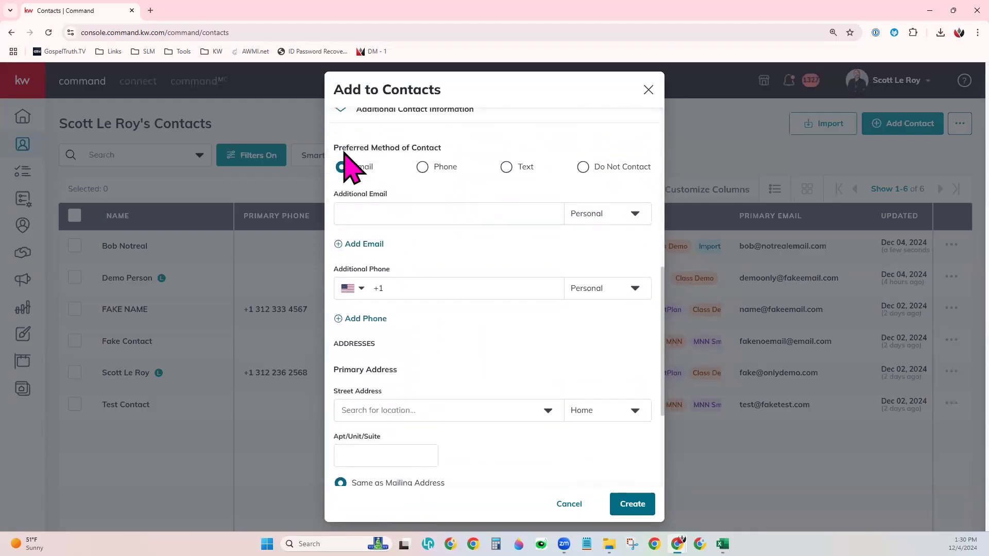
pyautogui.moveTo(345, 148); pyautogui.dragTo(430, 149)
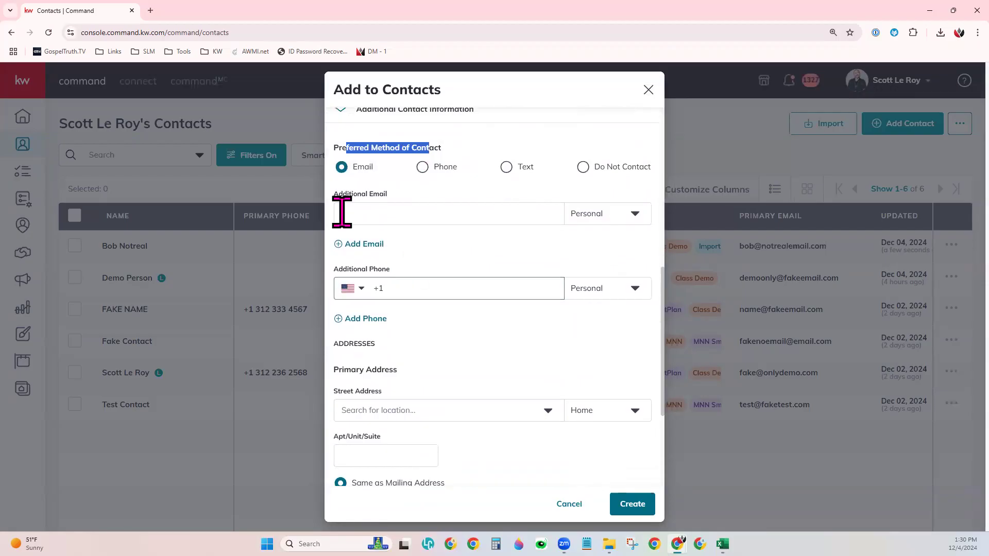
pyautogui.click(409, 250)
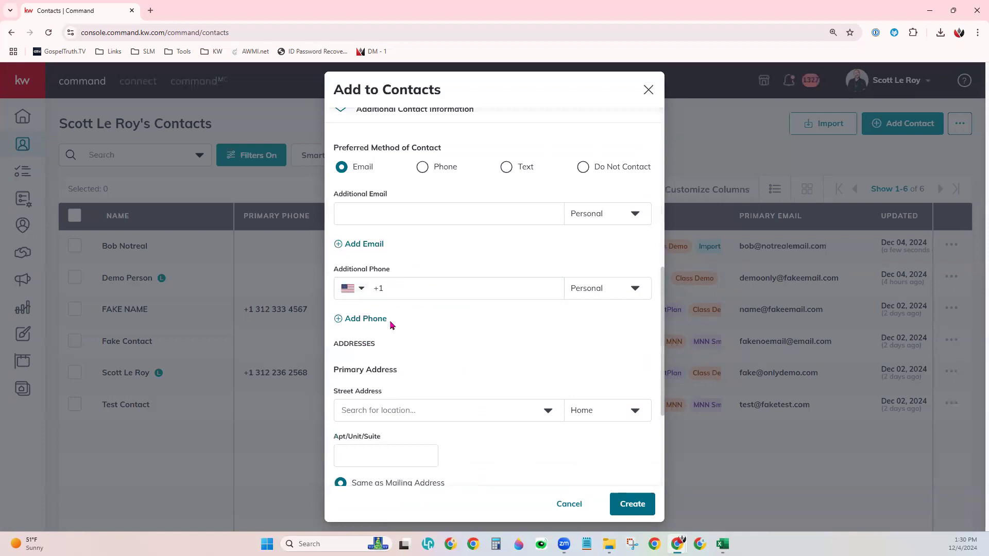
pyautogui.scroll(-3, 483, 355)
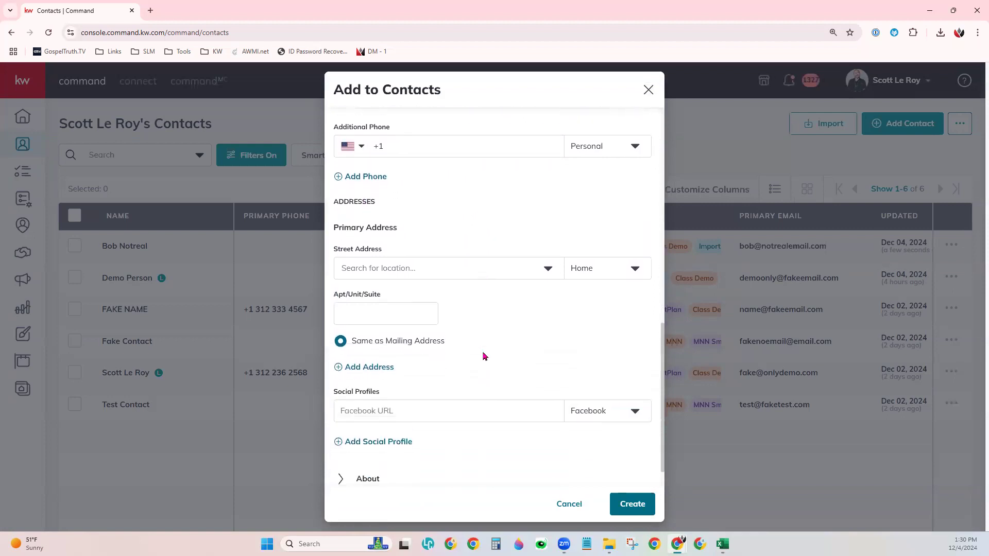
pyautogui.scroll(-1, 483, 355)
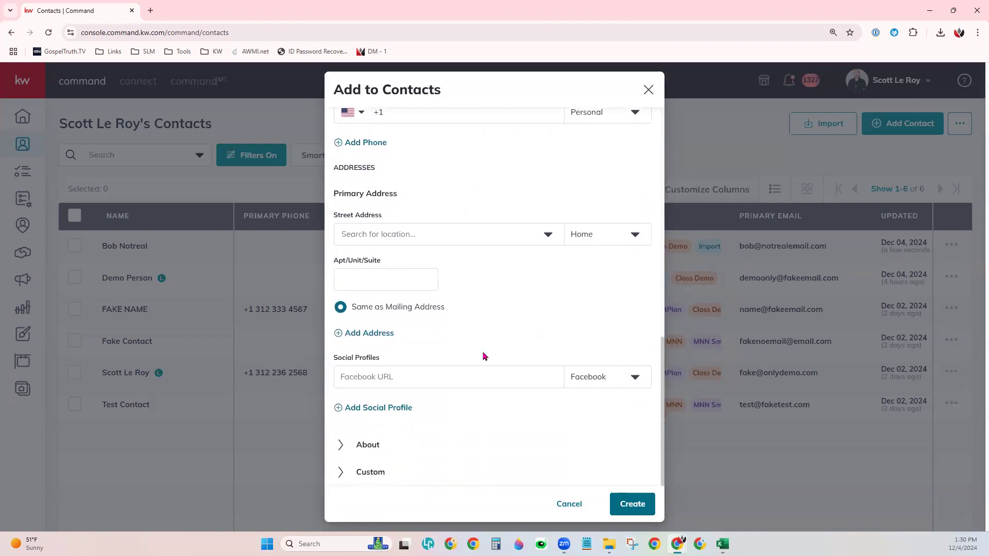
# Step: Enter 123 Main Street, White Plains, NY 10601, US as a Rental address and check Facebook profile types
pyautogui.click(379, 232)
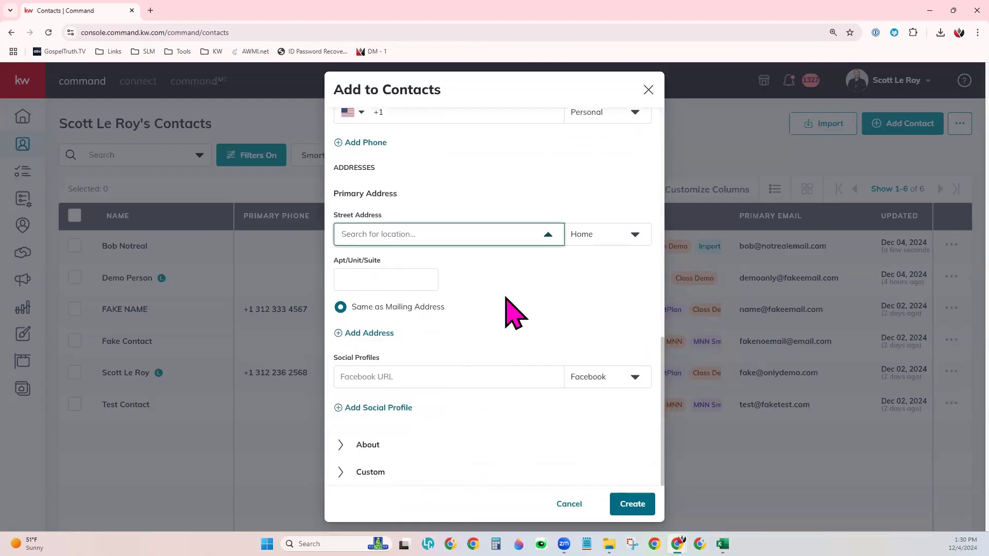
pyautogui.write('123 Main')
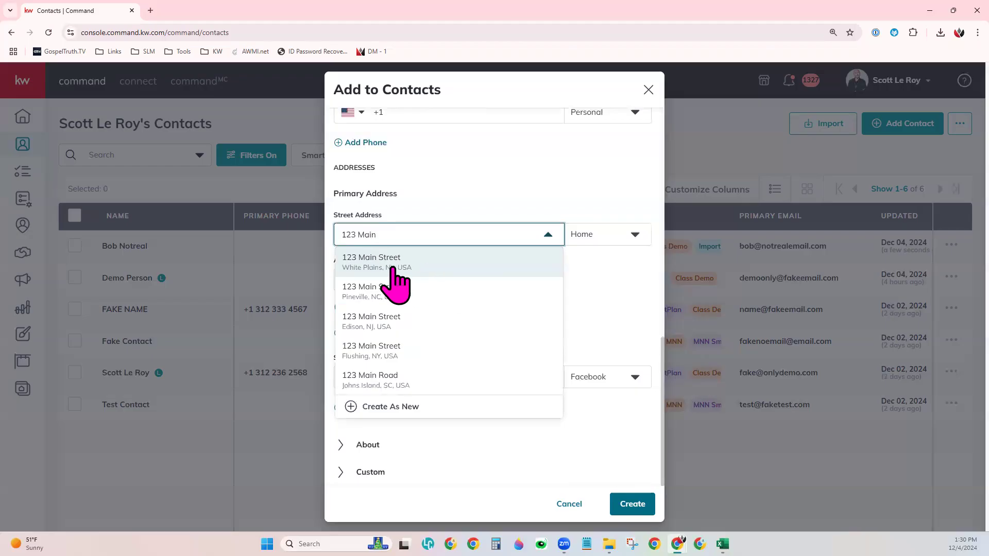
pyautogui.click(390, 271)
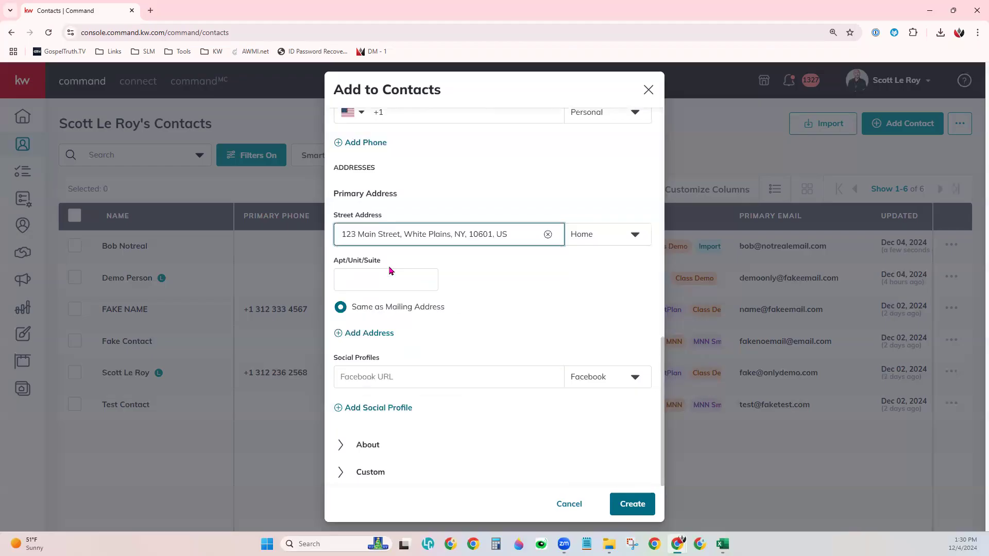
pyautogui.click(595, 242)
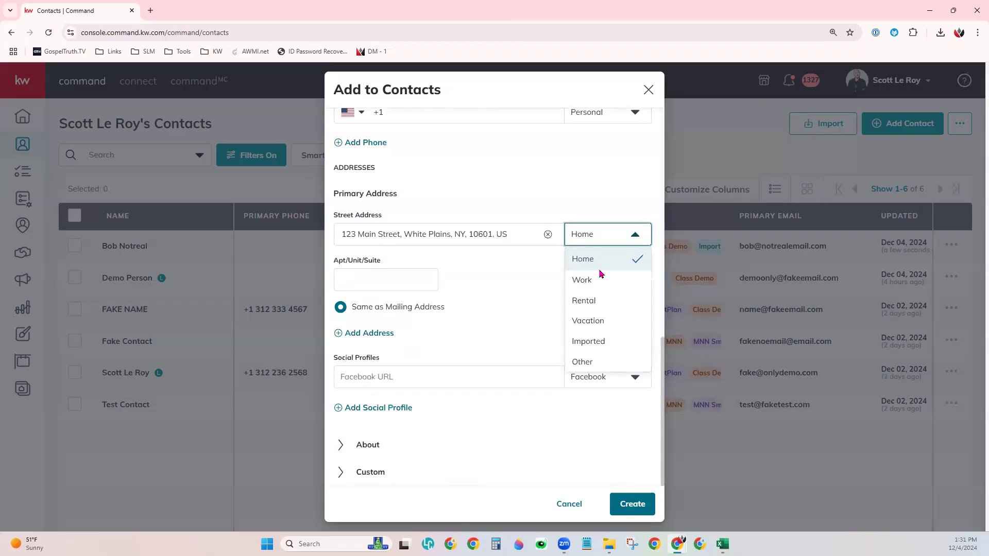
pyautogui.click(605, 308)
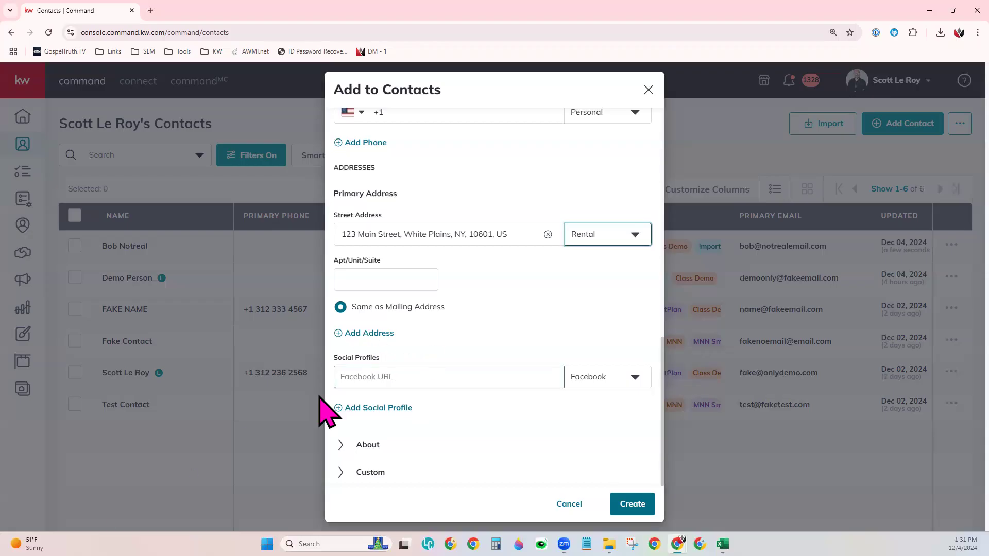
pyautogui.click(427, 377)
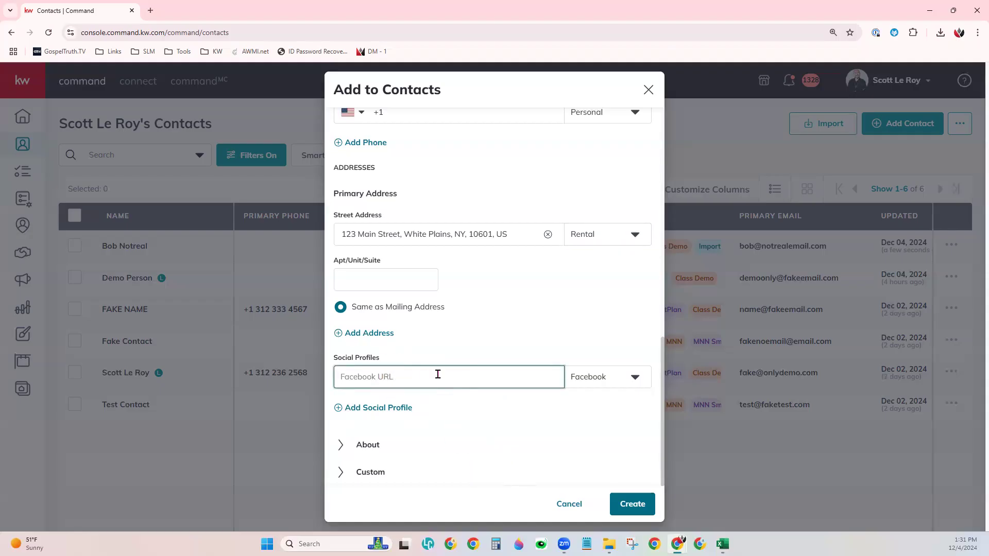
pyautogui.click(592, 378)
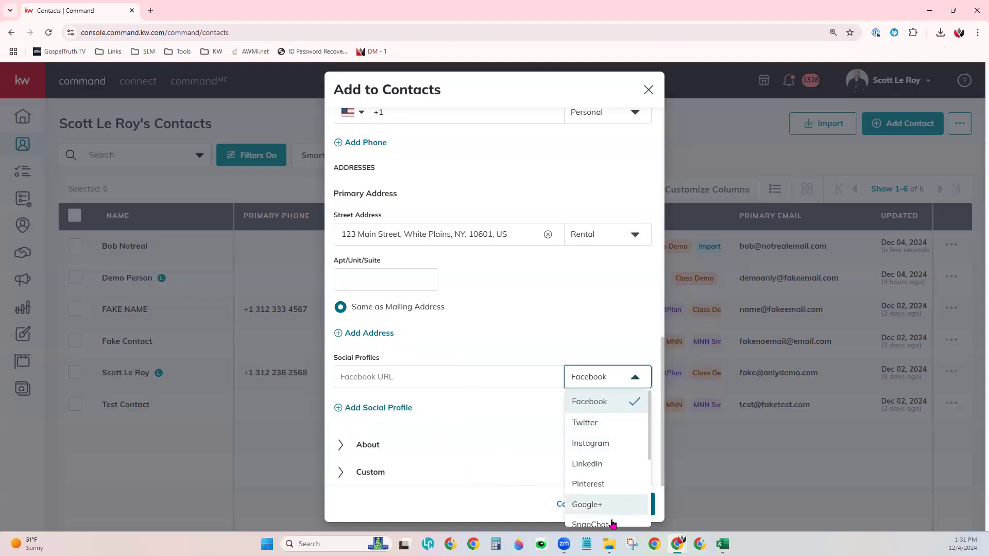
# Step: Keep Facebook as the social type, expand About, and click into Legal Name and Description
pyautogui.click(507, 410)
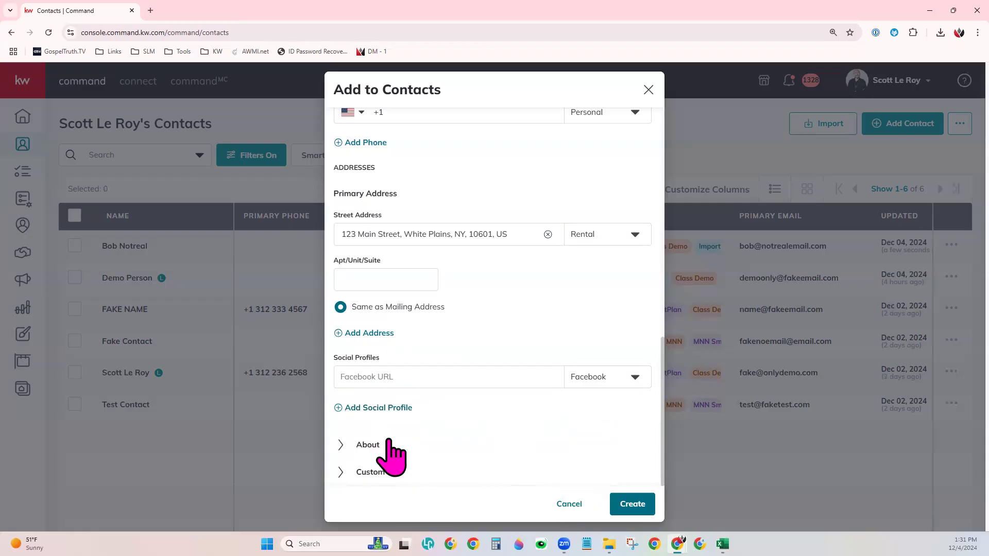
pyautogui.click(361, 446)
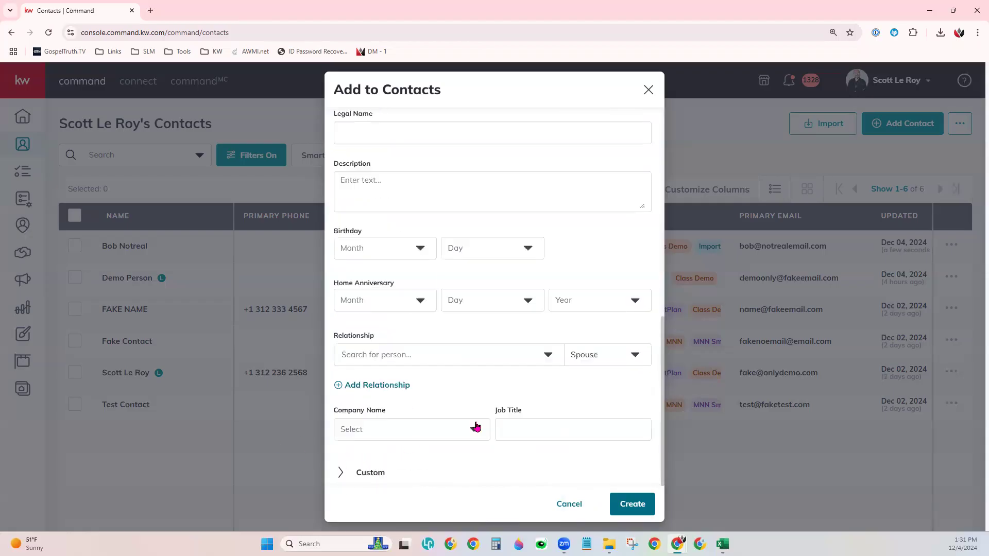
pyautogui.scroll(2, 438, 355)
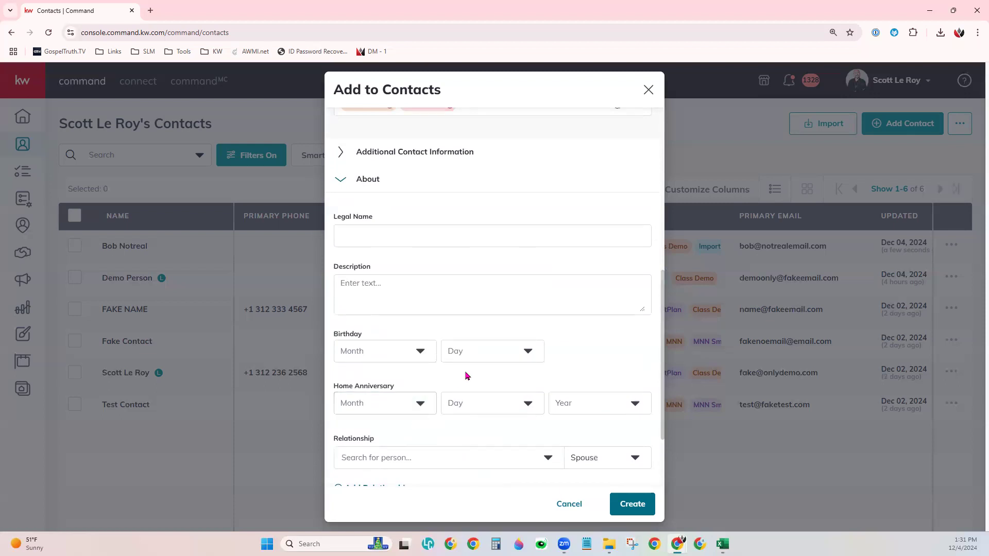
pyautogui.scroll(-1, 466, 375)
pyautogui.click(383, 182)
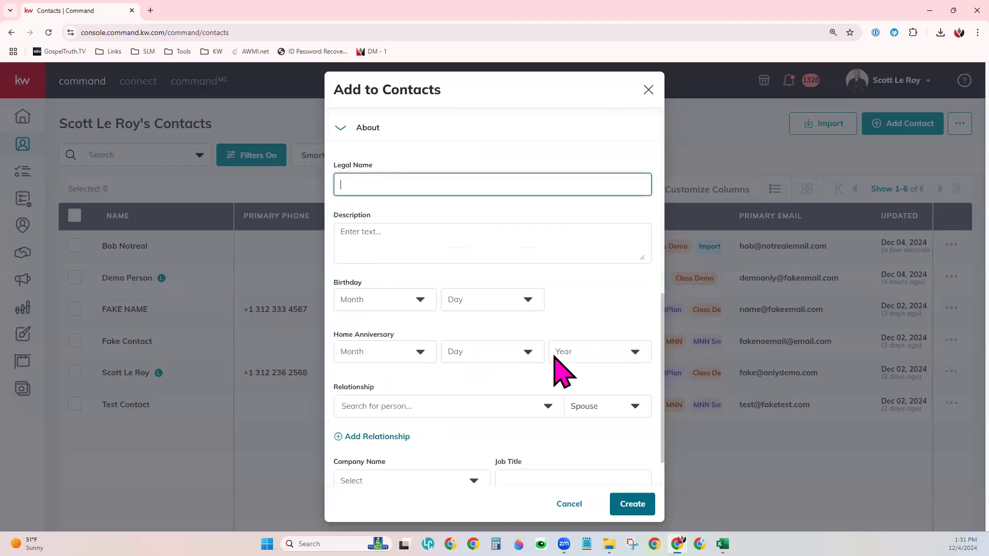
pyautogui.click(479, 212)
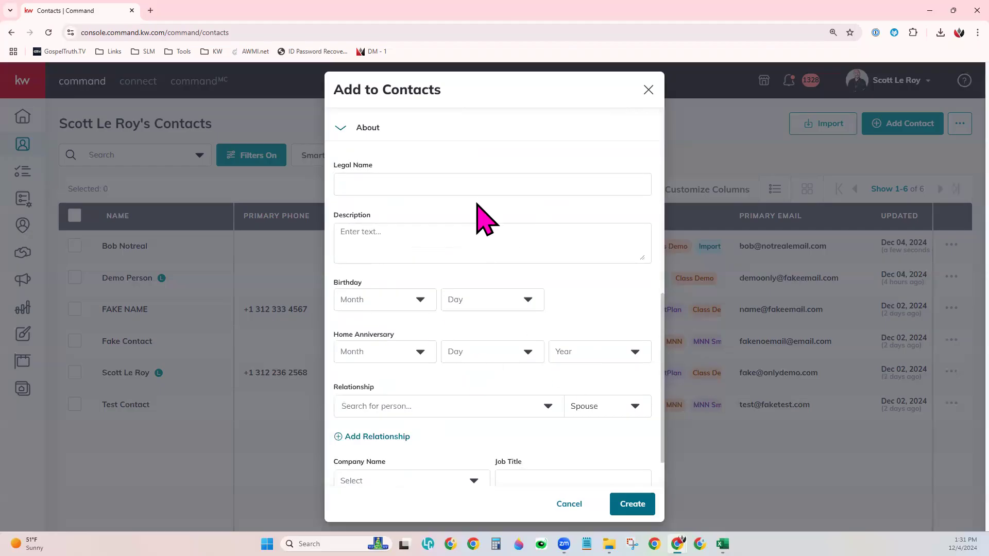
pyautogui.click(460, 237)
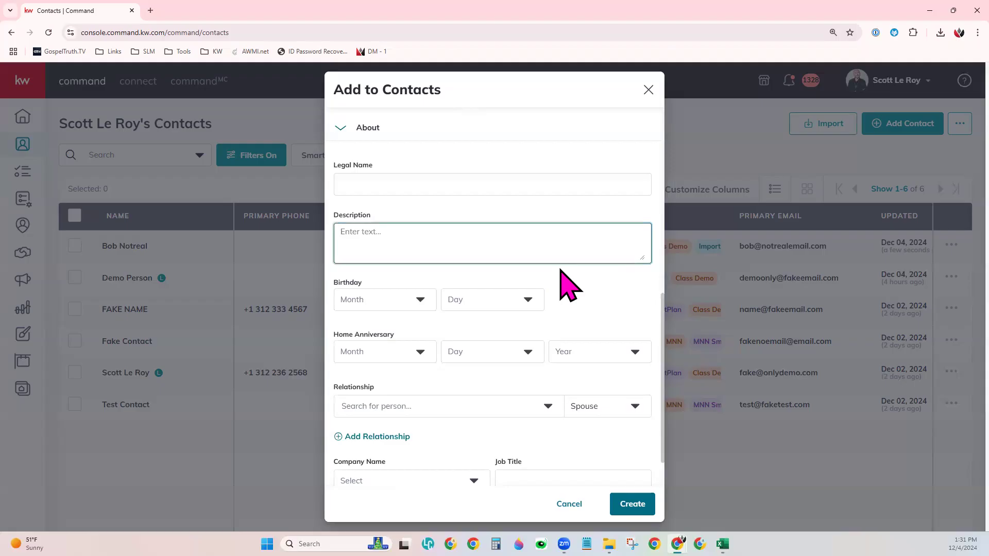
pyautogui.scroll(-1, 566, 286)
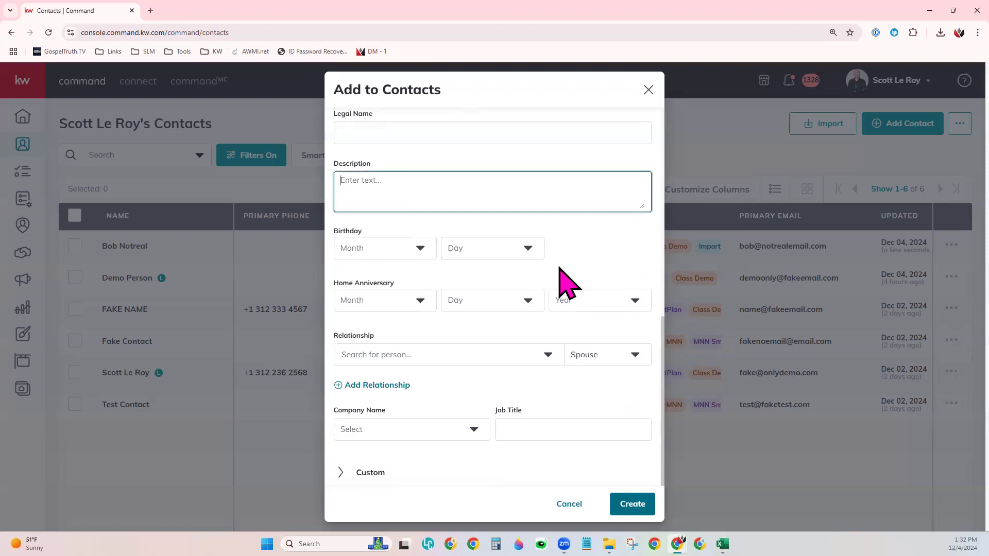
# Step: Set the contact's birthday to February 7
pyautogui.click(375, 256)
pyautogui.click(373, 289)
pyautogui.click(489, 248)
pyautogui.click(478, 394)
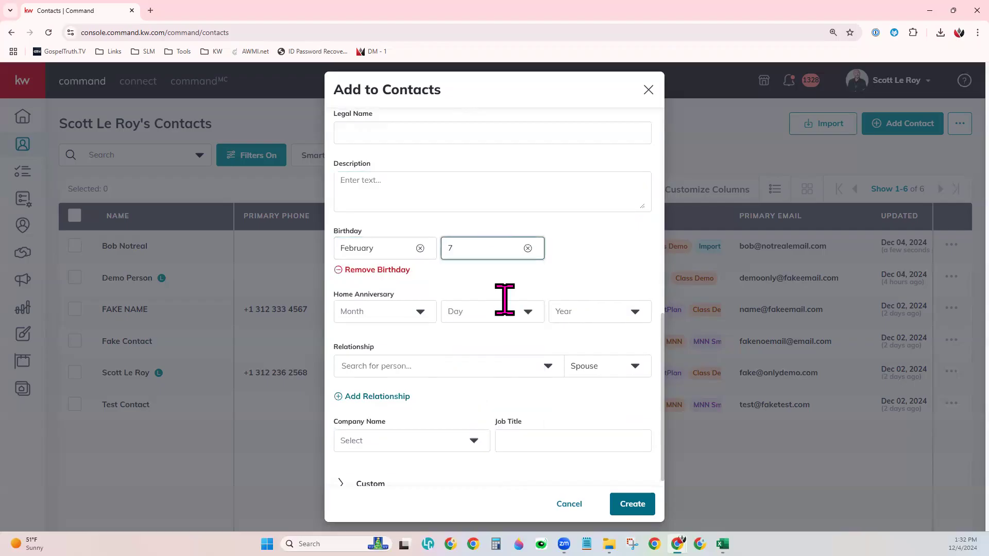
pyautogui.click(574, 255)
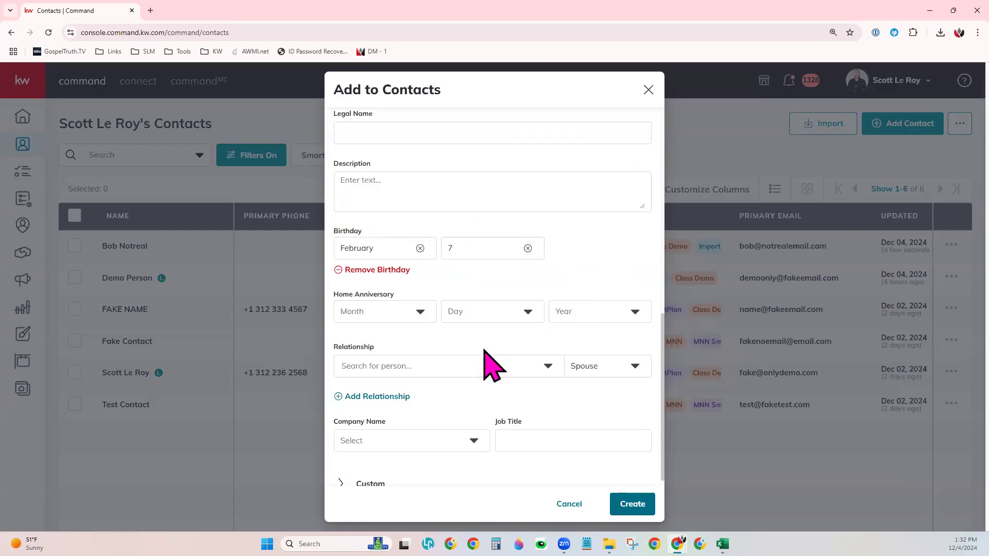
# Step: Set the home anniversary to June 6, 2019
pyautogui.click(379, 309)
pyautogui.click(400, 434)
pyautogui.click(487, 312)
pyautogui.click(481, 452)
pyautogui.click(574, 311)
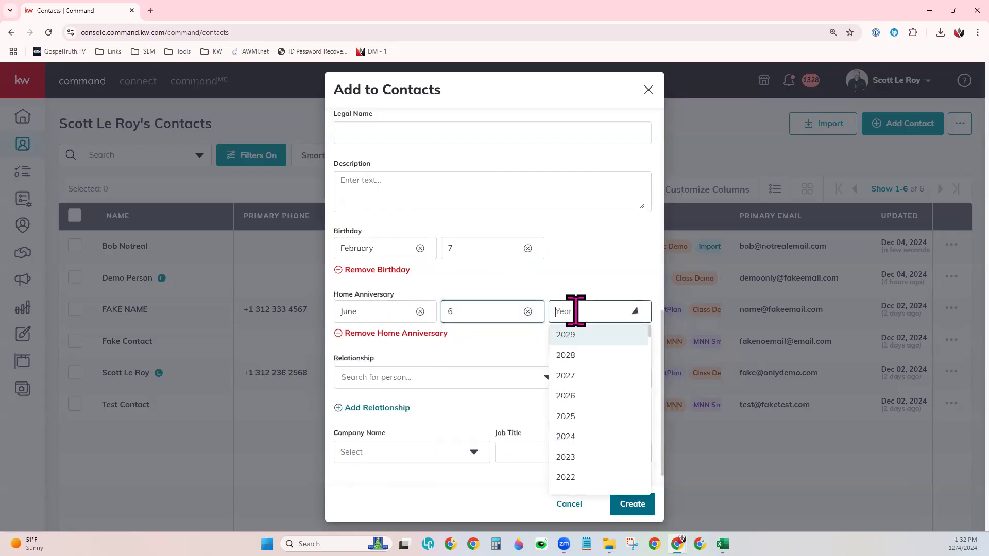
pyautogui.scroll(-3, 592, 438)
pyautogui.click(583, 403)
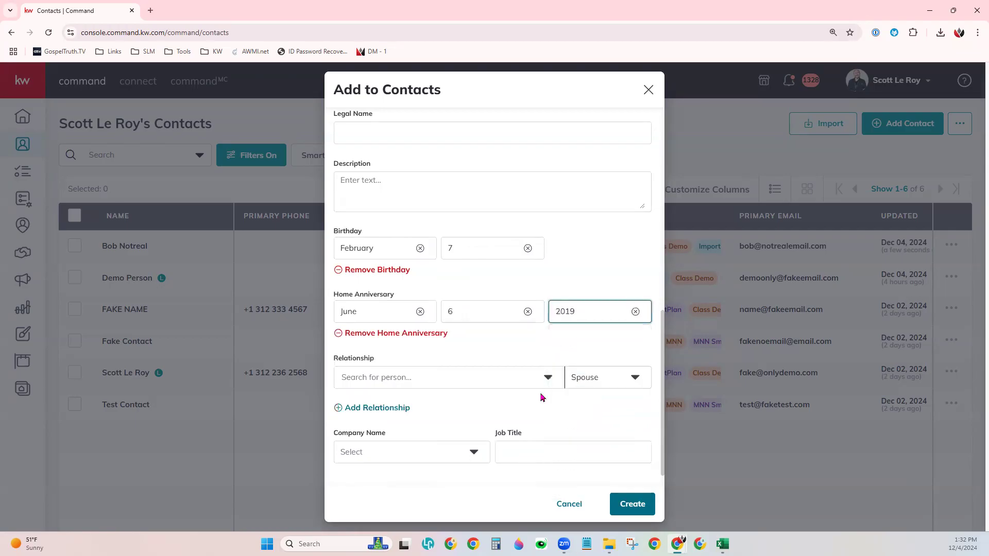
pyautogui.click(592, 250)
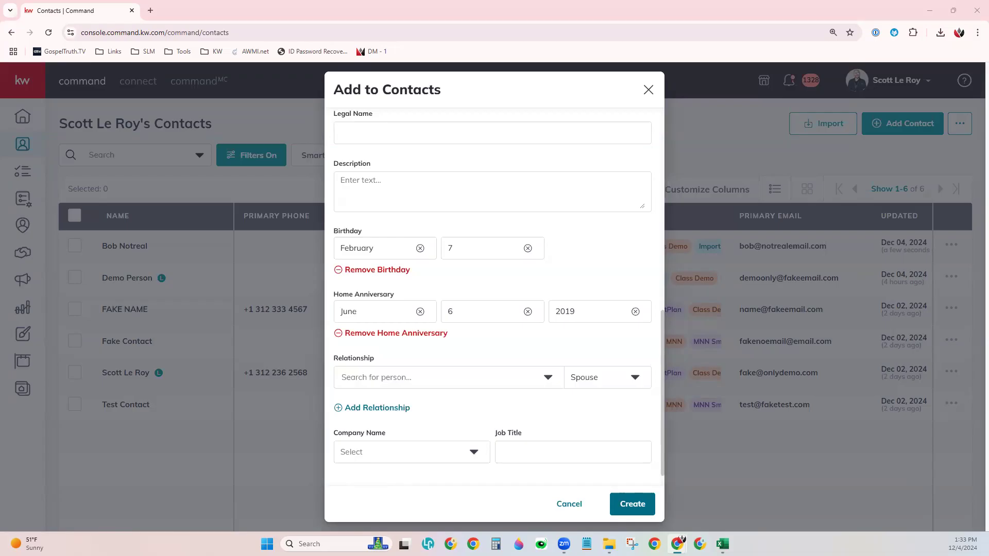
pyautogui.scroll(1, 477, 273)
pyautogui.click(370, 193)
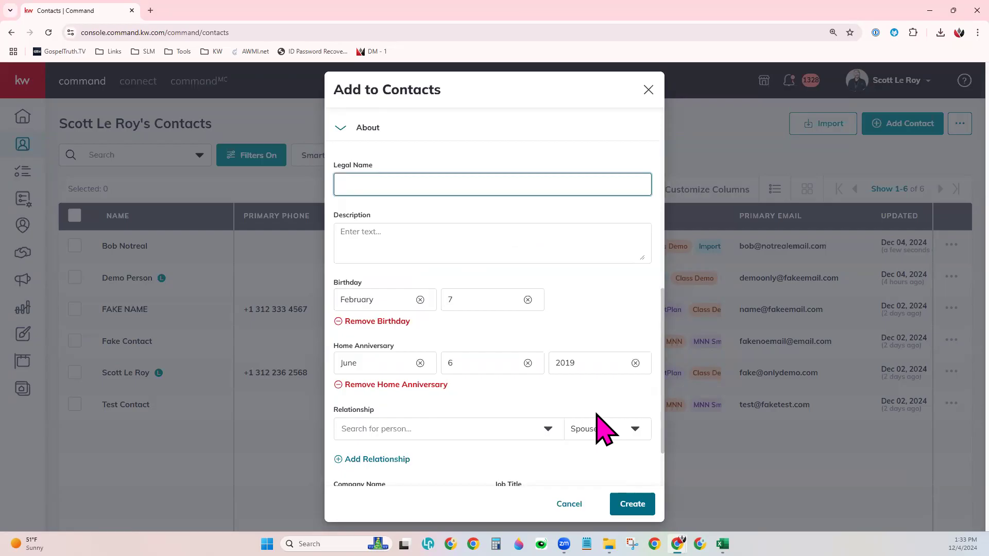
pyautogui.scroll(-2, 571, 392)
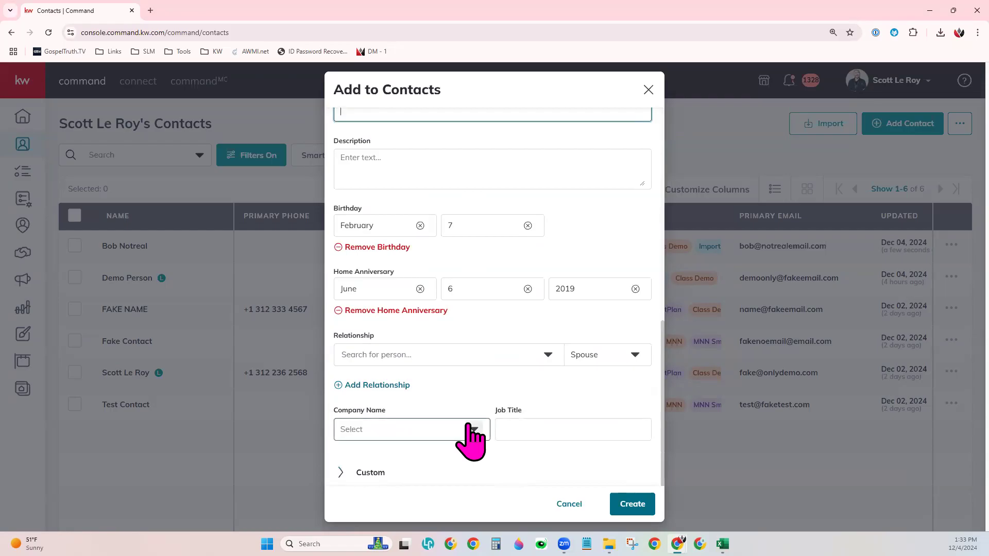
pyautogui.click(398, 429)
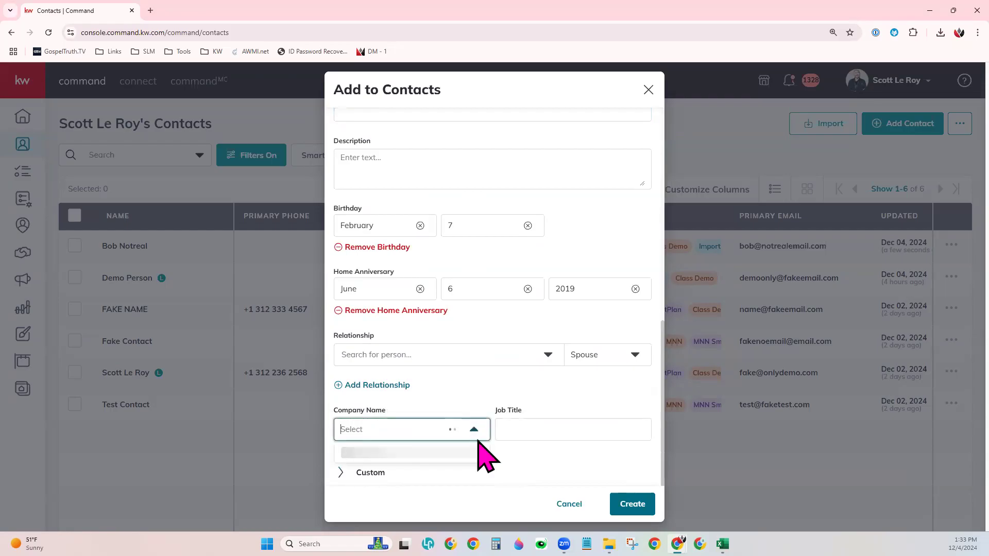
pyautogui.scroll(-2, 435, 339)
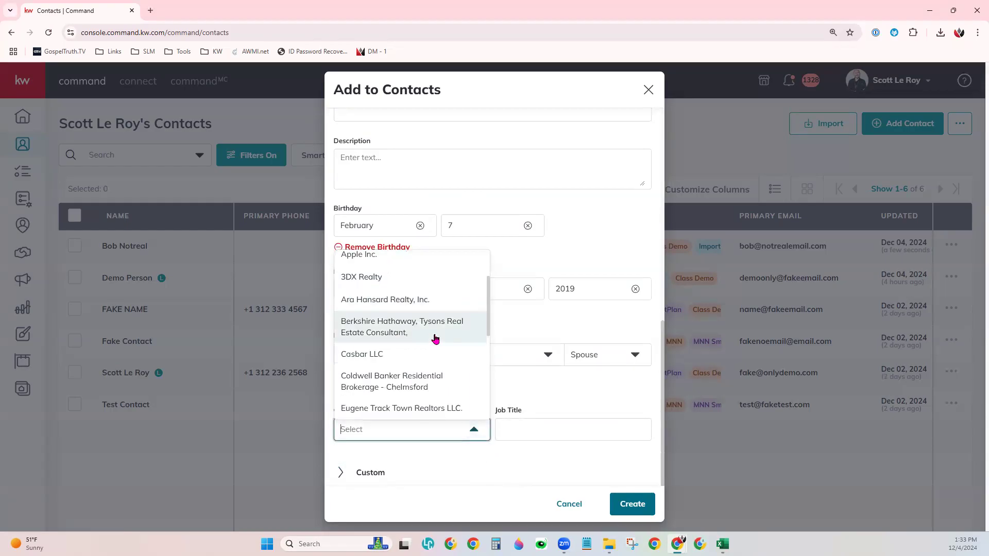
pyautogui.scroll(-4, 435, 339)
pyautogui.click(553, 471)
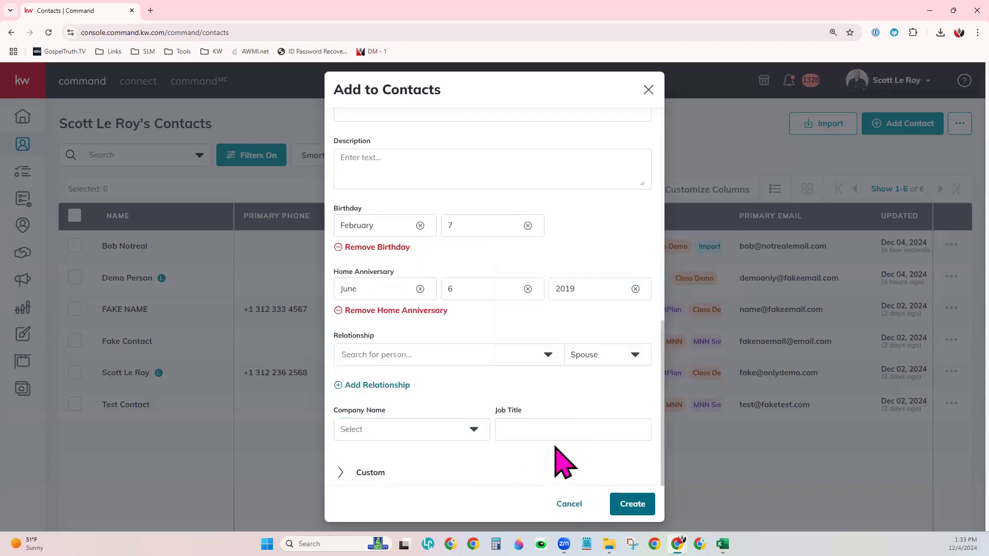
# Step: Expand the Custom section and add the Pie Giveaway custom field
pyautogui.click(374, 474)
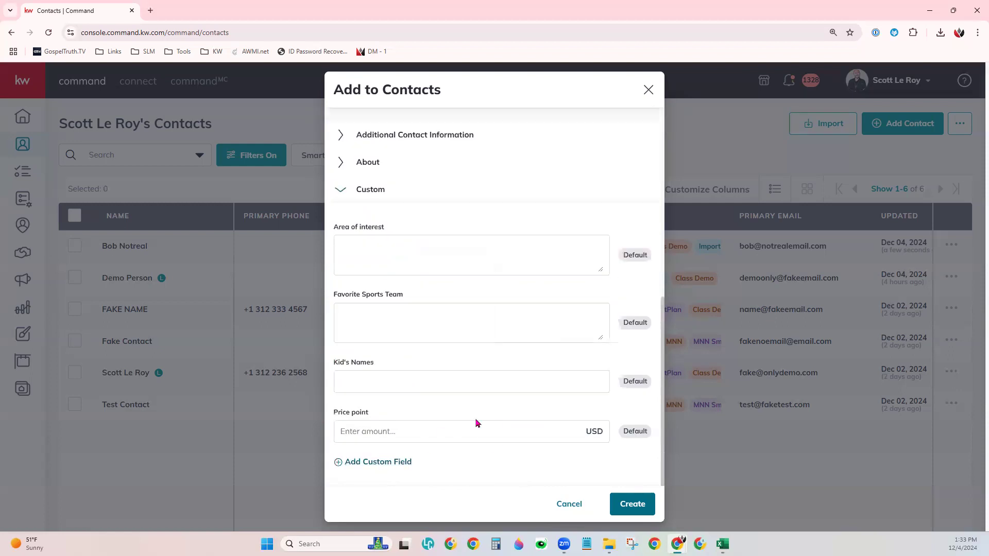
pyautogui.click(475, 242)
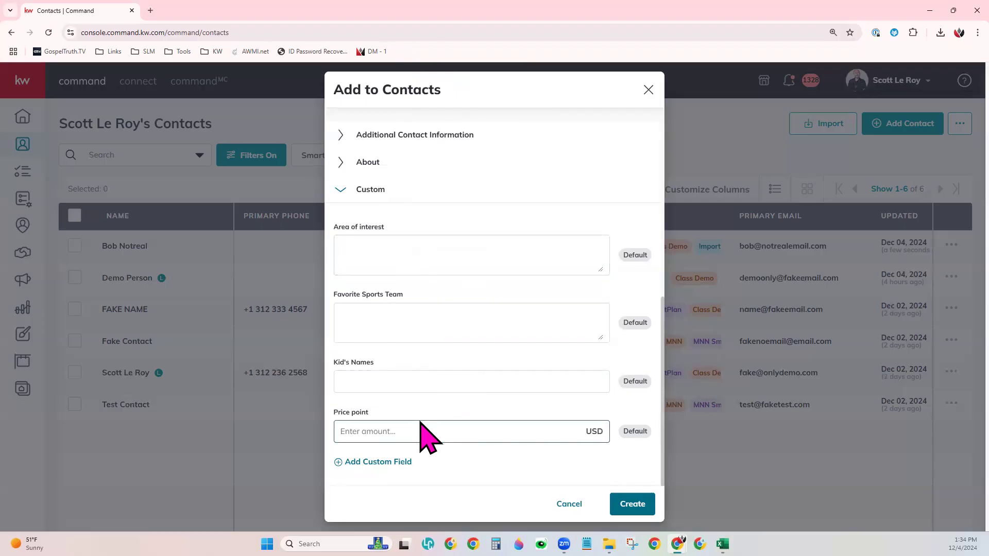
pyautogui.click(379, 462)
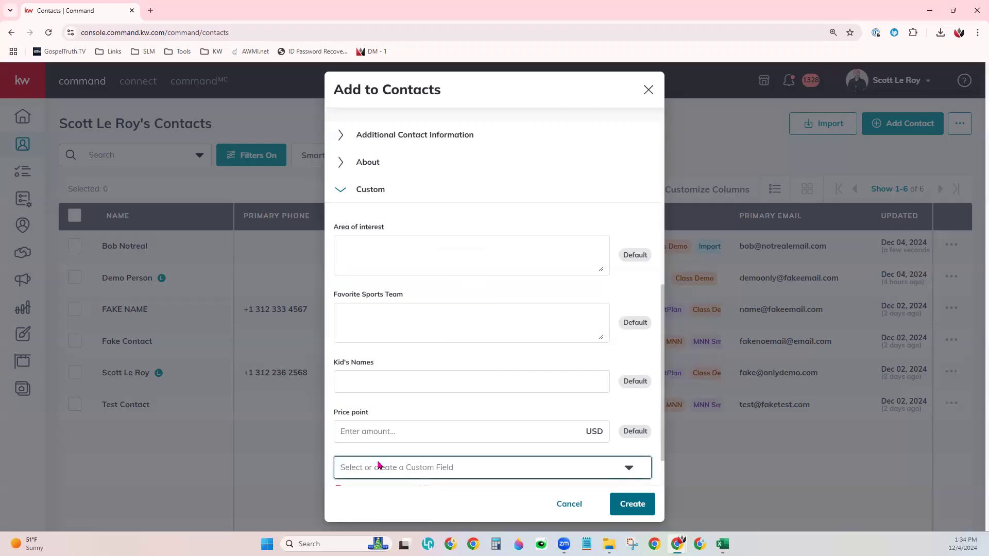
pyautogui.scroll(-1, 496, 438)
pyautogui.click(444, 415)
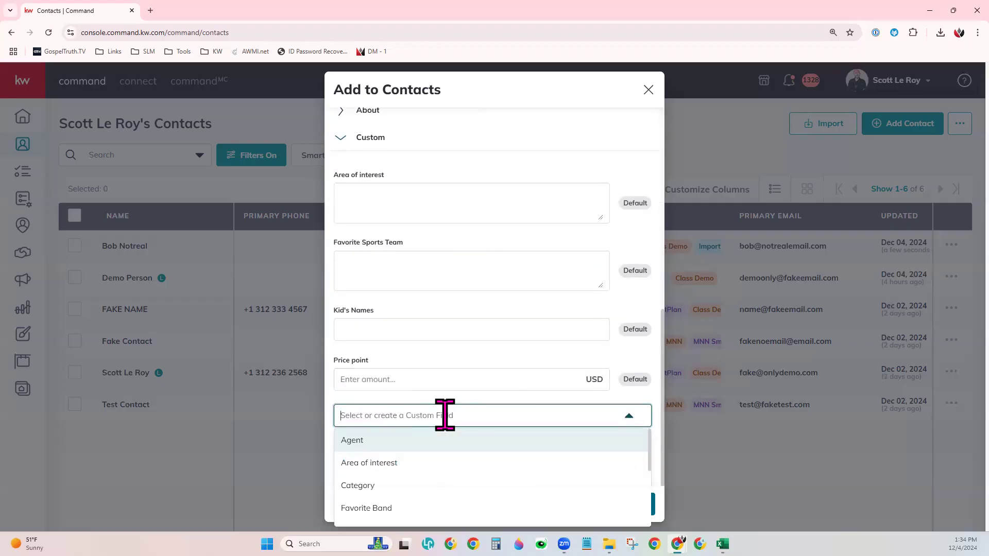
pyautogui.scroll(-1, 473, 486)
pyautogui.scroll(-2, 471, 484)
pyautogui.scroll(-1, 459, 478)
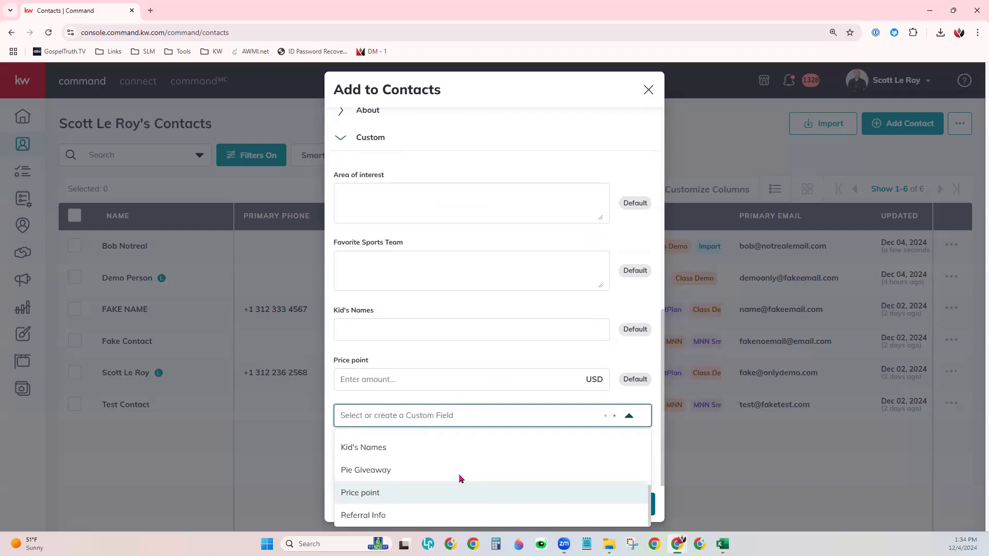
pyautogui.click(365, 473)
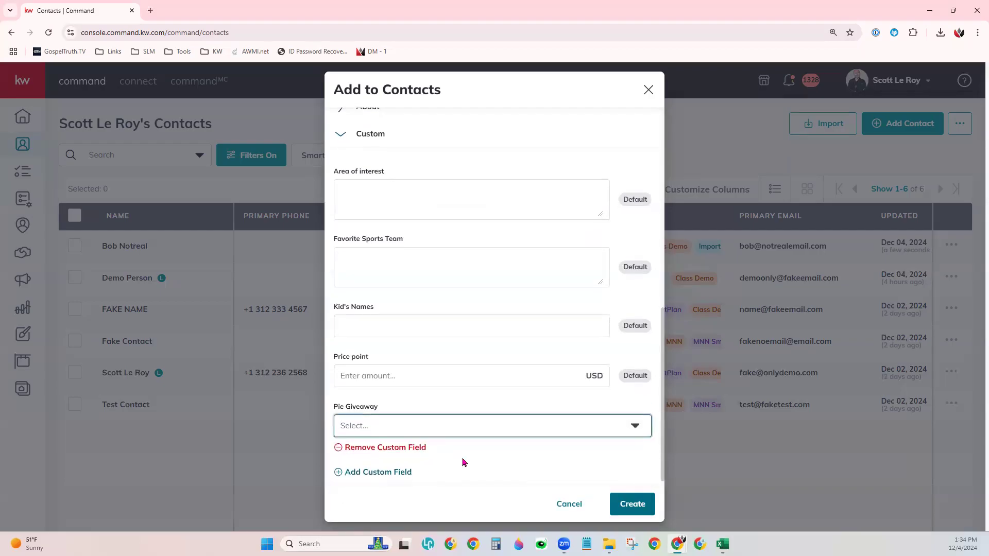
# Step: Set the Pie Giveaway field to Apple
pyautogui.scroll(-1, 464, 463)
pyautogui.click(478, 443)
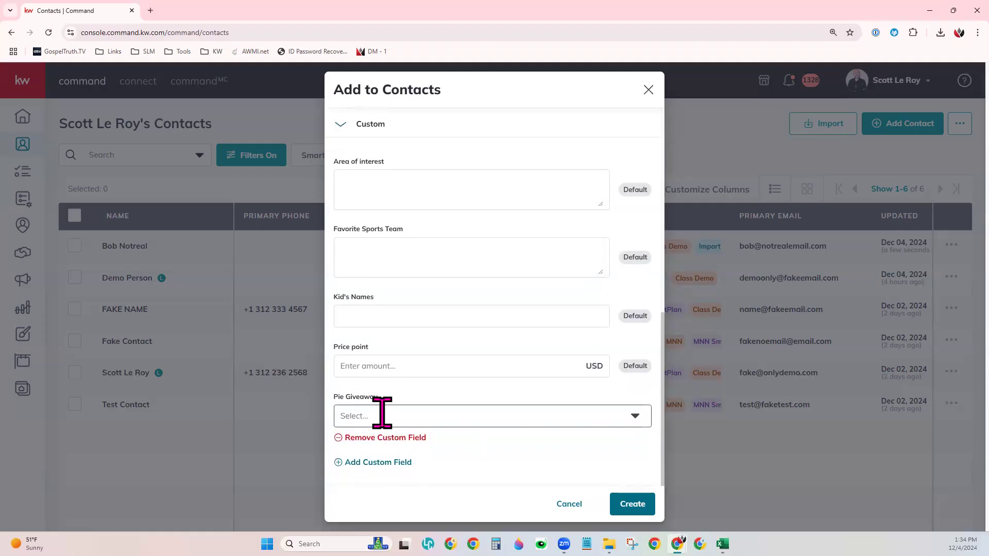
pyautogui.click(397, 180)
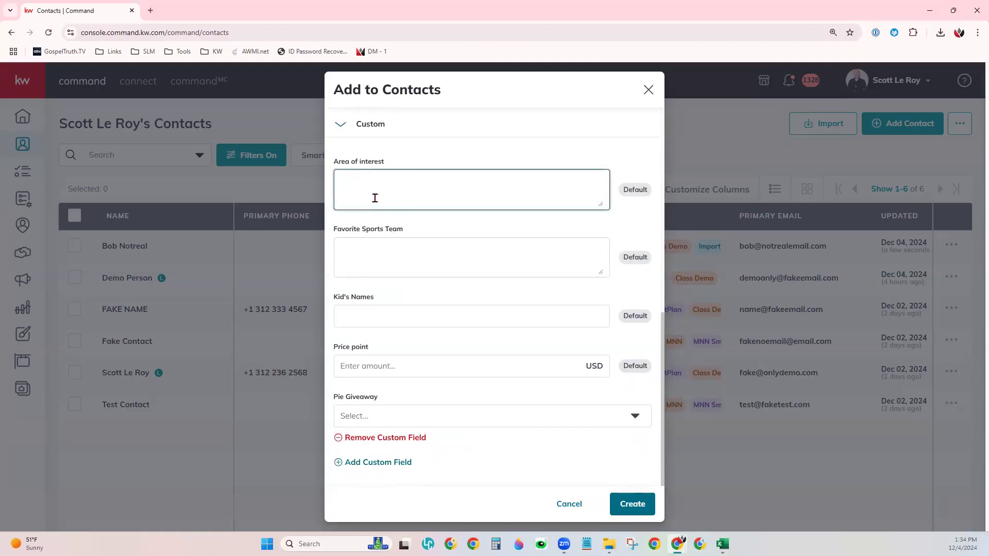
pyautogui.click(384, 417)
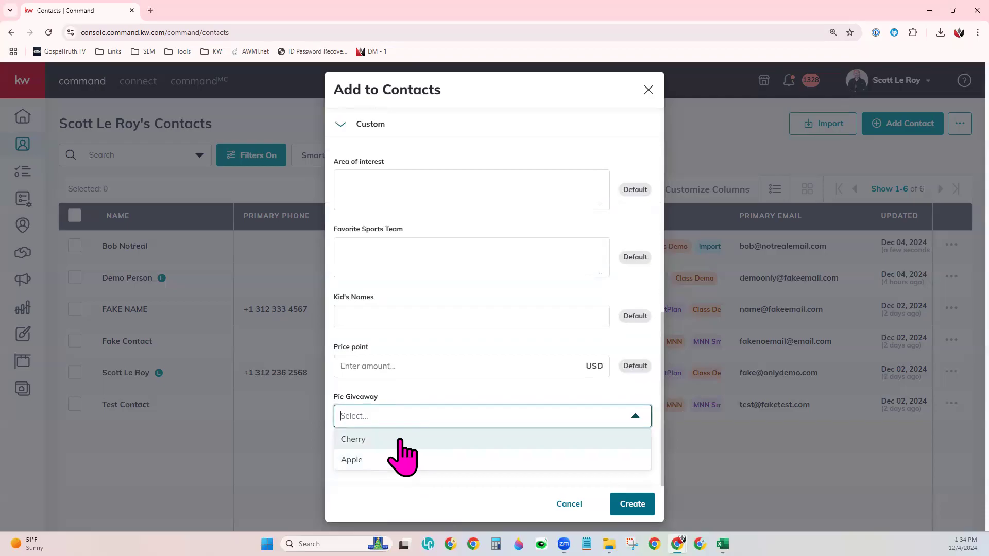
pyautogui.click(405, 466)
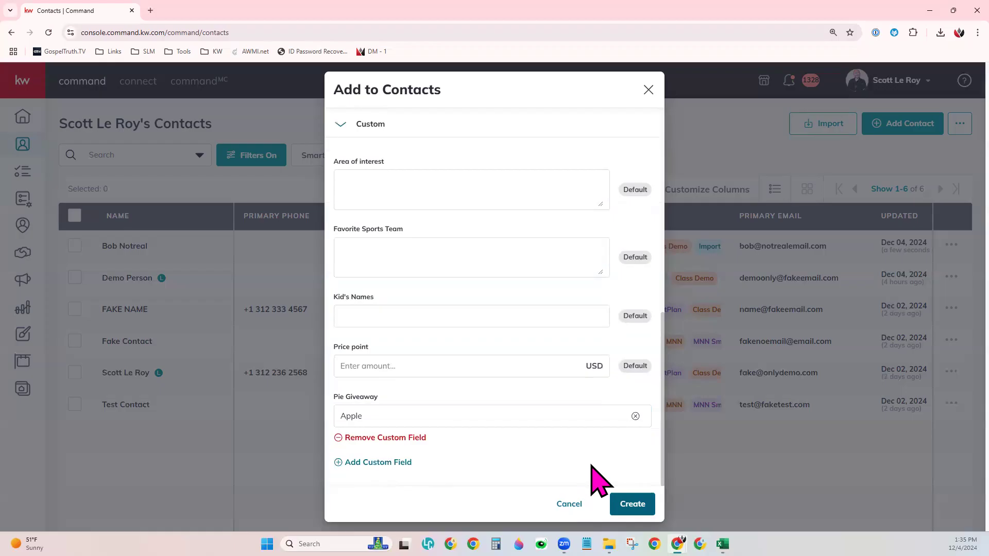
# Step: Create the First Last contact and go back to the seven-contact list
pyautogui.click(622, 504)
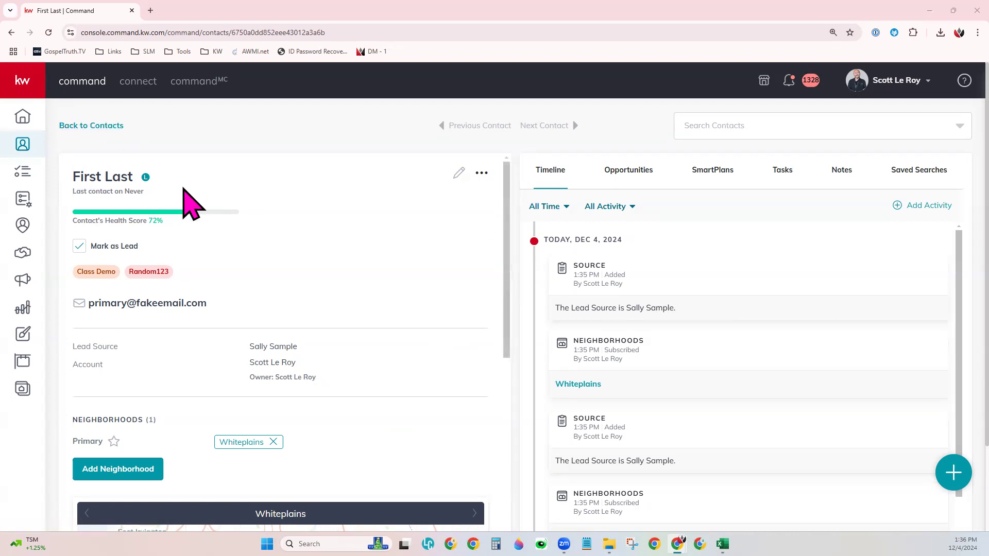
pyautogui.click(115, 128)
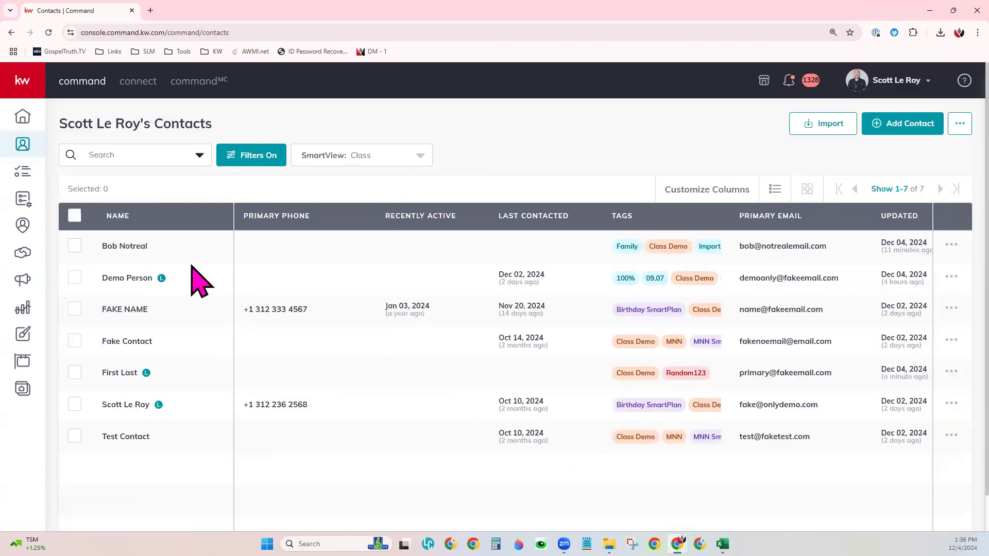
# Step: Open the FAKE NAME record and scroll its details down to Custom Fields and back
pyautogui.click(131, 315)
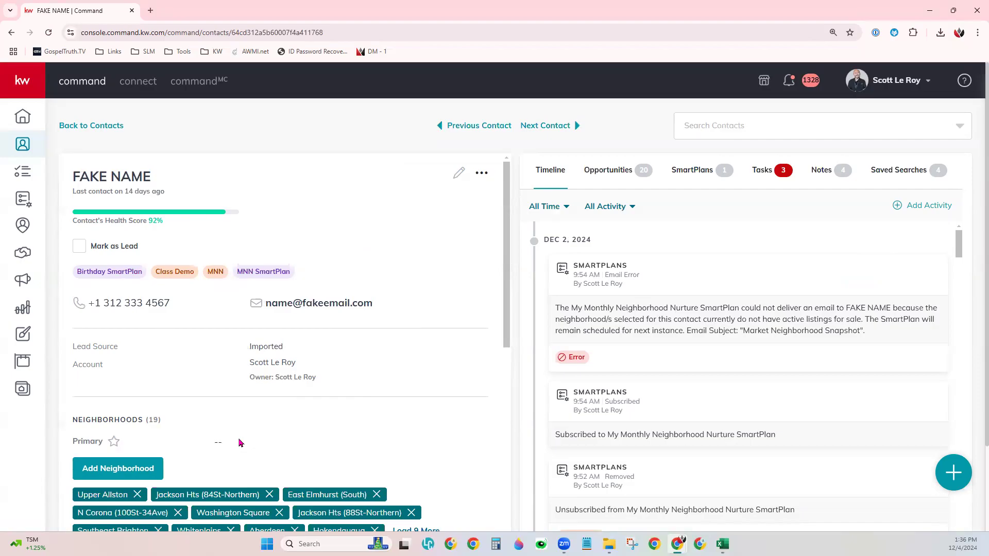
pyautogui.scroll(-2, 261, 367)
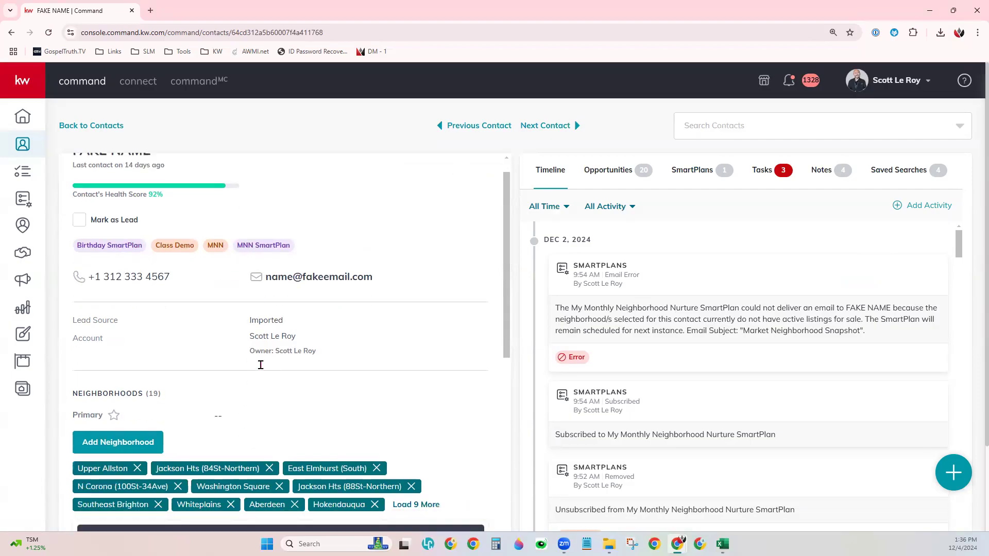
pyautogui.scroll(-4, 260, 369)
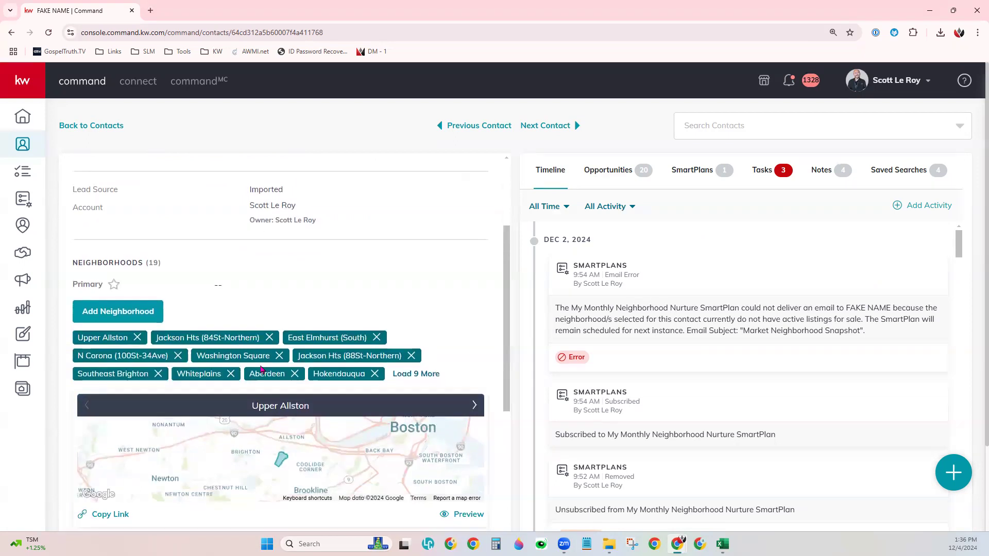
pyautogui.scroll(-6, 261, 369)
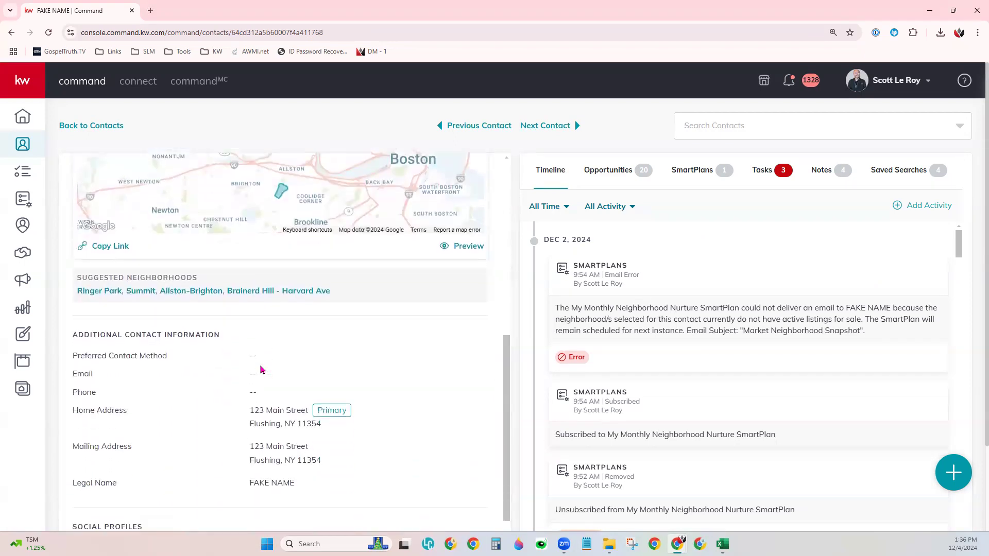
pyautogui.scroll(-3, 261, 369)
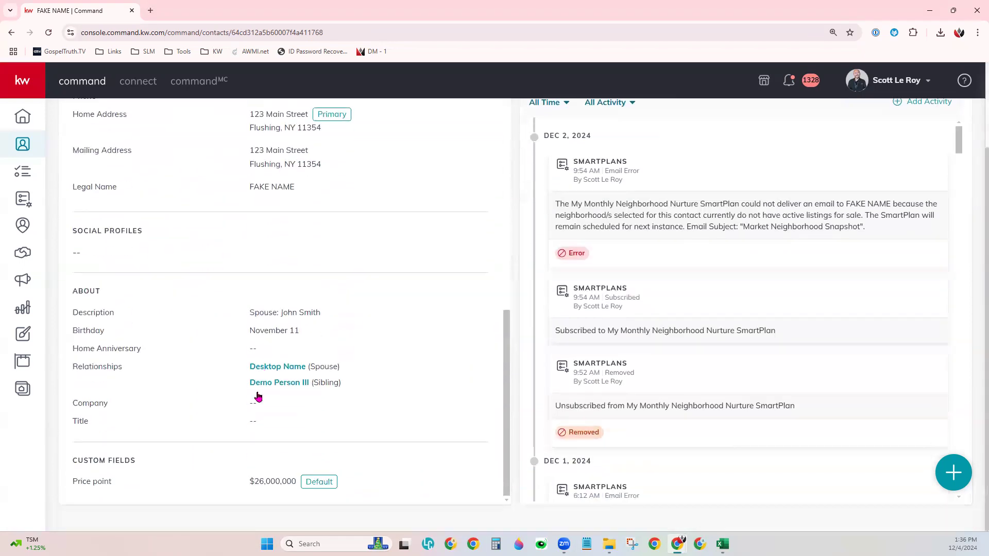
pyautogui.moveTo(74, 368); pyautogui.dragTo(113, 369)
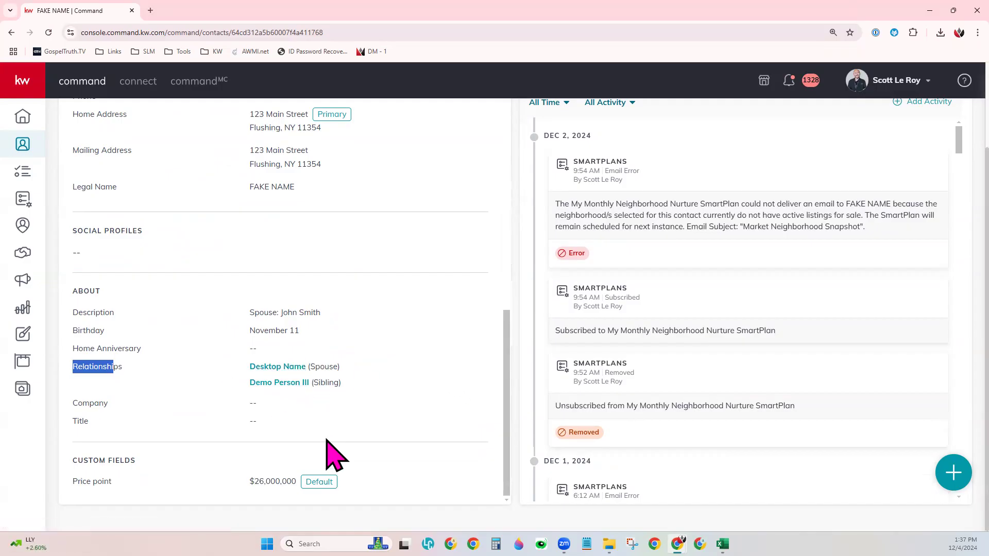
pyautogui.scroll(15, 453, 402)
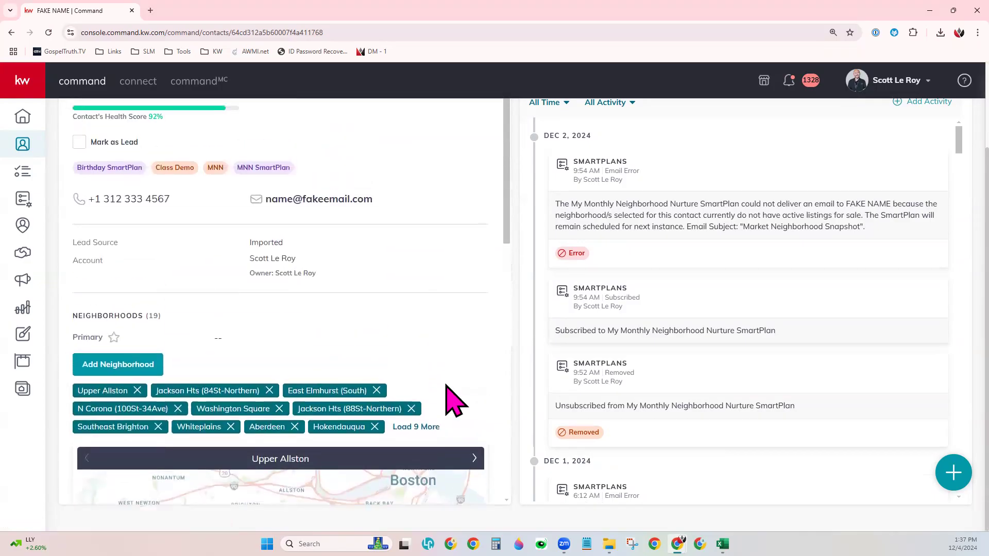
pyautogui.scroll(3, 474, 412)
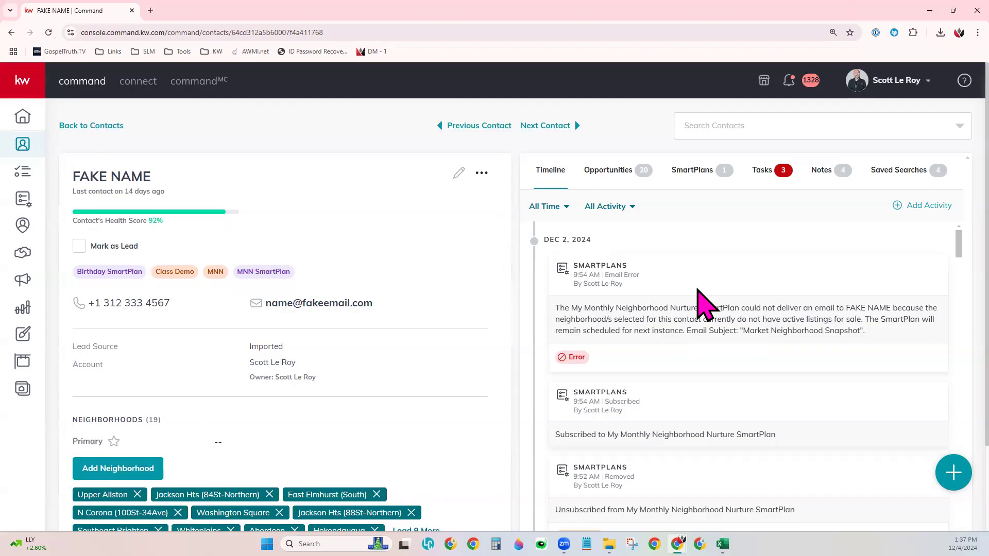
pyautogui.scroll(-5, 699, 291)
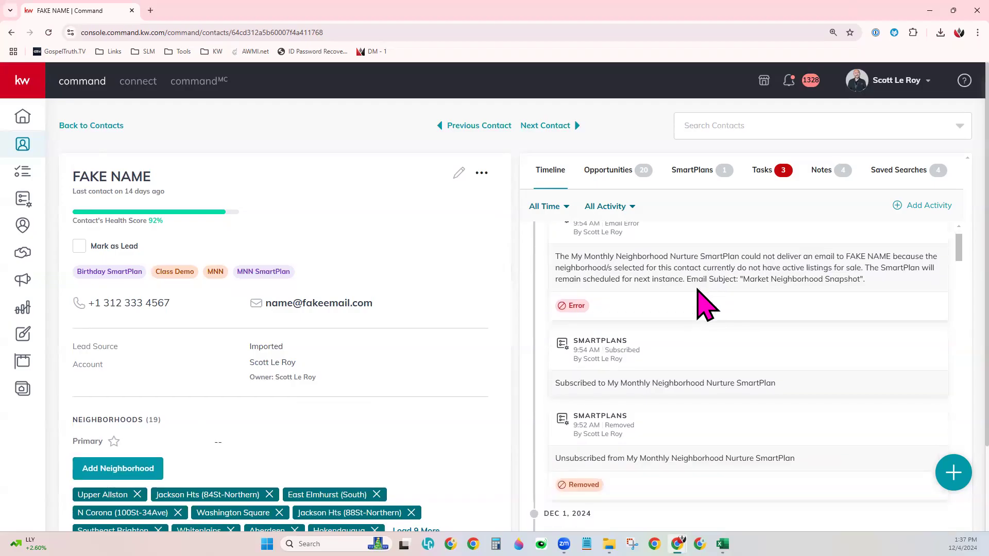
pyautogui.scroll(-4, 699, 291)
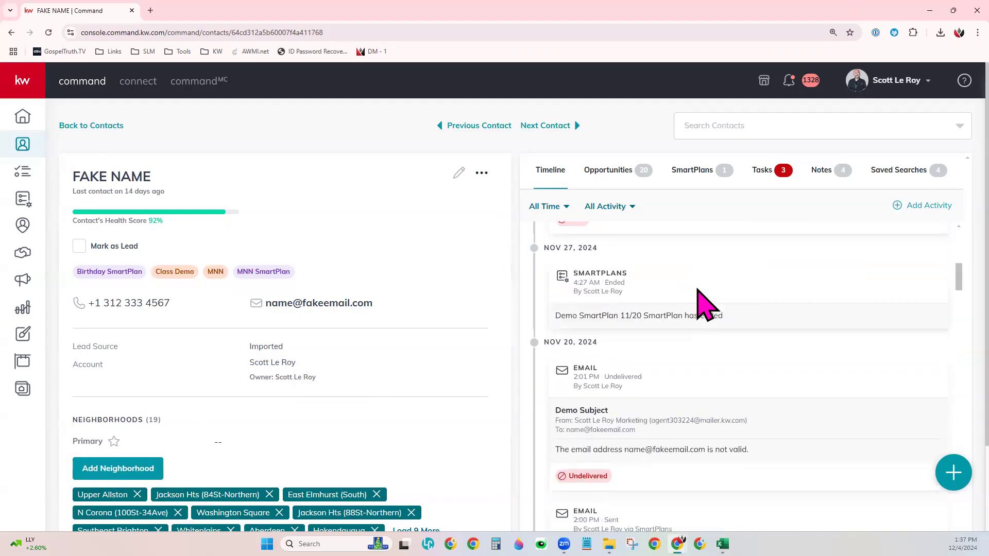
pyautogui.scroll(-1, 706, 305)
pyautogui.scroll(-5, 706, 305)
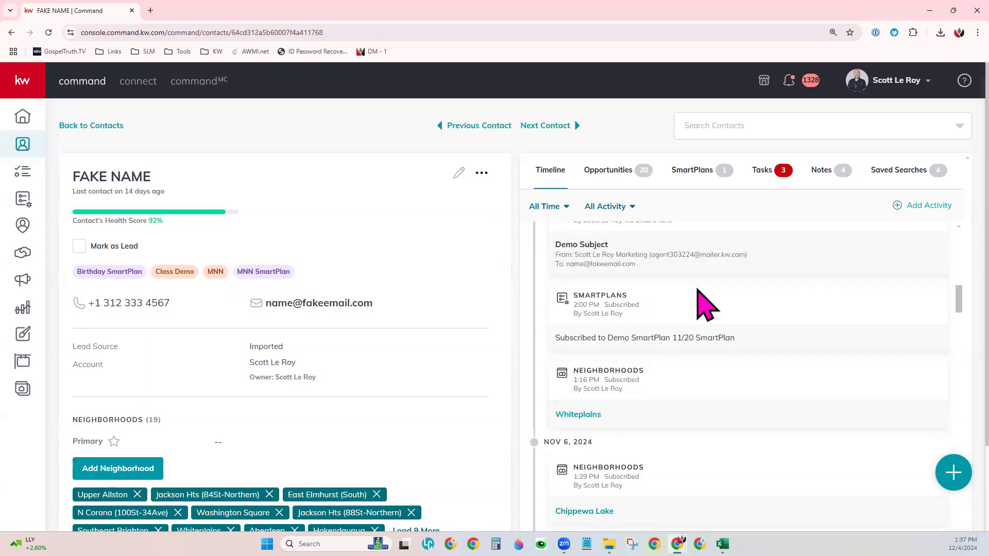
pyautogui.scroll(3, 706, 305)
pyautogui.scroll(5, 699, 293)
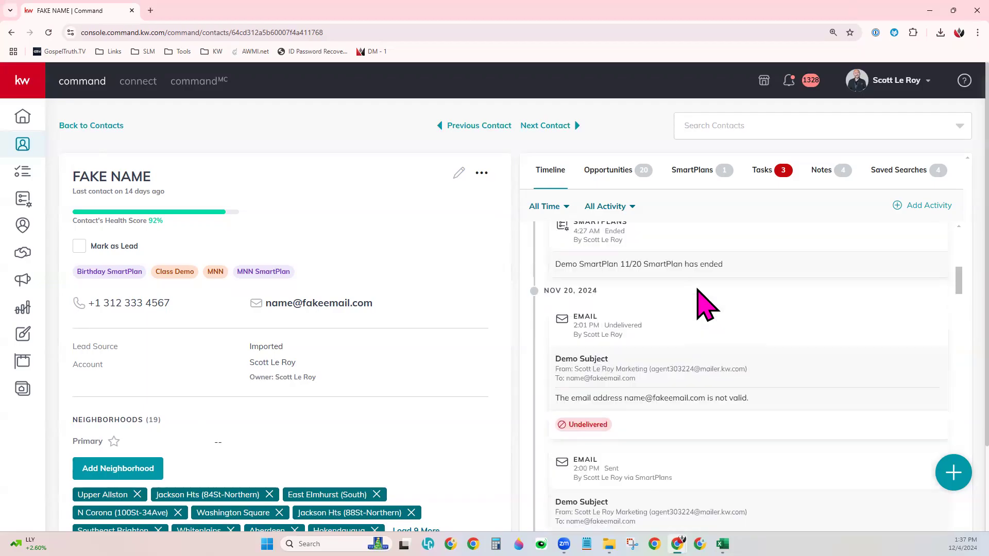
pyautogui.scroll(8, 697, 288)
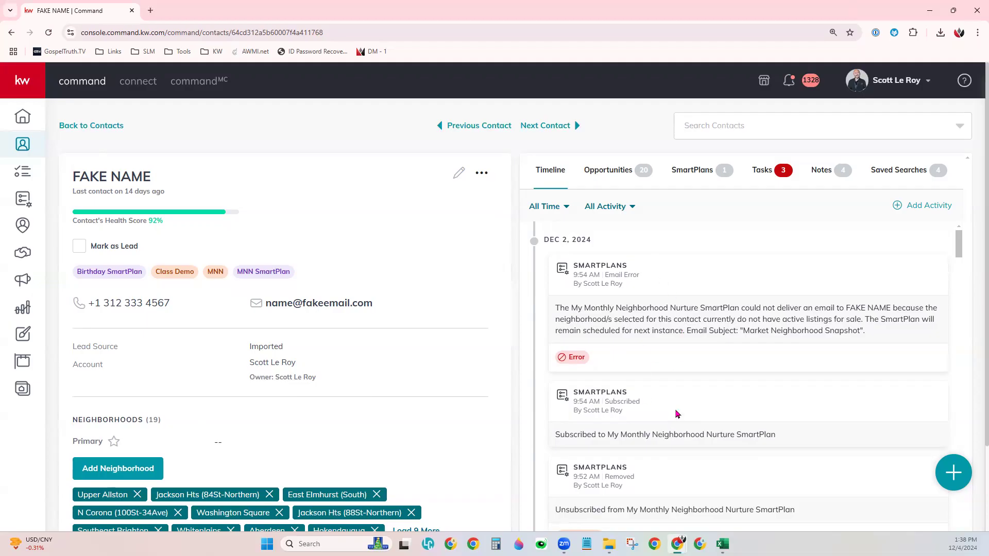
# Step: Browse the contact's Opportunities, SmartPlans and Tasks, ending on Notes with Demo Note and Test Note
pyautogui.click(621, 178)
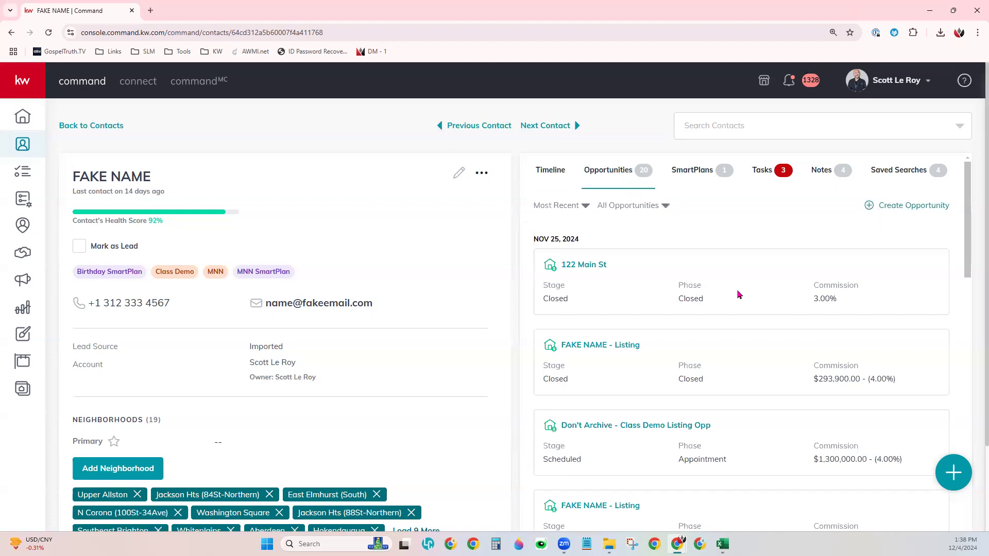
pyautogui.scroll(-5, 742, 302)
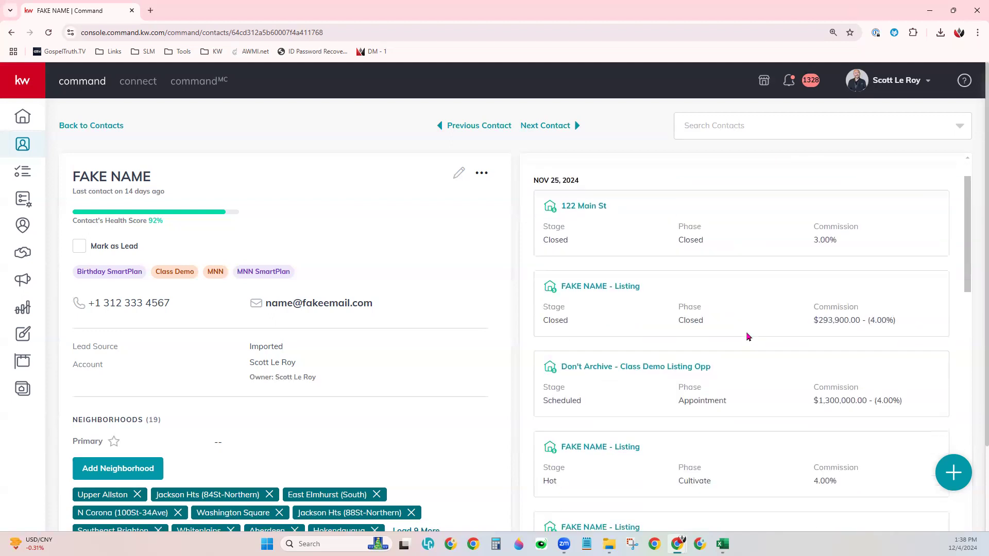
pyautogui.scroll(5, 749, 341)
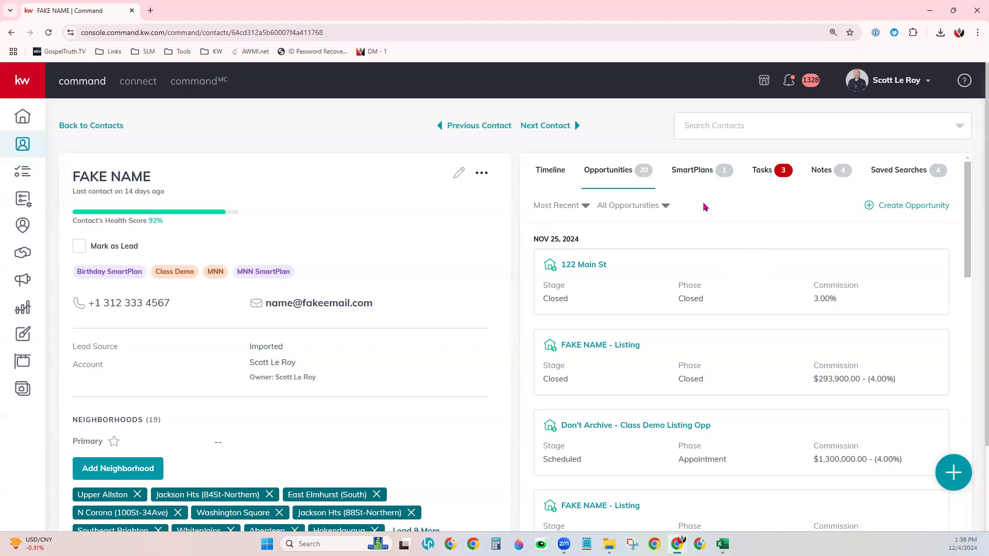
pyautogui.click(694, 171)
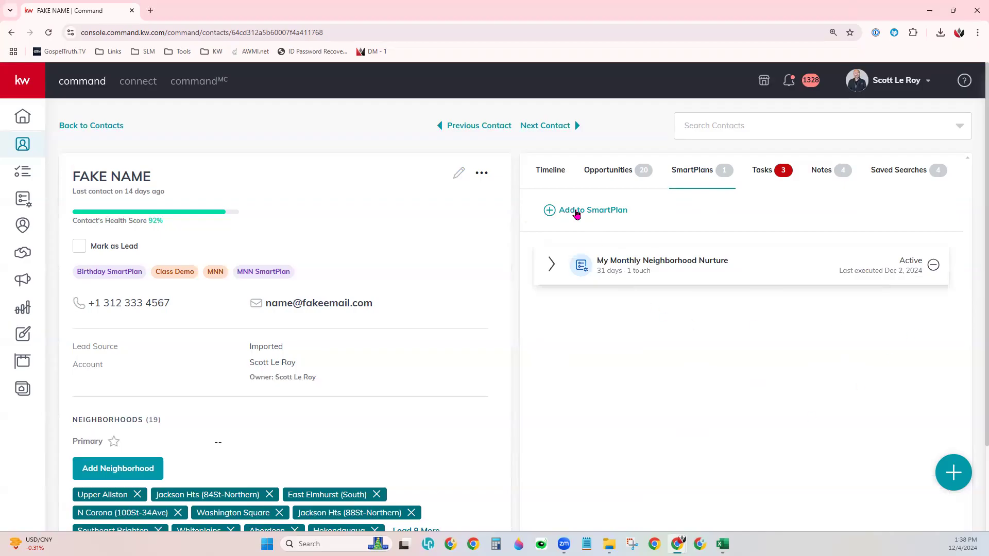
pyautogui.click(772, 172)
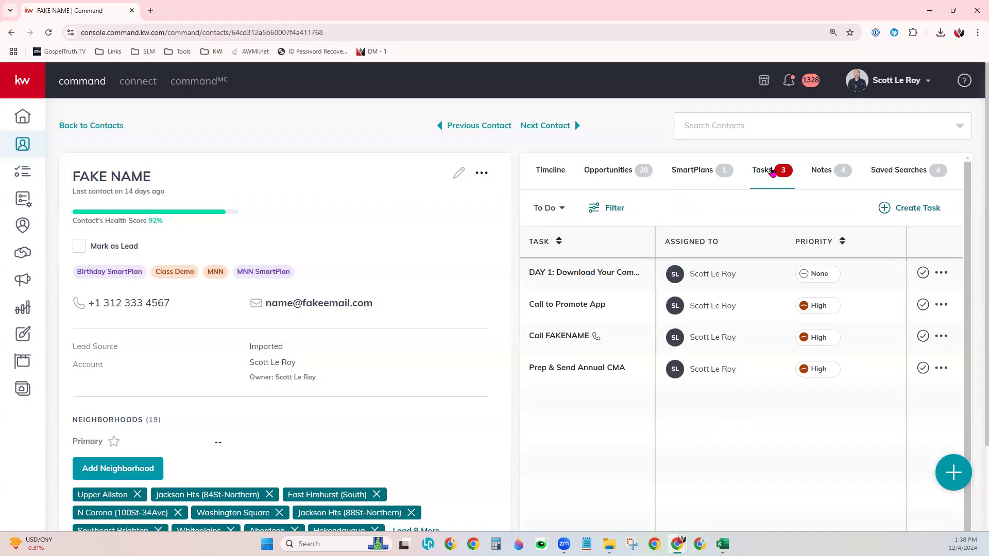
pyautogui.click(828, 177)
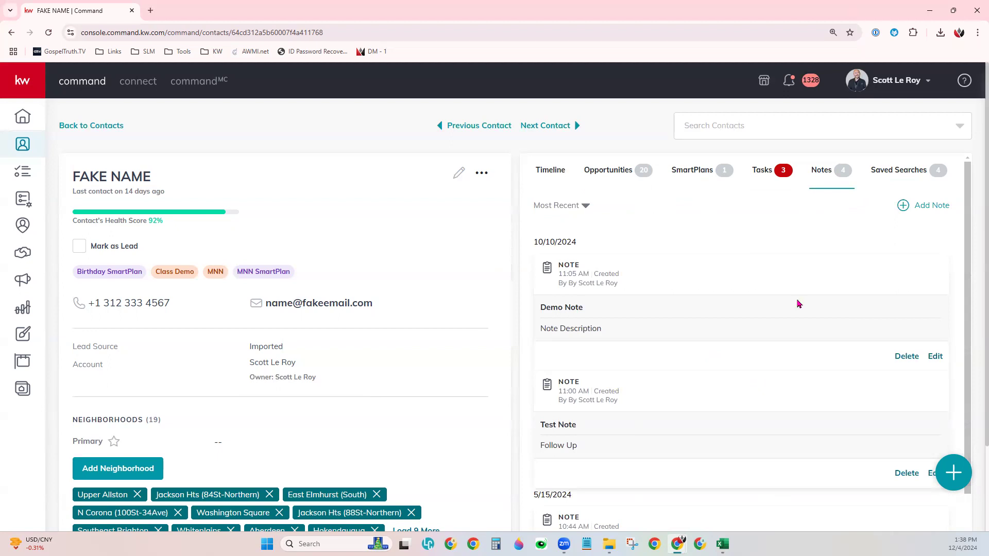
# Step: Open the contact's Saved Searches: Demo Saved, Test Demo, Helena, MT and Nashville, TN
pyautogui.click(908, 180)
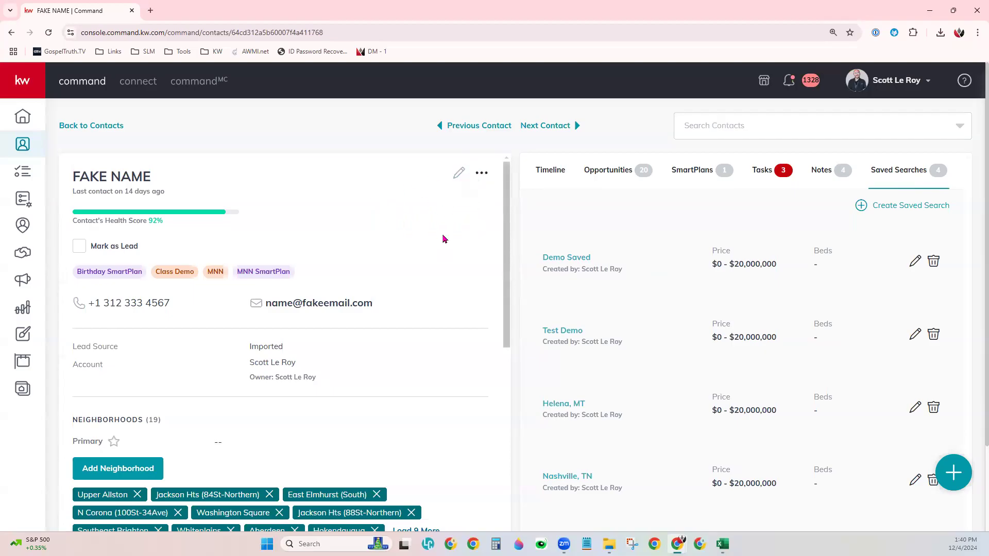
pyautogui.click(459, 173)
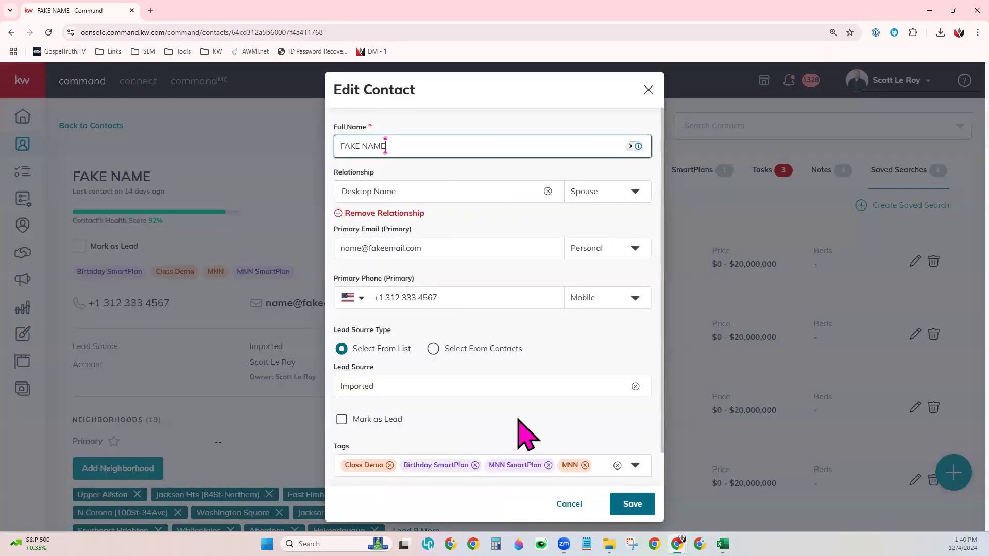
pyautogui.click(570, 503)
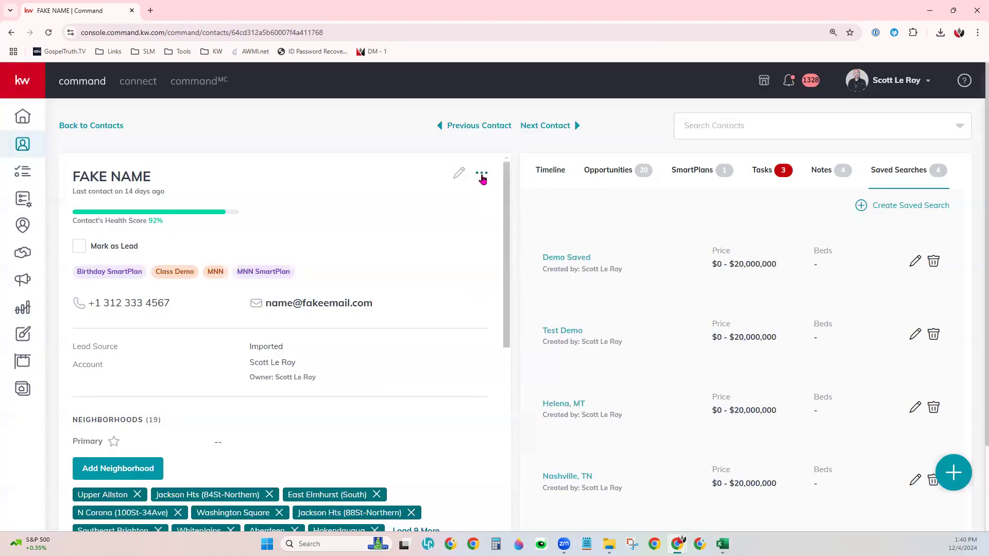
pyautogui.click(482, 177)
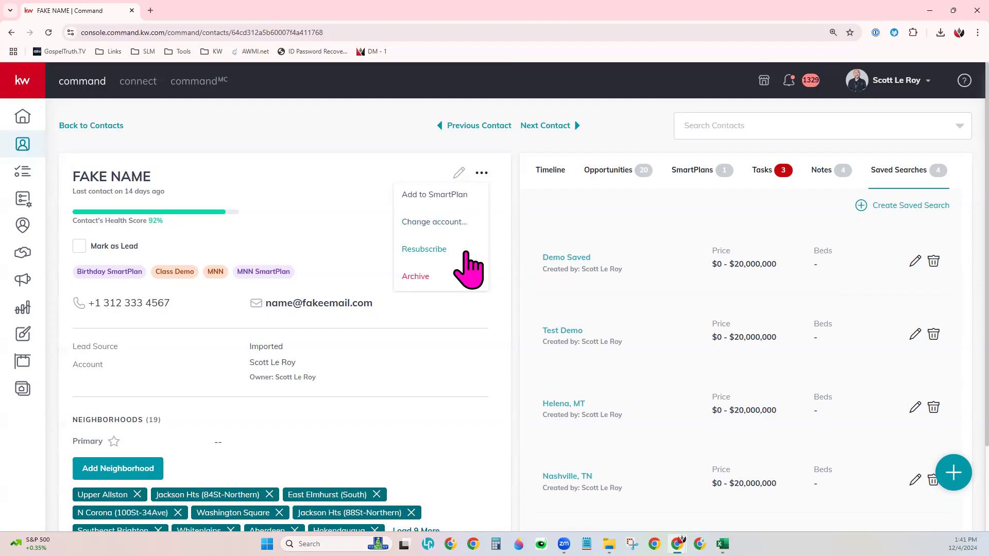
pyautogui.click(338, 198)
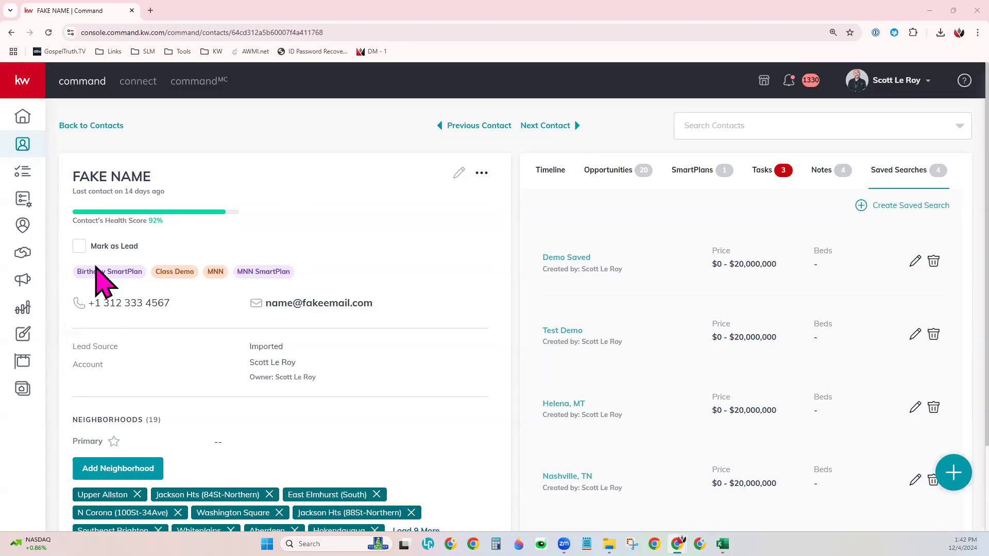
# Step: Go back to the seven-contact list and bring up the profile menu with other accounts
pyautogui.click(91, 126)
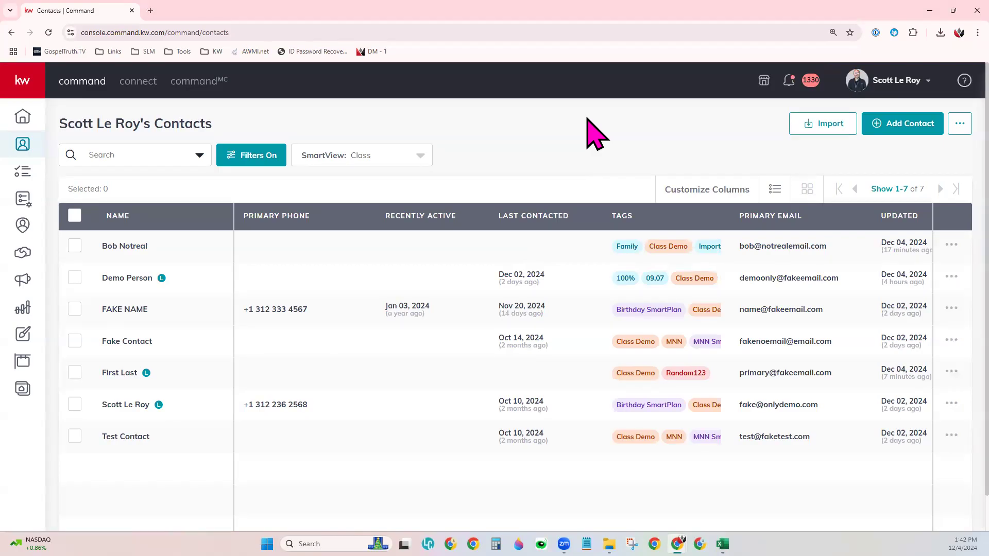
pyautogui.click(861, 81)
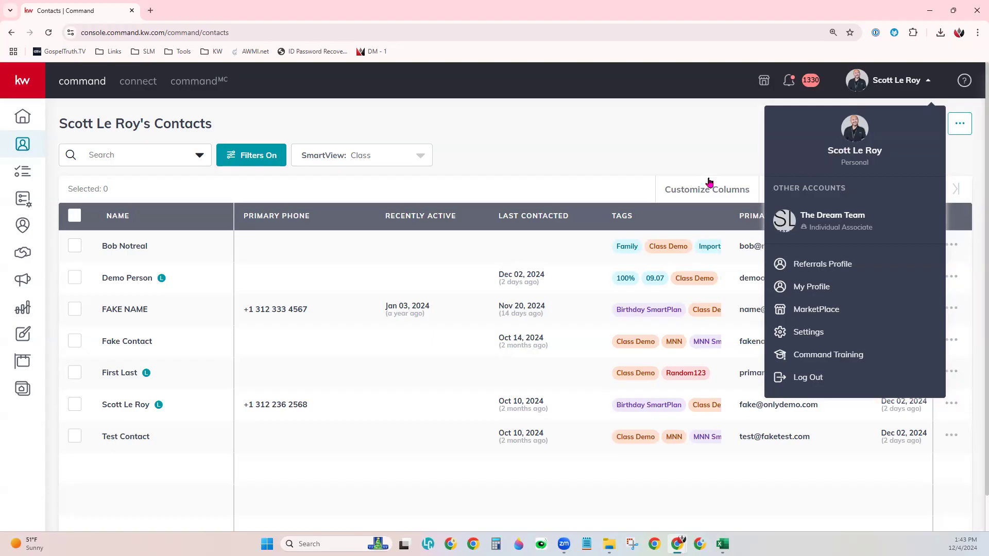
# Step: Switch to The Dream Team account from Other Accounts in the profile menu
pyautogui.moveTo(61, 118); pyautogui.dragTo(212, 124)
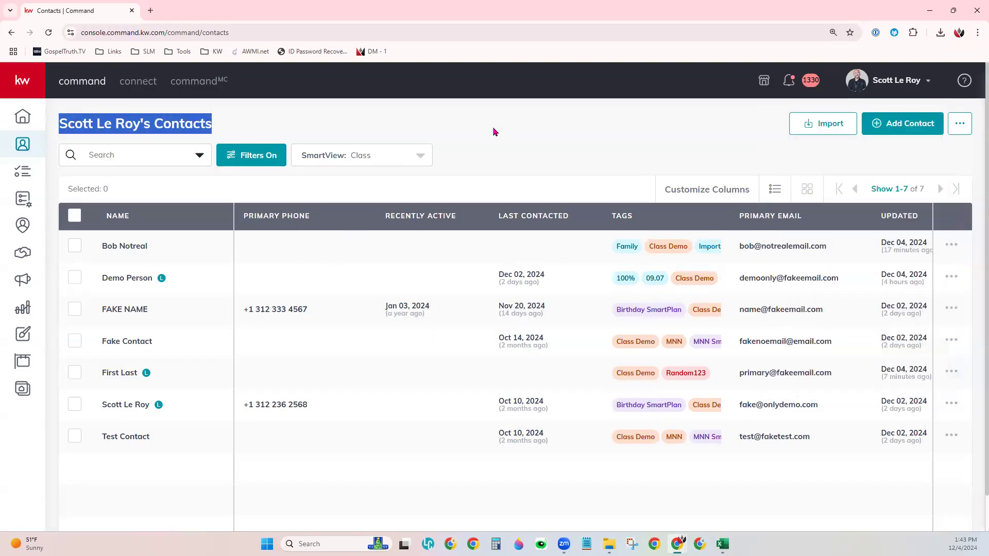
pyautogui.click(534, 156)
pyautogui.click(864, 80)
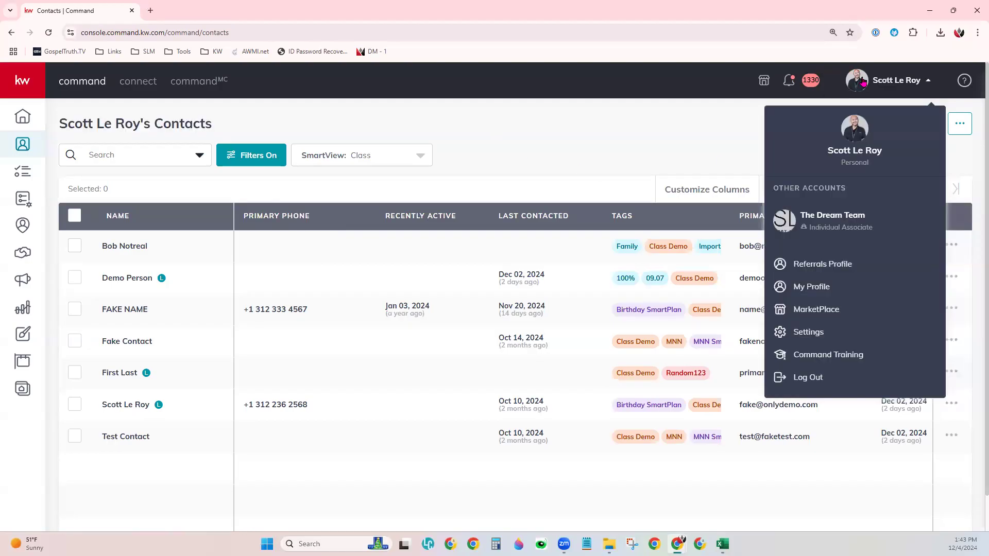
pyautogui.click(851, 211)
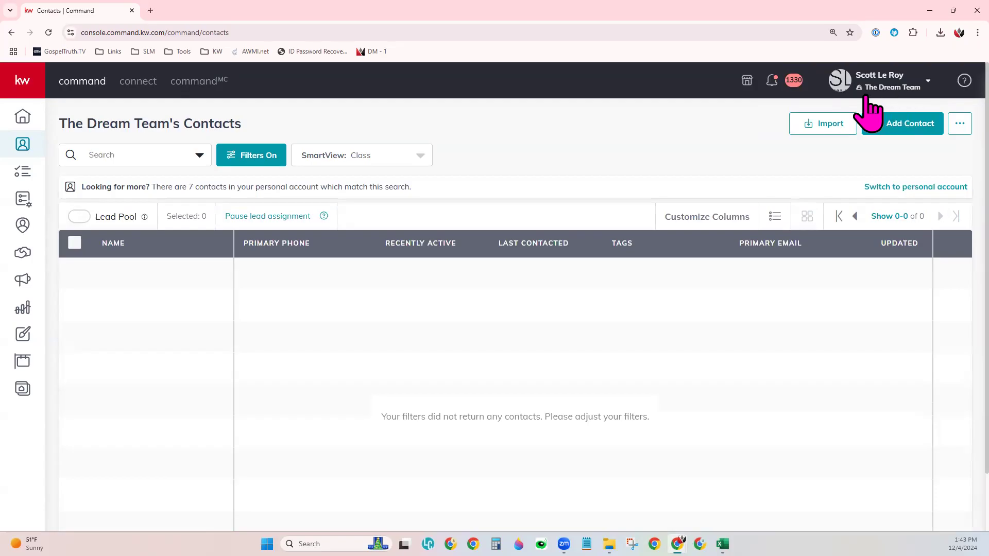
pyautogui.moveTo(53, 130); pyautogui.dragTo(205, 124)
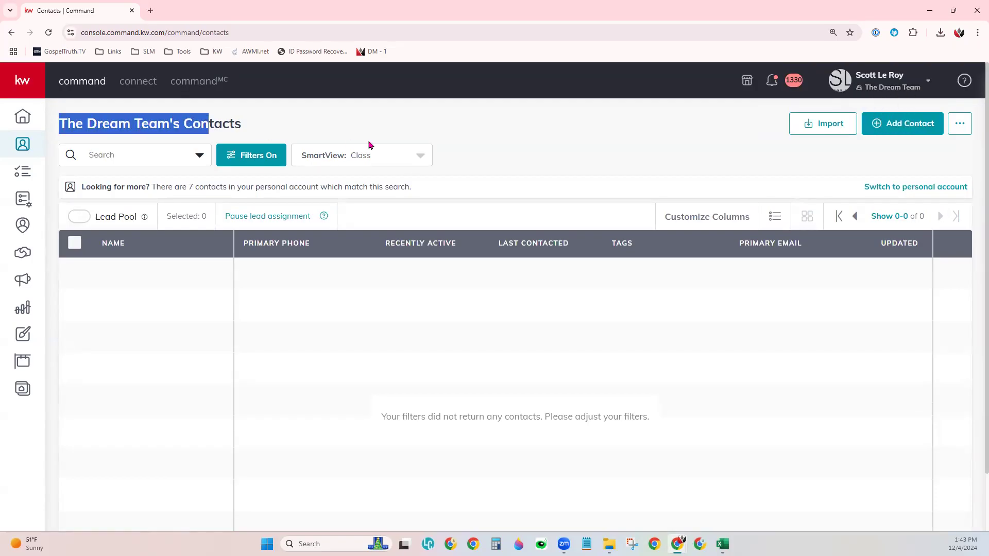
pyautogui.click(517, 154)
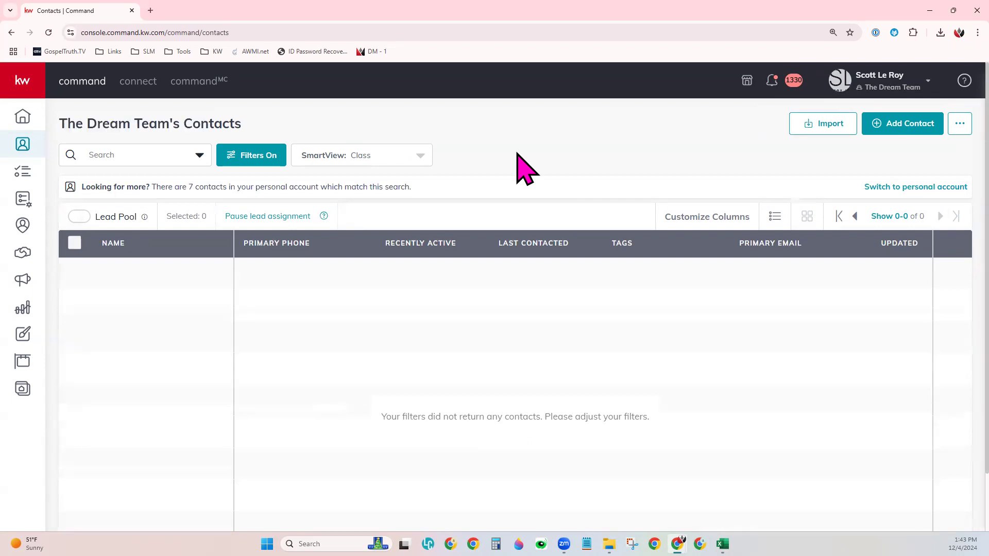
pyautogui.click(867, 91)
pyautogui.click(818, 236)
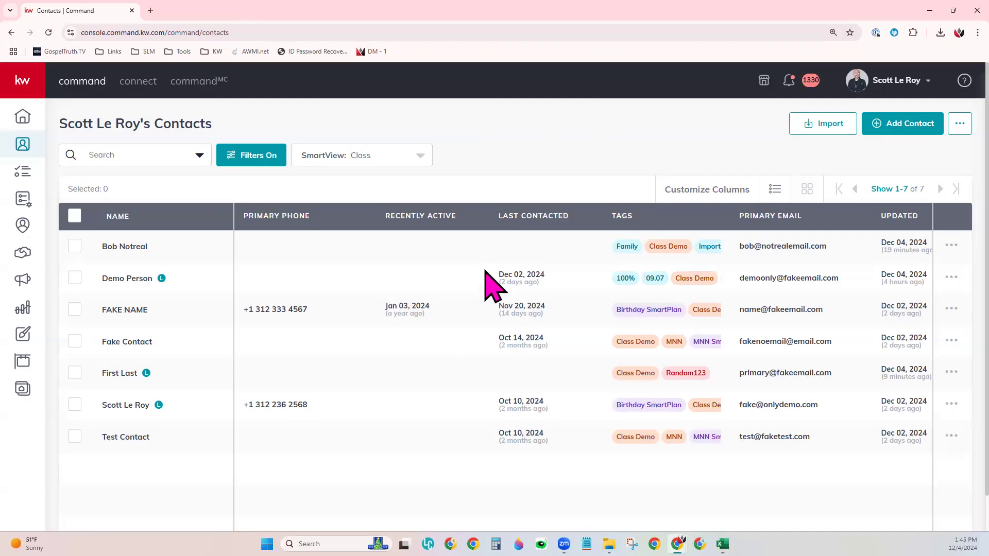
# Step: Hide the Owner, Assignee and Updated columns, move Tags and Recently Active to the top, and apply
pyautogui.click(713, 194)
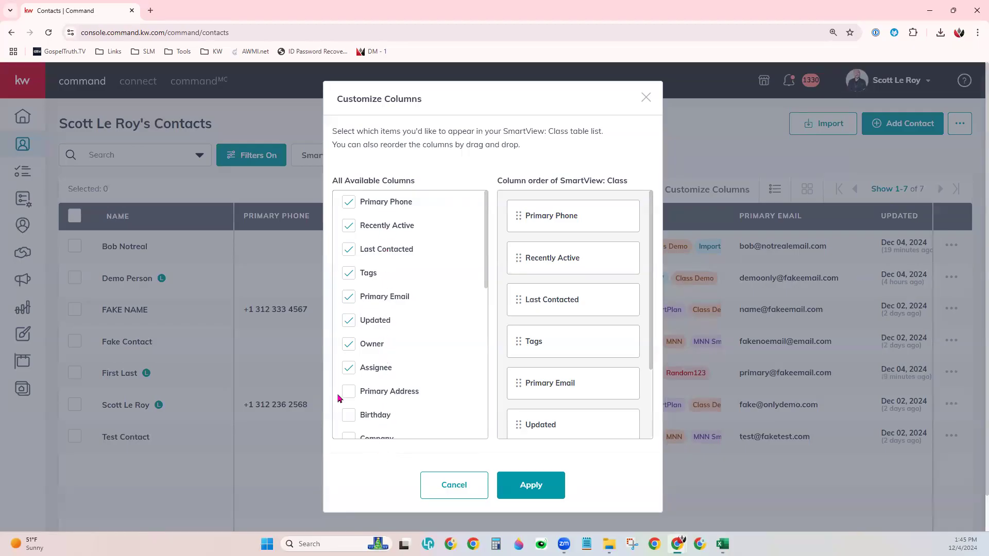
pyautogui.click(348, 372)
pyautogui.click(348, 345)
pyautogui.click(349, 327)
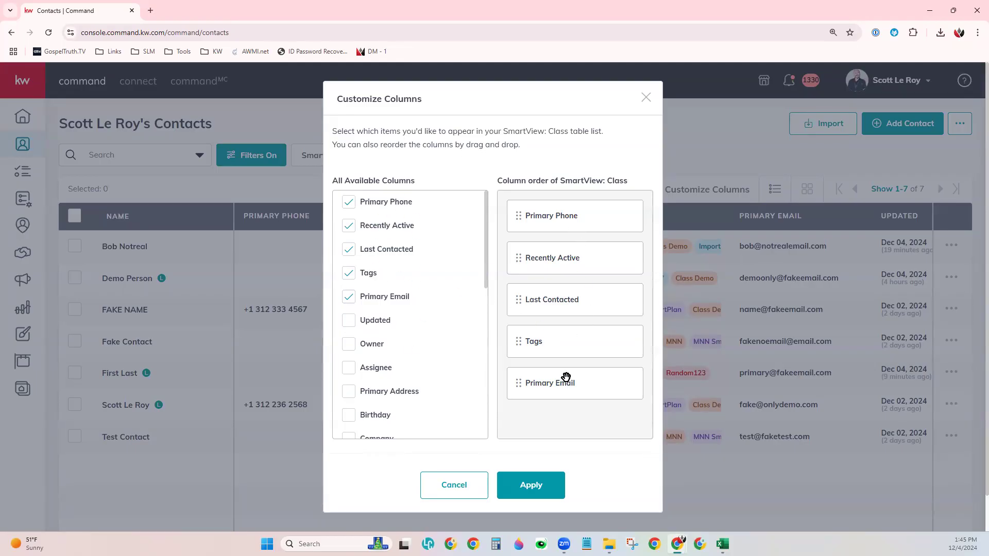
pyautogui.moveTo(566, 351); pyautogui.dragTo(558, 271)
pyautogui.moveTo(552, 309); pyautogui.dragTo(548, 214)
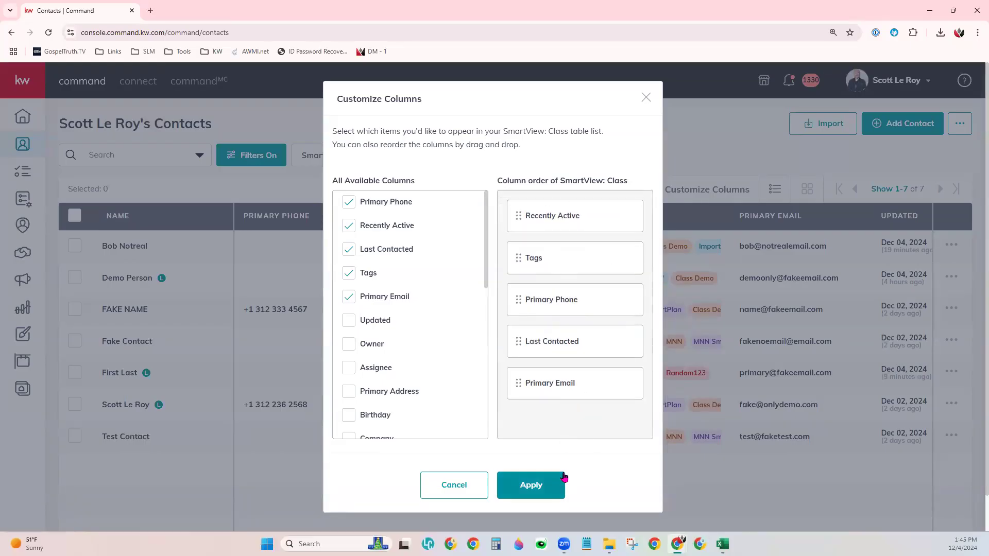
pyautogui.click(532, 486)
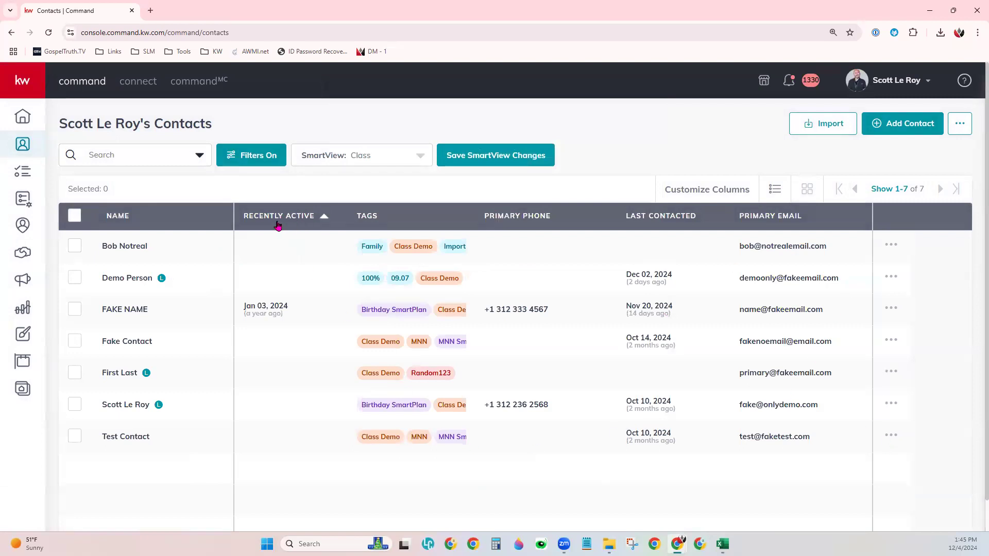
# Step: Try several column sorts, settle on last name A–Z, and show contacts as cards
pyautogui.click(312, 219)
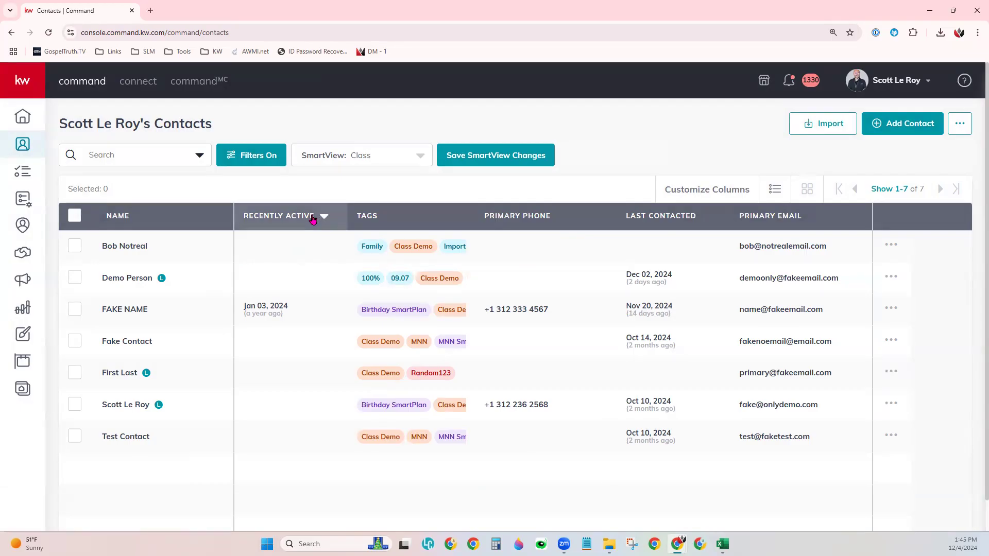
pyautogui.click(556, 223)
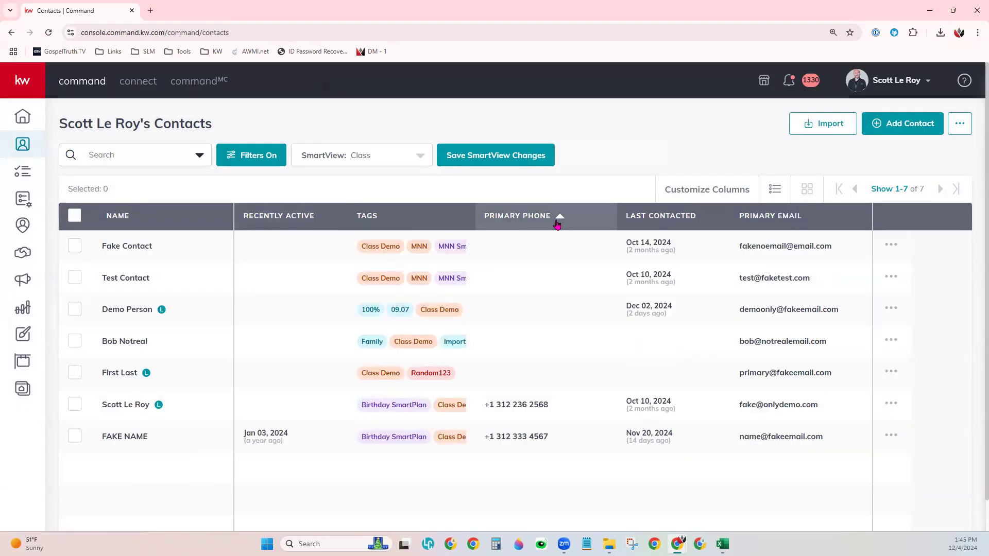
pyautogui.click(677, 214)
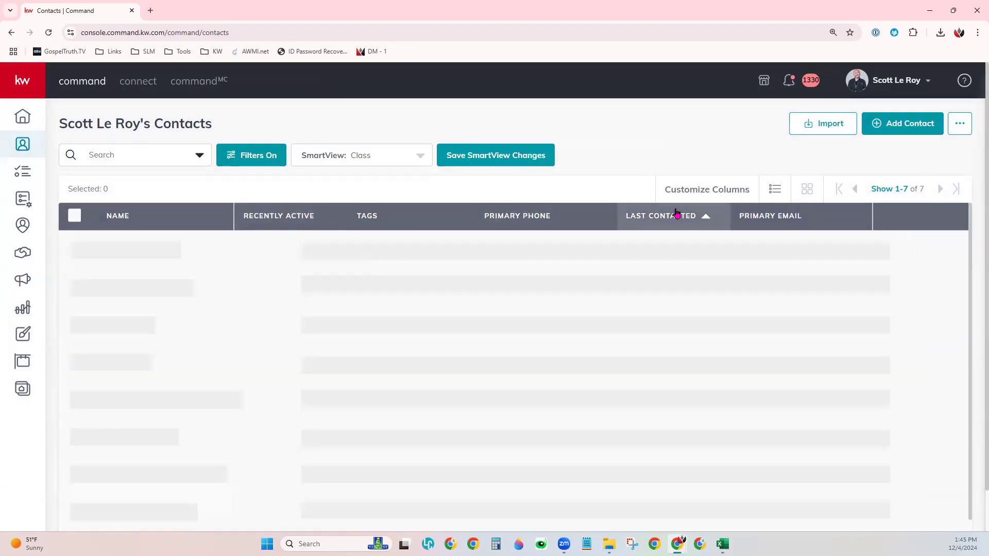
pyautogui.click(676, 213)
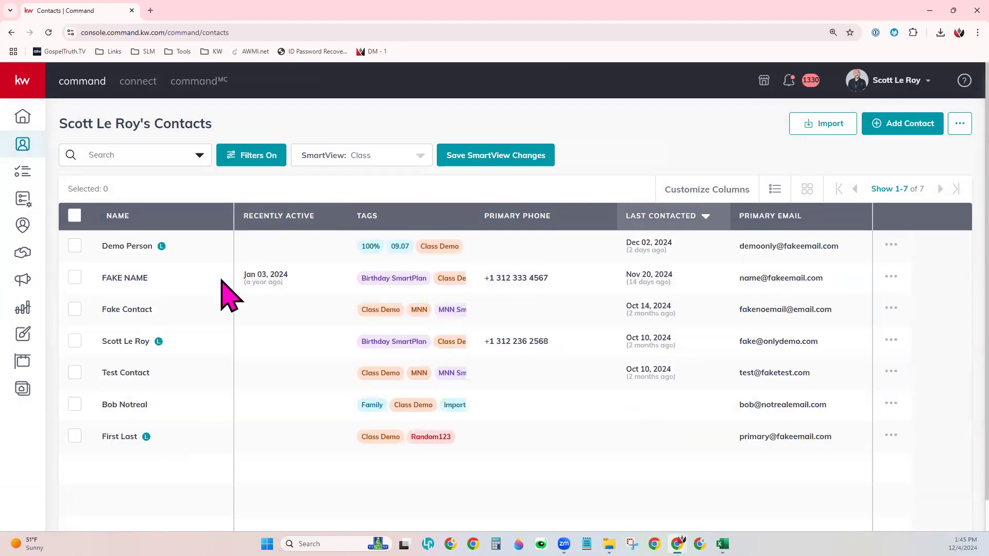
pyautogui.click(125, 219)
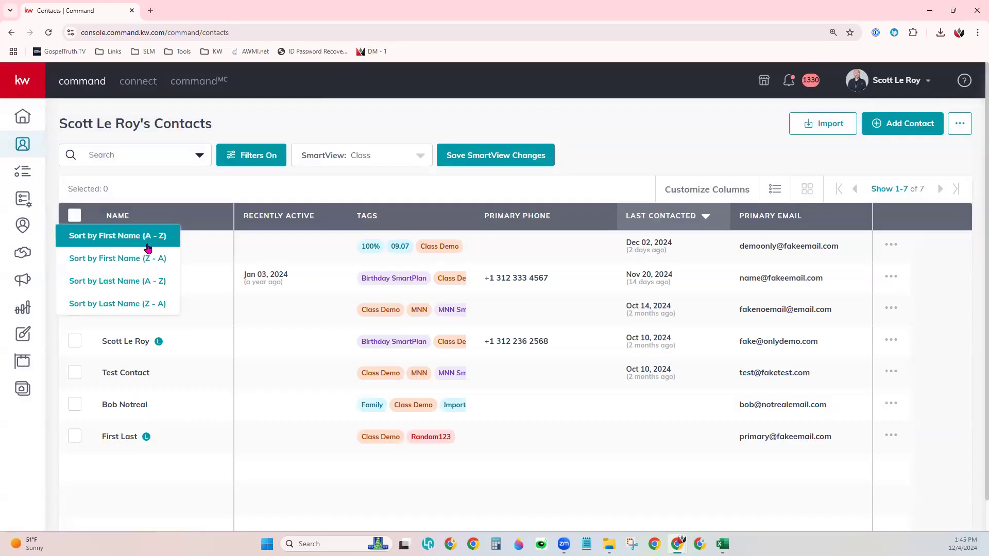
pyautogui.click(141, 291)
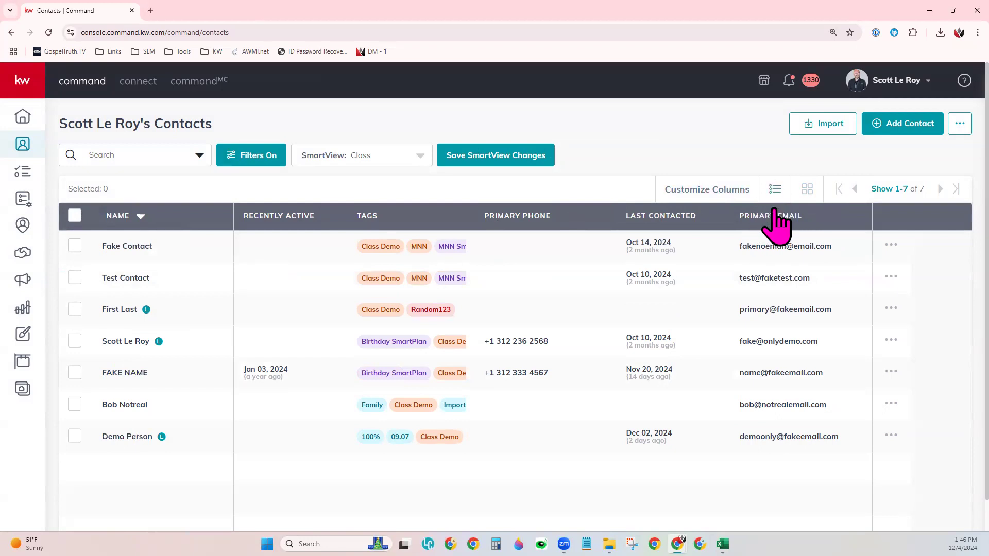
pyautogui.click(809, 194)
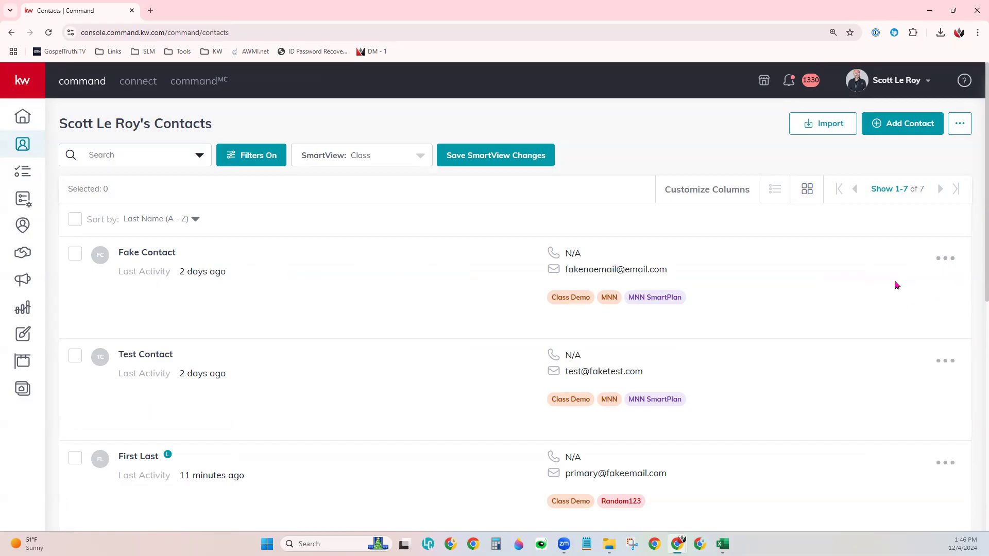
# Step: Return to table view, sort by Last Contacted, and show 500 contacts per page
pyautogui.click(781, 195)
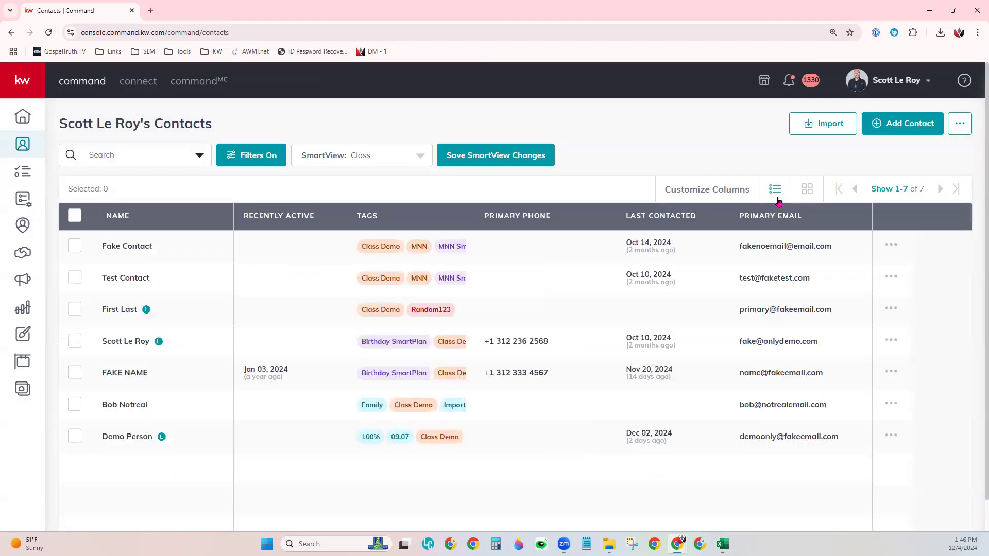
pyautogui.click(650, 219)
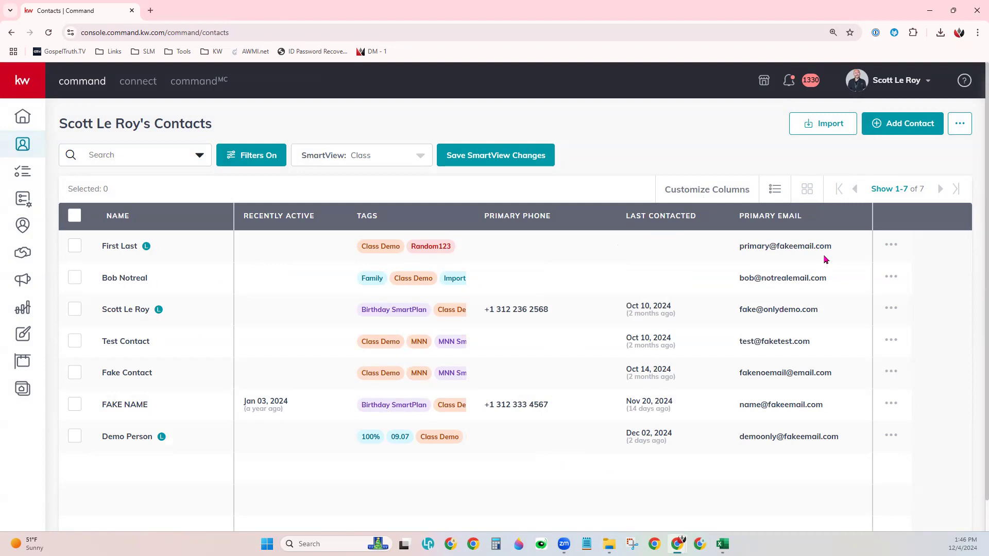
pyautogui.click(891, 190)
pyautogui.click(909, 303)
pyautogui.click(896, 190)
pyautogui.click(915, 304)
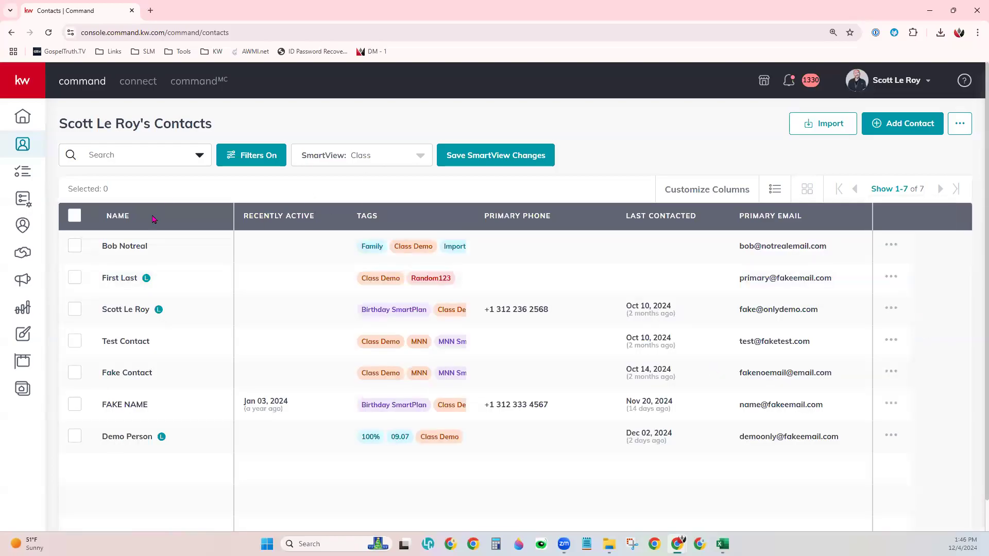
pyautogui.scroll(-1, 180, 503)
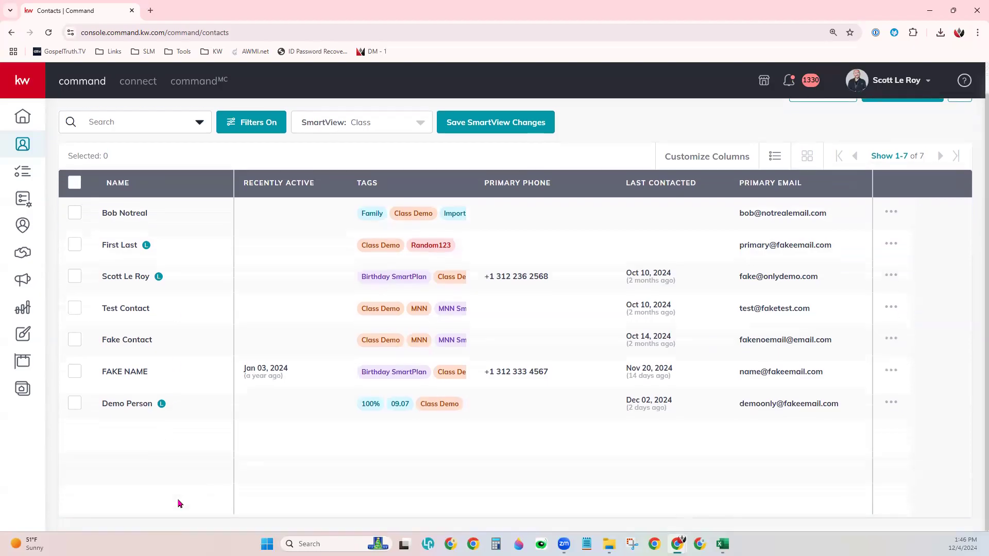
pyautogui.scroll(1, 180, 503)
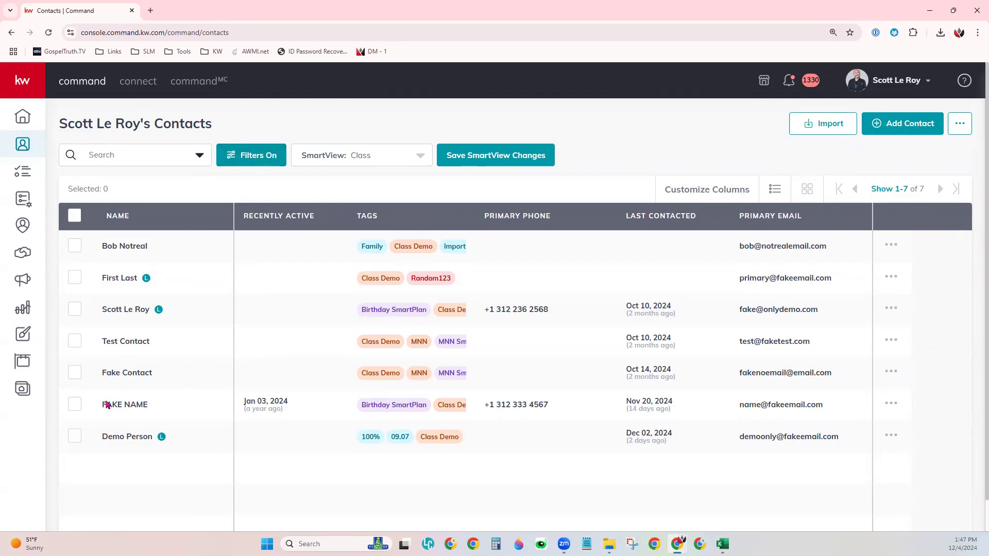
# Step: Collapse the Contact Type, Tags and Agent Site Connection filters and expand Primary Email Alert
pyautogui.click(260, 160)
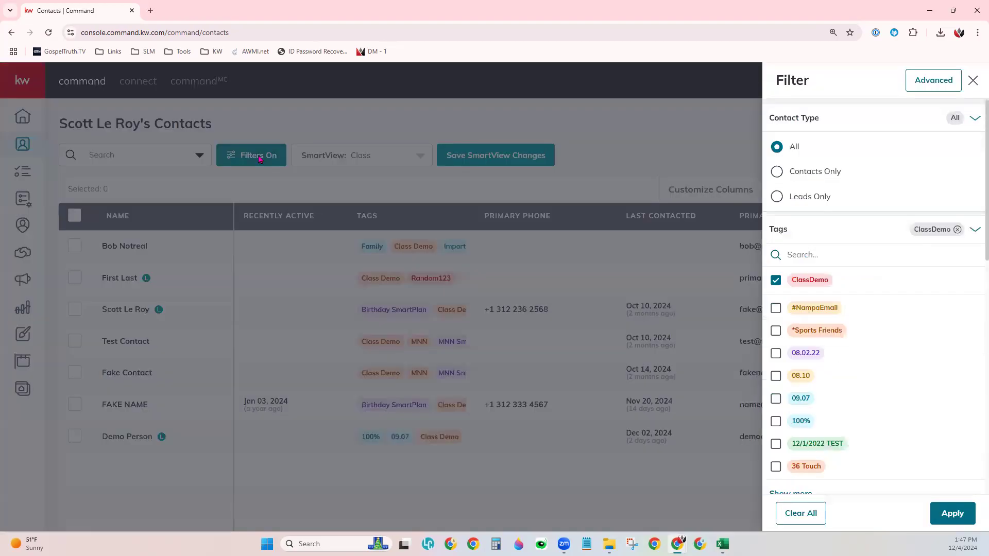
pyautogui.click(973, 118)
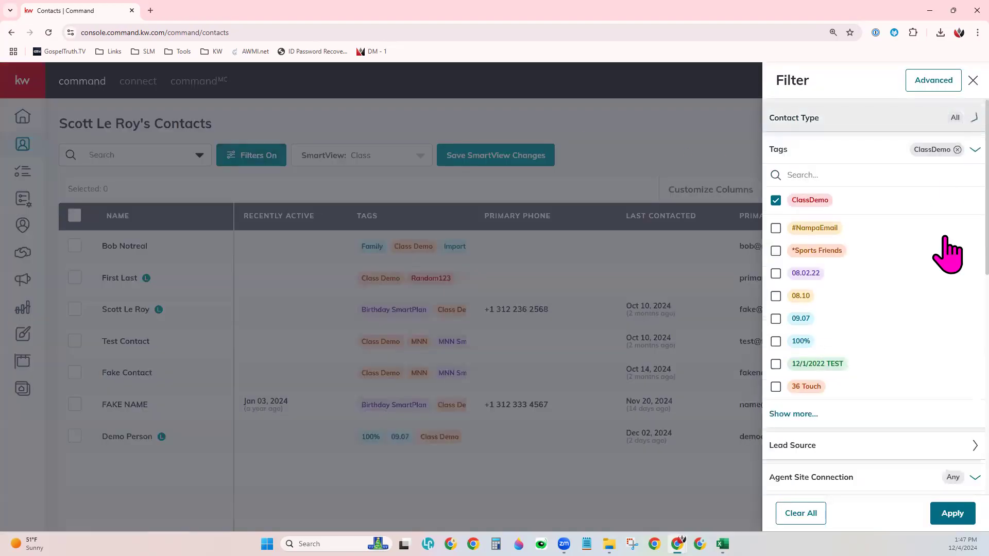
pyautogui.click(975, 150)
pyautogui.click(974, 213)
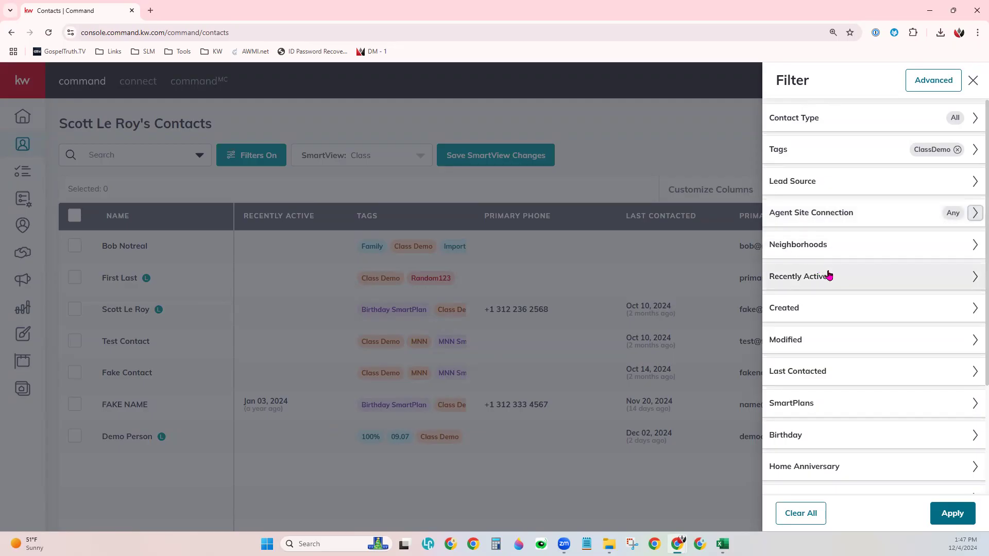
pyautogui.scroll(-3, 850, 396)
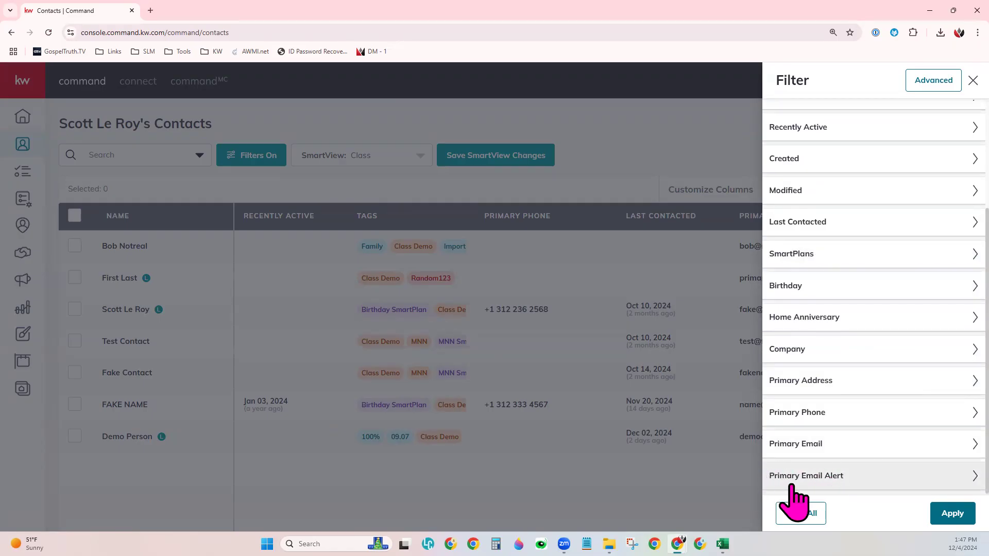
pyautogui.click(834, 477)
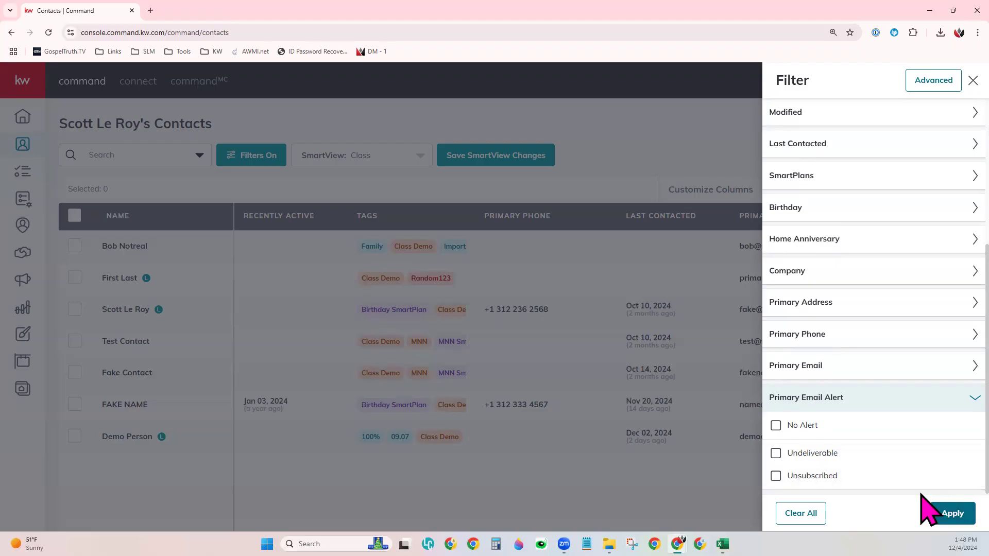
# Step: Switch to the Advanced filter builder and add rows below the Tags includes ClassDemo rule
pyautogui.click(933, 82)
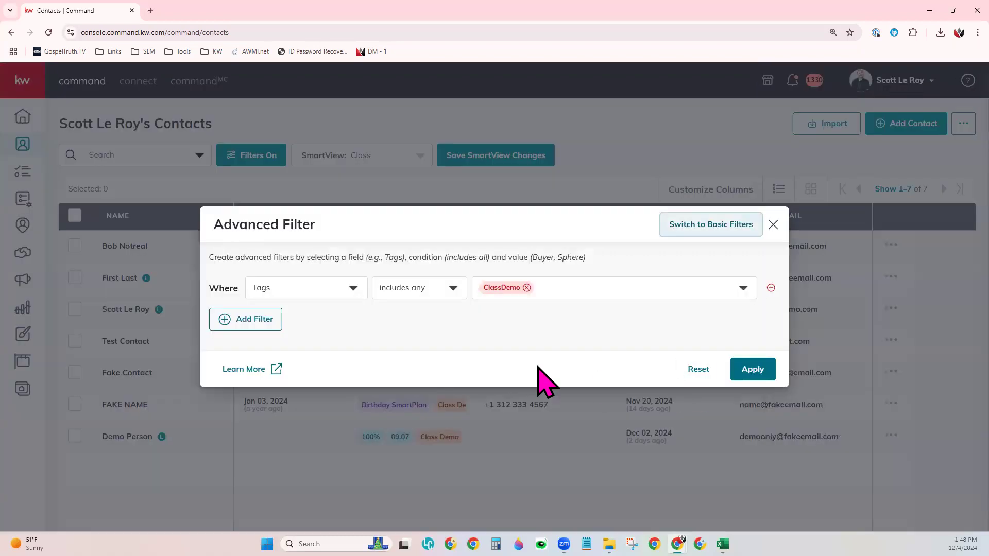
pyautogui.click(258, 320)
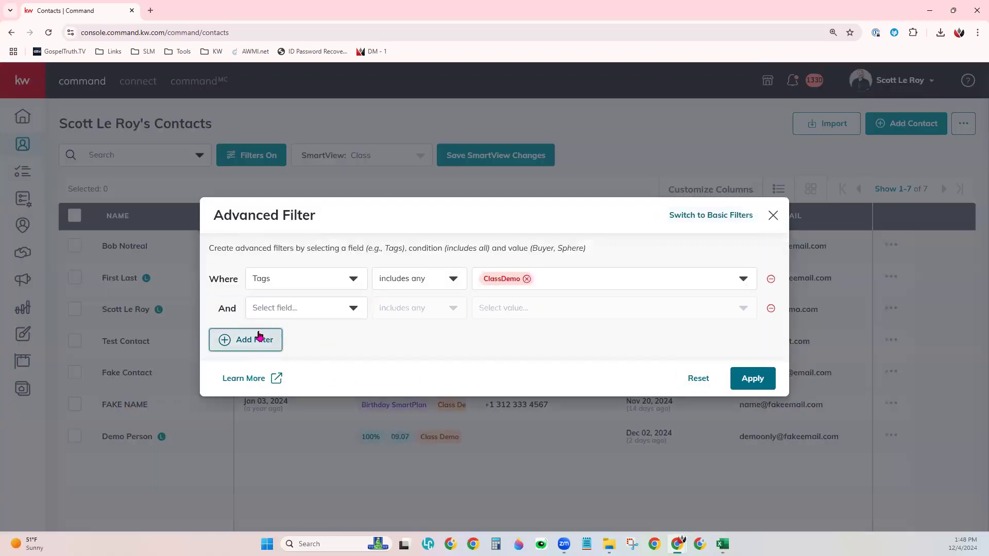
pyautogui.click(260, 335)
pyautogui.click(431, 269)
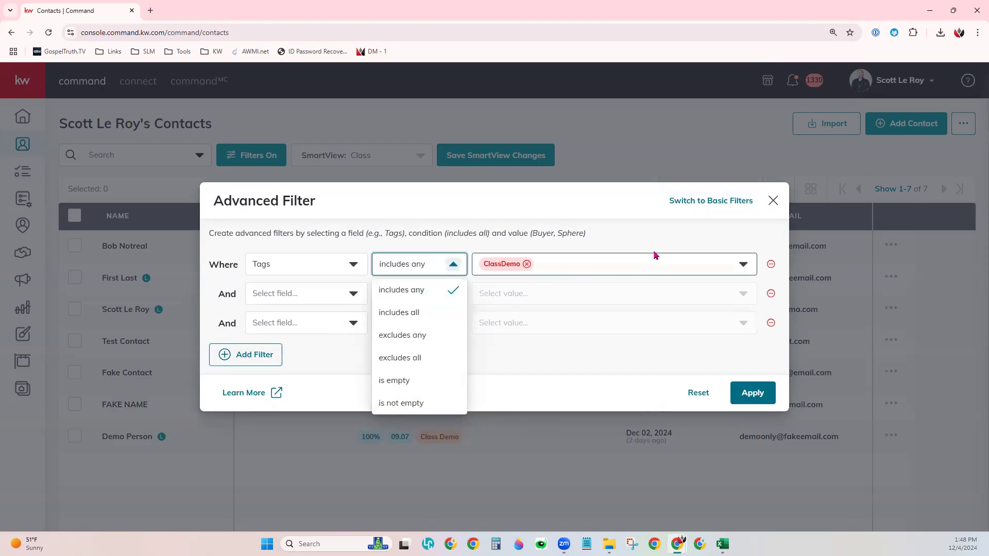
# Step: Set the second rule to Primary Phone contains 719
pyautogui.click(291, 298)
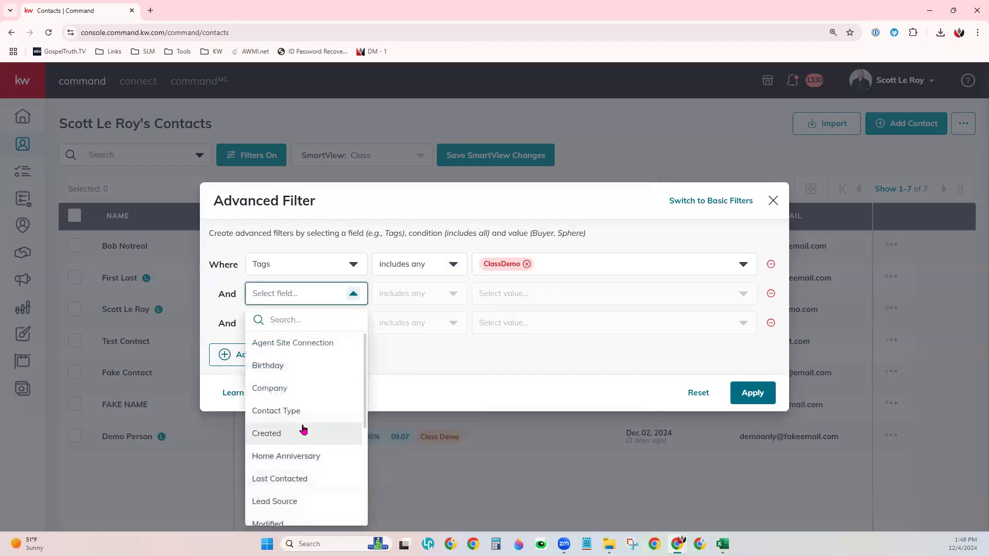
pyautogui.scroll(-2, 303, 477)
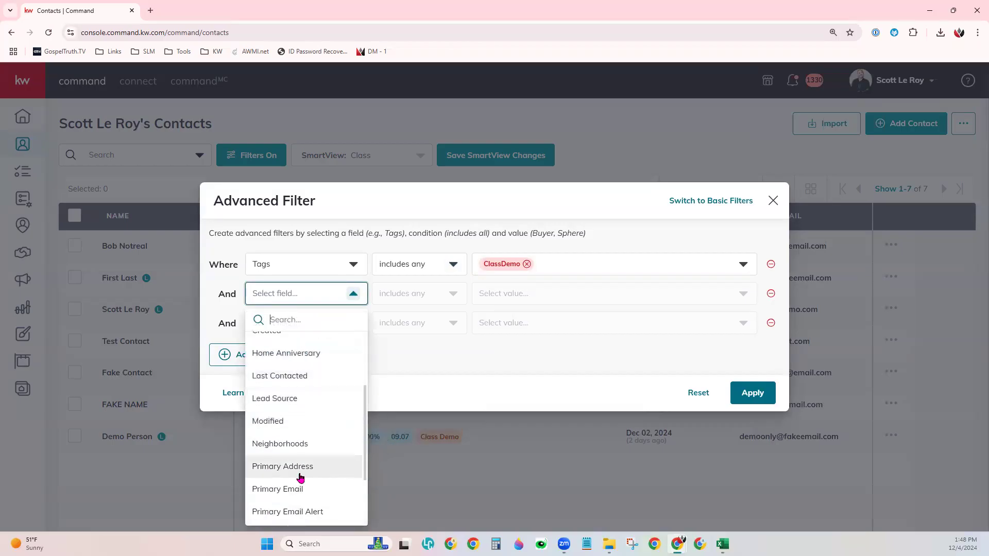
pyautogui.scroll(-2, 302, 464)
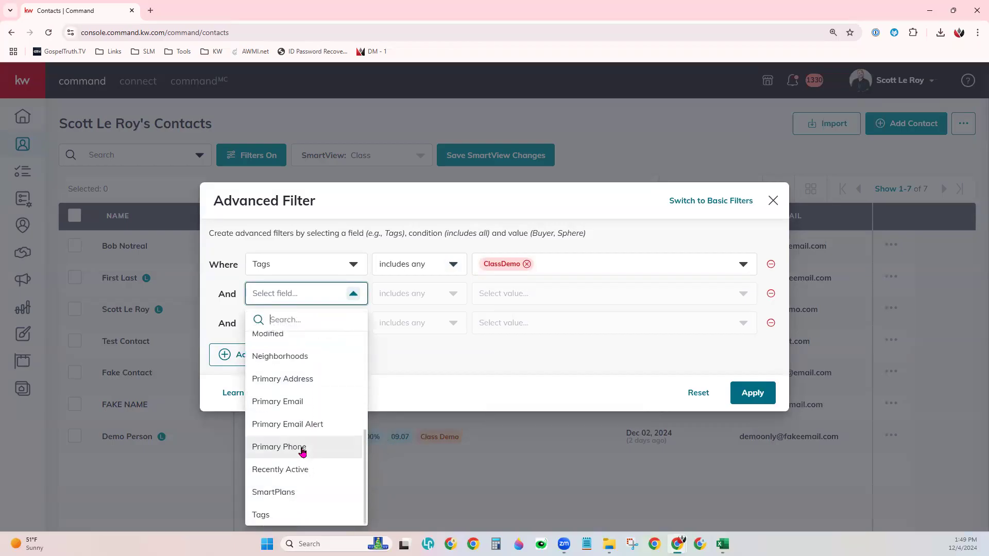
pyautogui.click(302, 451)
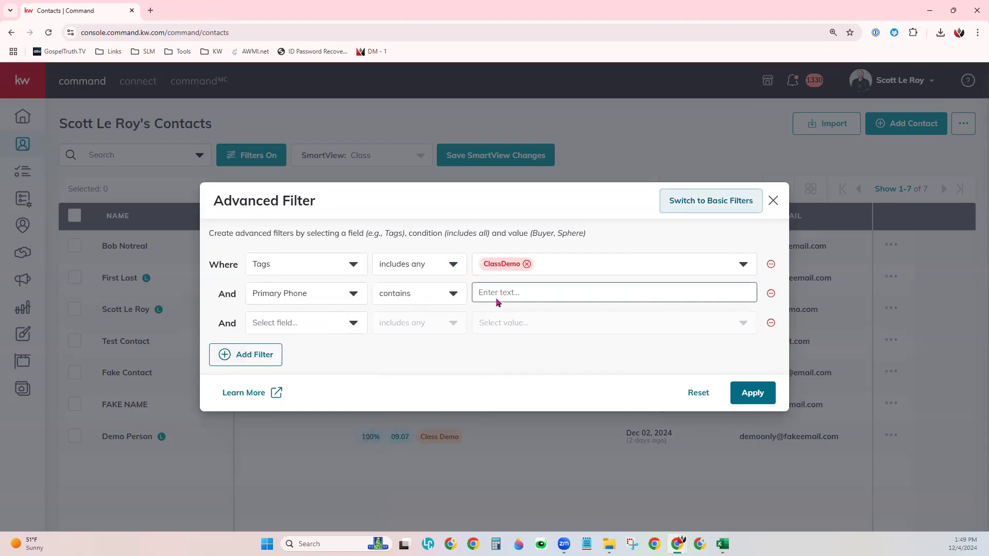
pyautogui.click(424, 293)
pyautogui.click(484, 292)
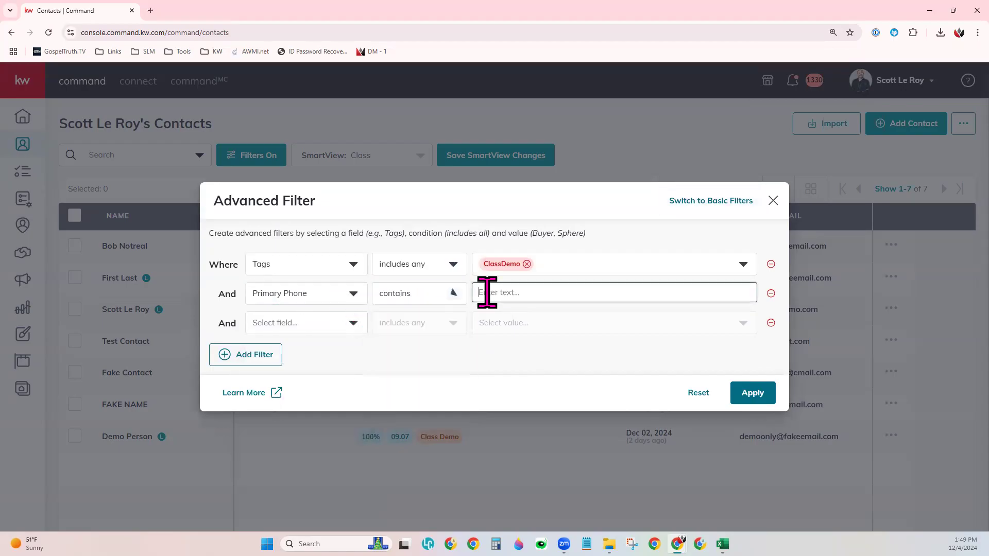
pyautogui.write('719')
pyautogui.click(668, 380)
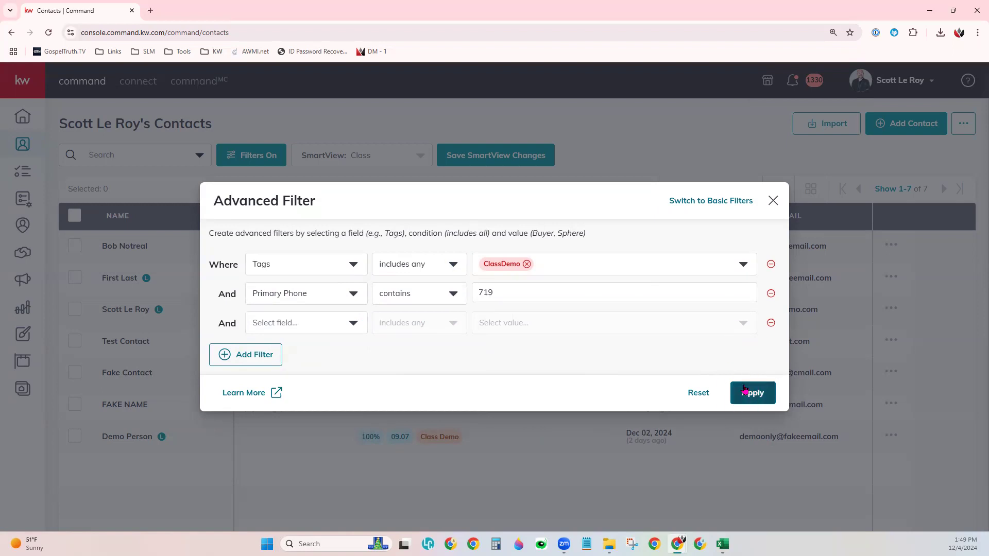
# Step: Confirm switching back to basic filters, dropping the phone rule, and close the Filter panel
pyautogui.click(722, 201)
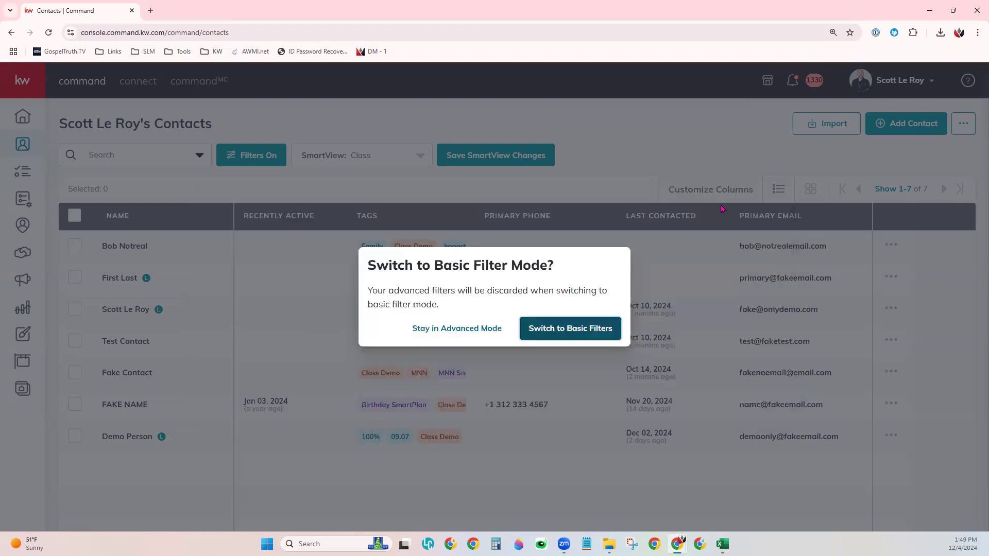
pyautogui.click(590, 338)
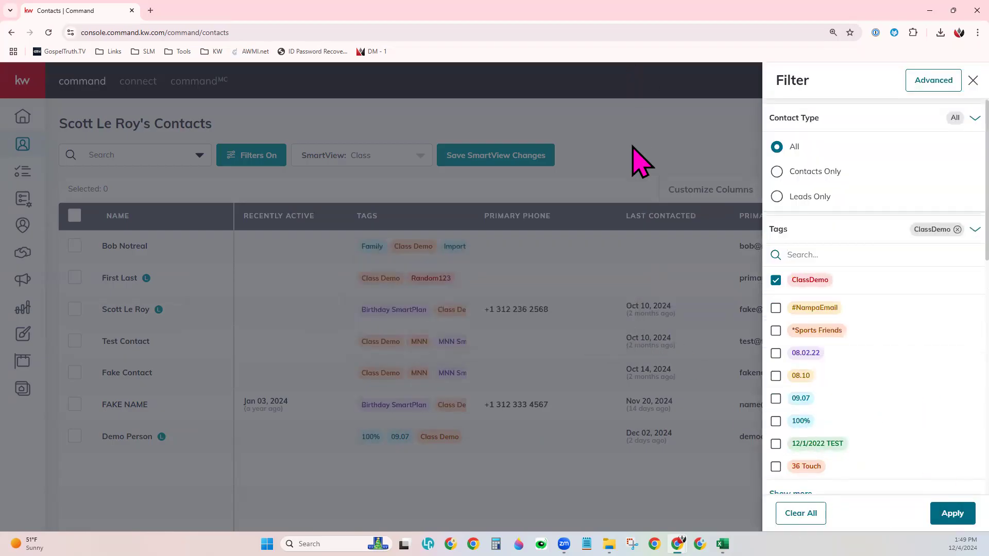
pyautogui.click(639, 162)
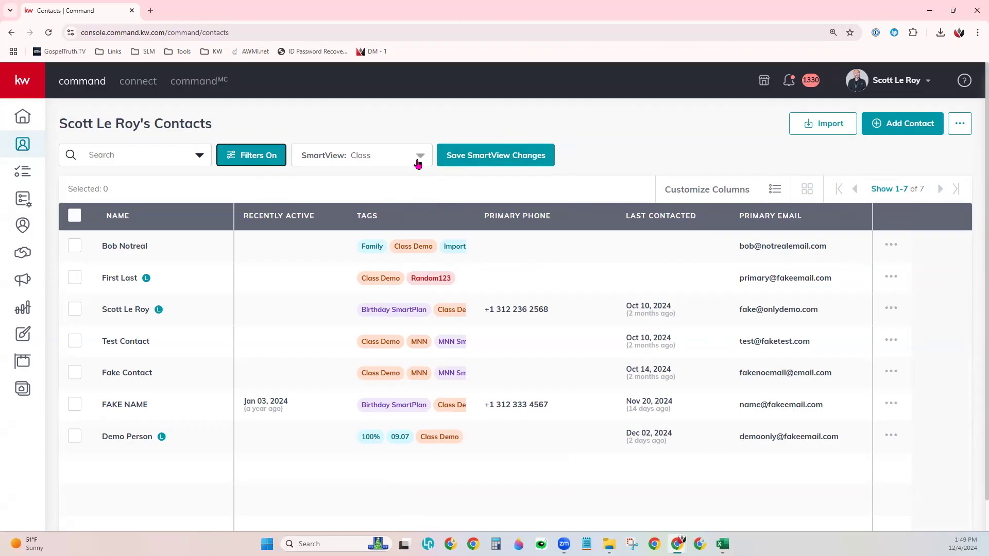
# Step: Browse the saved SmartViews list, close it, and reopen it to reach Create SmartView
pyautogui.click(418, 157)
pyautogui.scroll(5, 387, 310)
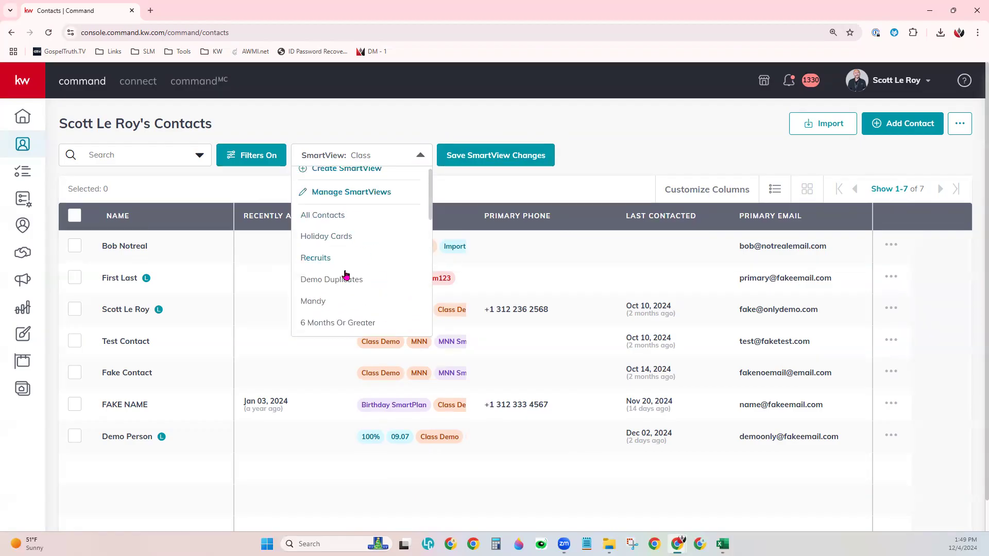
pyautogui.scroll(-1, 331, 317)
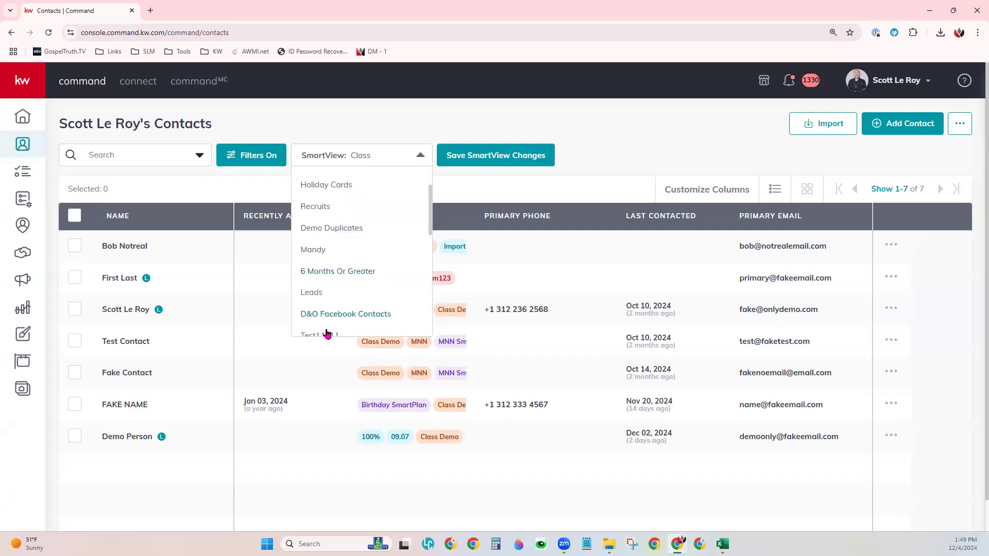
pyautogui.click(303, 106)
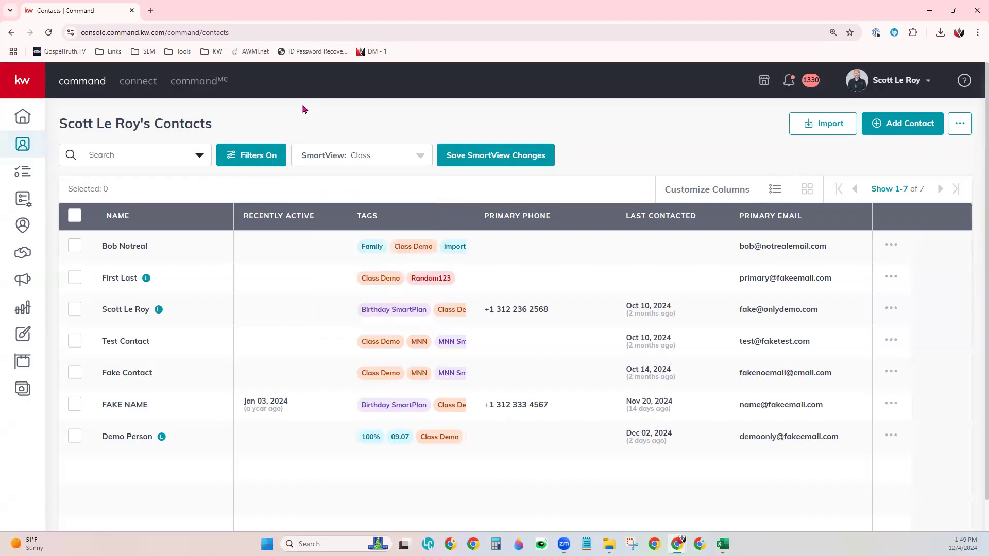
pyautogui.click(336, 156)
pyautogui.scroll(3, 382, 236)
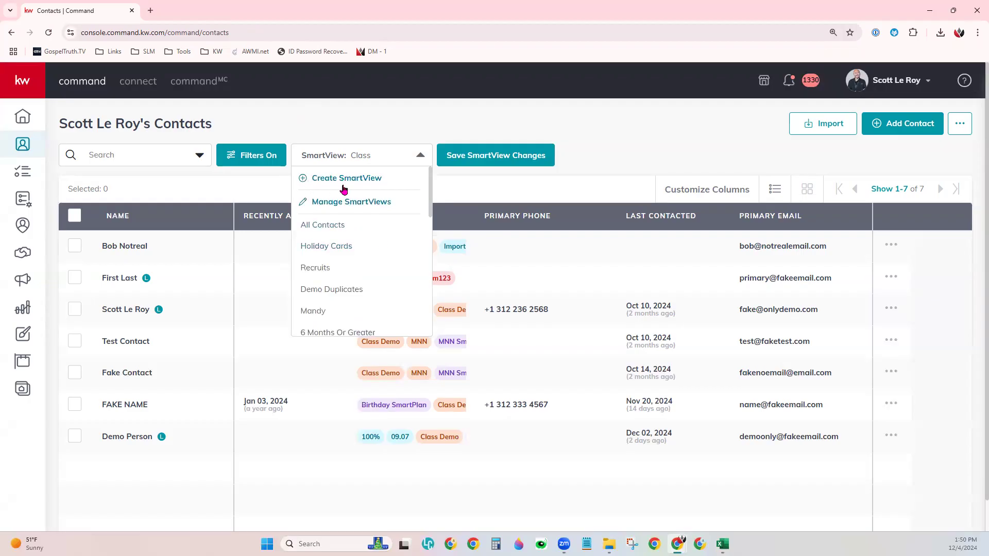
pyautogui.click(375, 179)
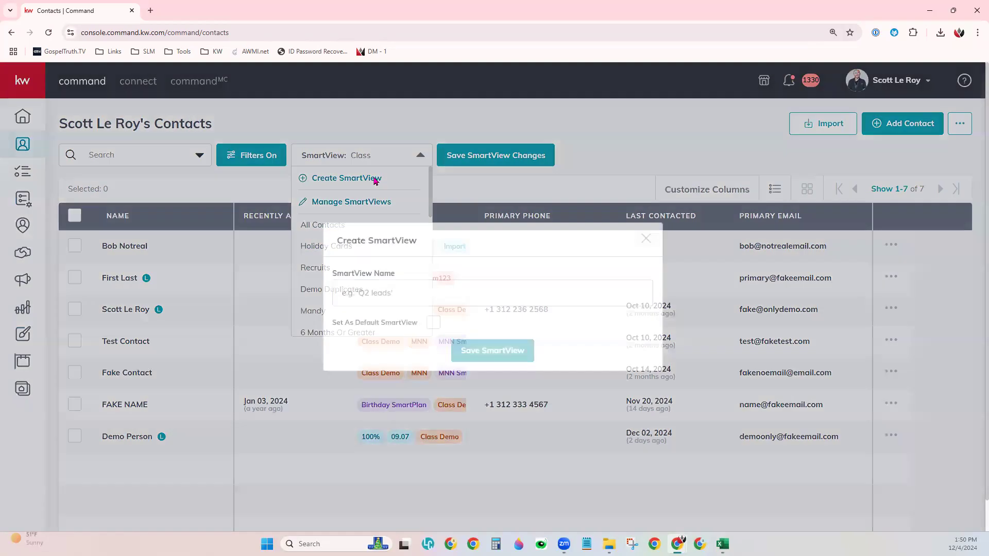
pyautogui.click(372, 299)
pyautogui.write('Demo')
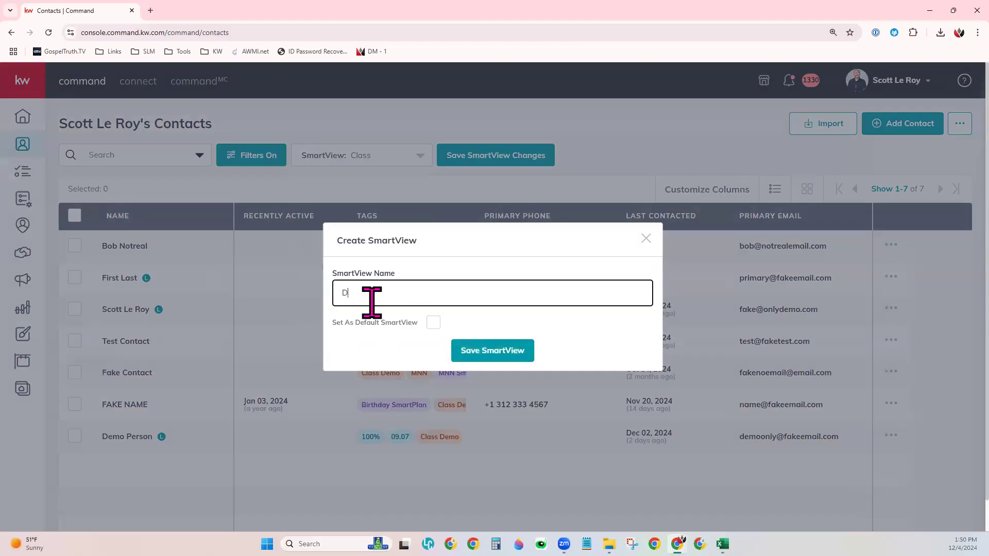
pyautogui.press('BackSpace')
pyautogui.press('BackSpace')
pyautogui.write('c Demo')
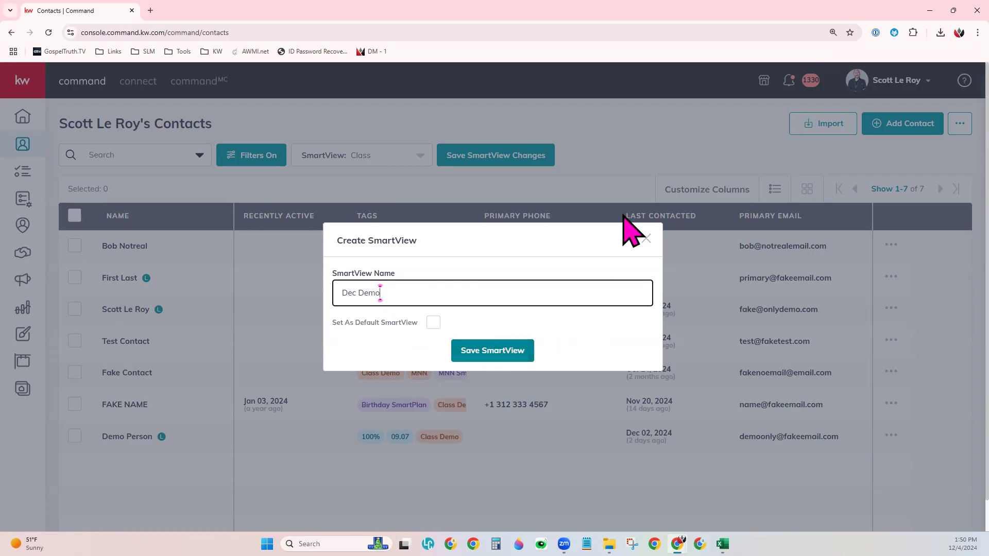
pyautogui.click(638, 138)
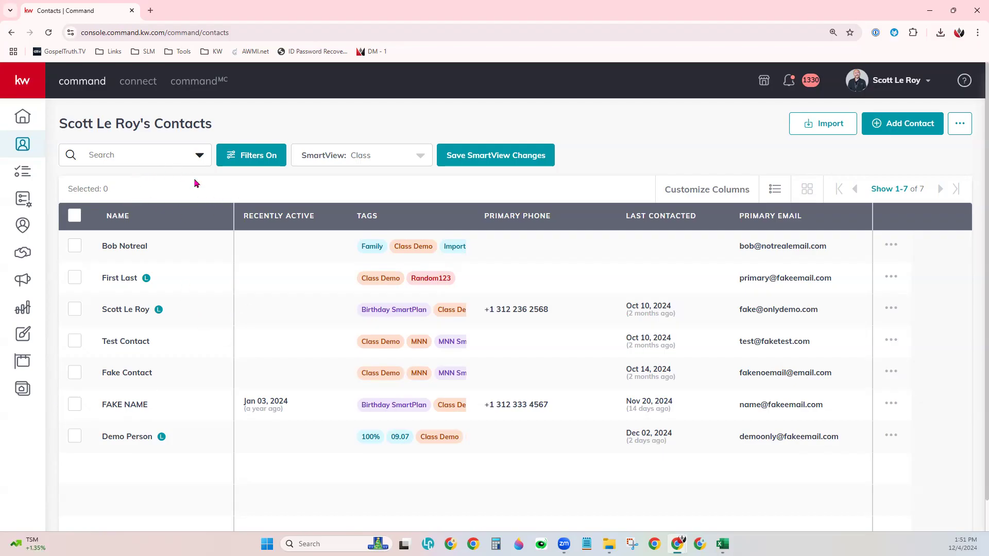
# Step: Select all seven contacts via the header checkbox and show their bulk actions list
pyautogui.click(74, 343)
pyautogui.click(79, 406)
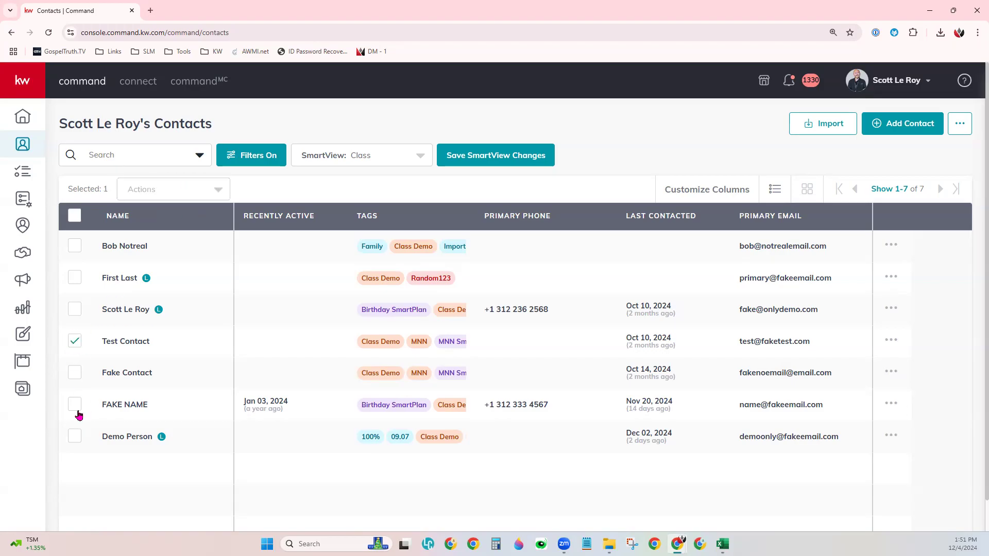
pyautogui.click(75, 437)
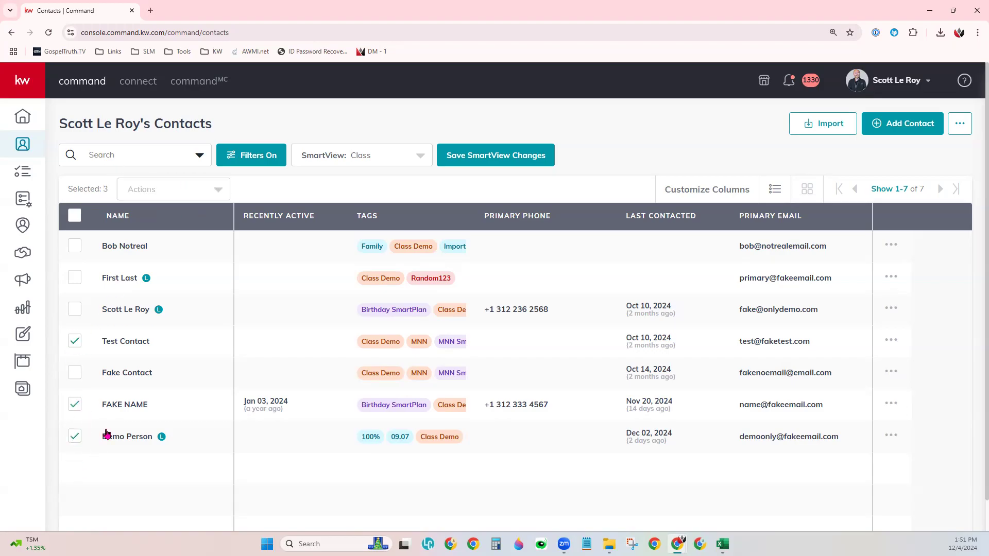
pyautogui.click(75, 280)
pyautogui.click(75, 216)
pyautogui.click(177, 198)
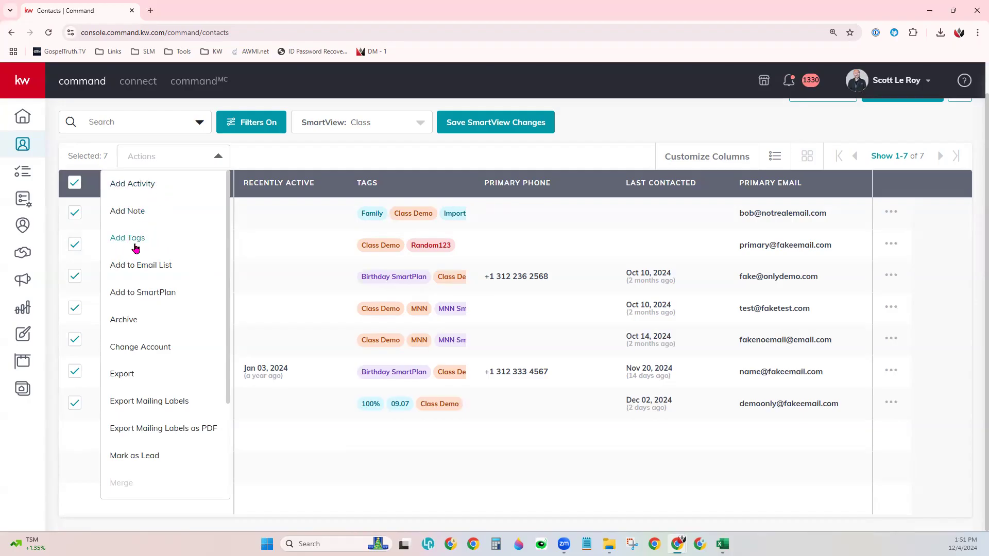
pyautogui.scroll(-3, 170, 342)
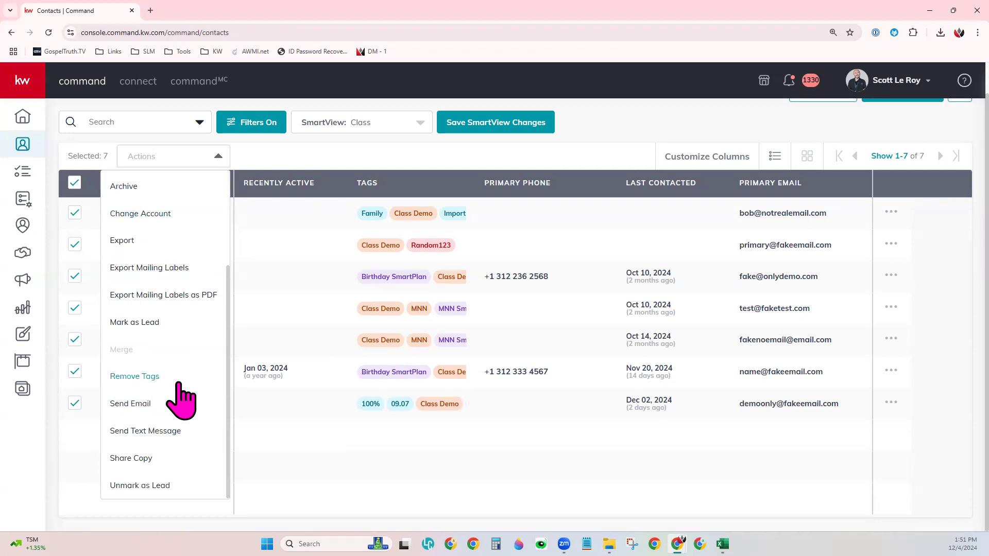
pyautogui.scroll(3, 180, 400)
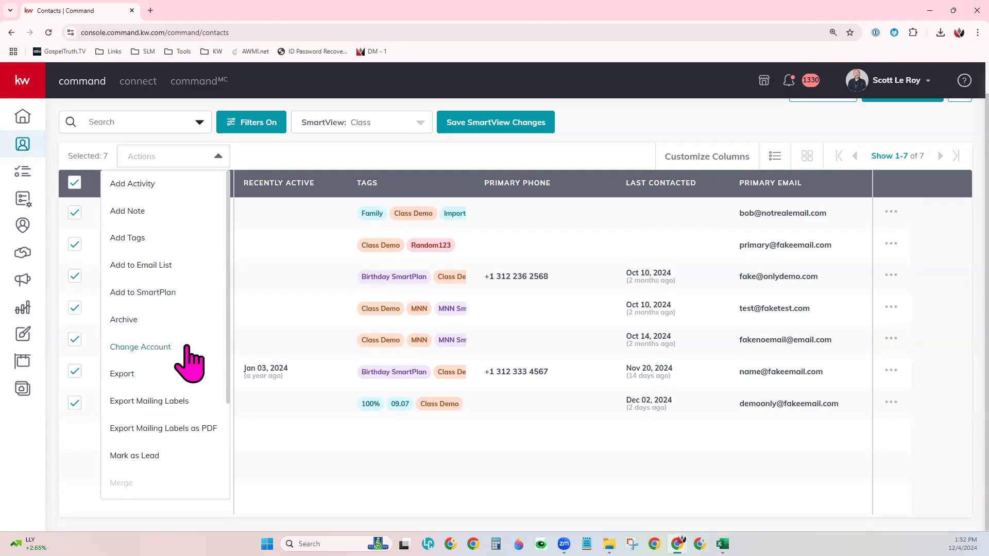
pyautogui.scroll(-2, 186, 346)
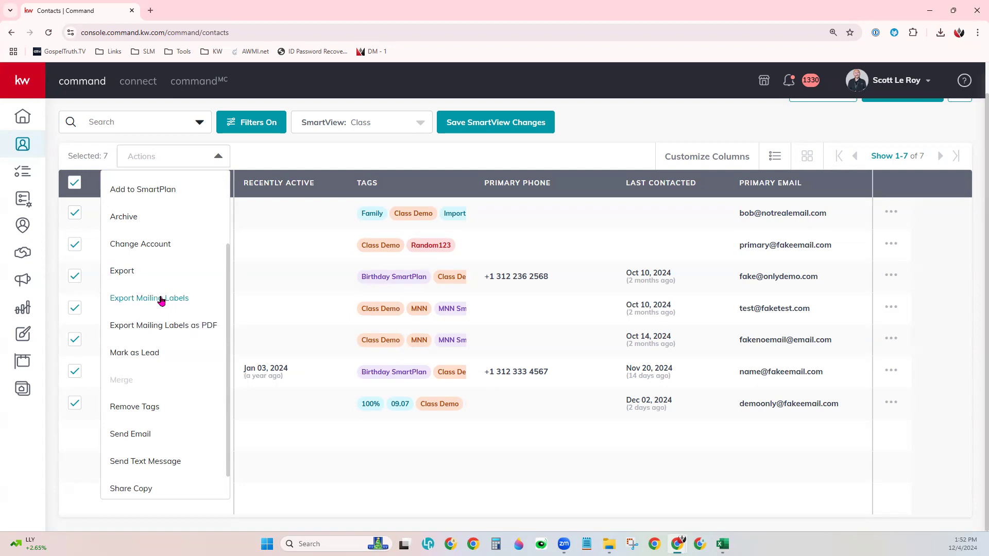
# Step: Dismiss the bulk actions list while keeping all seven contacts selected
pyautogui.scroll(-1, 166, 366)
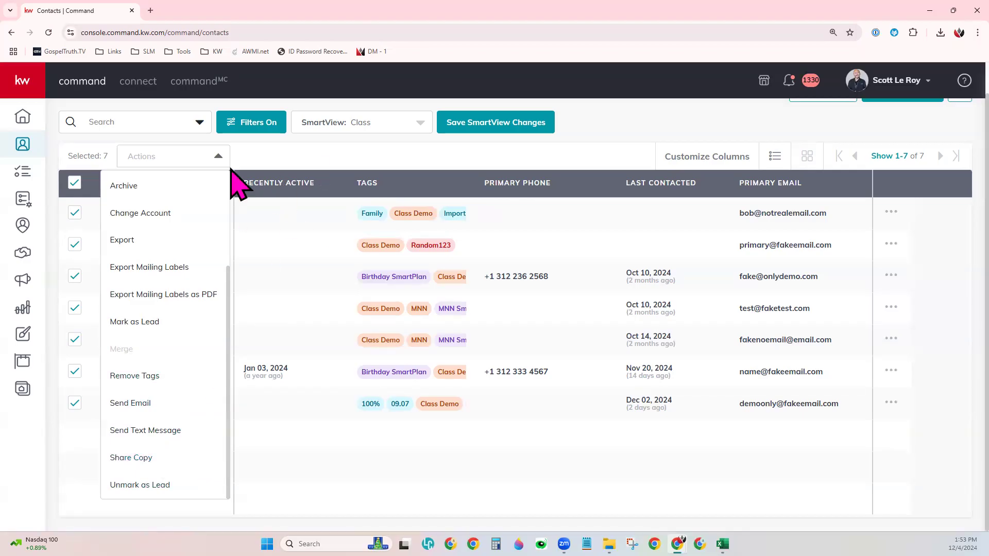
pyautogui.click(268, 242)
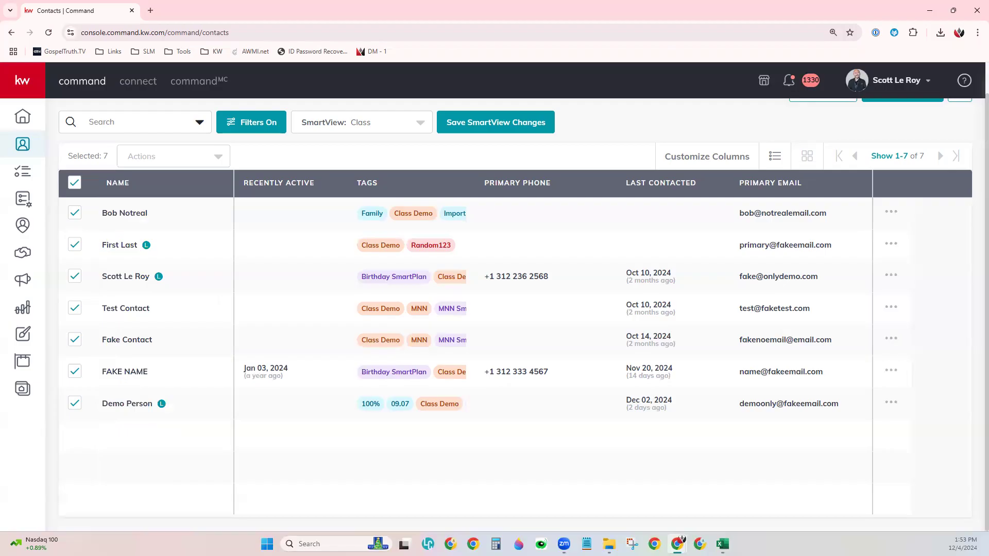
# Step: Run Check for Duplicates from the '...' menu beside Add Contact
pyautogui.scroll(1, 927, 323)
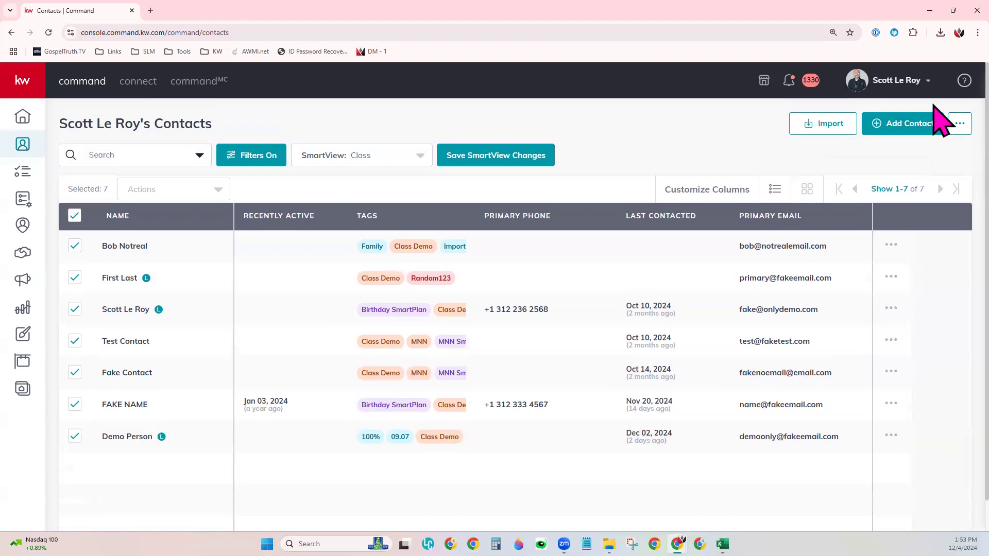
pyautogui.click(955, 127)
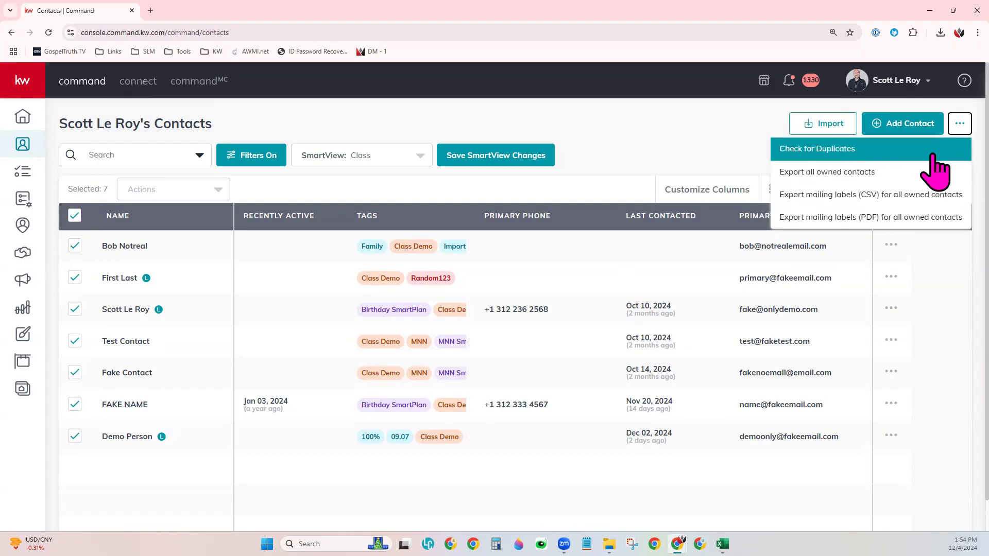
pyautogui.click(840, 152)
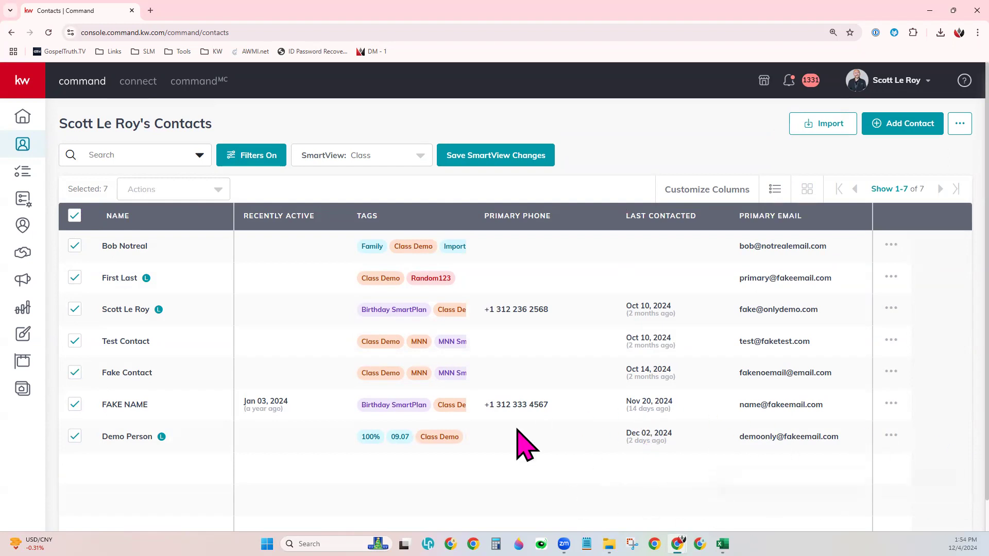
# Step: Reload, then open Review Duplicates from the Database Scan Completed notification
pyautogui.click(48, 32)
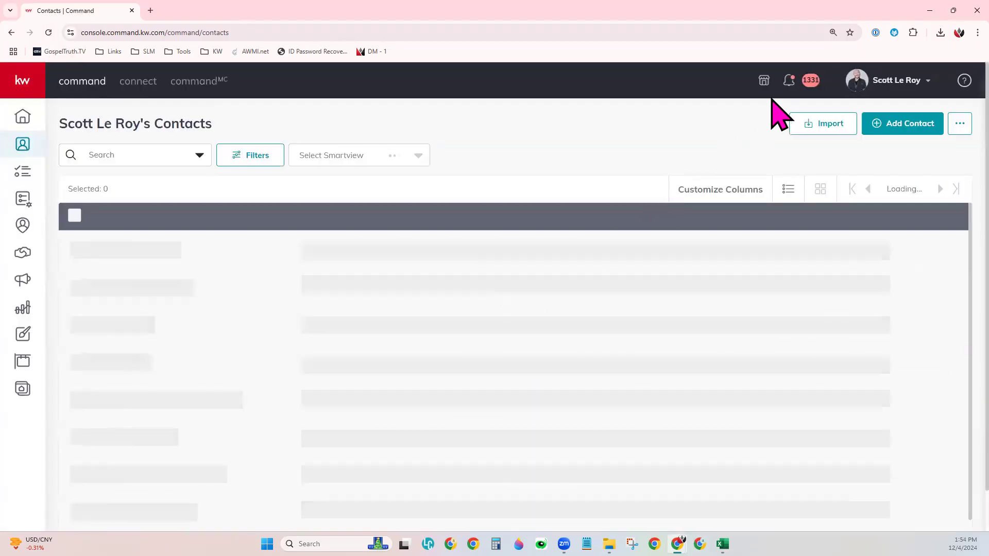
pyautogui.click(789, 81)
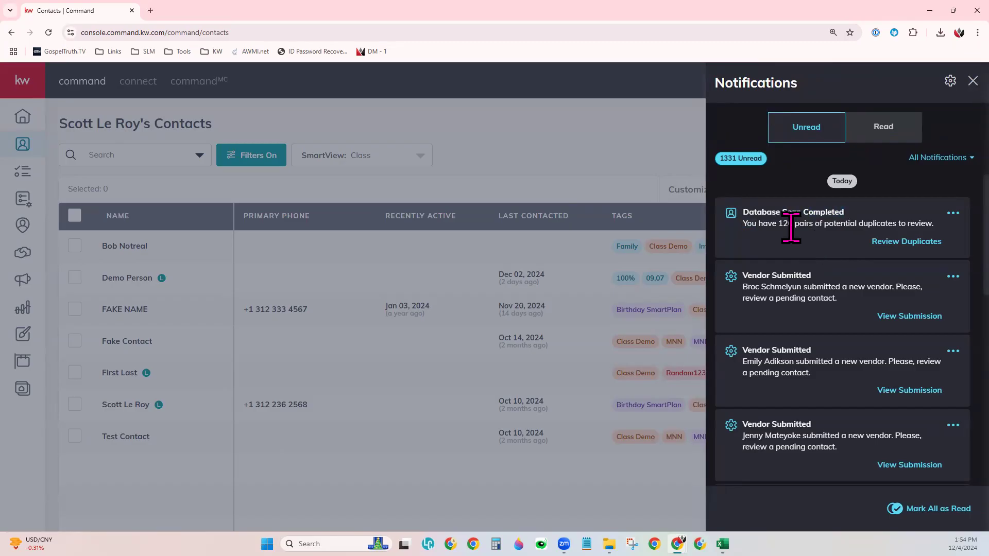
pyautogui.click(895, 244)
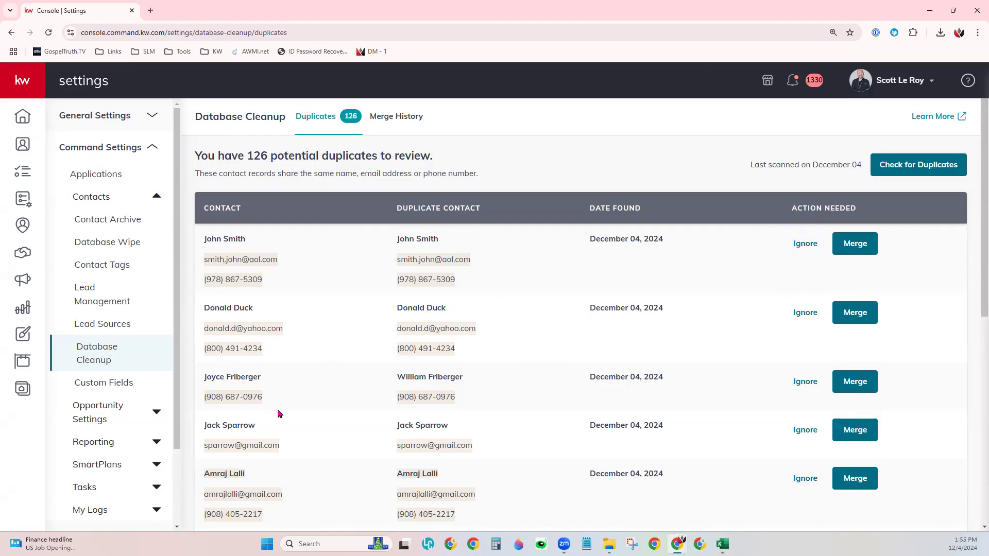
# Step: Ignore the third duplicate pair, leaving 125, and begin merging the first pair
pyautogui.click(806, 384)
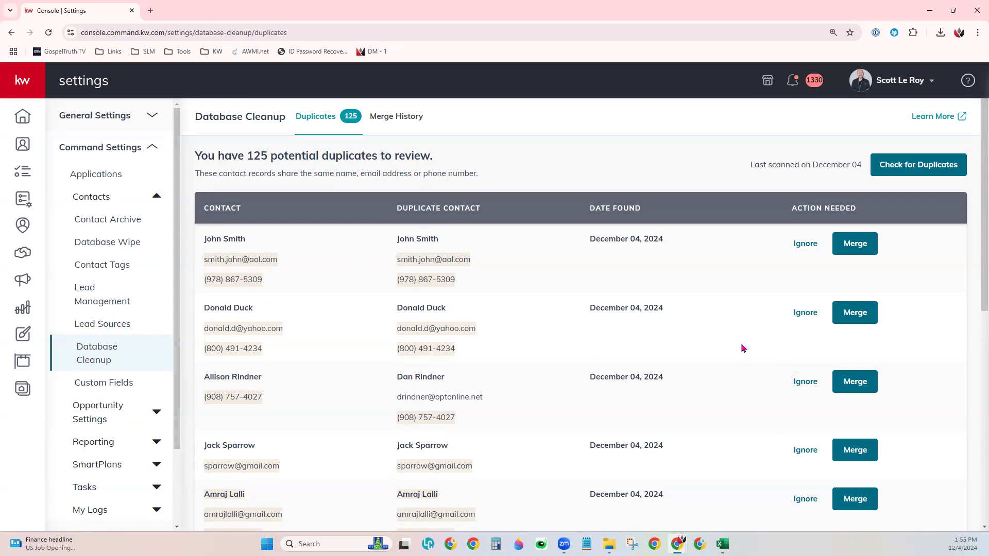
pyautogui.click(858, 250)
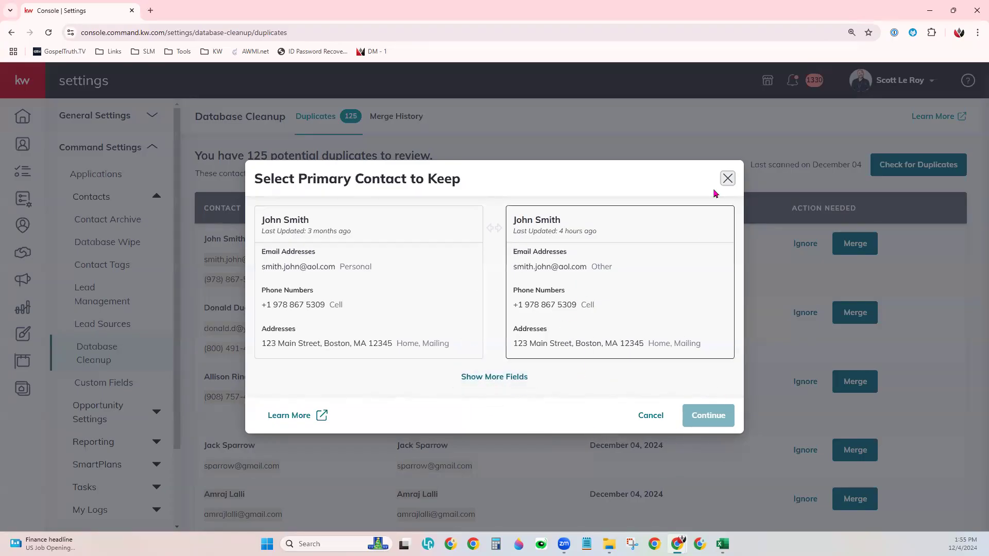
# Step: Close the Select Primary Contact to Keep dialog and return to the contacts list
pyautogui.click(727, 178)
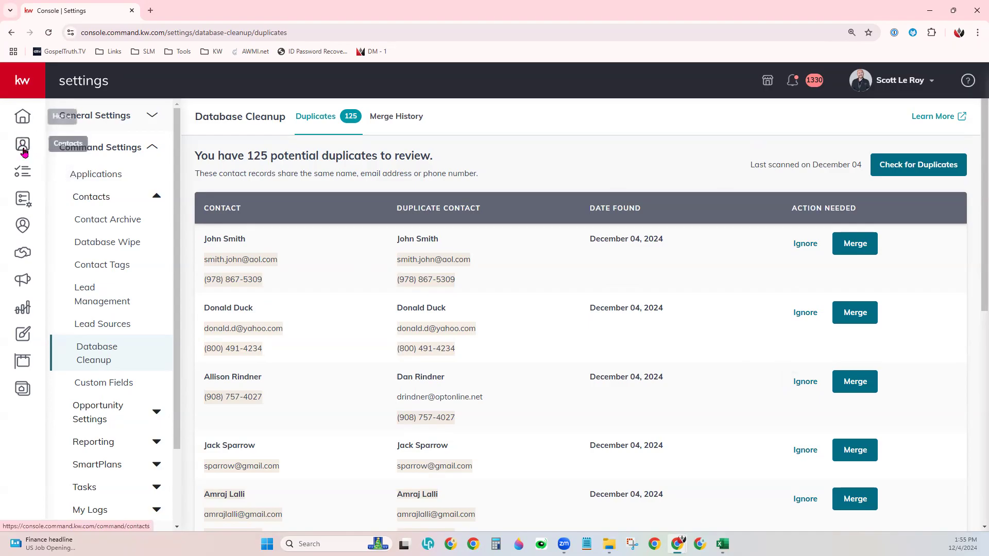
pyautogui.click(27, 146)
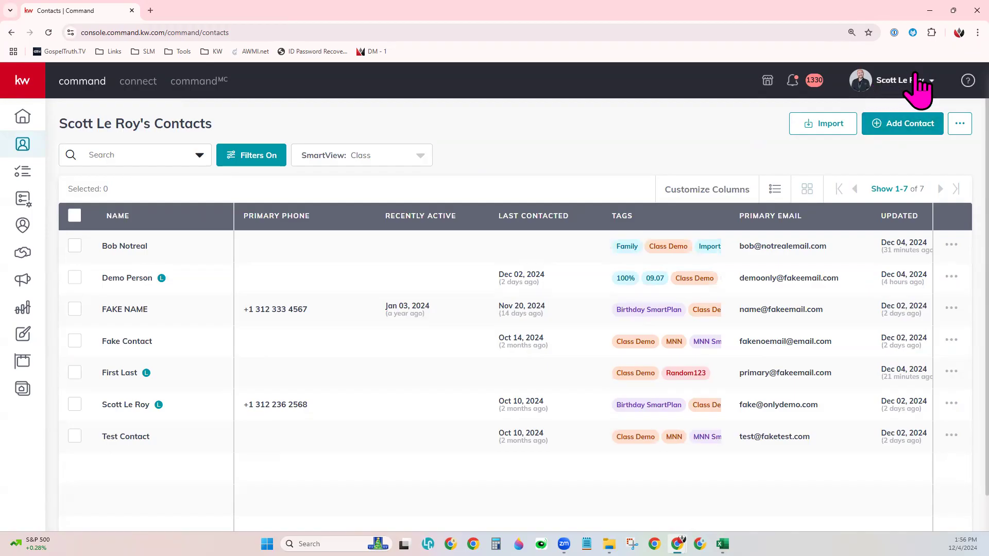
# Step: Open the account name dropdown in the top-right header
pyautogui.click(897, 81)
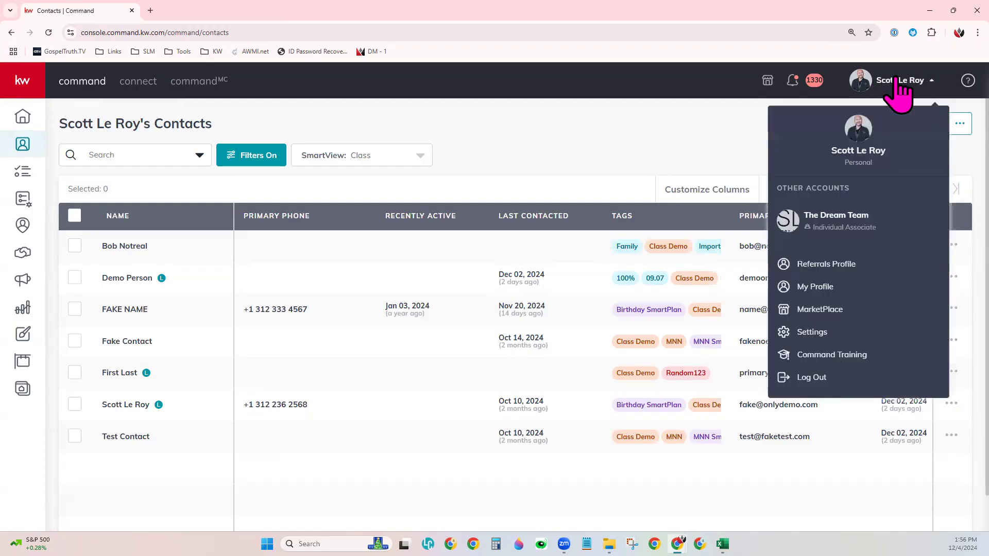
# Step: Go to Settings > Command Settings > Contacts > Contact Archive
pyautogui.click(804, 334)
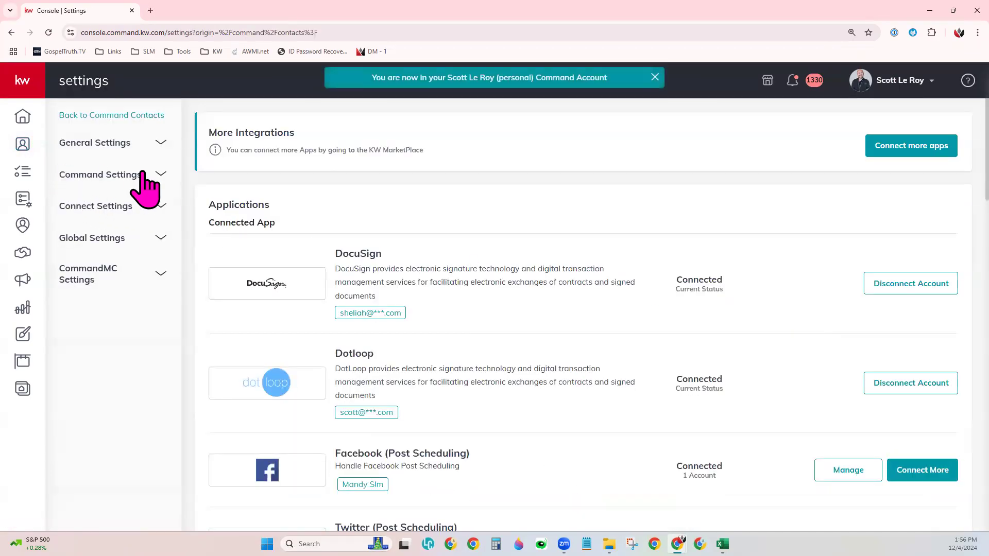
pyautogui.click(136, 175)
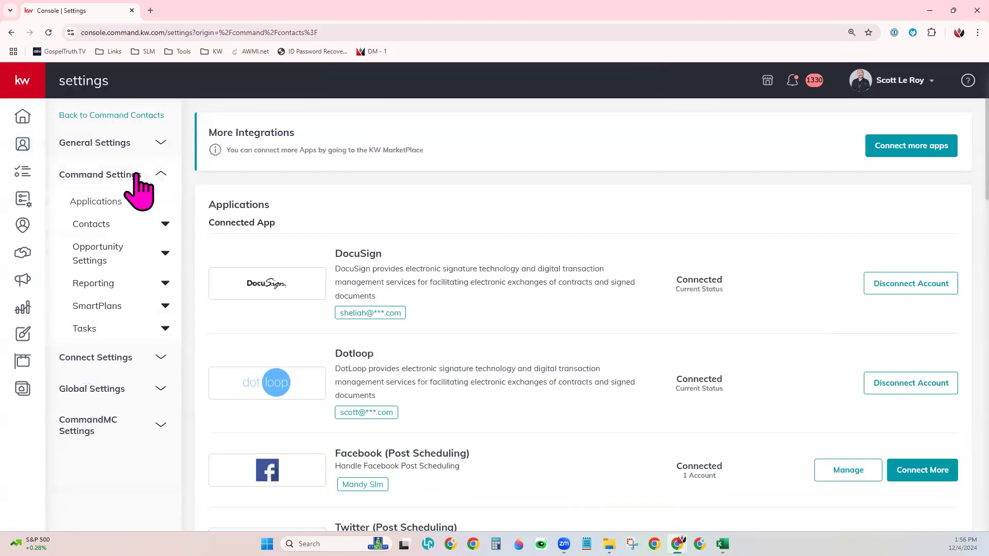
pyautogui.click(115, 226)
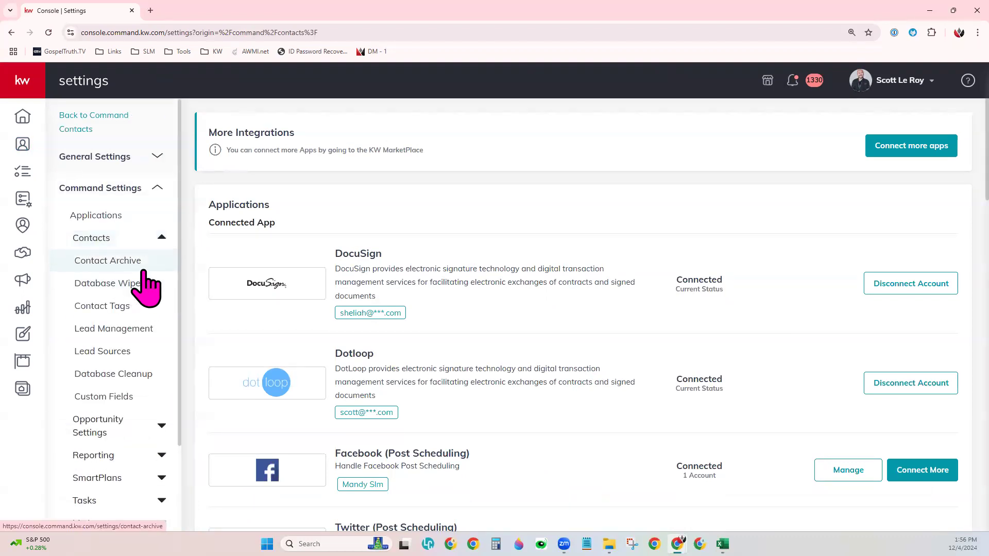
pyautogui.click(149, 264)
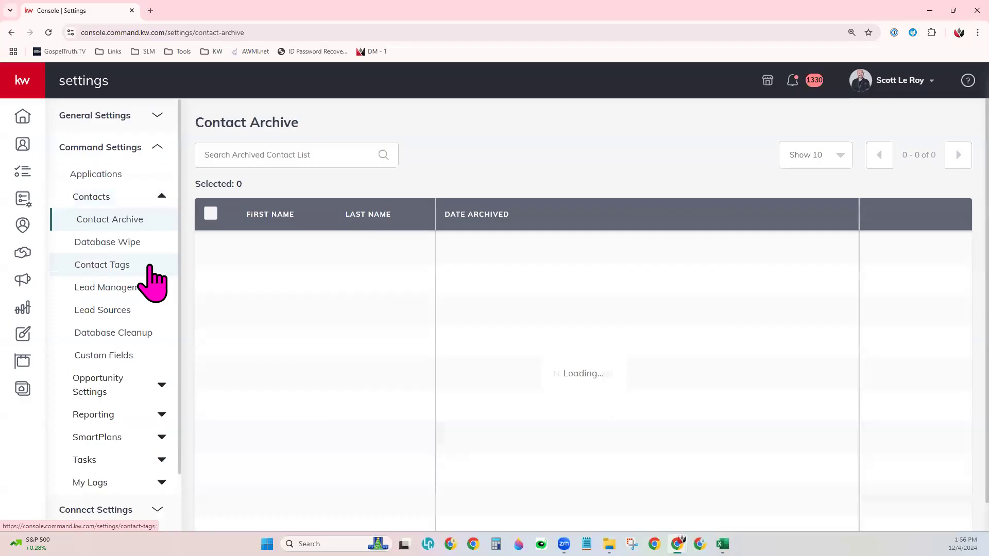
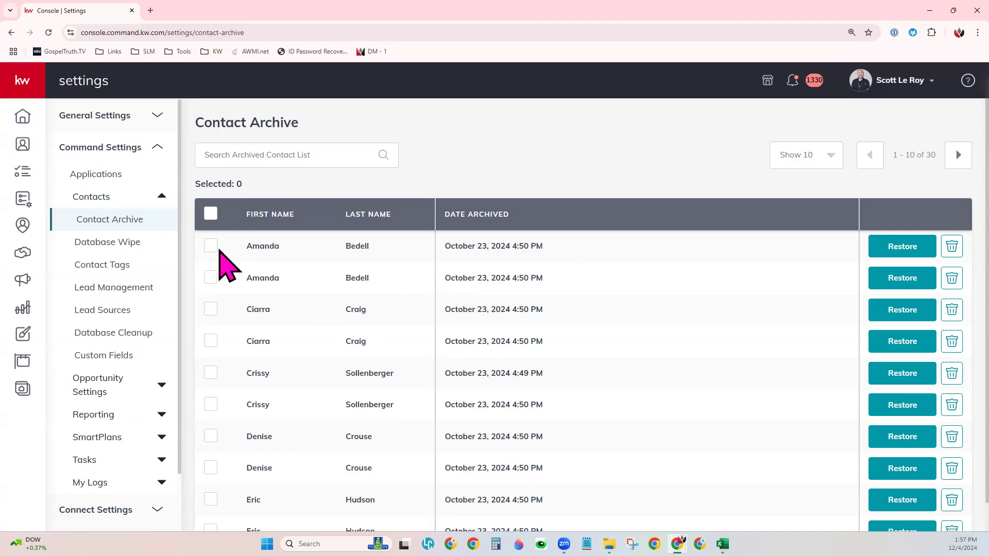
# Step: Select the first six archived duplicates and permanently delete the first one
pyautogui.click(211, 248)
pyautogui.click(211, 289)
pyautogui.click(211, 320)
pyautogui.click(211, 352)
pyautogui.click(213, 384)
pyautogui.click(211, 416)
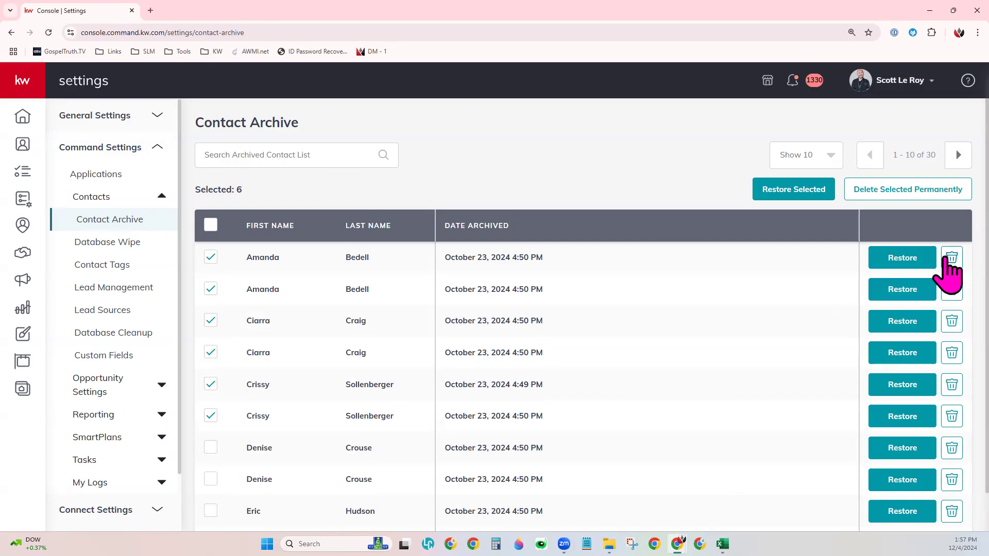
pyautogui.click(948, 262)
pyautogui.click(458, 325)
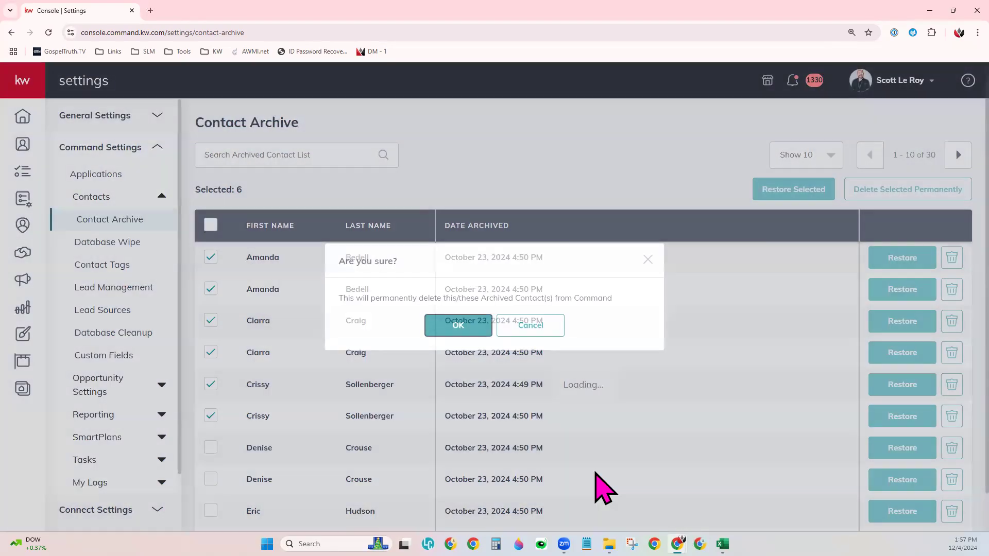
# Step: Permanently delete archived duplicates two through four together, then reload the archive
pyautogui.click(210, 289)
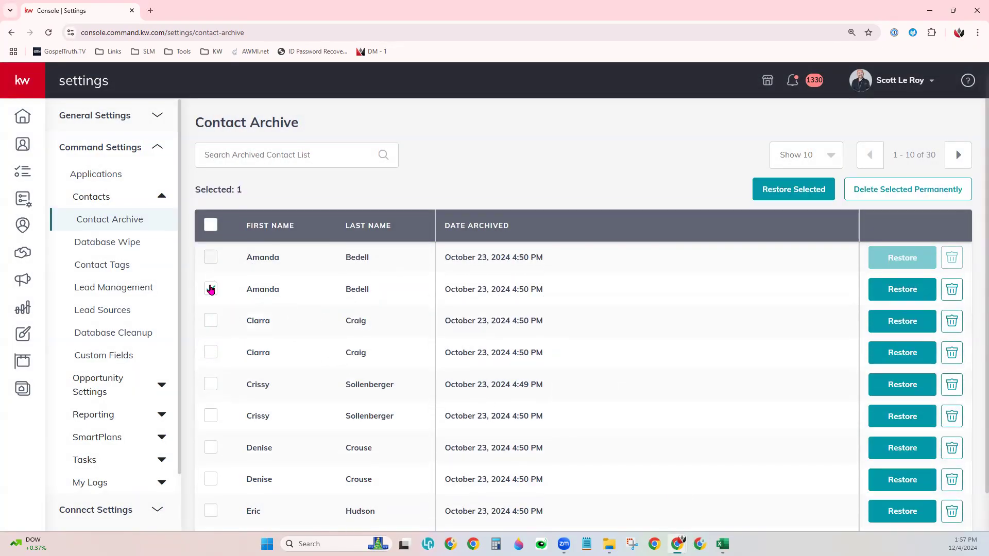
pyautogui.click(211, 321)
pyautogui.click(211, 353)
pyautogui.click(952, 194)
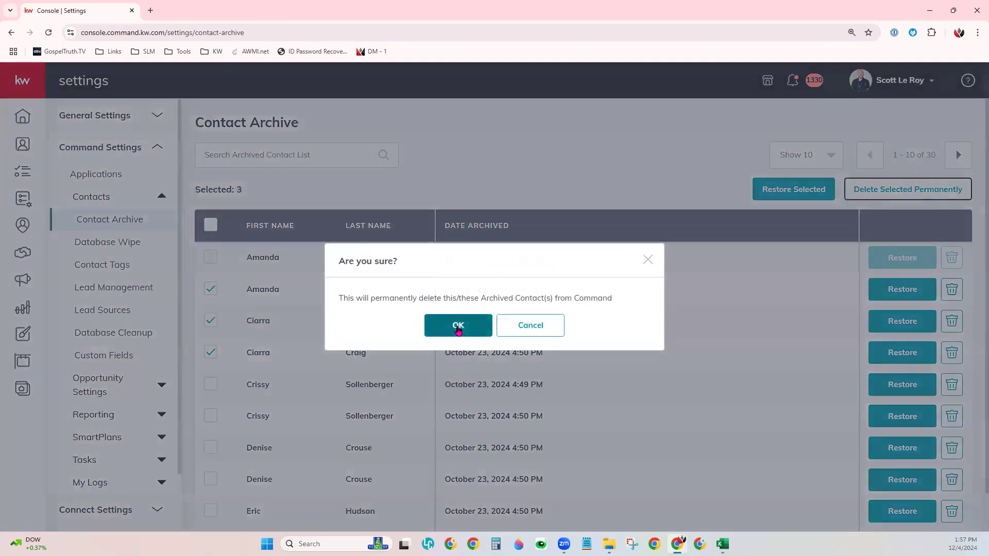
pyautogui.click(458, 328)
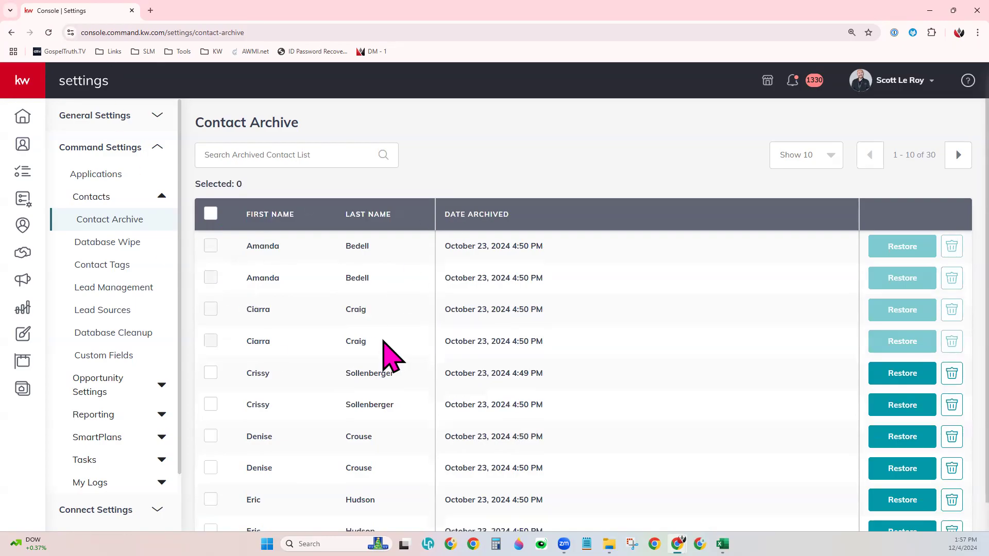
pyautogui.click(48, 34)
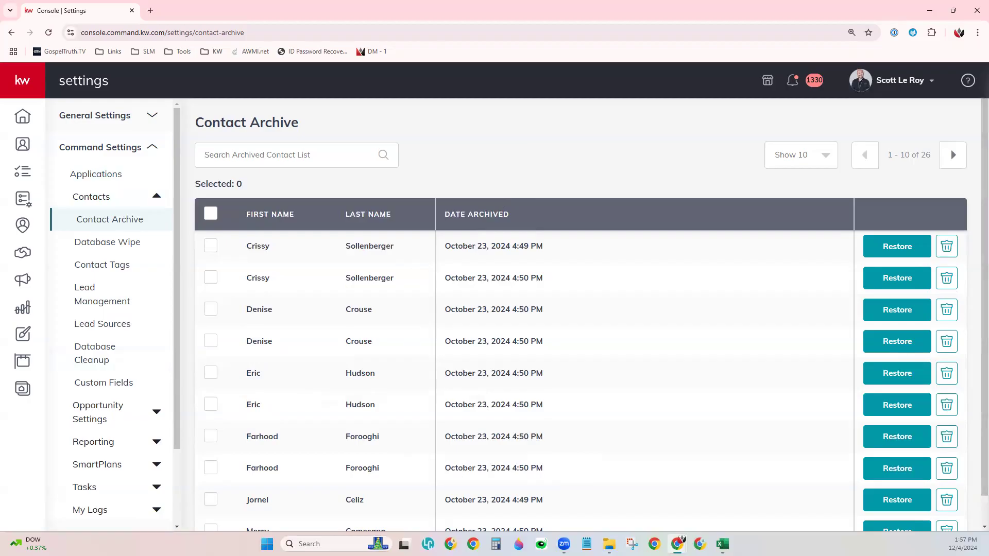
# Step: Open the Database Wipe page from the Contacts settings sidebar
pyautogui.click(133, 253)
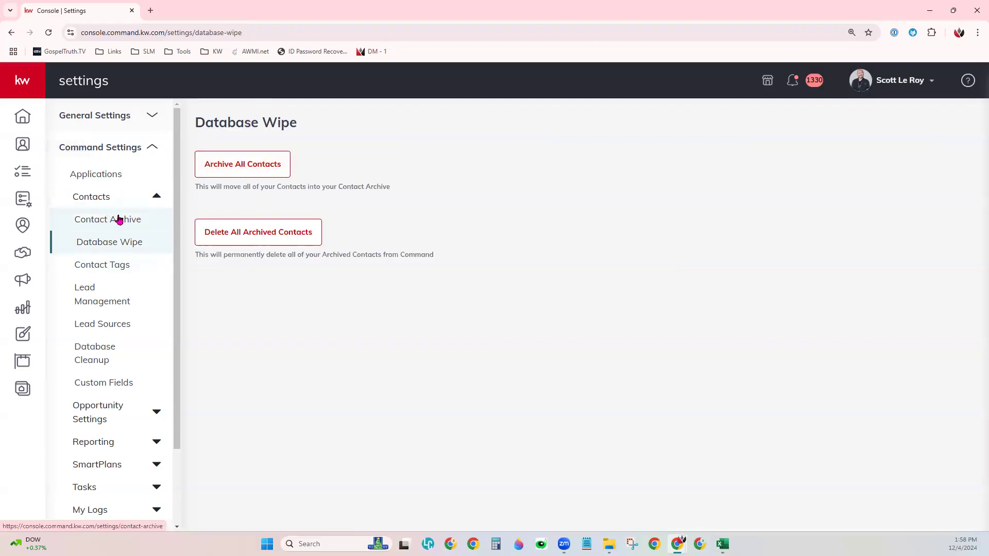
# Step: Open the Contact Tags page under Contacts settings
pyautogui.click(146, 267)
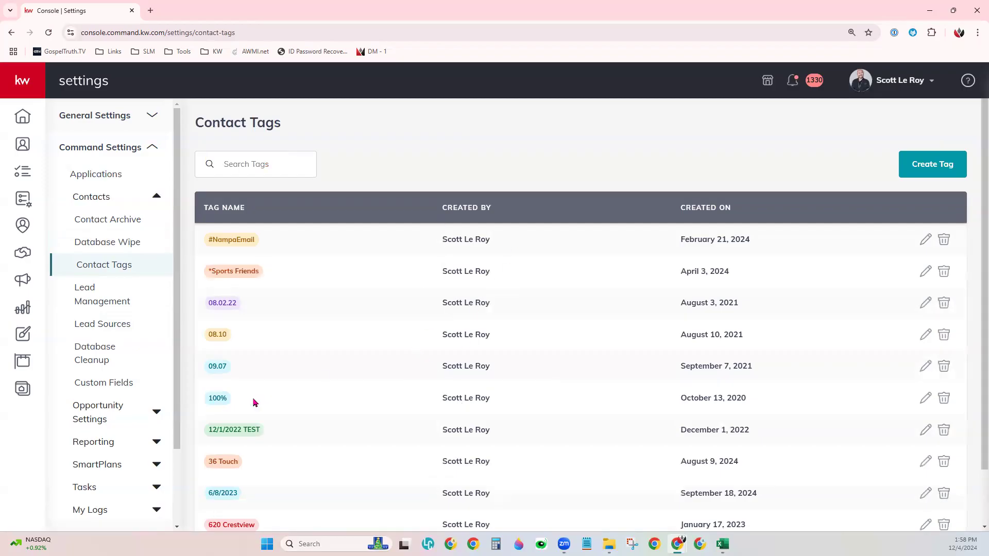
# Step: Open the Lead Management rules page under Contacts settings
pyautogui.click(124, 306)
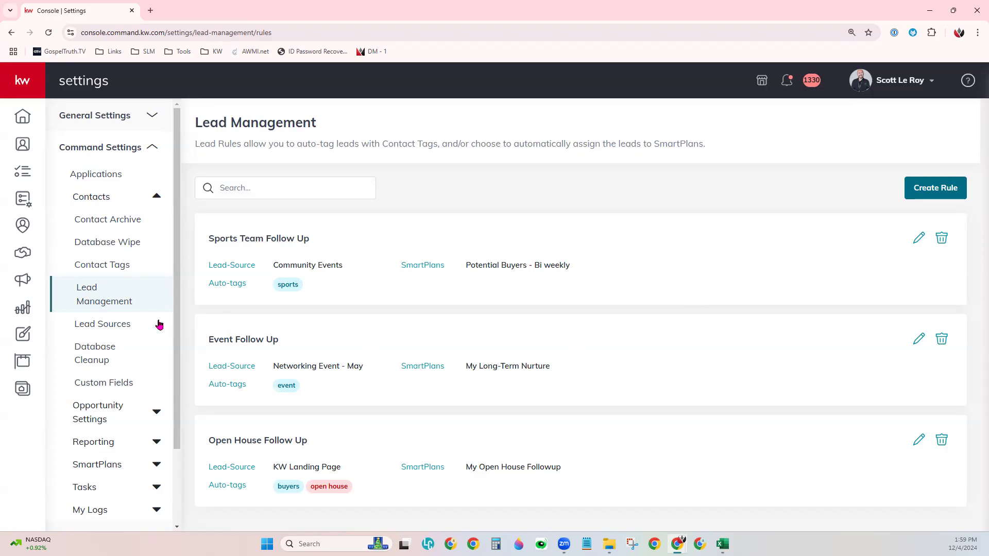
# Step: Scroll through the Lead Sources table, then open Database Cleanup with 125 potential duplicates
pyautogui.click(138, 342)
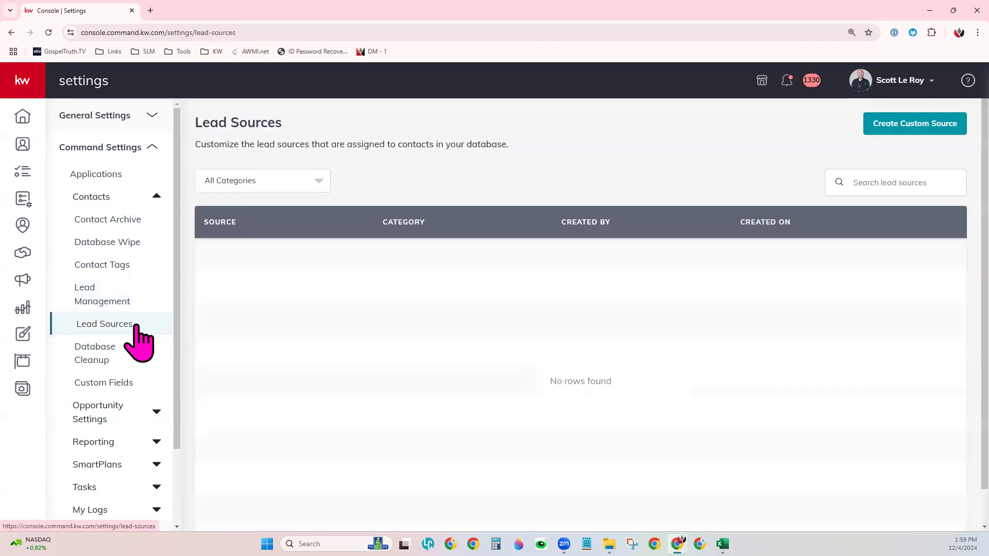
pyautogui.scroll(-1, 559, 392)
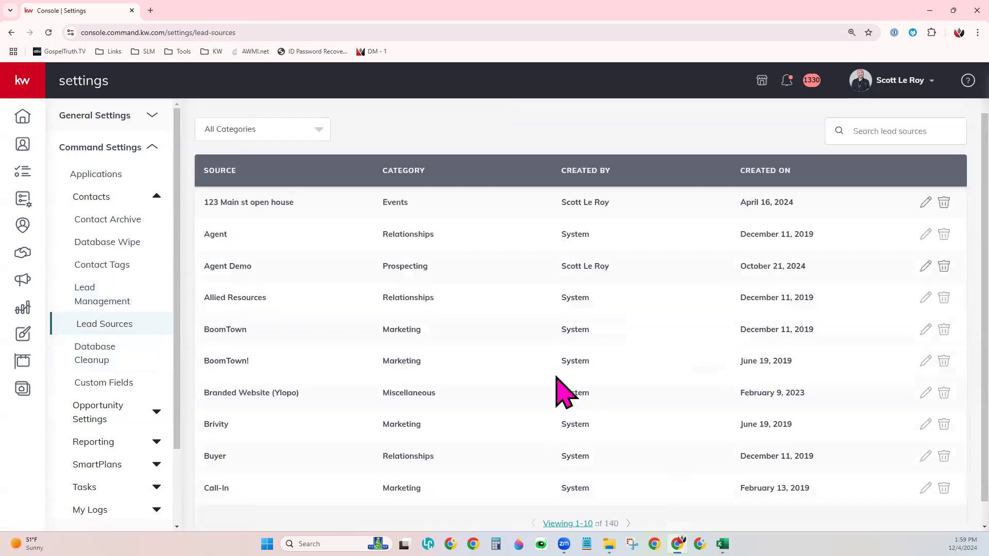
pyautogui.scroll(1, 559, 392)
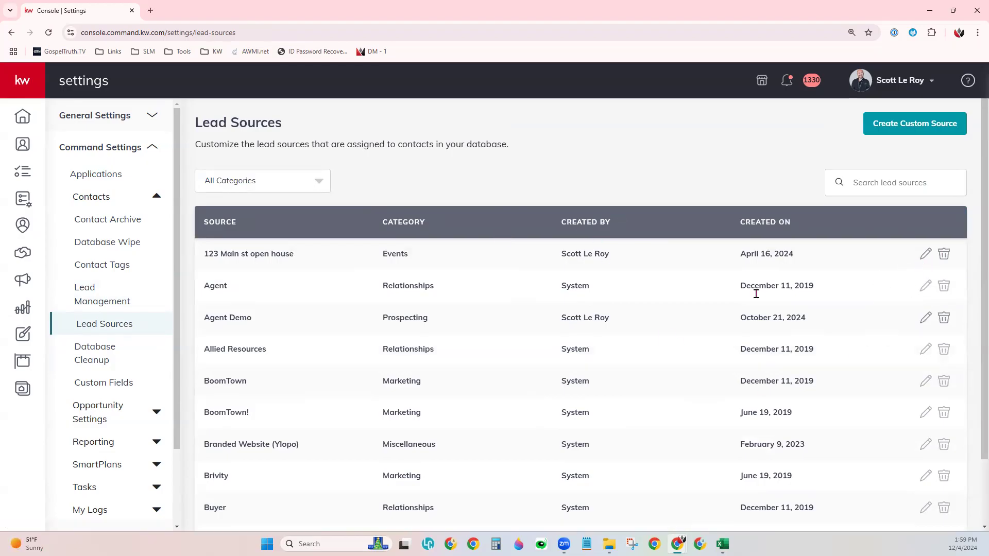
pyautogui.scroll(-2, 128, 315)
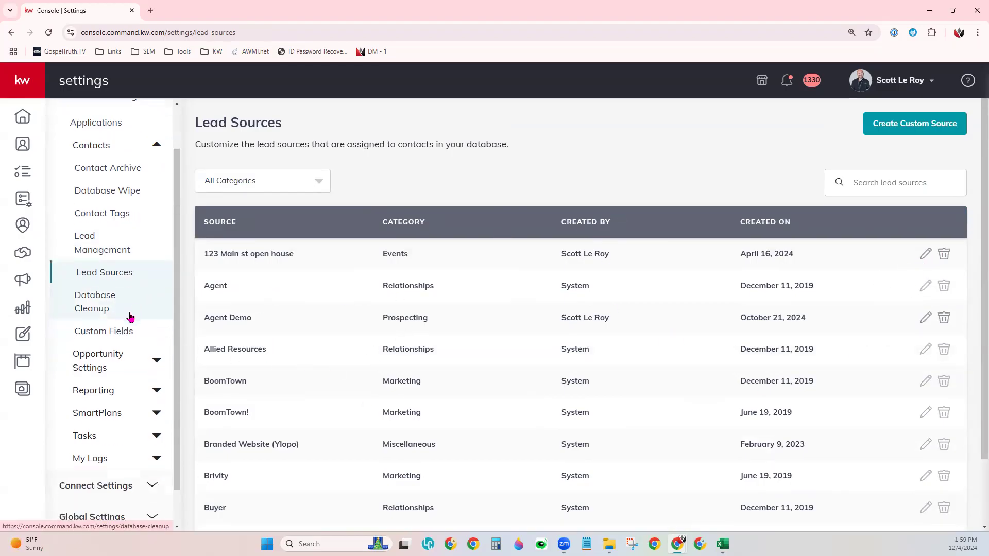
pyautogui.click(87, 261)
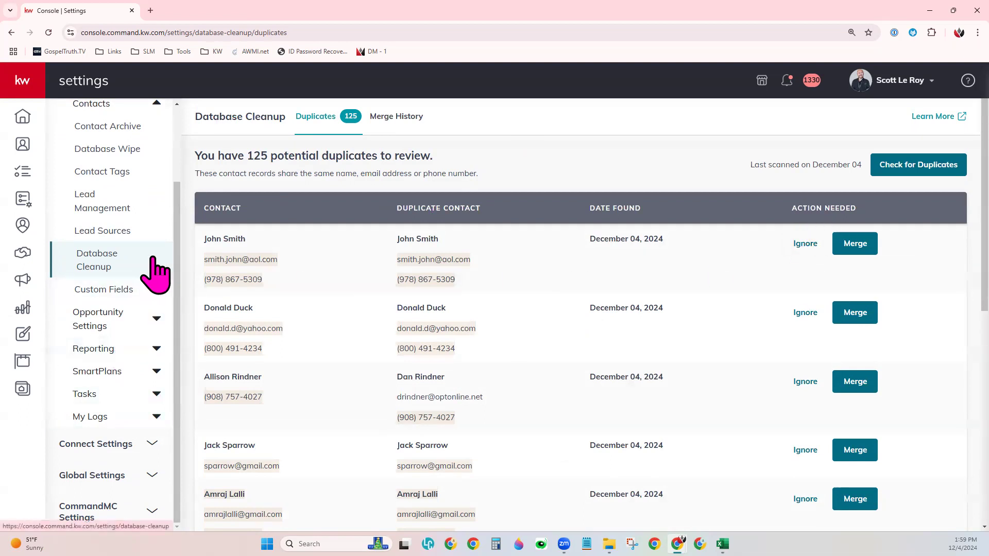
# Step: Open Custom Fields, listing fields such as Agent, Area of interest and Price point
pyautogui.click(104, 301)
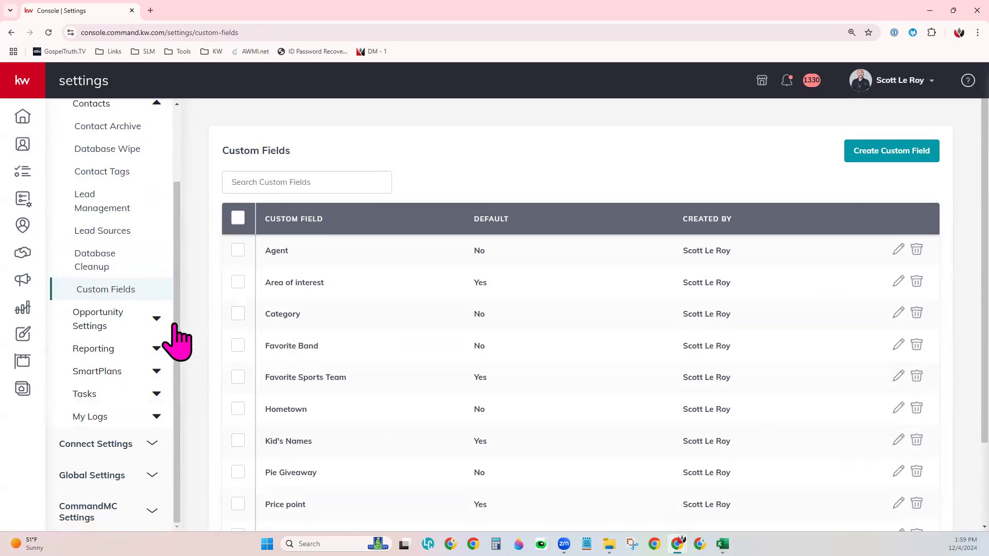
# Step: Expand My Logs and view the contact import logs, then the export logs
pyautogui.click(112, 425)
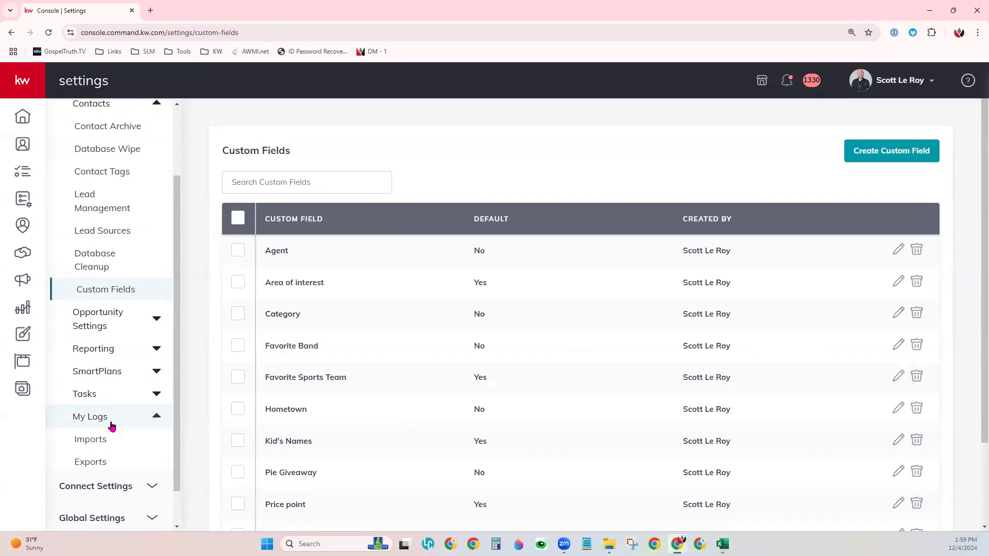
pyautogui.scroll(-1, 93, 425)
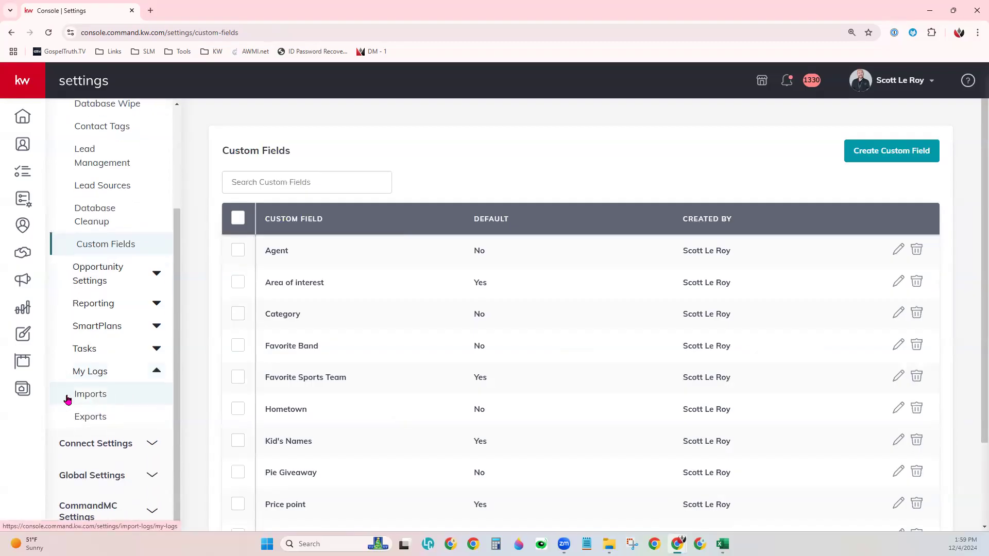
pyautogui.click(103, 400)
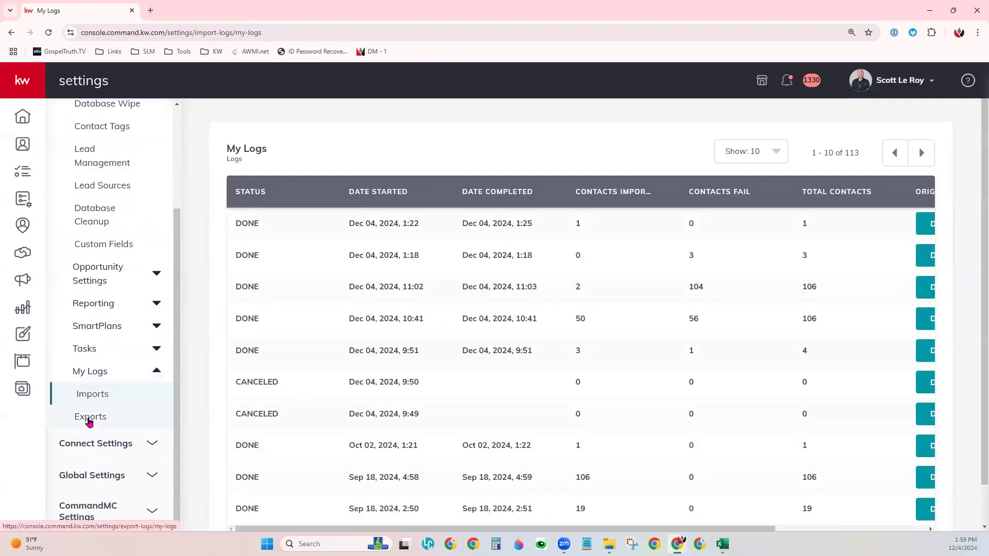
pyautogui.click(89, 422)
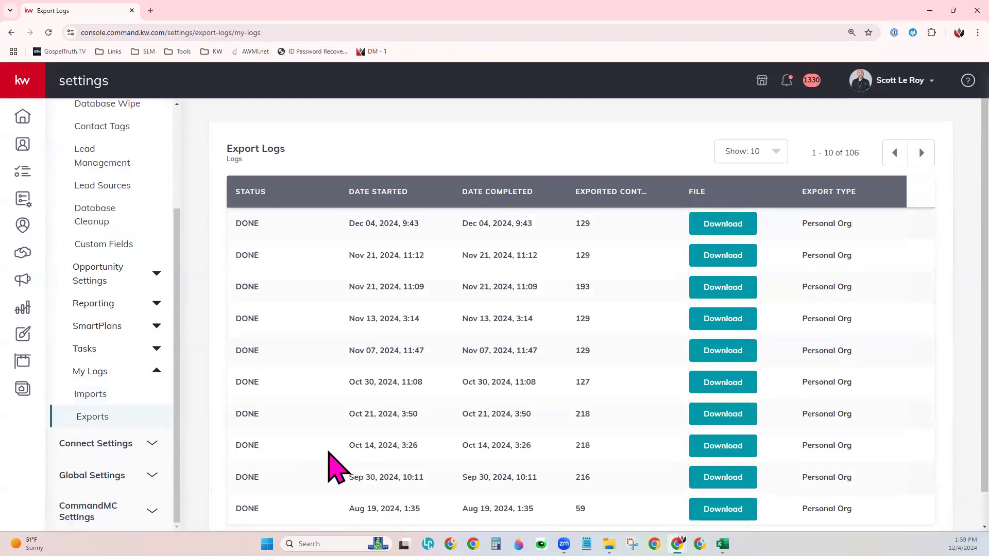